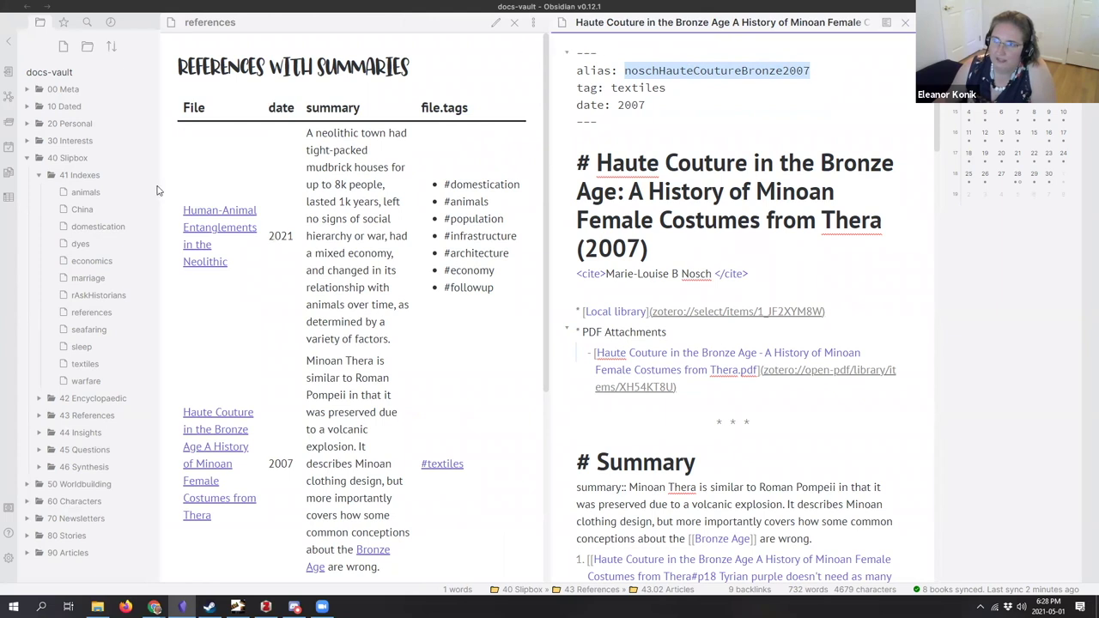
Step: Collapse the 41 Indexes folder, expand 43 References and its 43.02 Articles subfolder, and widen the file list to show full note titles
left_click(38, 175)
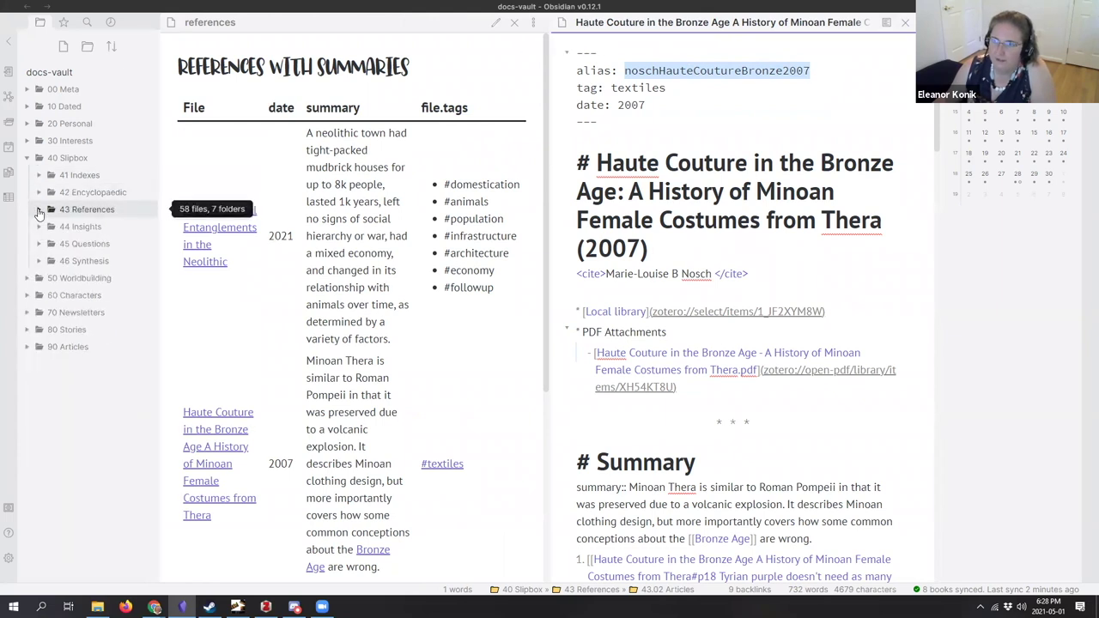
left_click(38, 211)
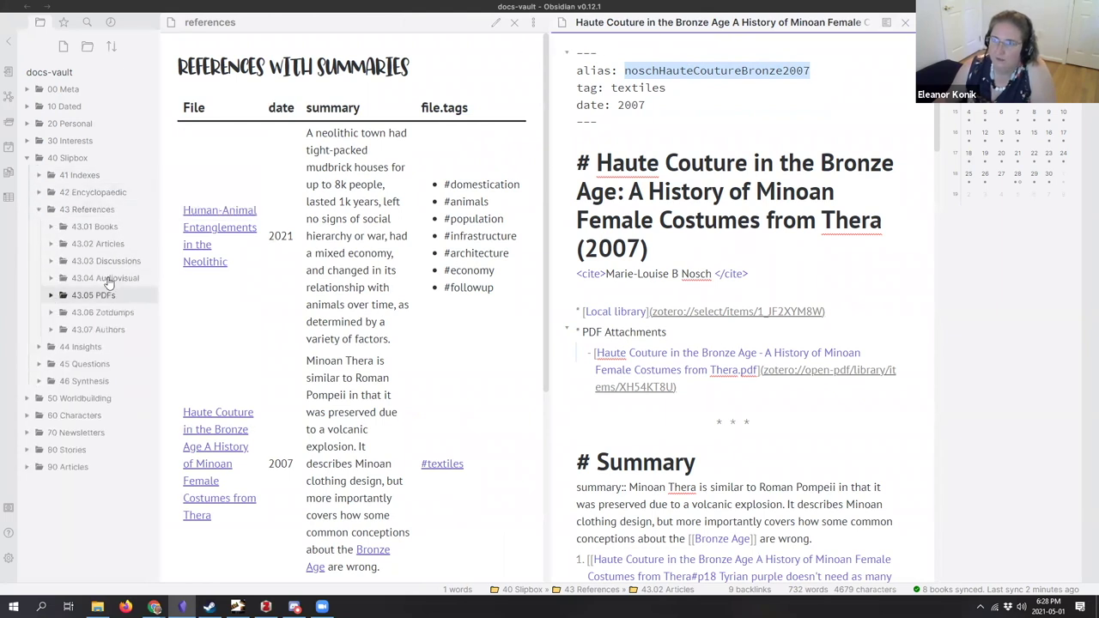
left_click(52, 244)
left_click_drag(158, 243, 391, 235)
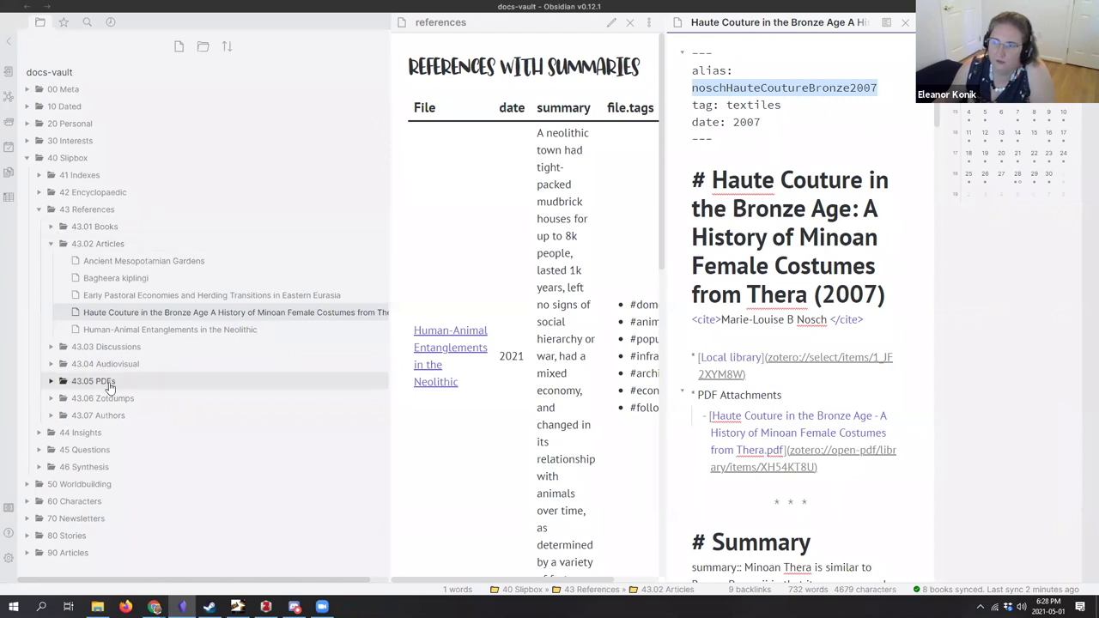
Step: Look through the 43.05 PDFs folder, collapse it again and narrow the file list
left_click(49, 386)
scroll(48, 258, "down", 3)
left_click(49, 211)
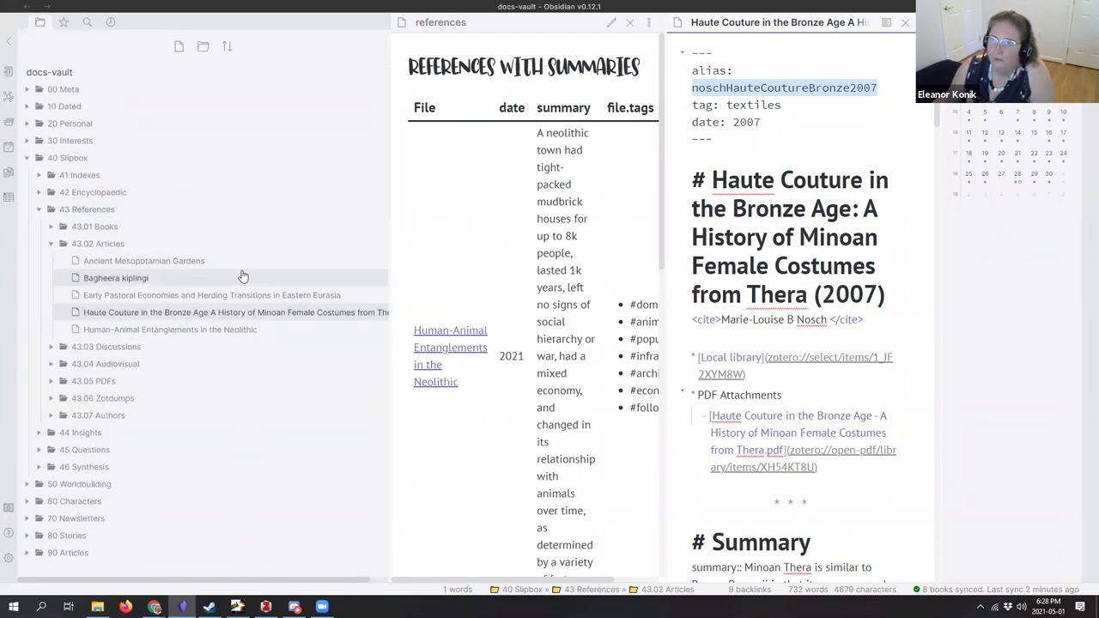
left_click_drag(388, 225, 154, 225)
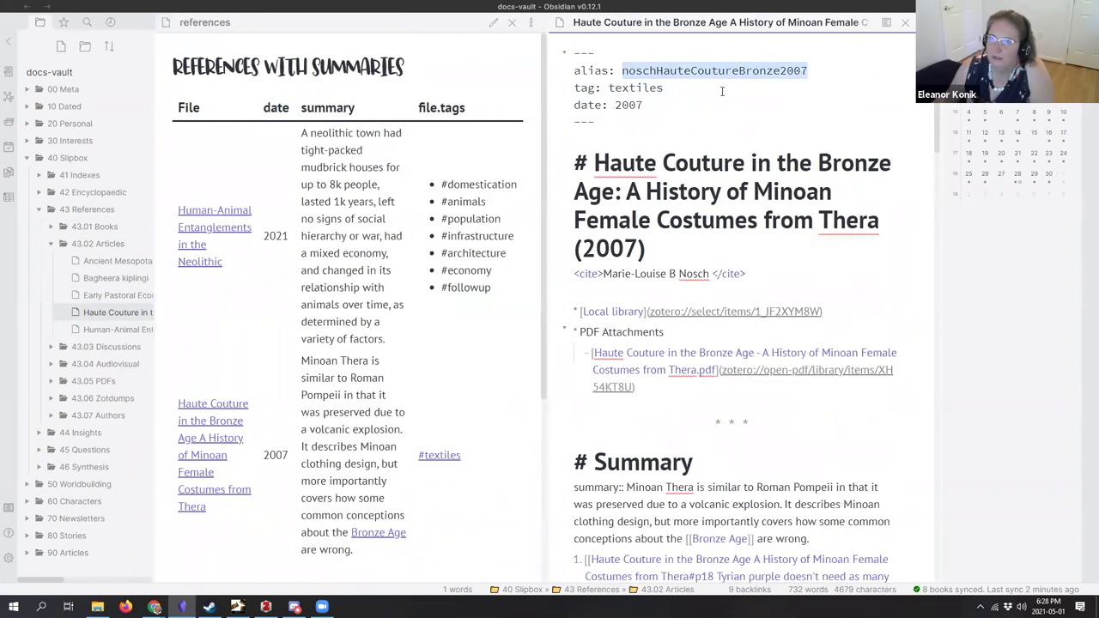
Step: Examine the title, year and author parts of the citekey alias in the Haute Couture note's front matter
left_click(657, 70)
left_click_drag(657, 71, 782, 70)
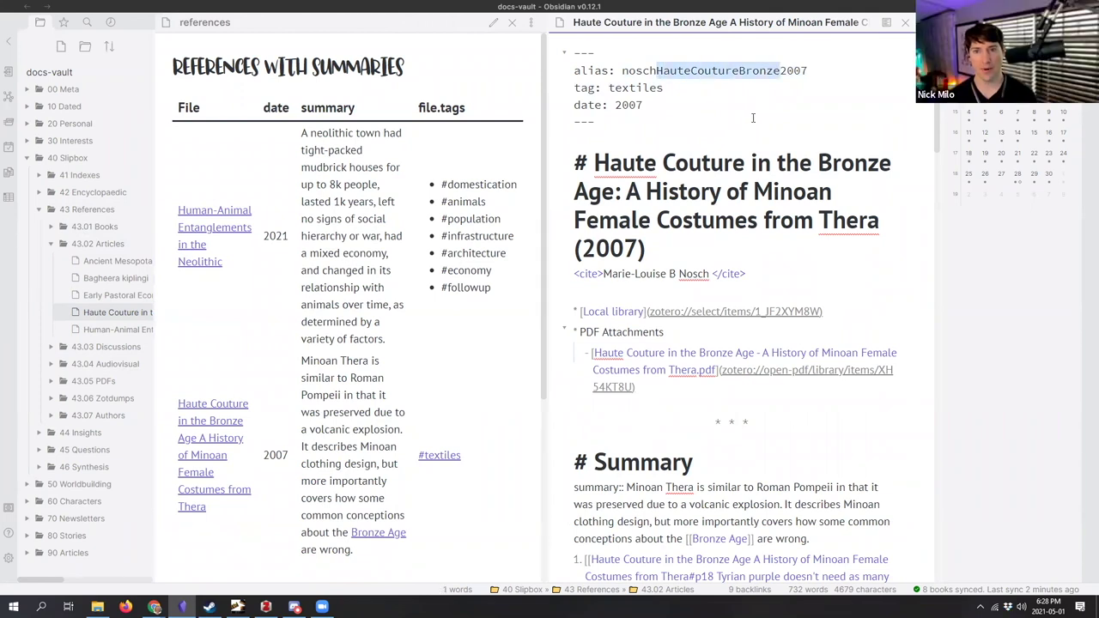
left_click_drag(806, 70, 780, 73)
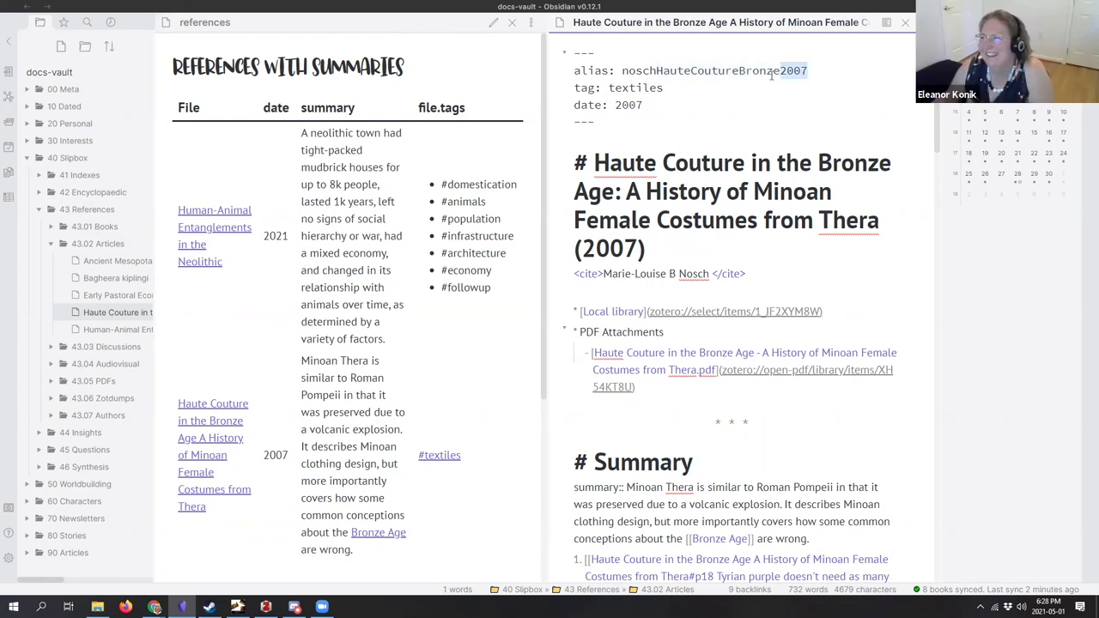
left_click_drag(656, 71, 622, 70)
left_click(672, 132)
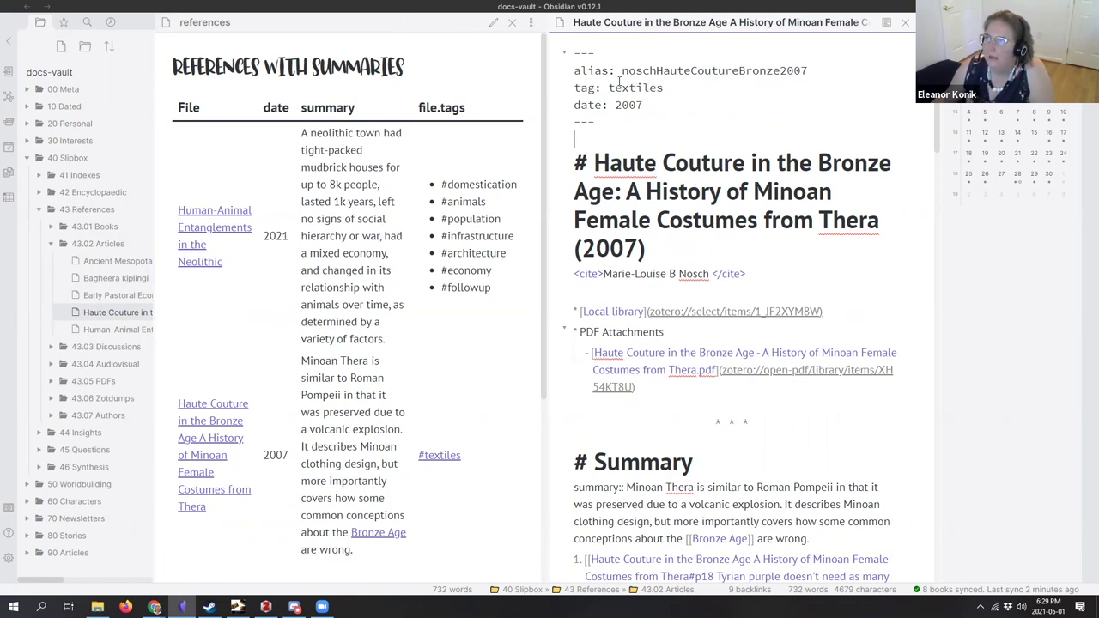
triple_click(811, 70)
left_click(816, 71)
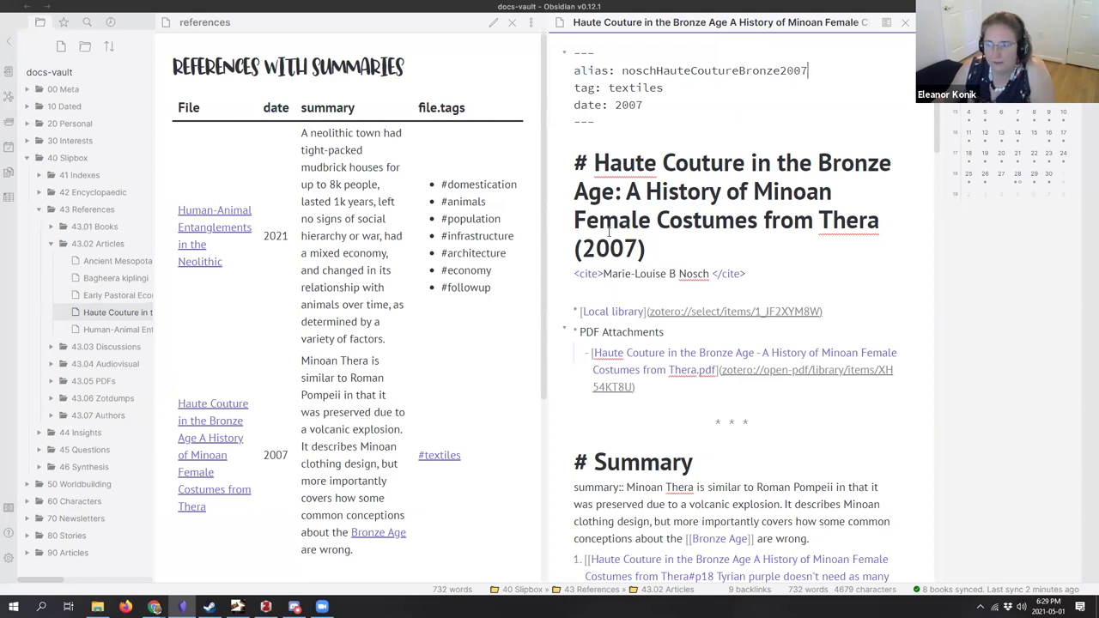
Step: In the 2021-04-30 daily note, insert a Markdown citation for "The Origin and Range of the Eskimo Lamp" as a new bullet under Accomplishments
mouse_move(266, 606)
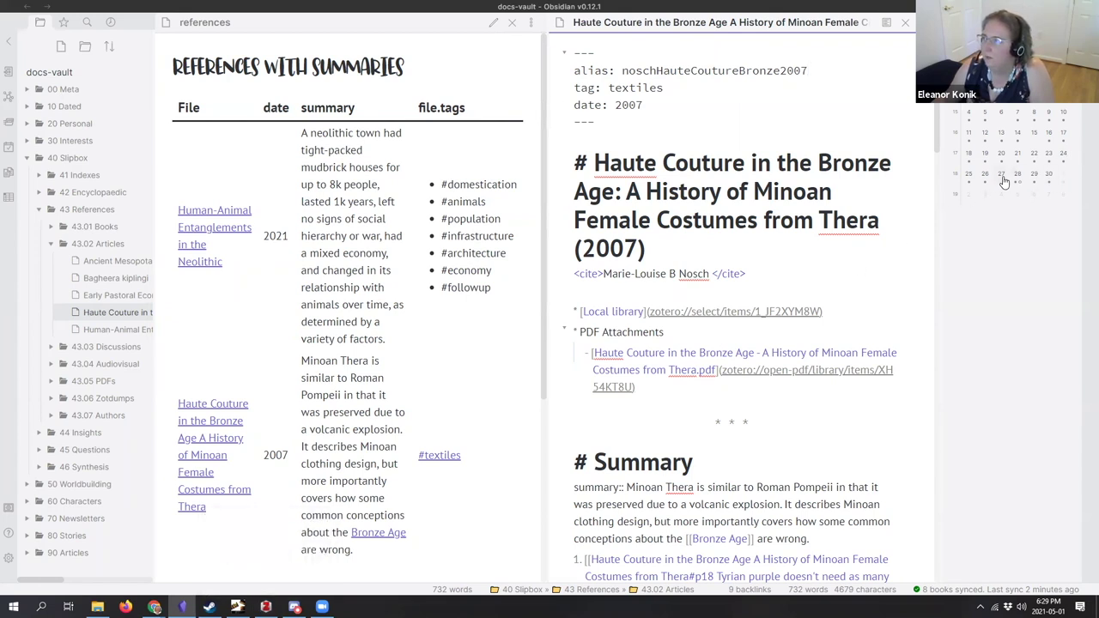
left_click(1049, 176)
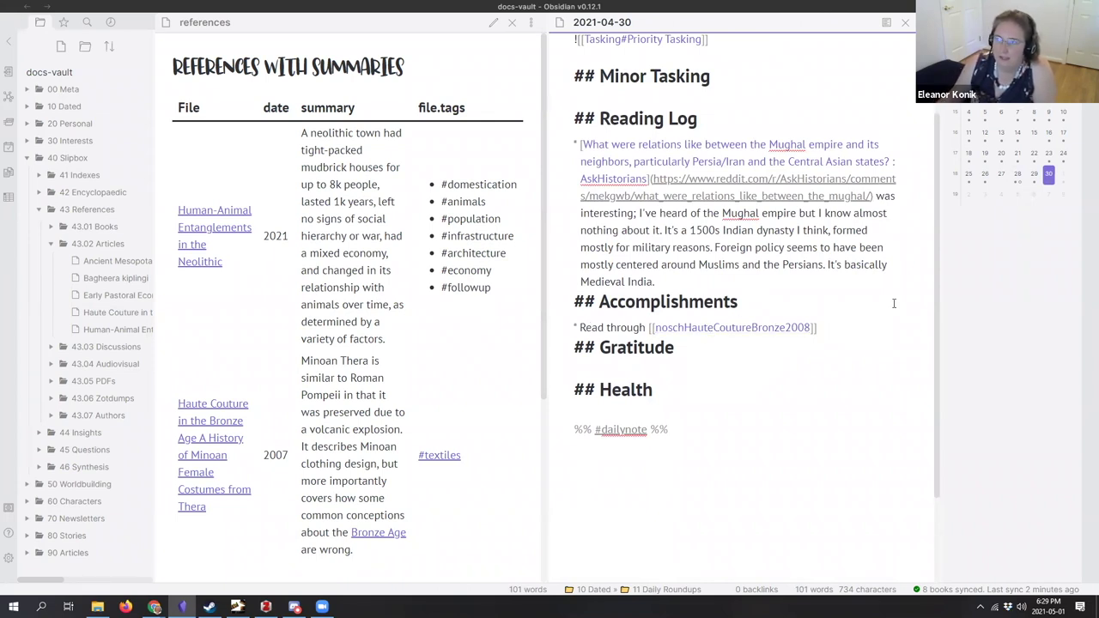
key("Return")
key("ctrl+p")
type("citation")
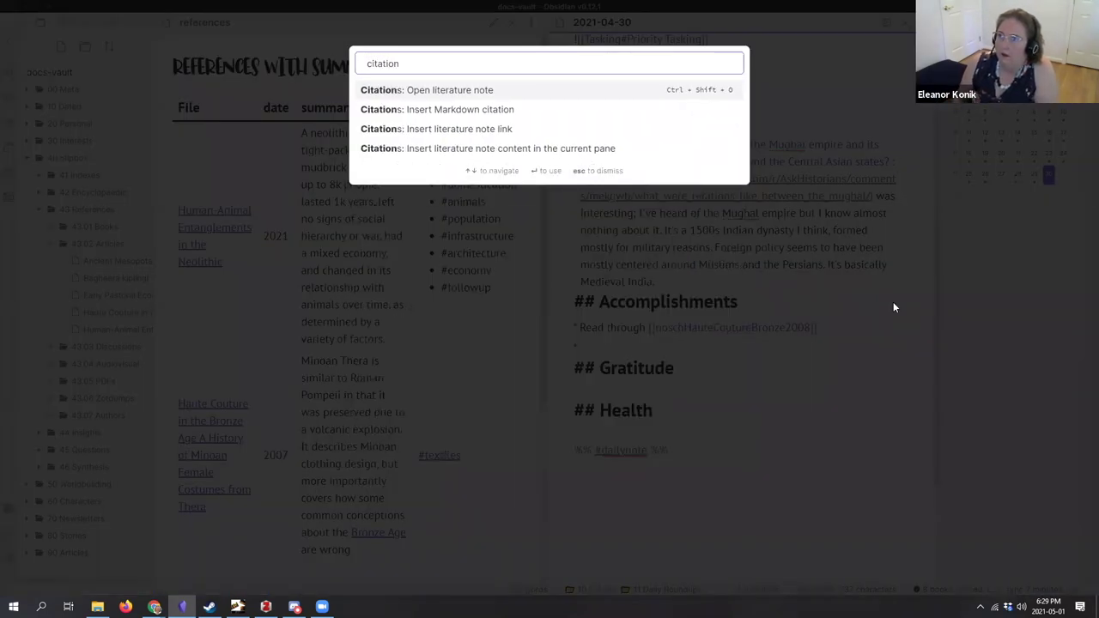
key("Down")
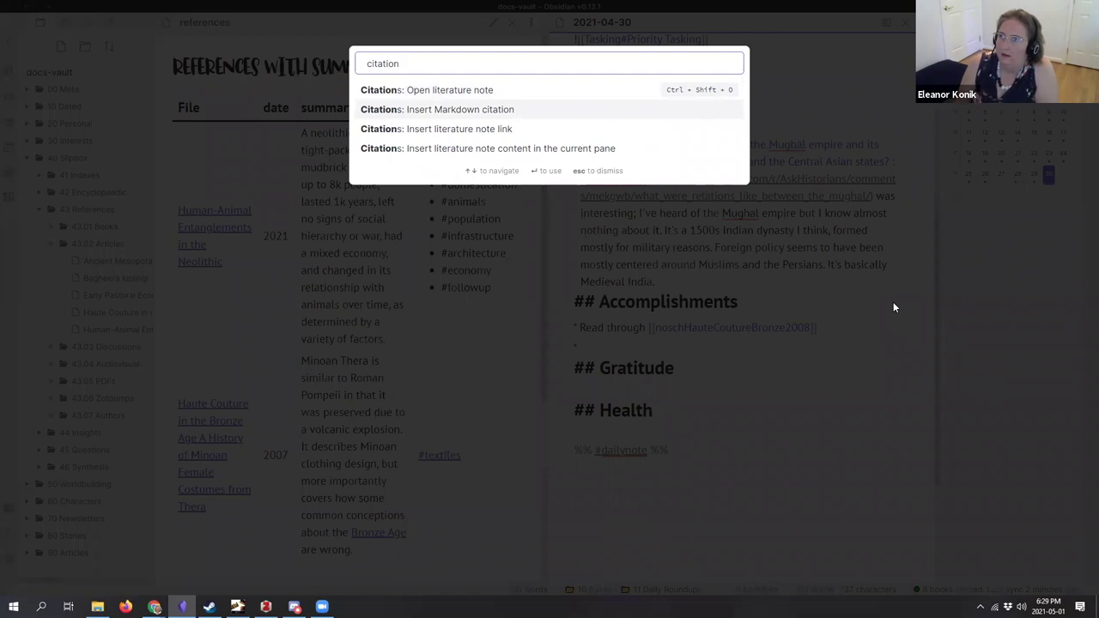
key("Return")
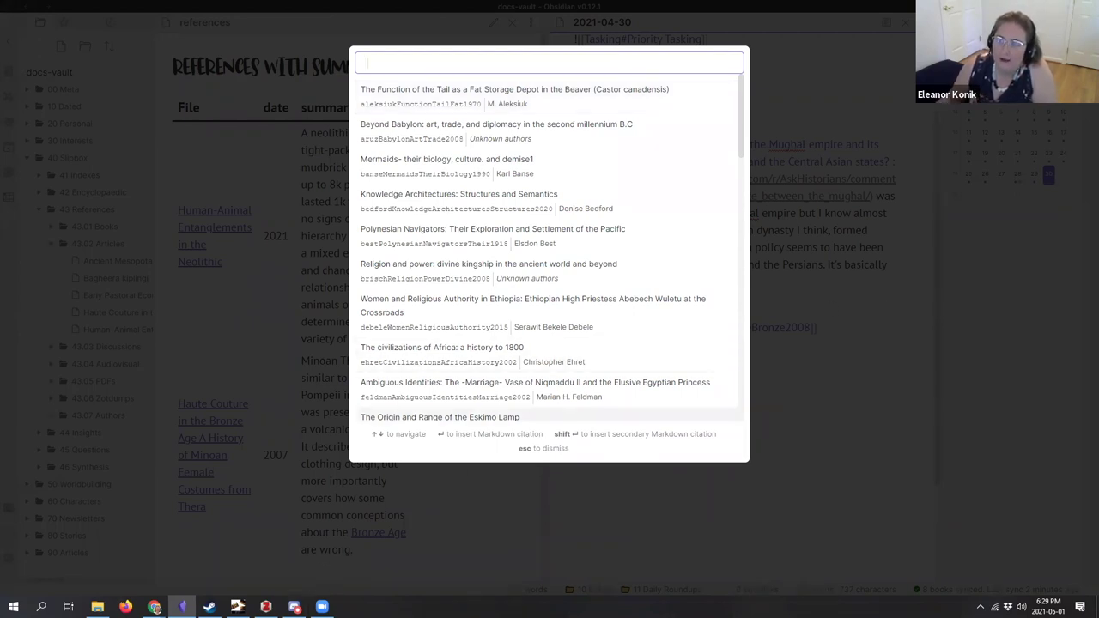
key("alt+Tab")
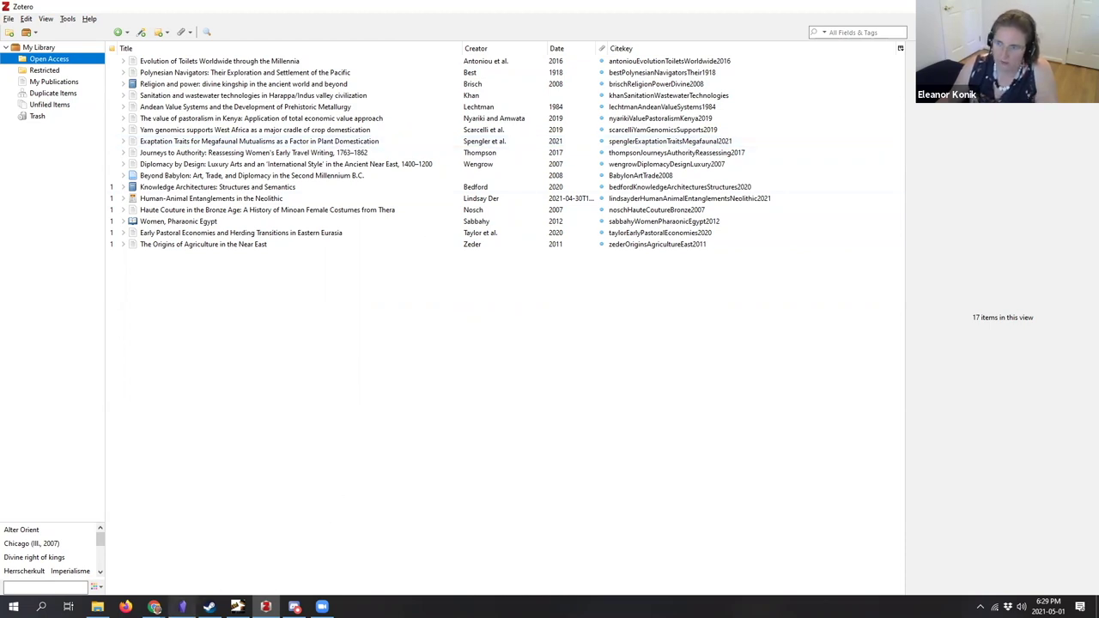
left_click(182, 606)
scroll(515, 326, "down", 2)
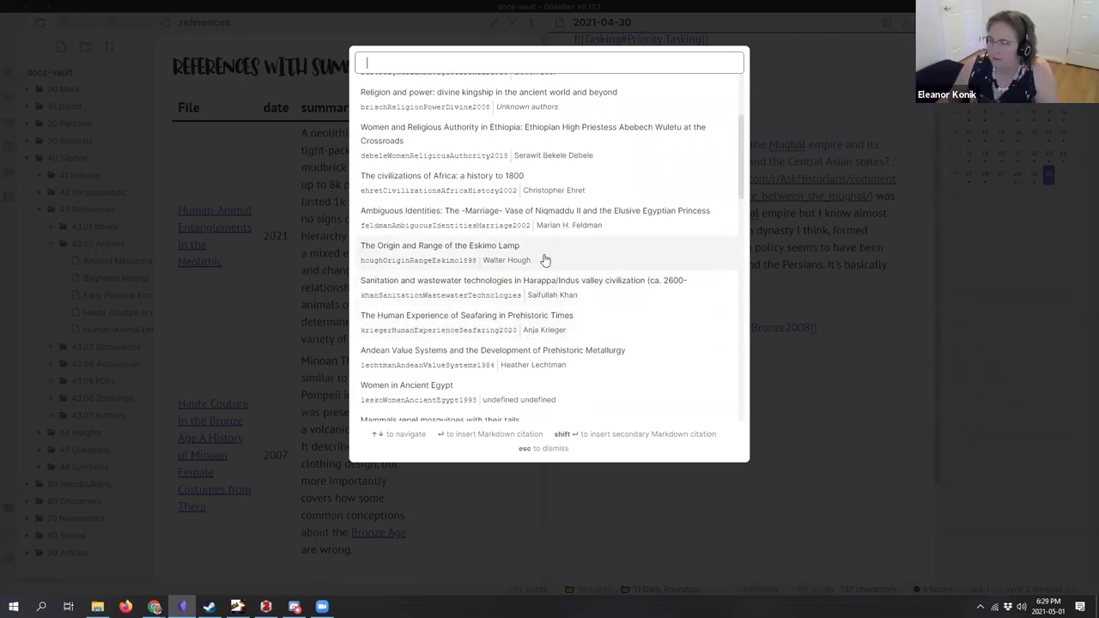
left_click(494, 251)
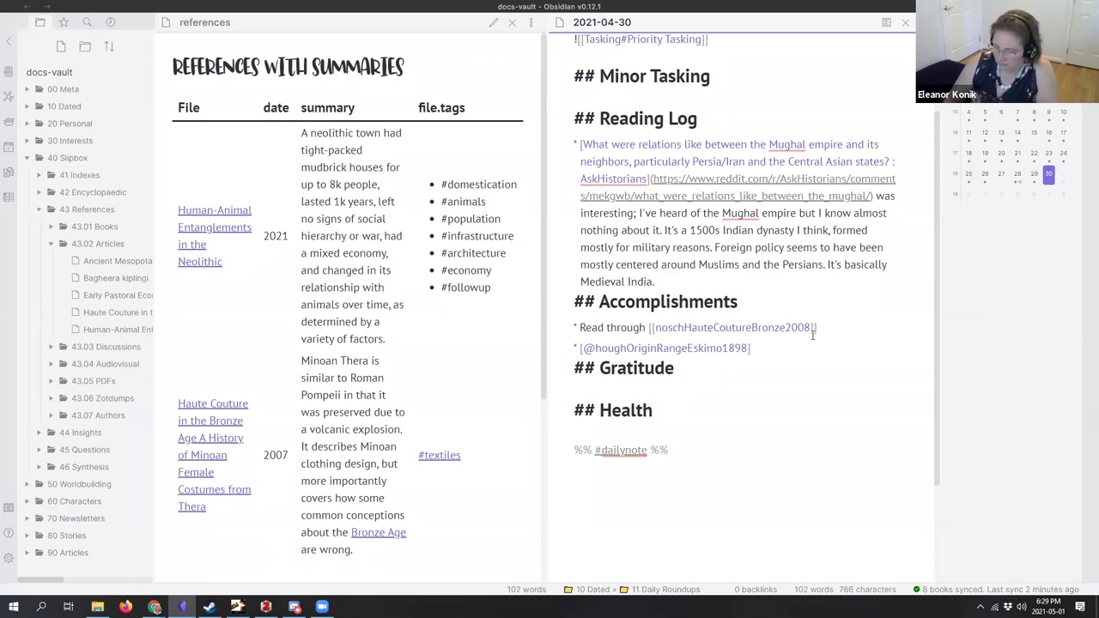
Step: Convert the inserted Markdown citation into the wiki link [[houghOriginRangeEskimo1898]], removing the @ sign
type("]")
left_click(584, 347)
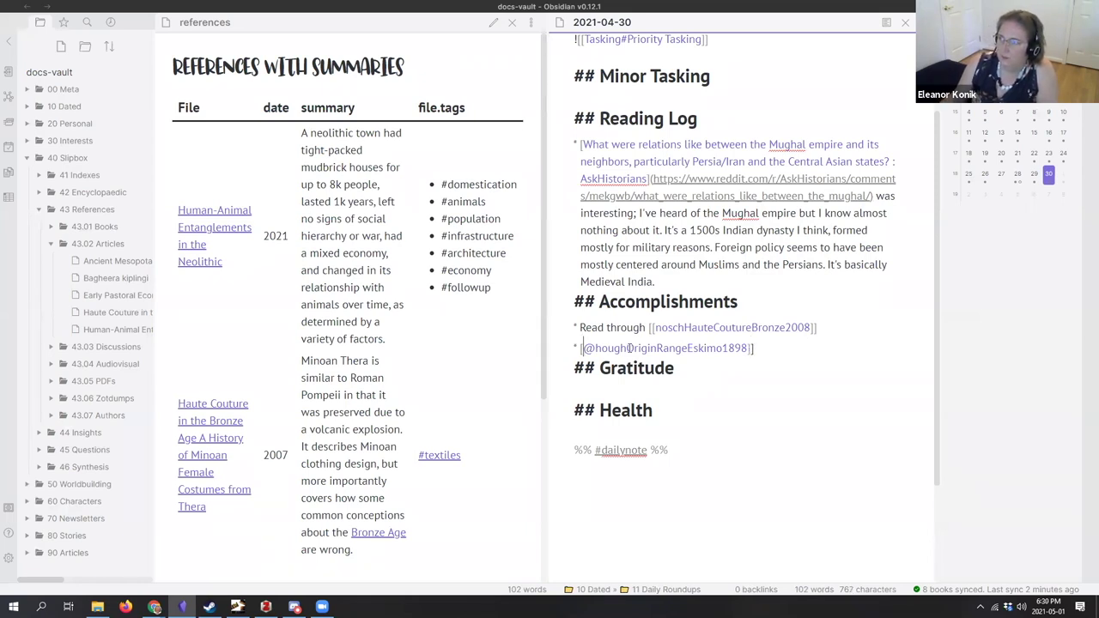
type("[")
key("Delete")
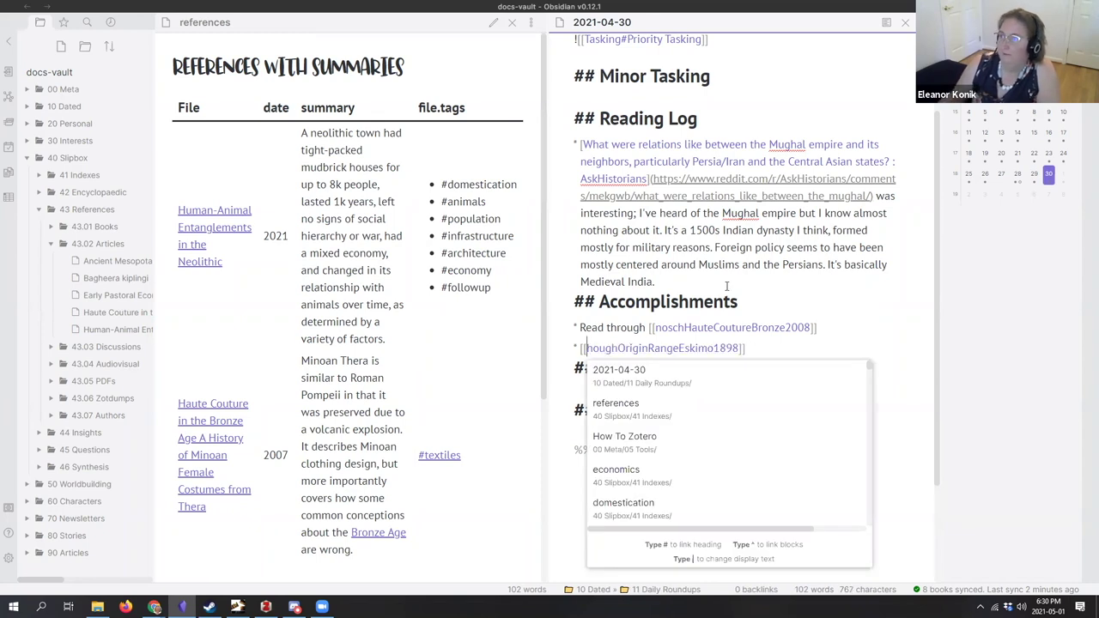
key("Escape")
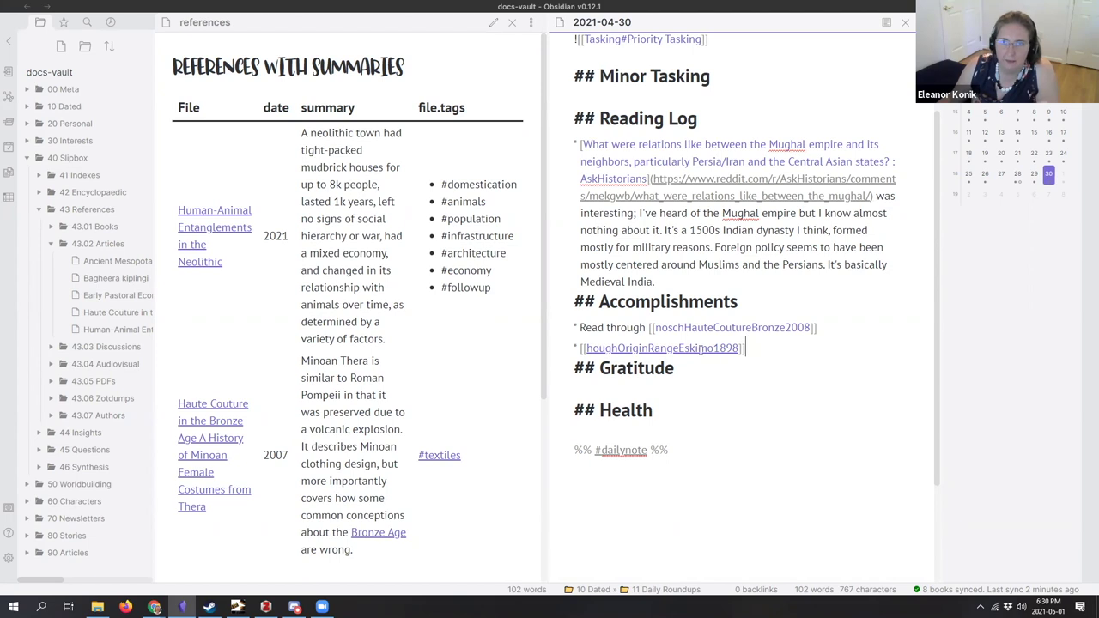
Step: Examine the year in the new citekey link and the citekey alias in the Early Pastoral Economies note
left_click_drag(715, 348, 740, 348)
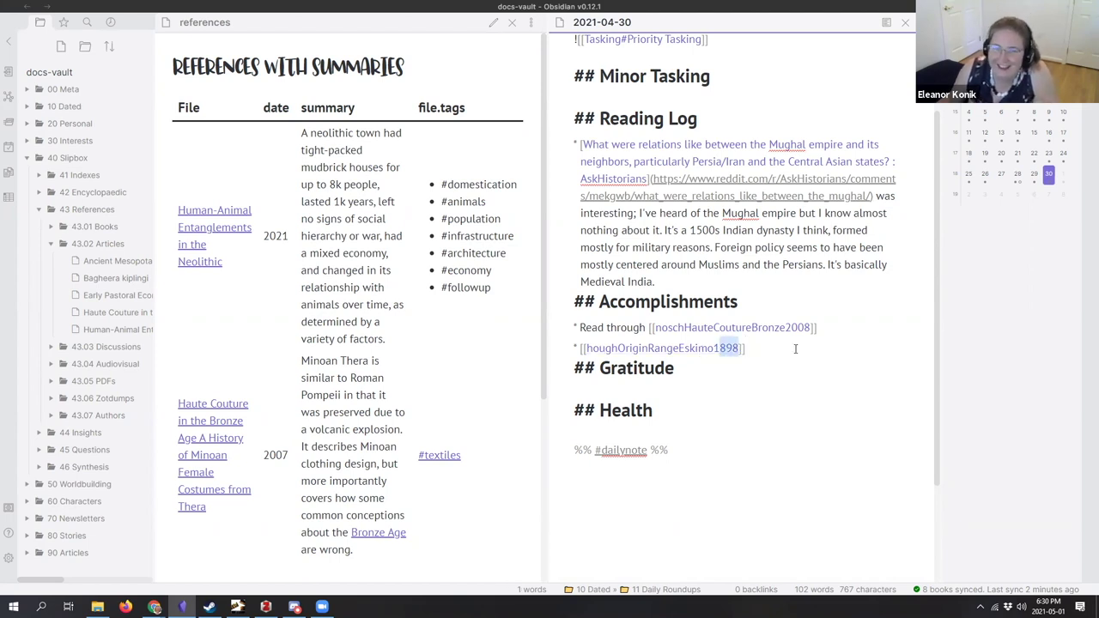
left_click(659, 315)
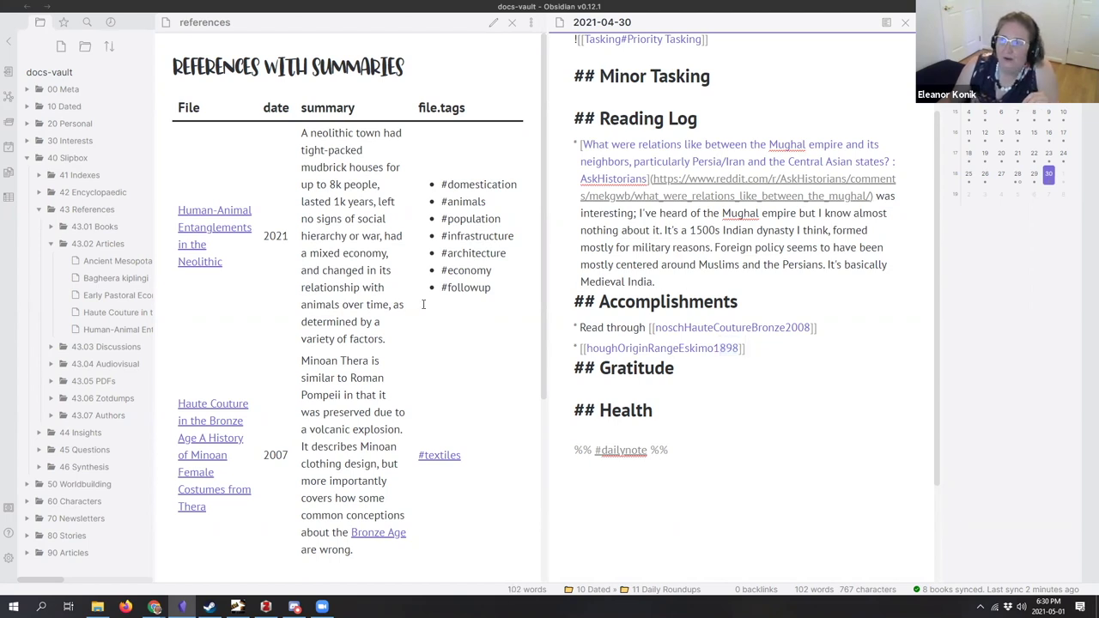
left_click(114, 279)
left_click(108, 295)
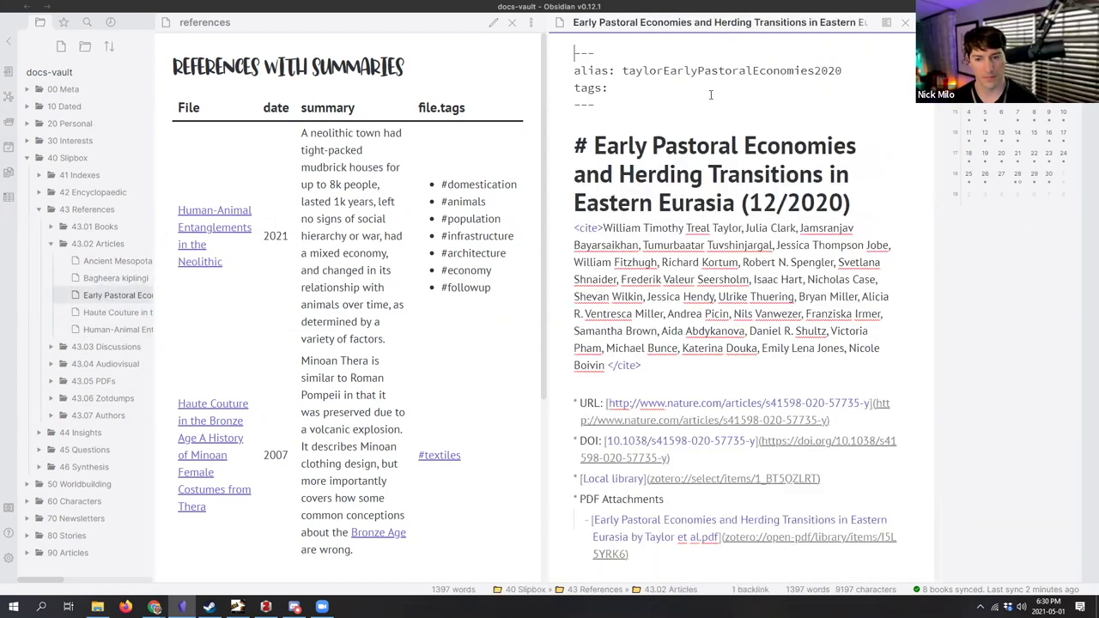
left_click_drag(624, 70, 842, 70)
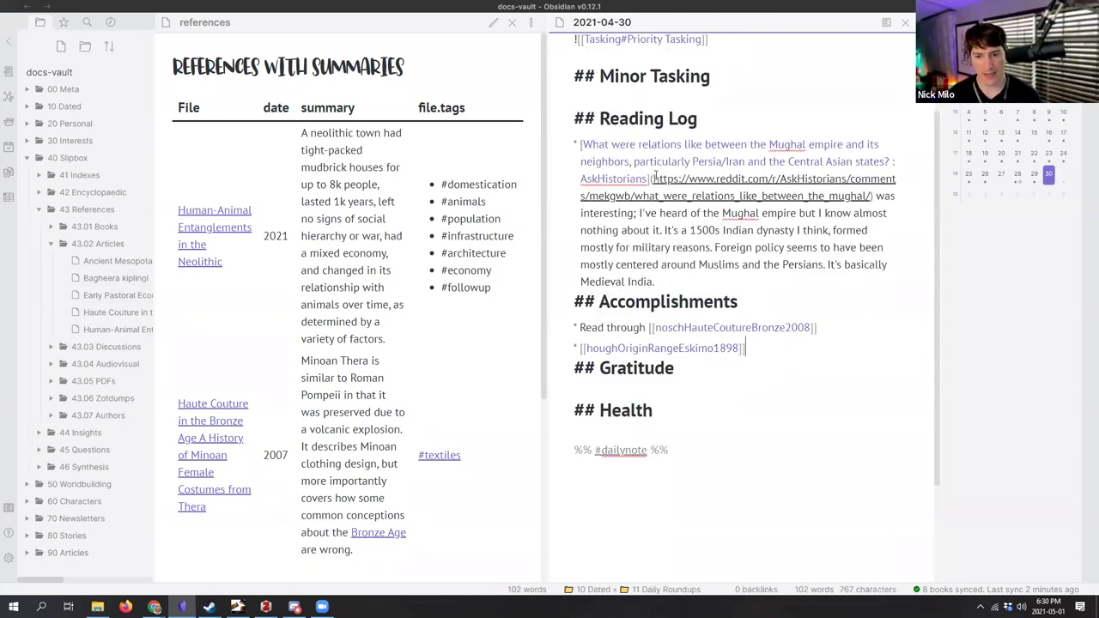
Step: Add an empty bullet below the houghOriginRangeEskimo1898 link and look up the available citation commands
key("Return")
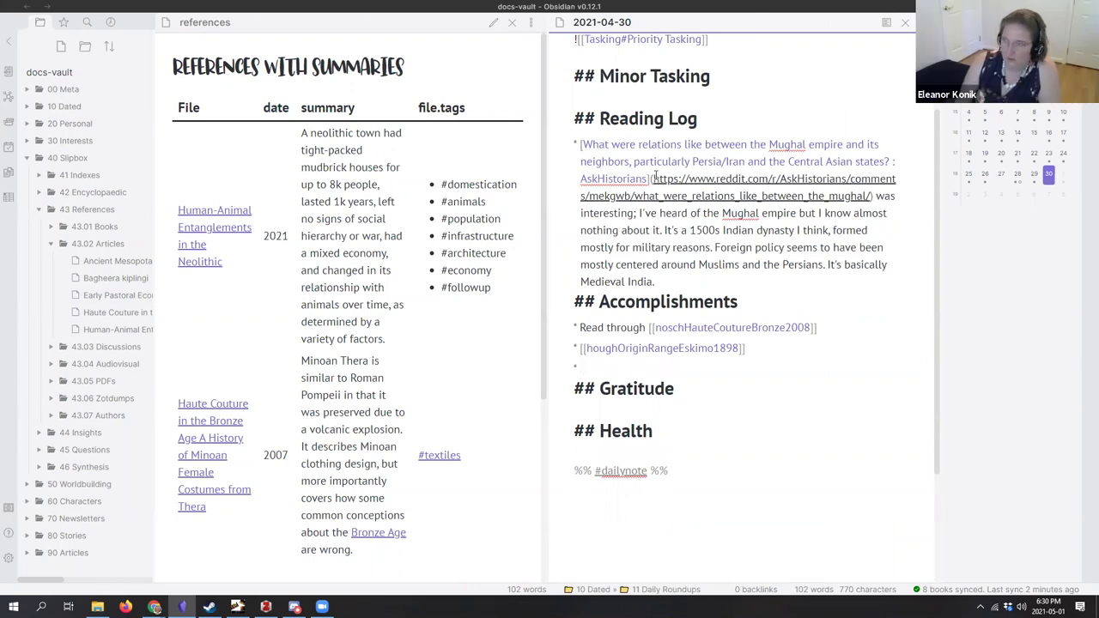
key("ctrl+p")
type("citation")
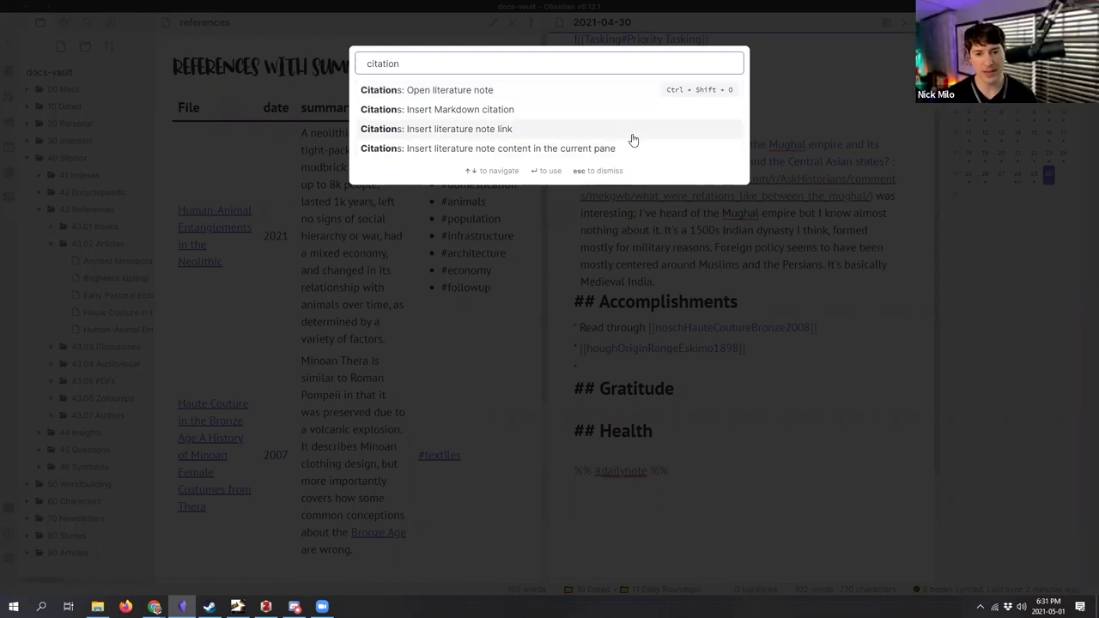
key("Escape")
Step: Open the Citations plugin settings and review the database, literature note folder and template options
left_click(7, 569)
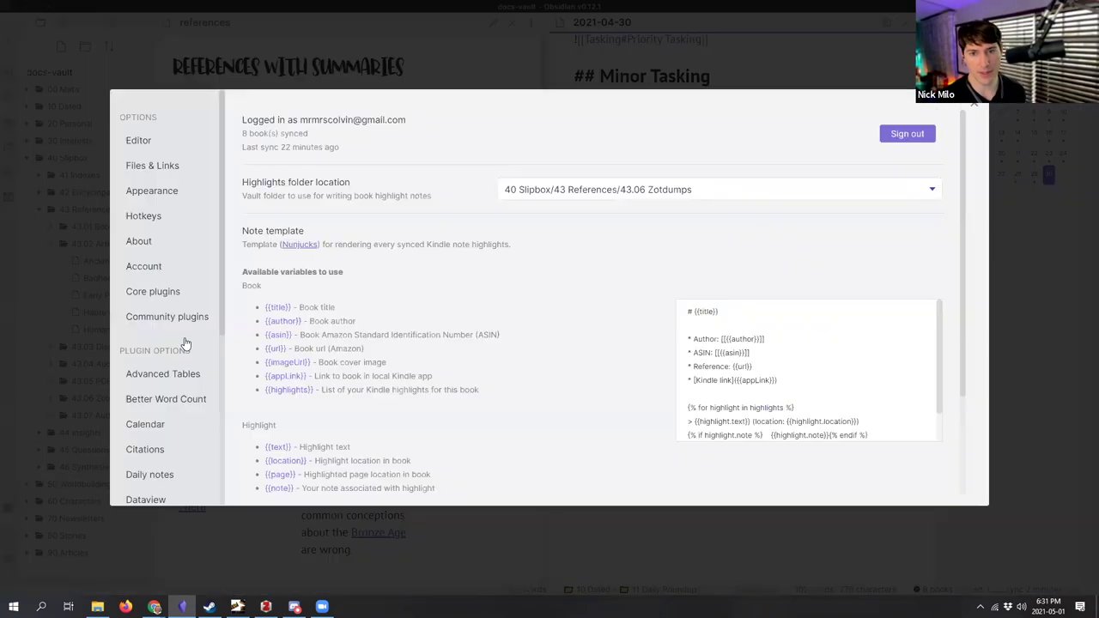
scroll(181, 369, "down", 4)
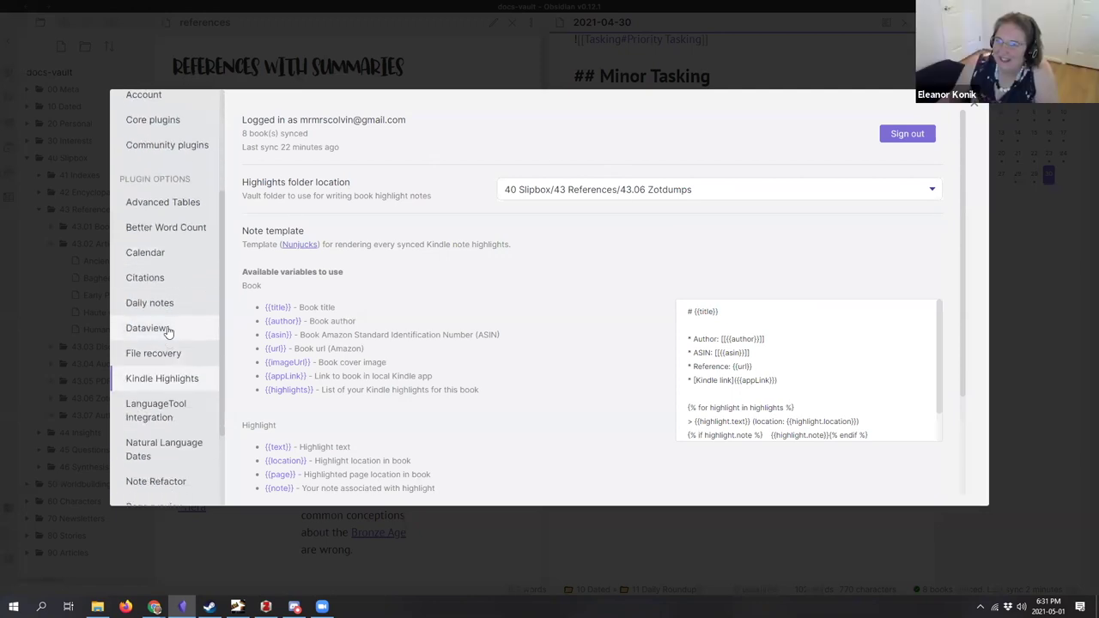
left_click(146, 277)
scroll(589, 258, "down", 3)
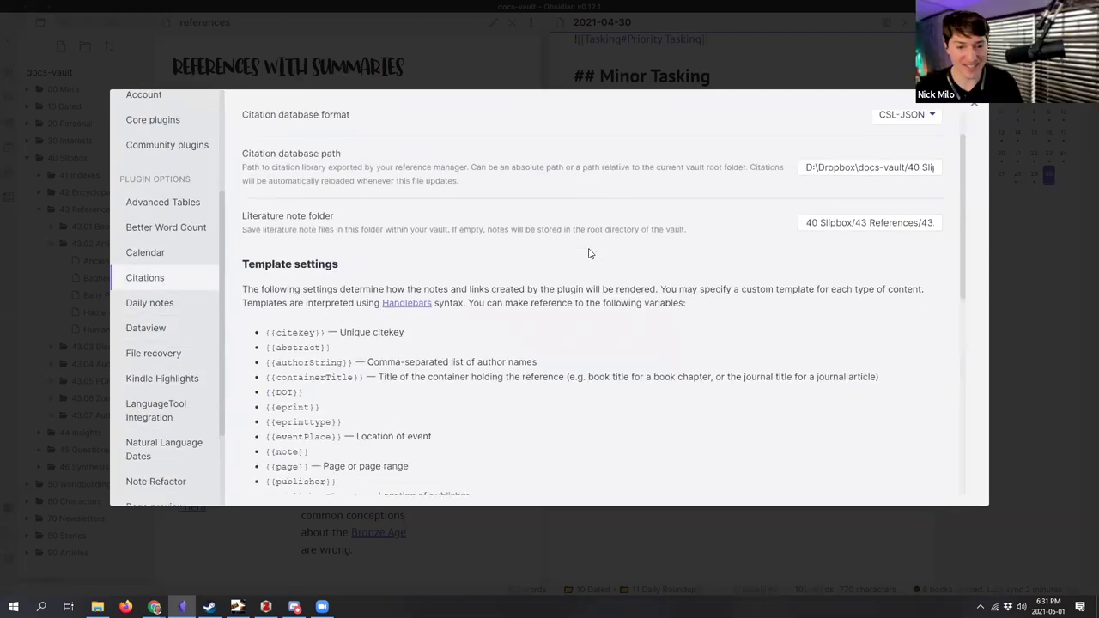
scroll(589, 252, "up", 2)
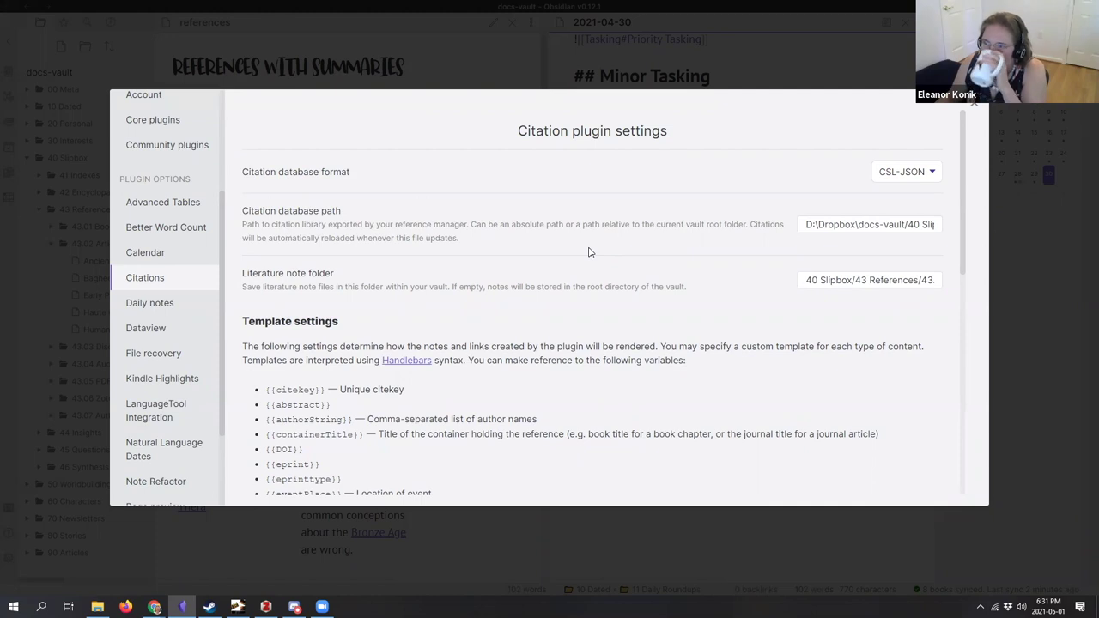
scroll(387, 256, "down", 2)
scroll(333, 256, "up", 2)
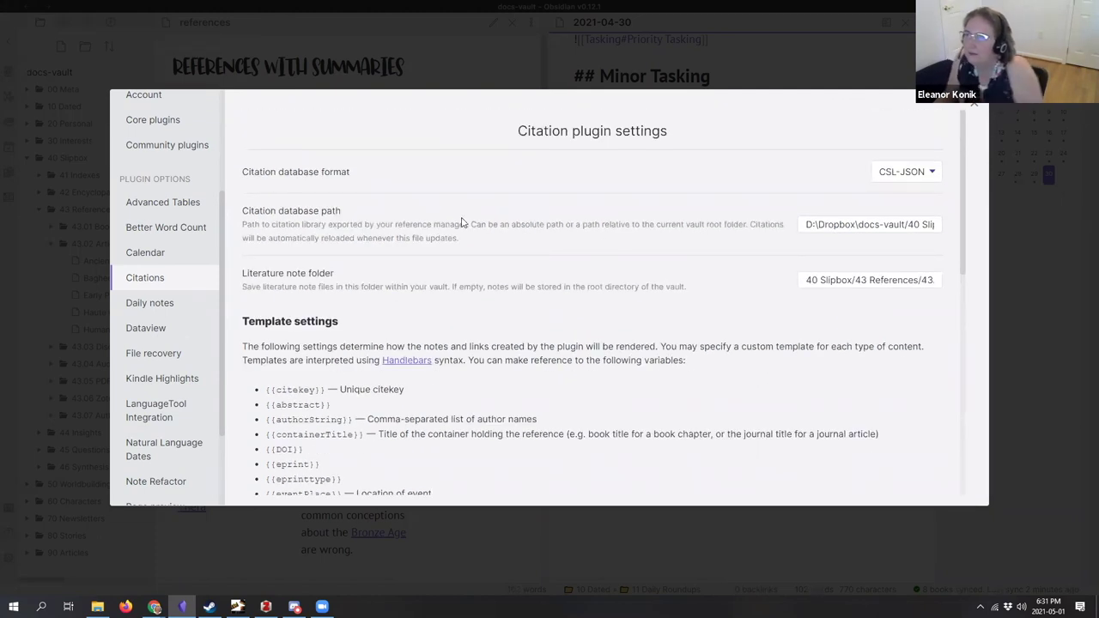
Step: Inspect the full citation database path and the literature note folder path in the Citations settings
left_click_drag(807, 223, 939, 225)
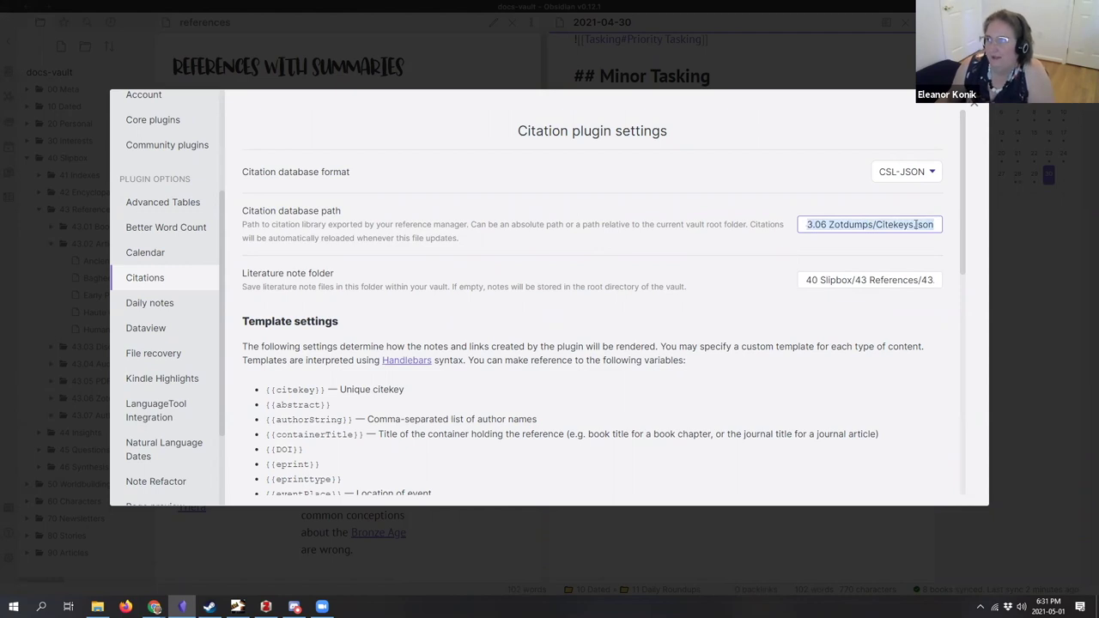
left_click(916, 224)
left_click(829, 223)
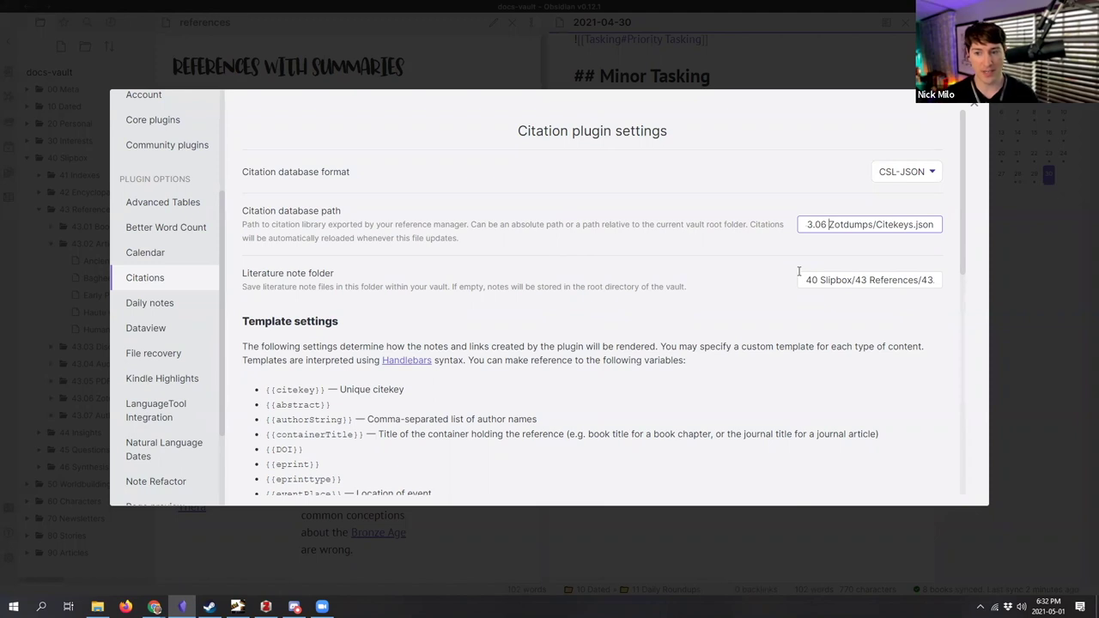
left_click_drag(807, 280, 958, 281)
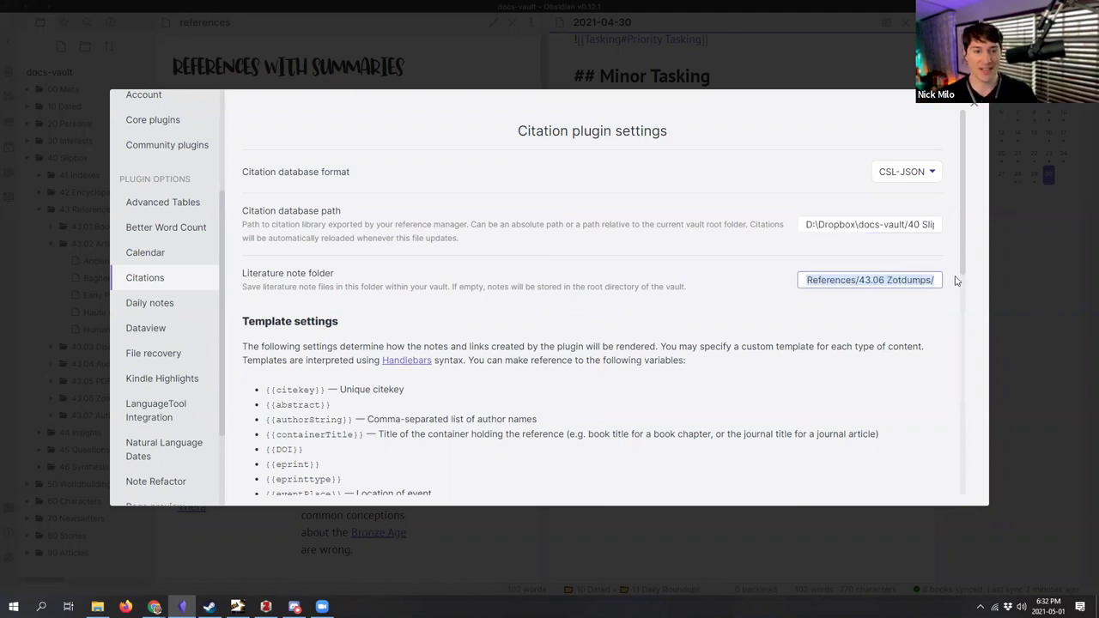
left_click(936, 285)
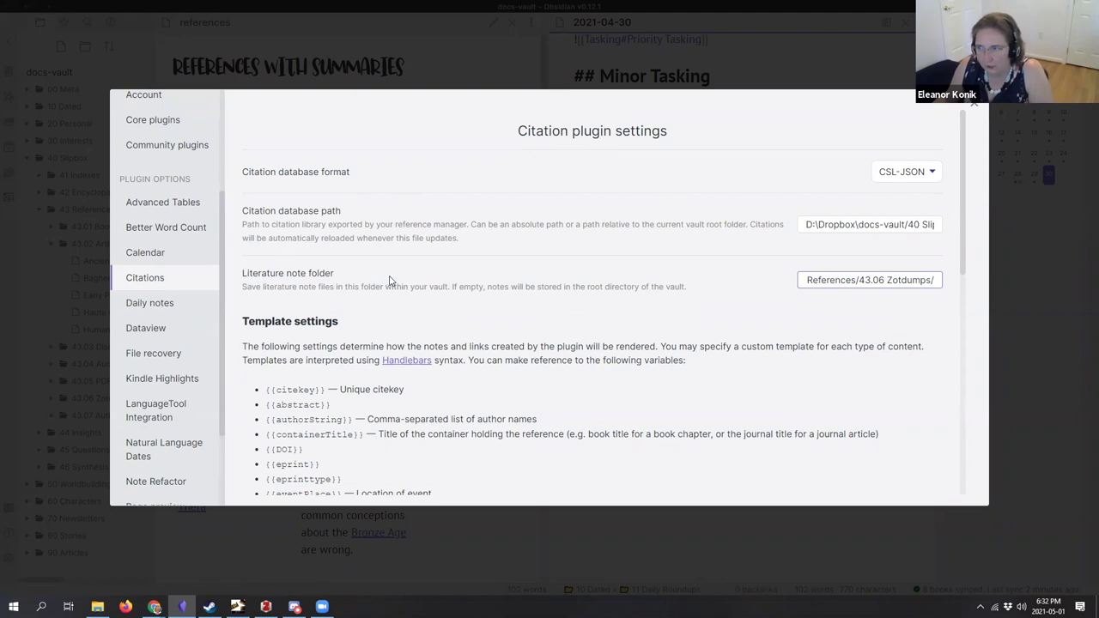
Step: Set the Markdown primary citation template in the Citations settings to [[{{citekey}}]]
scroll(537, 337, "down", 2)
scroll(538, 337, "down", 4)
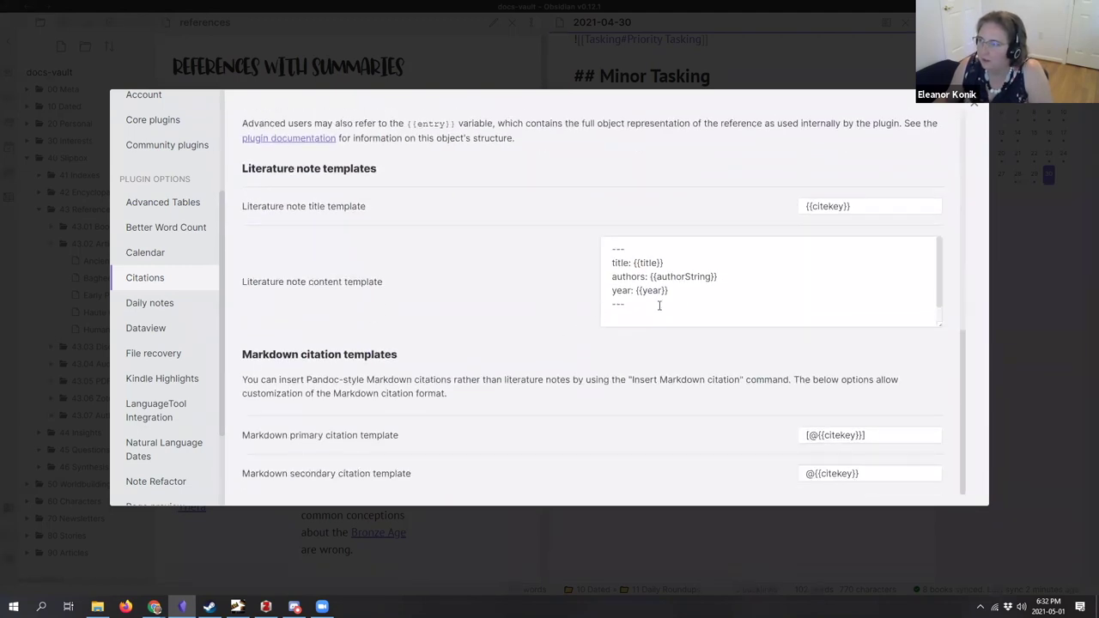
scroll(741, 313, "down", 1)
left_click(823, 435)
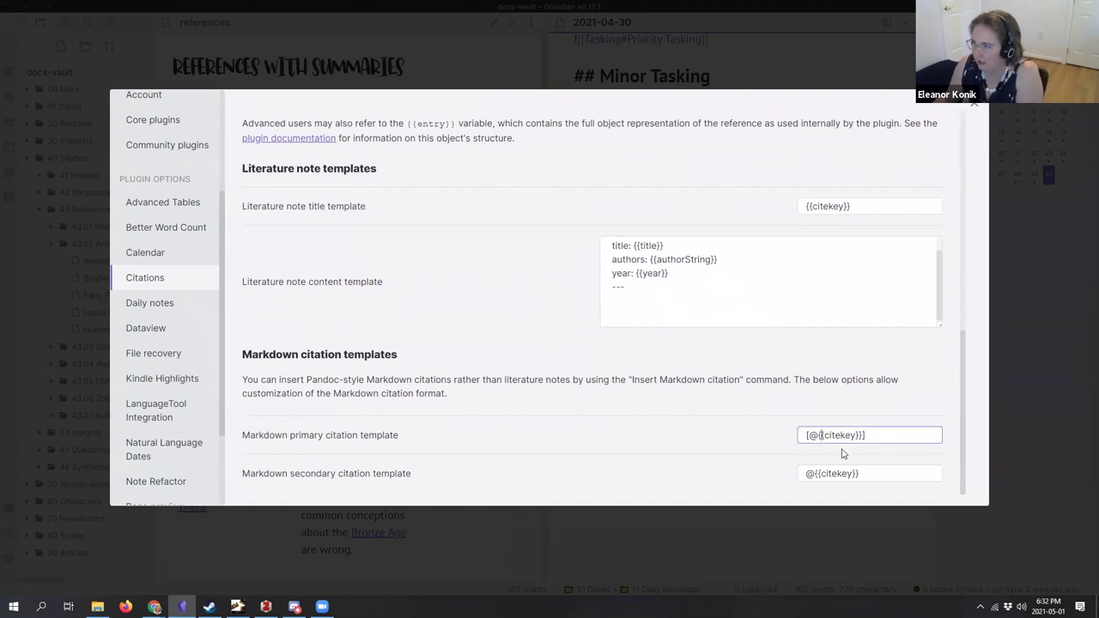
left_click(818, 435)
key("BackSpace")
left_click(874, 434)
type("]")
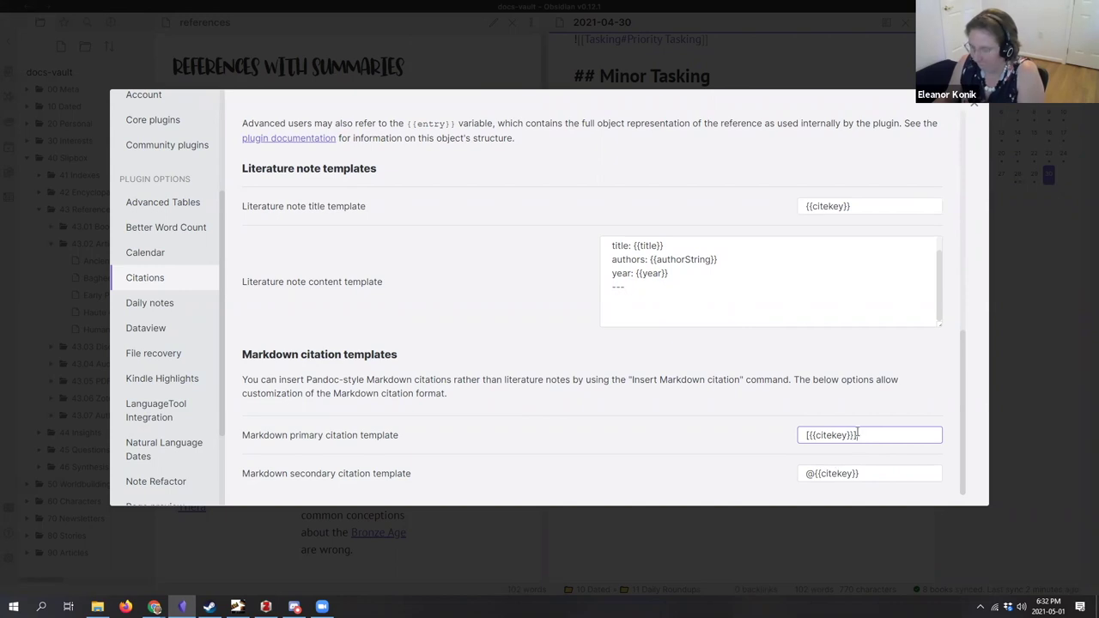
left_click(806, 435)
type("[")
Step: Replace the Markdown secondary citation template with [[{{title}}]]
left_click(806, 474)
key("ctrl+a")
type("[[{{citekey}}]]")
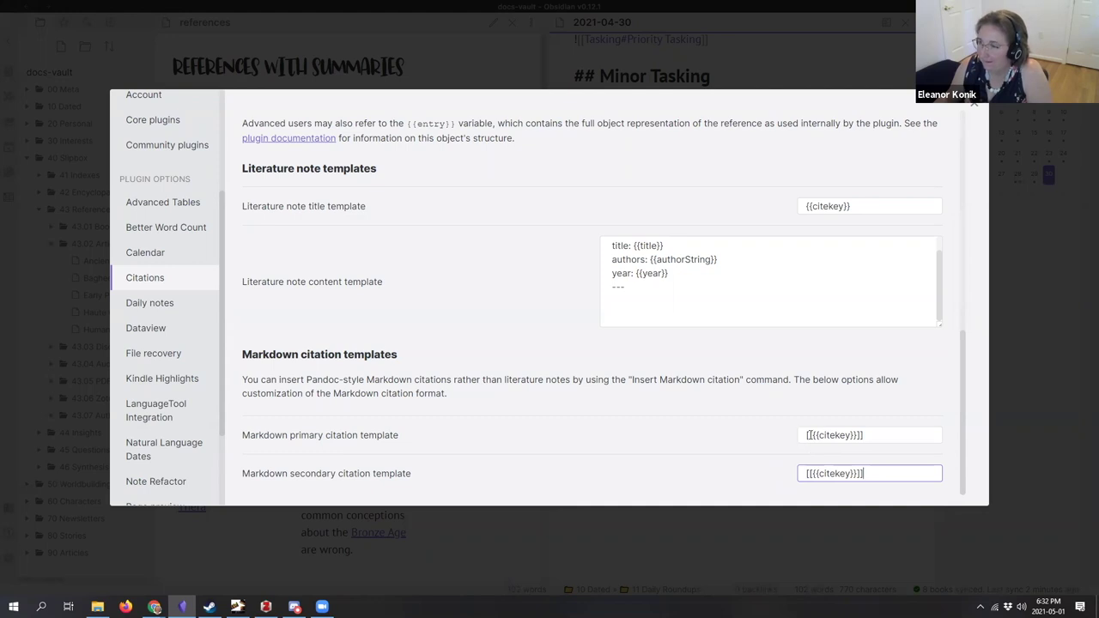
left_click_drag(814, 473, 928, 479)
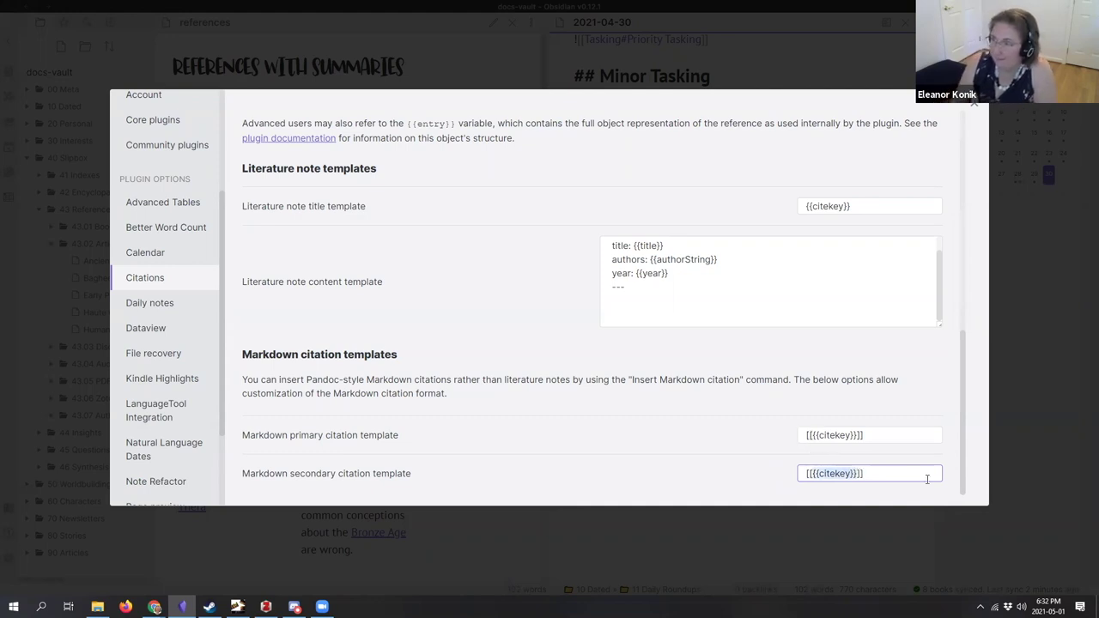
type("{{title}}]]")
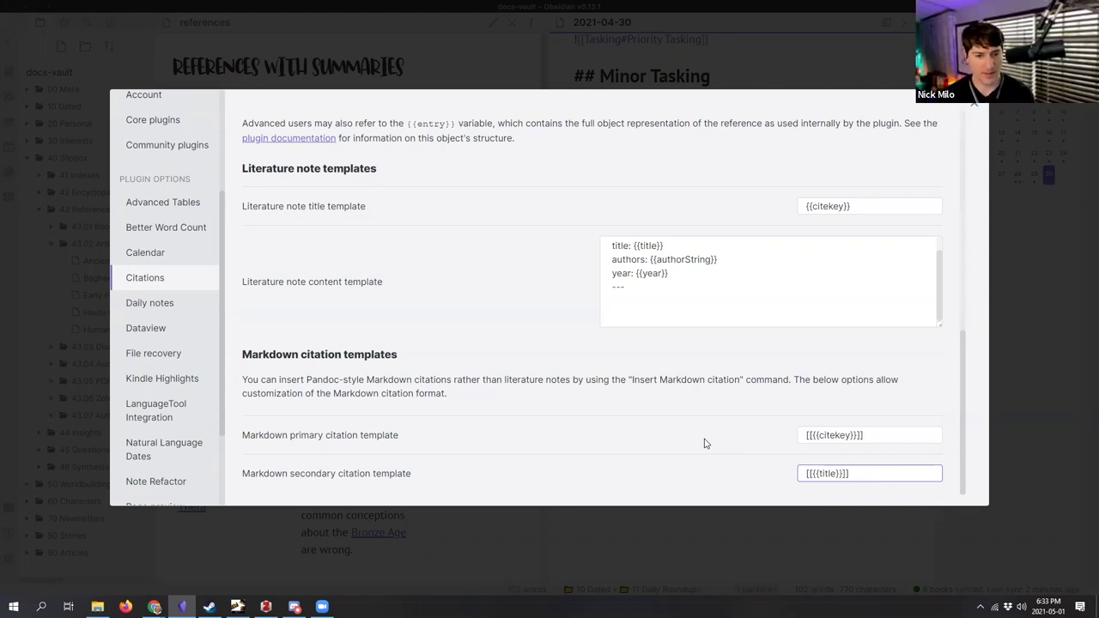
Step: Set the literature note title template to {{title}}
left_click(818, 206)
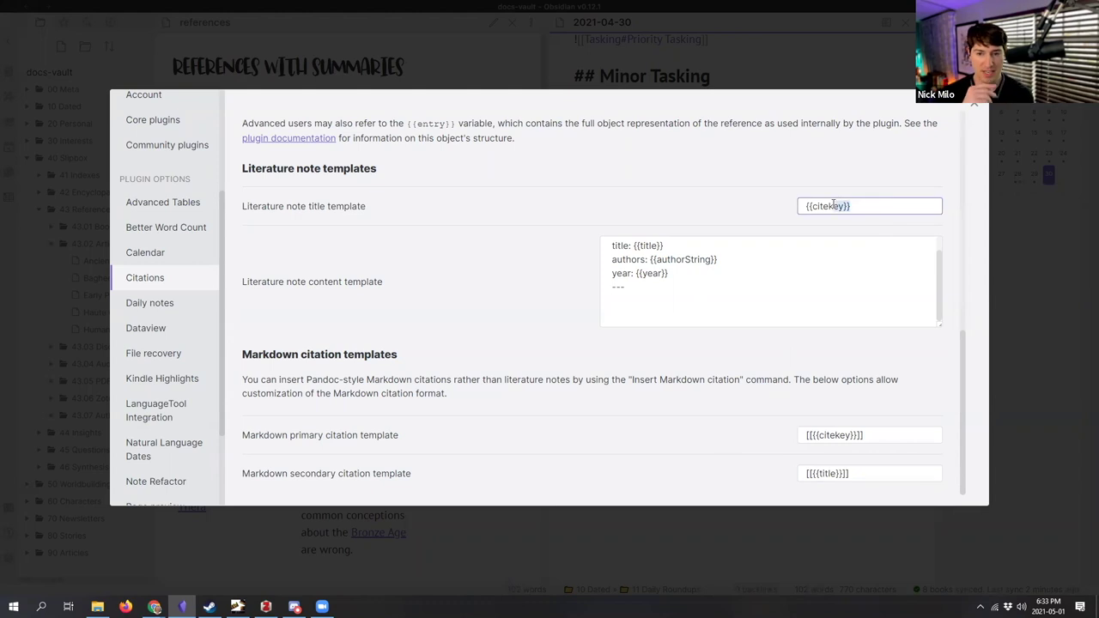
double_click(819, 206)
type("title")
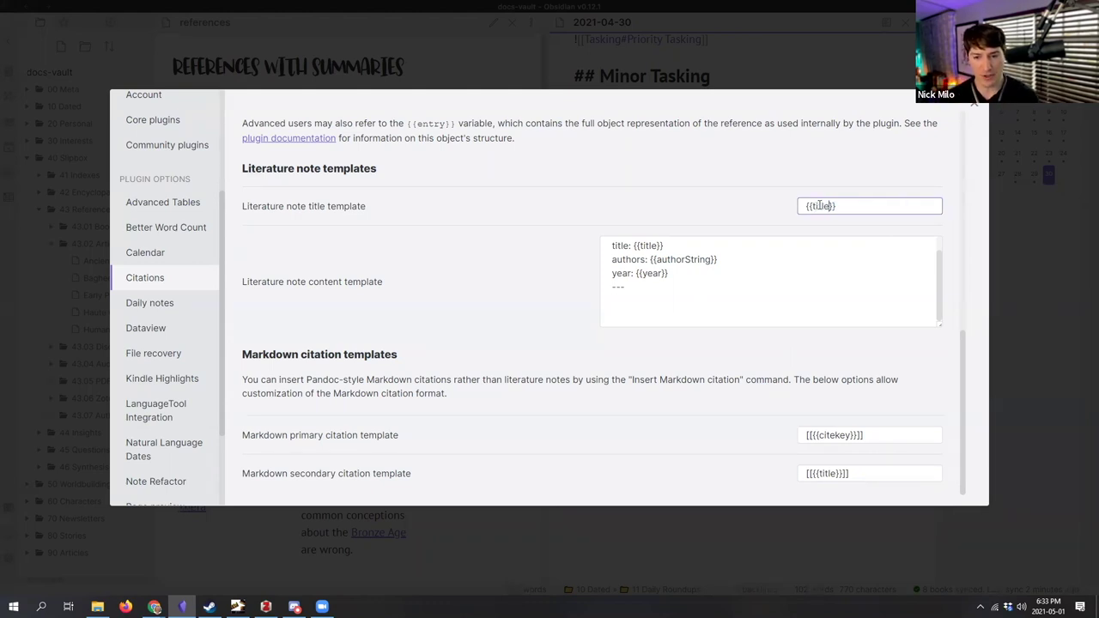
Step: Review the literature note content template, the available template variables and the database options, and close the settings
left_click(686, 318)
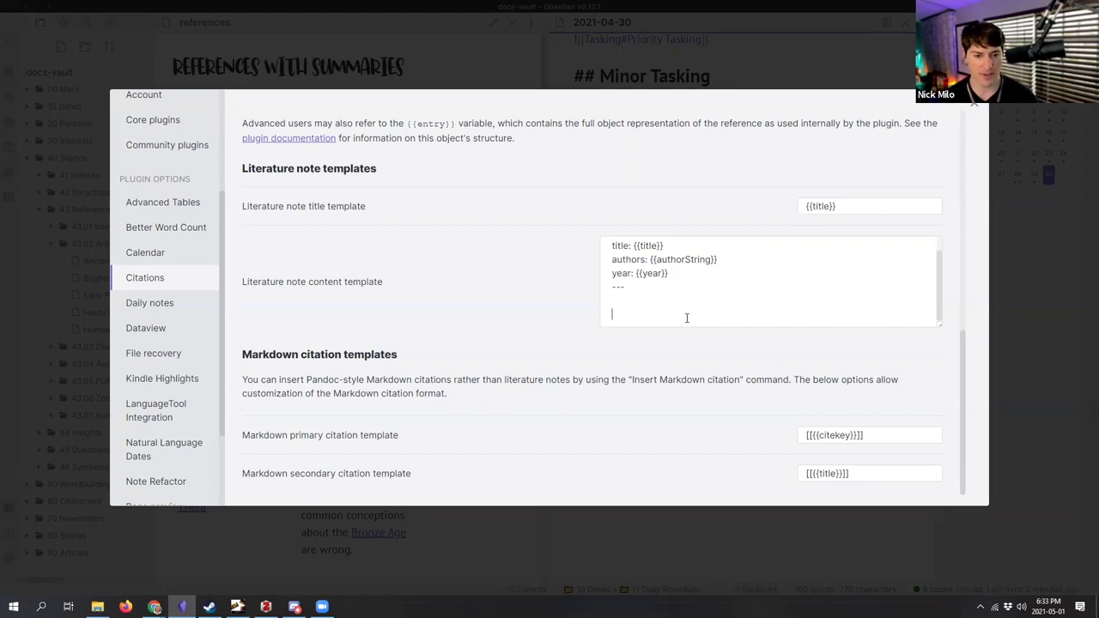
scroll(686, 318, "up", 5)
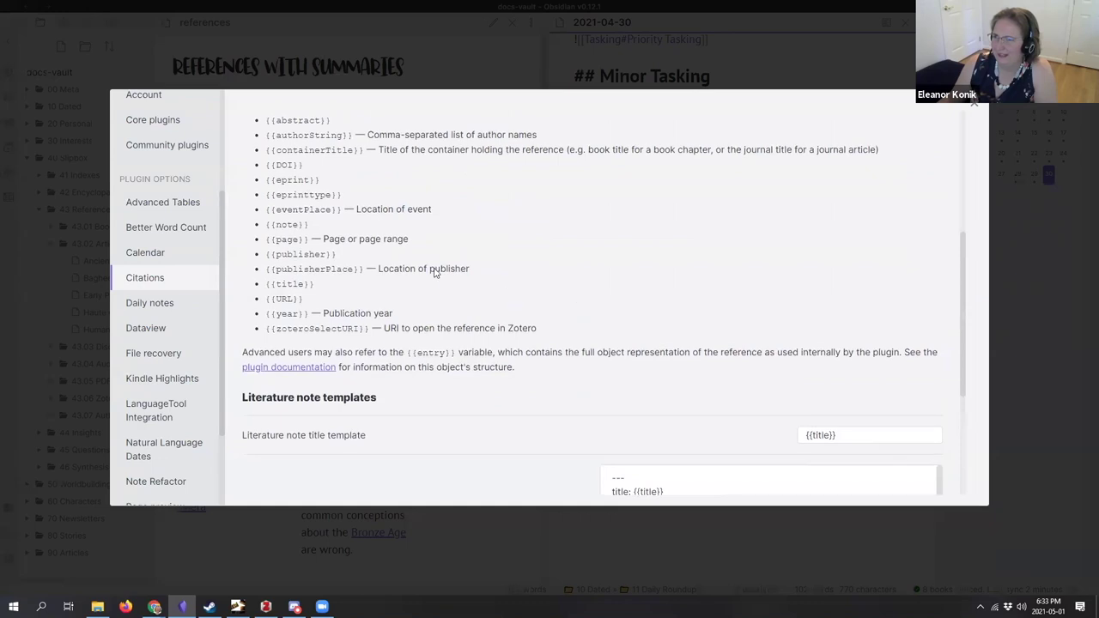
scroll(481, 302, "down", 2)
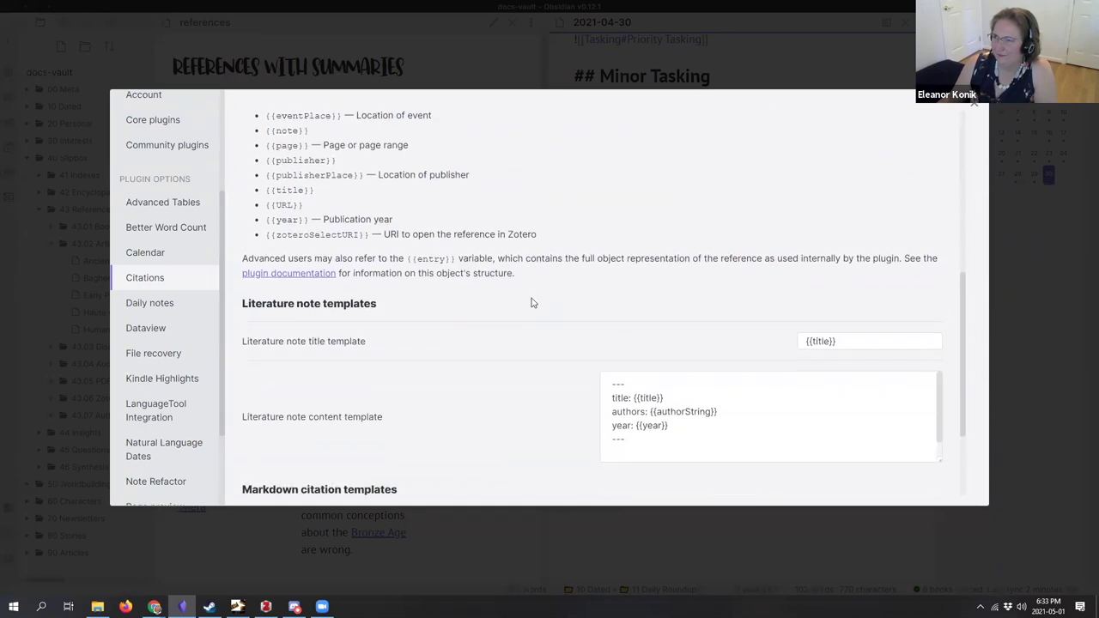
scroll(531, 303, "down", 1)
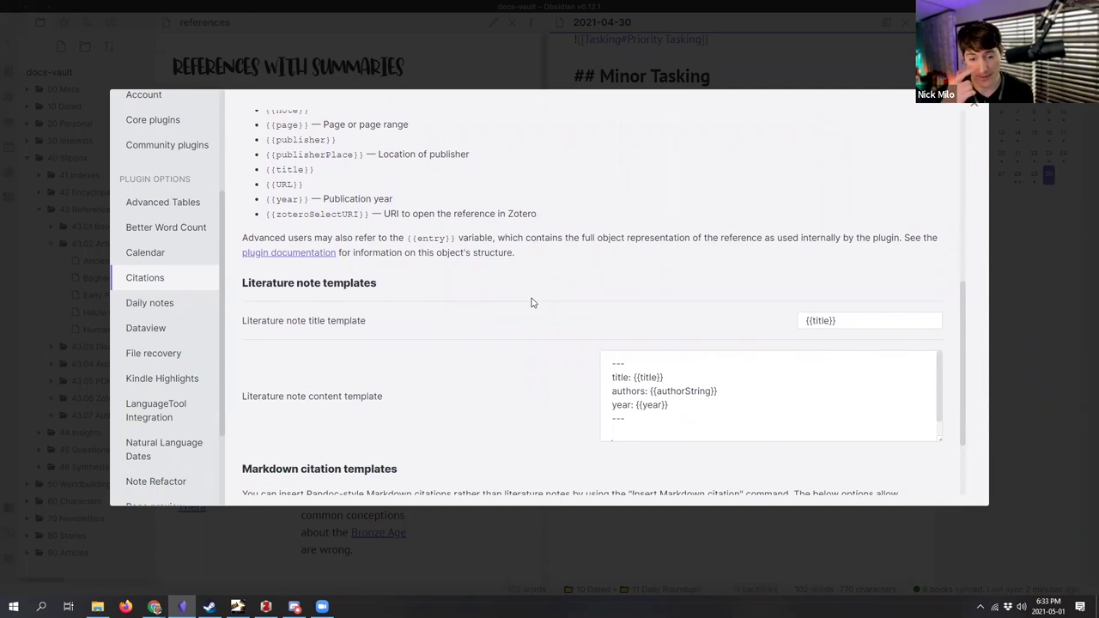
scroll(531, 302, "down", 2)
scroll(530, 302, "up", 5)
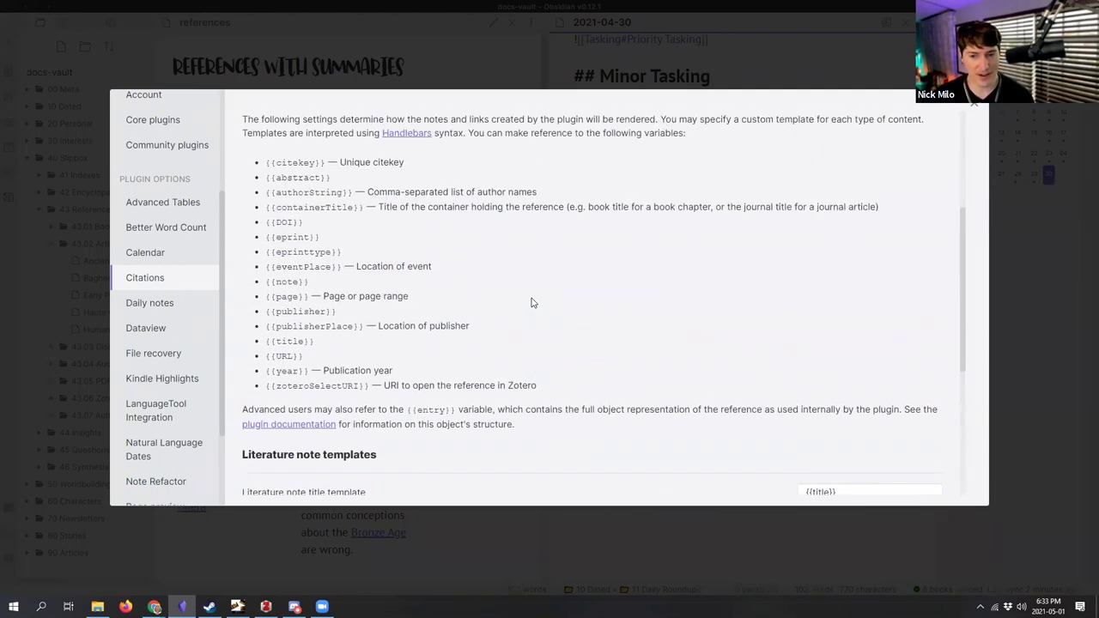
scroll(531, 302, "up", 4)
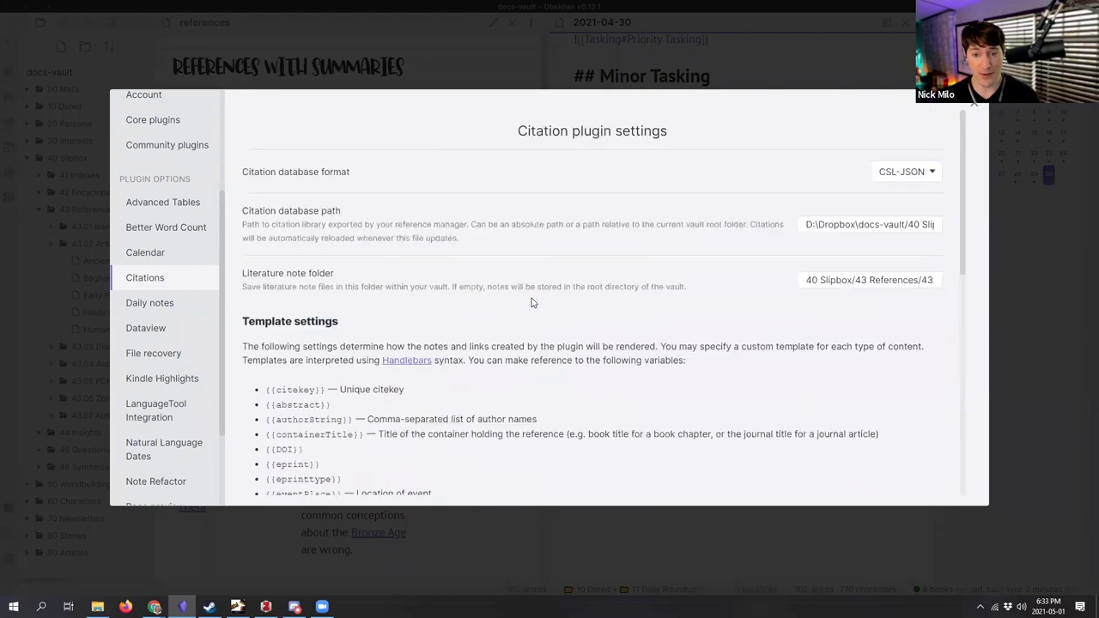
left_click(1015, 256)
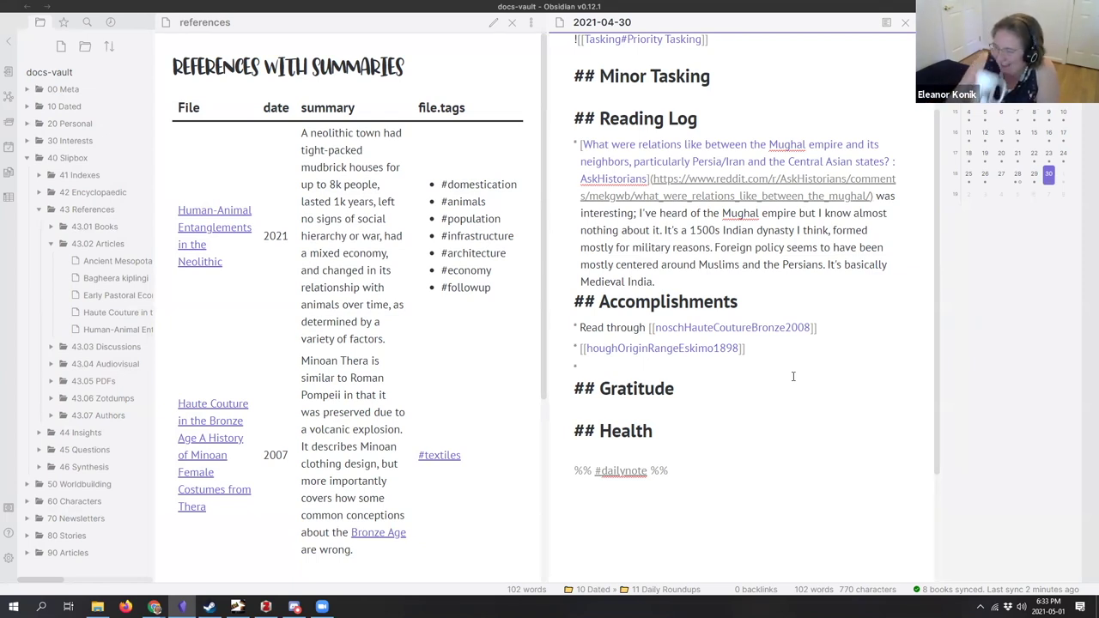
Step: Delete the houghOriginRangeEskimo1898 link and the empty bullet under Accomplishments in the 2021-04-30 daily note
left_click_drag(745, 347, 581, 348)
key("BackSpace")
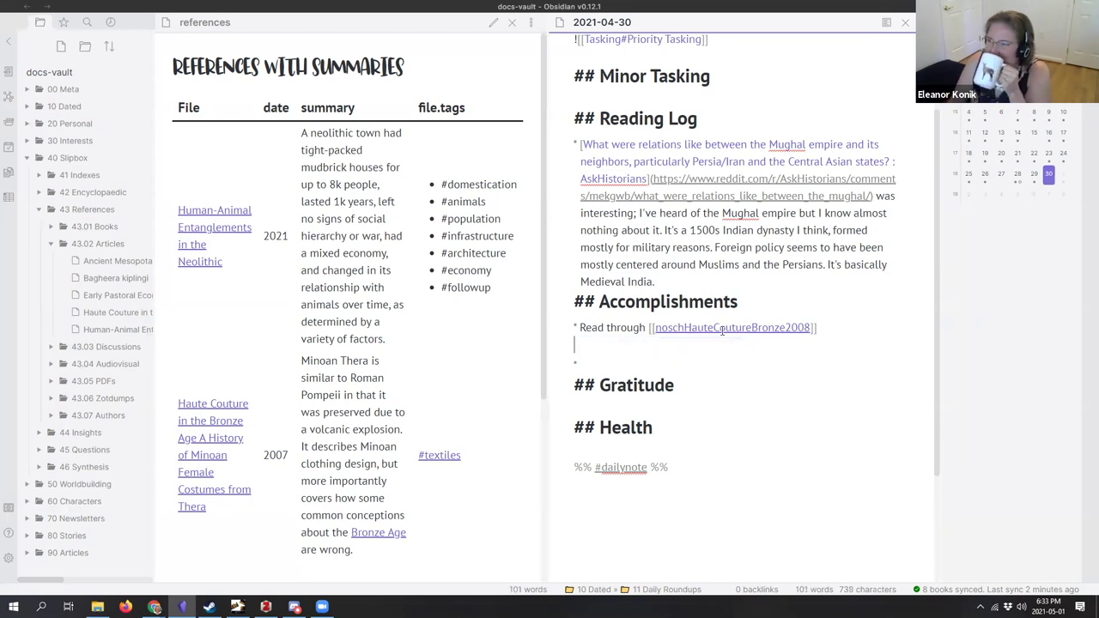
key("BackSpace")
left_click(591, 341)
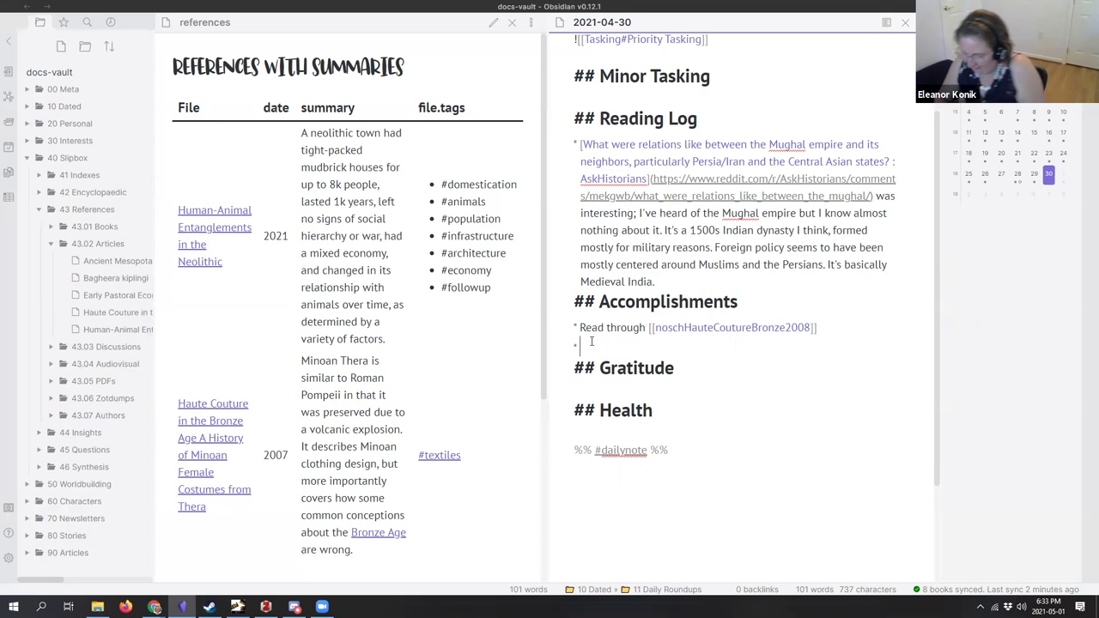
key("BackSpace")
key("BackSpace")
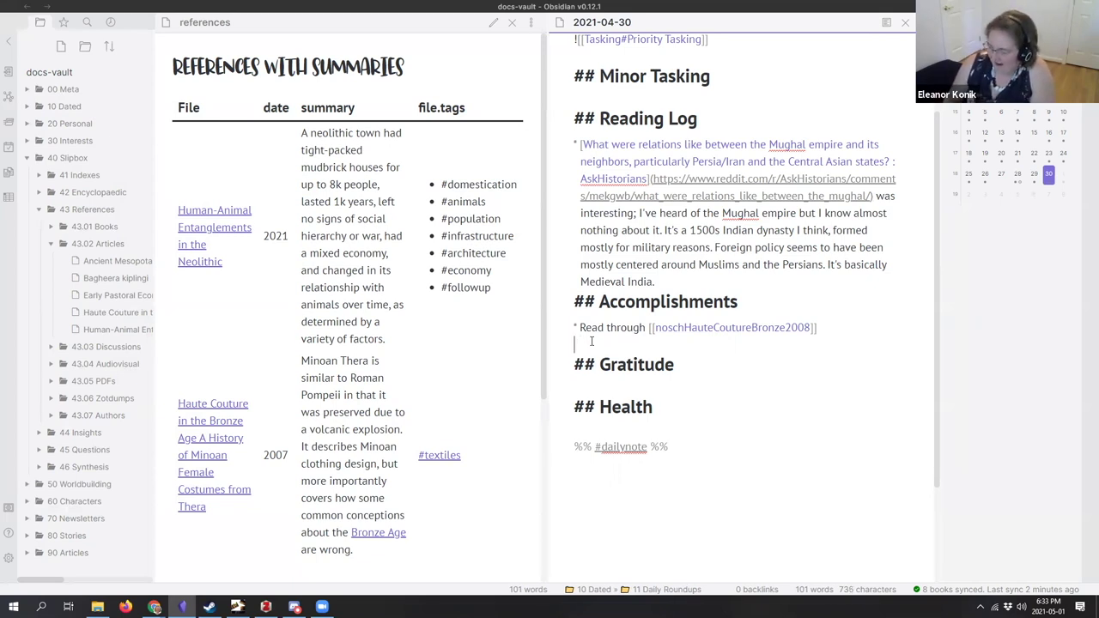
key("BackSpace")
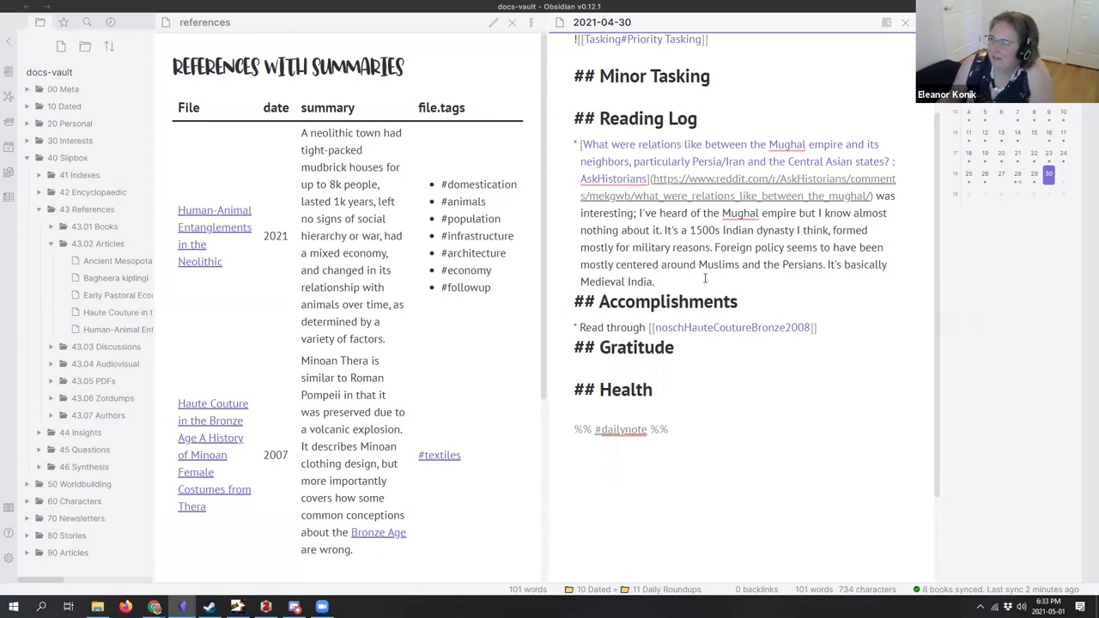
Step: Close the daily note and open the Haute Couture in the Bronze Age note from the references table for editing
left_click(904, 30)
mouse_move(398, 203)
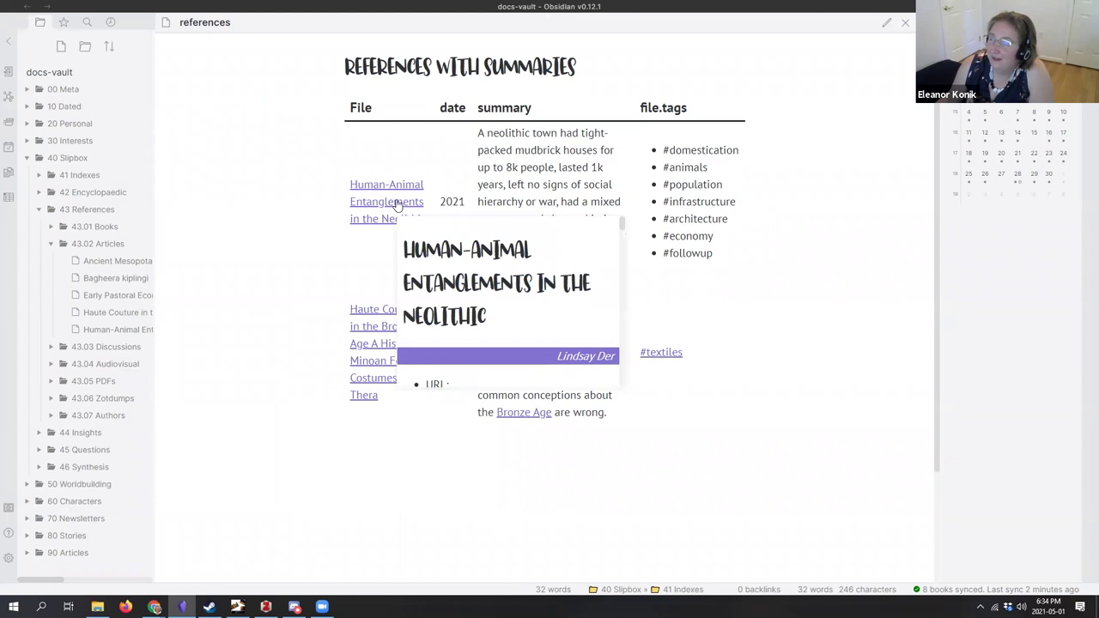
mouse_move(396, 339)
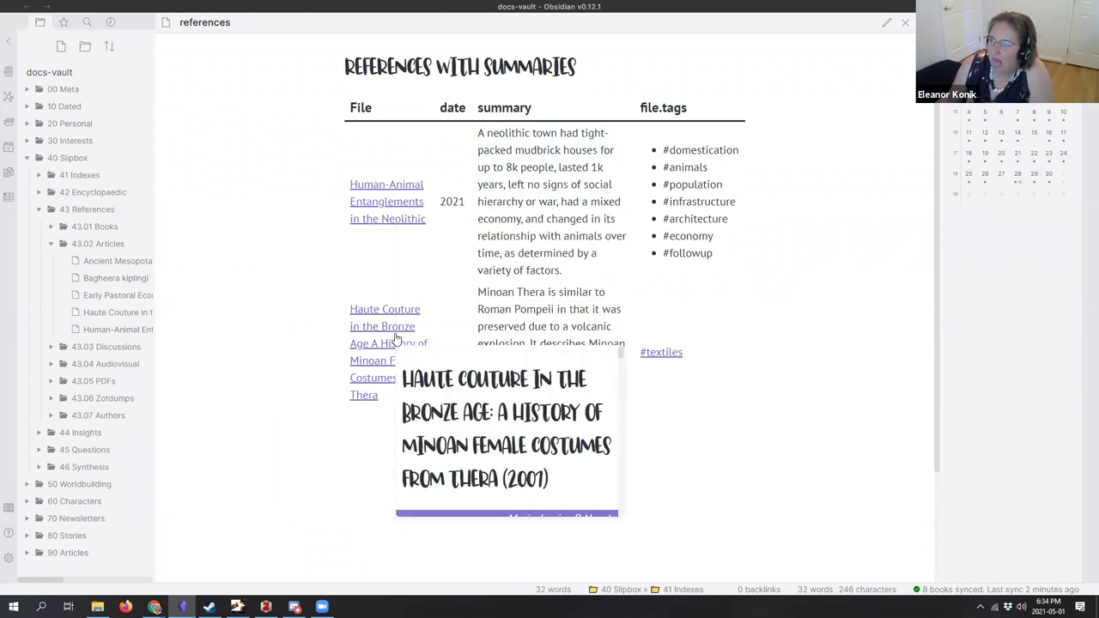
left_click(391, 342)
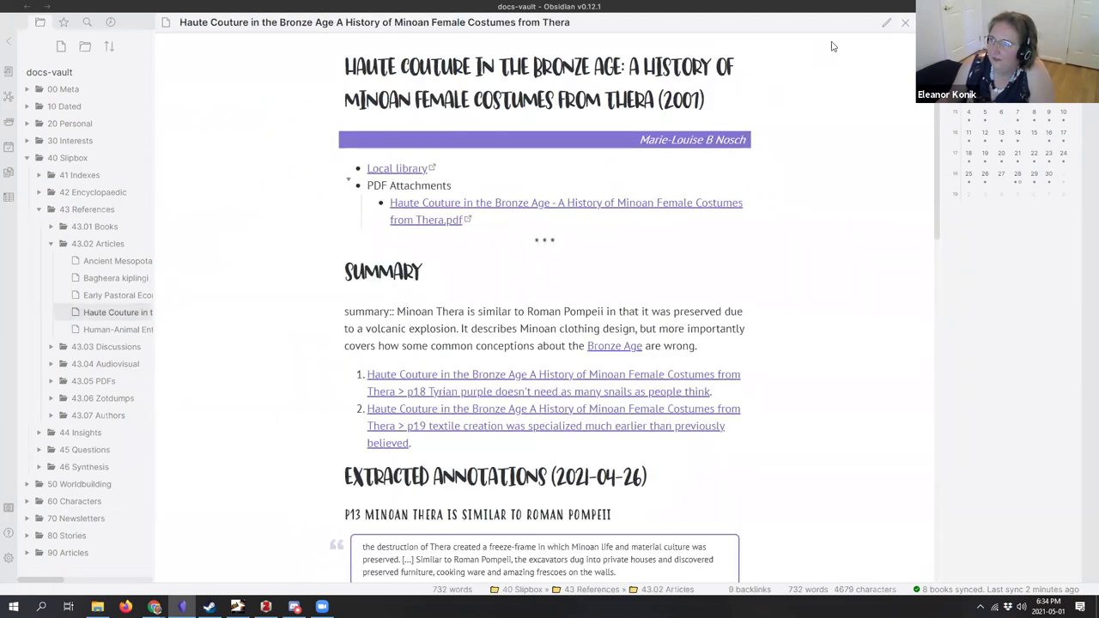
left_click(887, 23)
Step: Split the Haute Couture note's pane, open the Mdnotes Default Template beside it and examine the template's citekey alias line
left_click(924, 23)
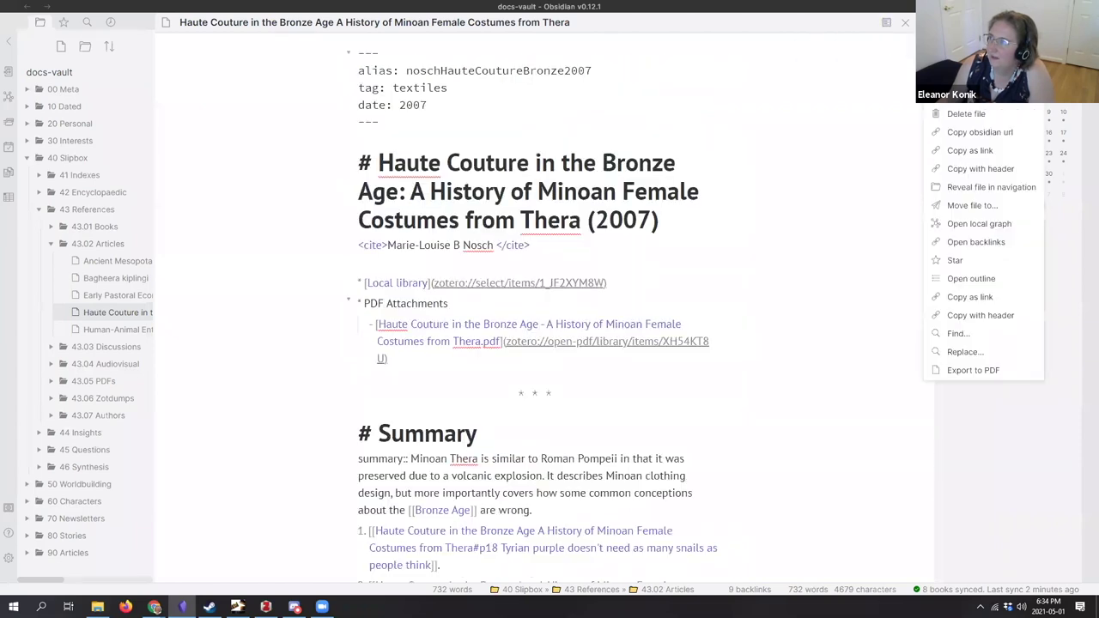
left_click(966, 59)
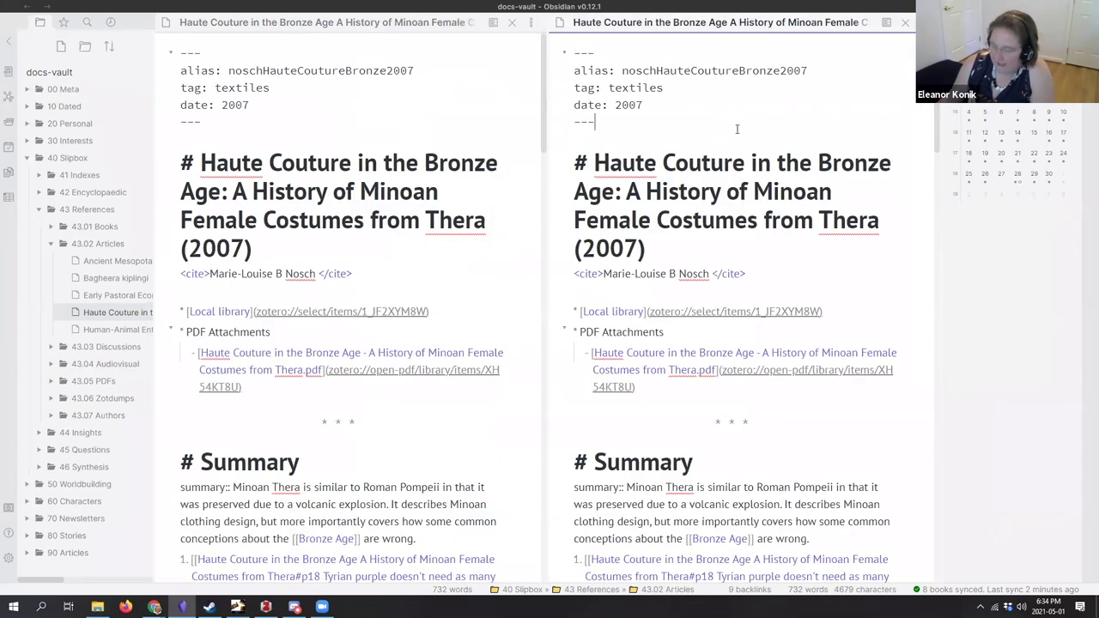
key("ctrl+o")
type("mdn")
key("Return")
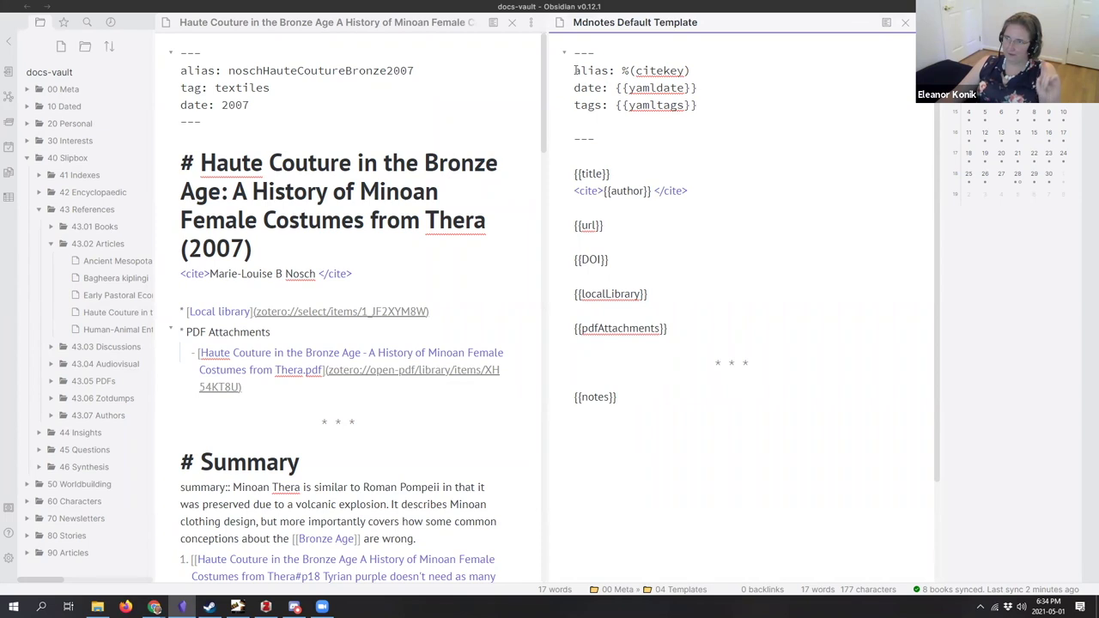
left_click_drag(573, 70, 711, 70)
left_click(730, 71)
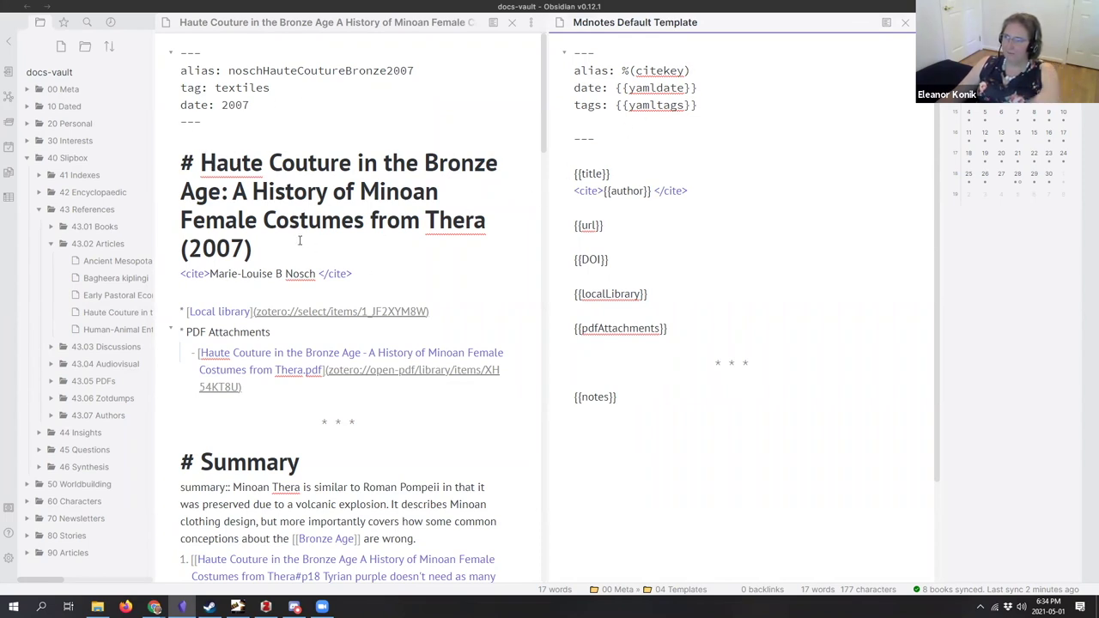
Step: Remove (2007) from the Haute Couture note's main heading and check the date line in its front matter
left_click_drag(300, 240, 182, 248)
key("BackSpace")
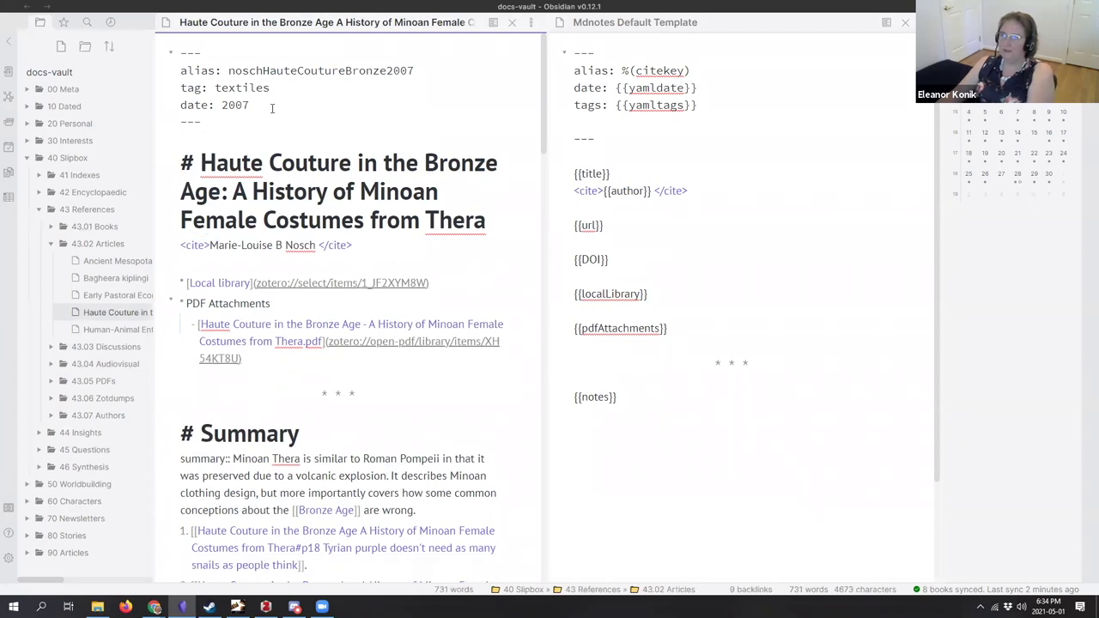
left_click_drag(252, 106, 171, 109)
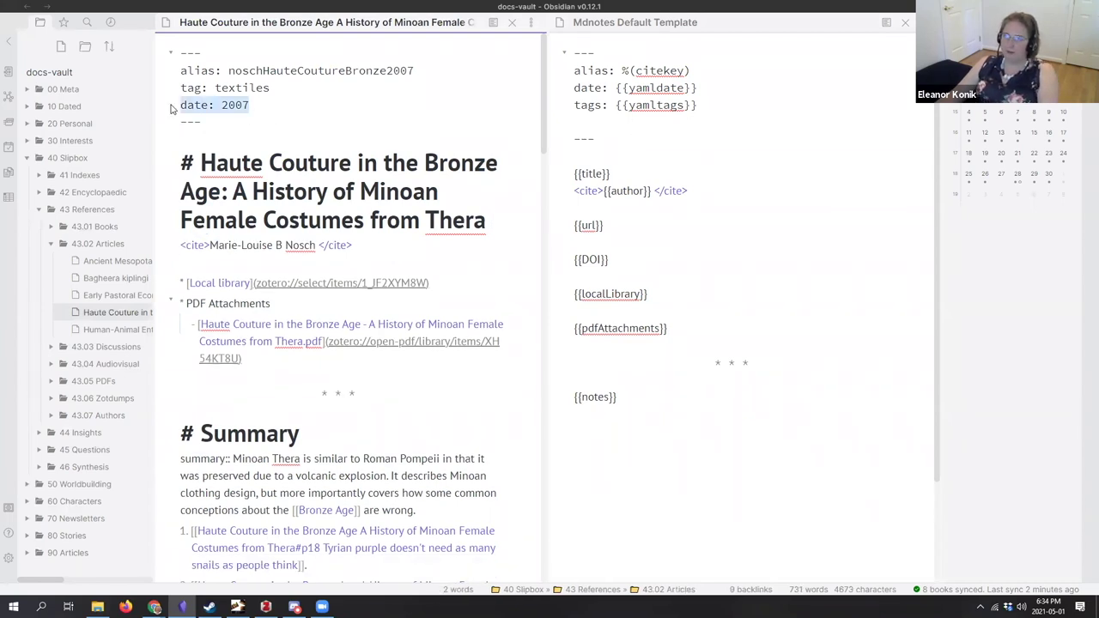
left_click(255, 105)
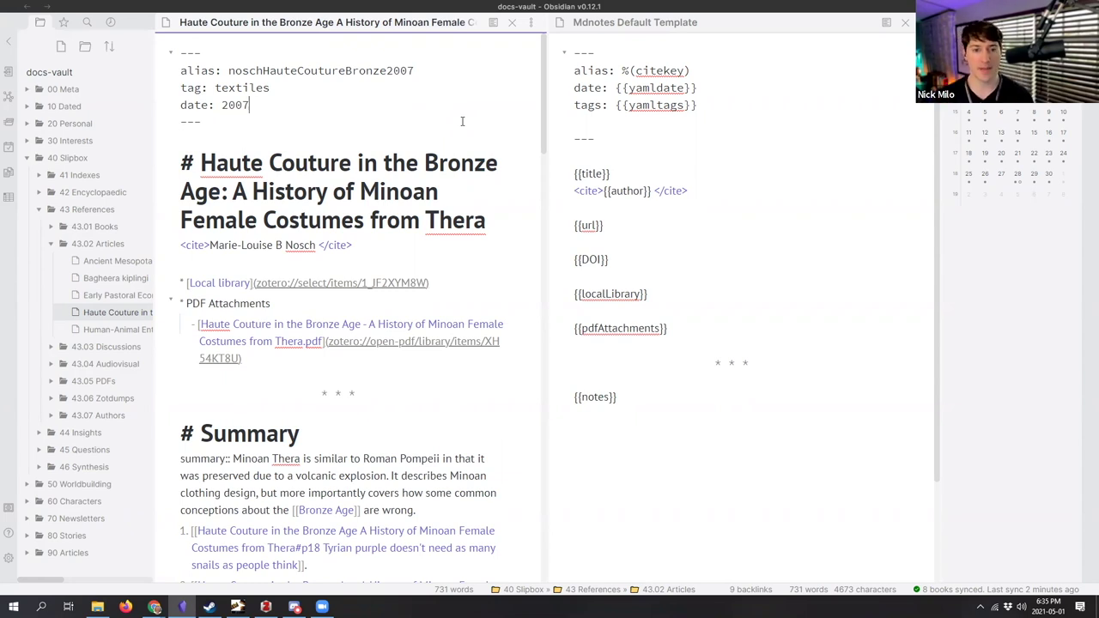
Step: Switch to Zotero and inspect the Date field in the details of the Haute Couture in the Bronze Age item
left_click(265, 607)
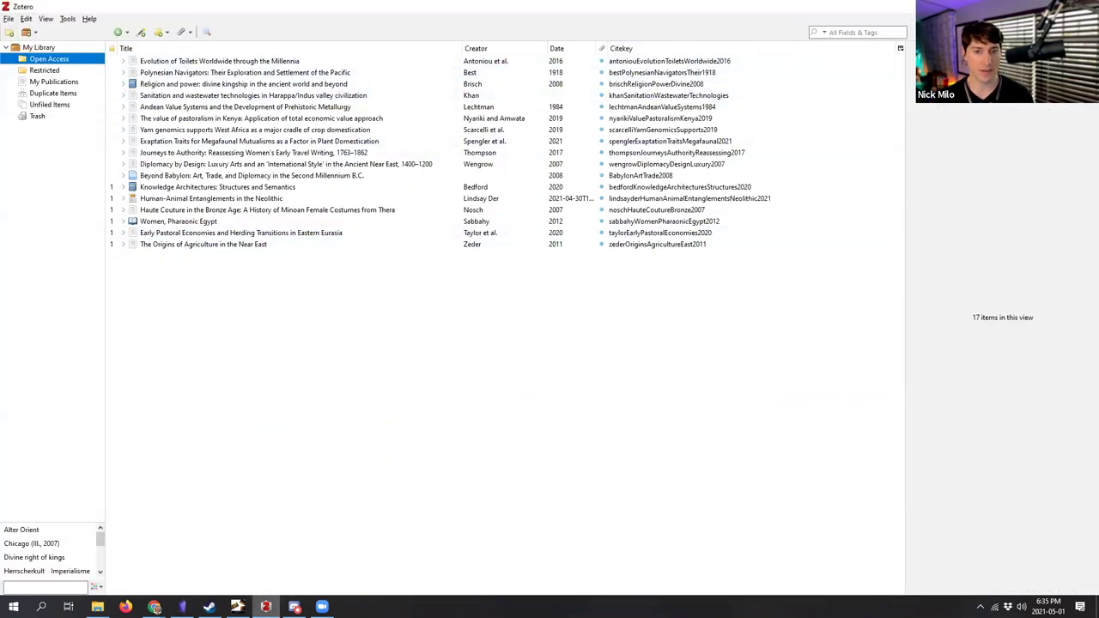
left_click(267, 604)
left_click(265, 607)
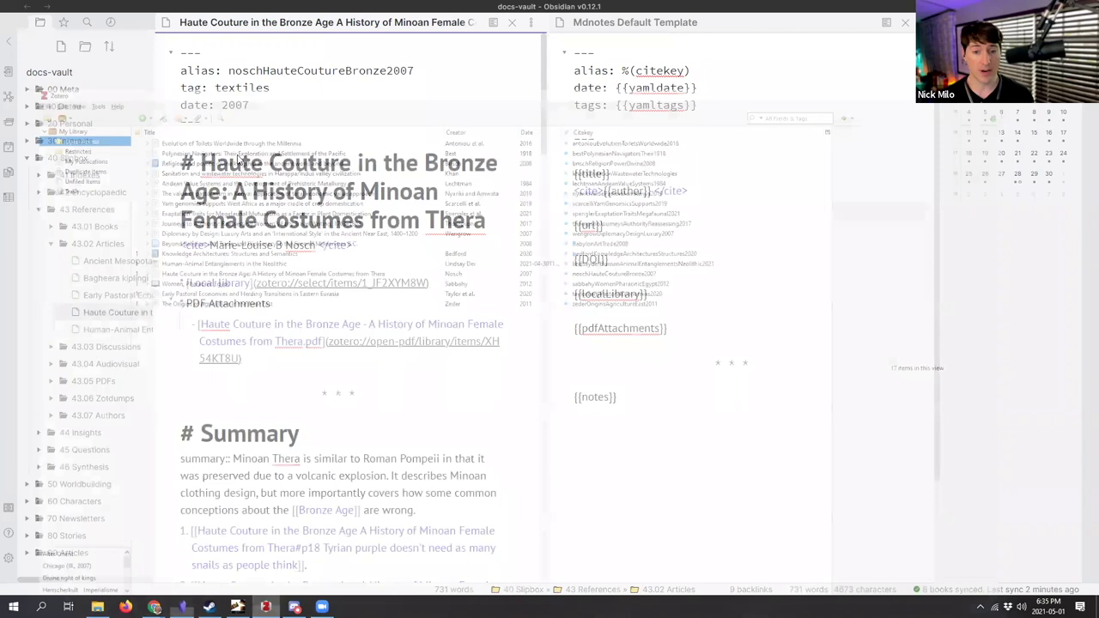
left_click(532, 209)
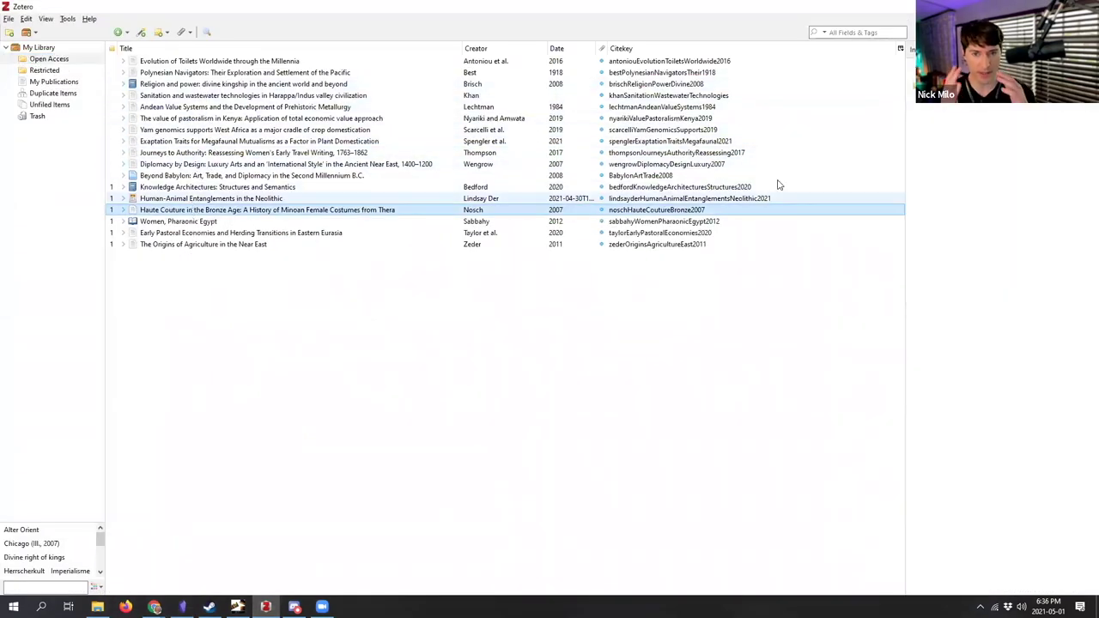
left_click_drag(903, 160, 803, 155)
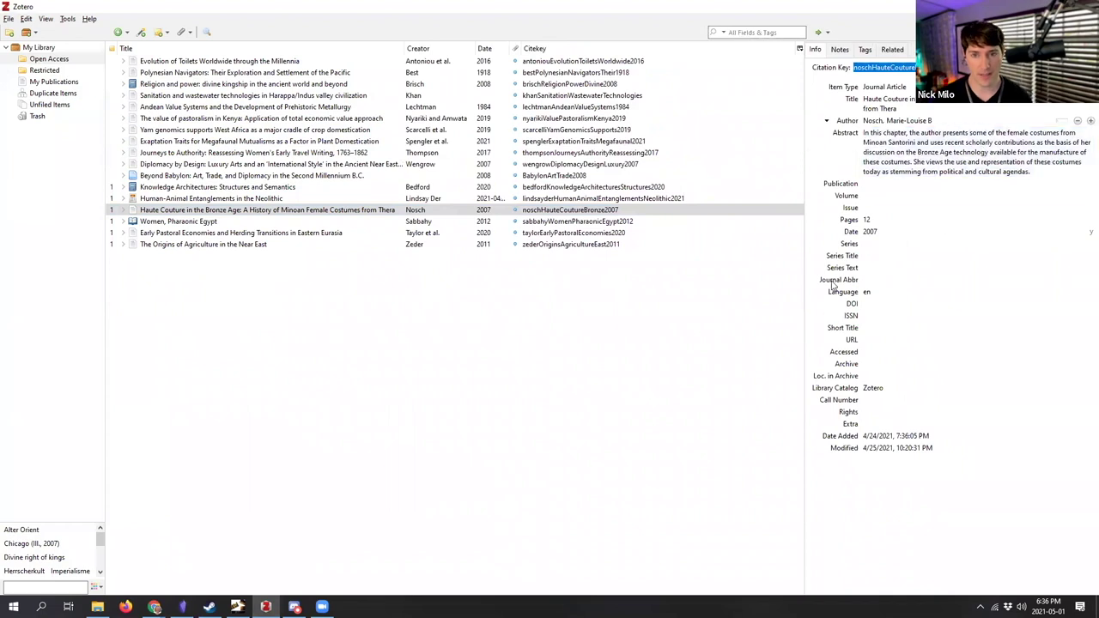
left_click(871, 233)
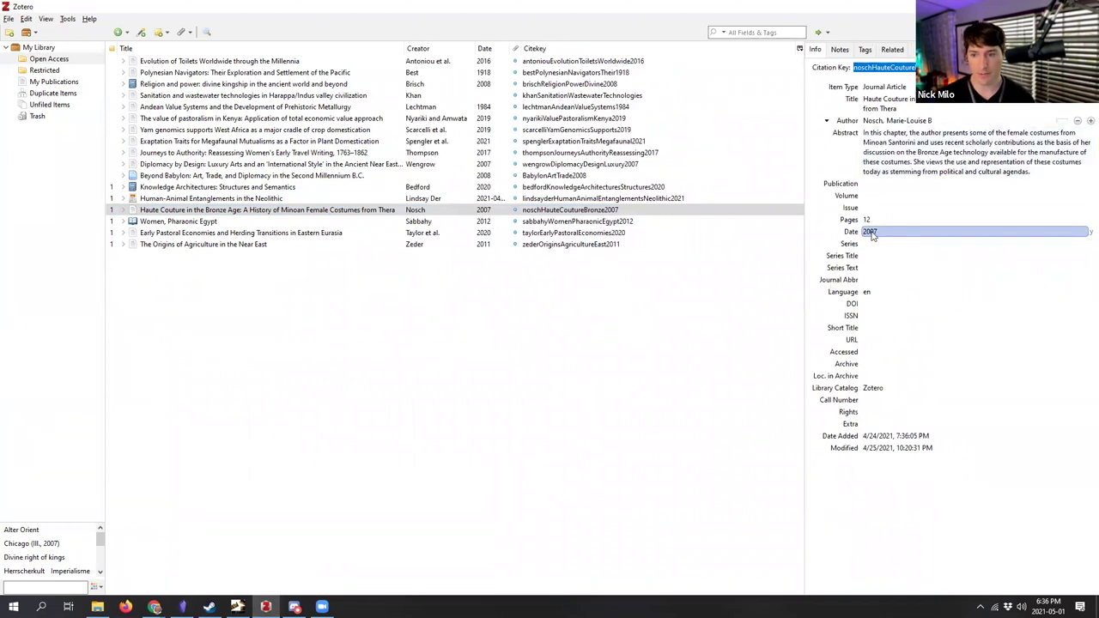
key("Return")
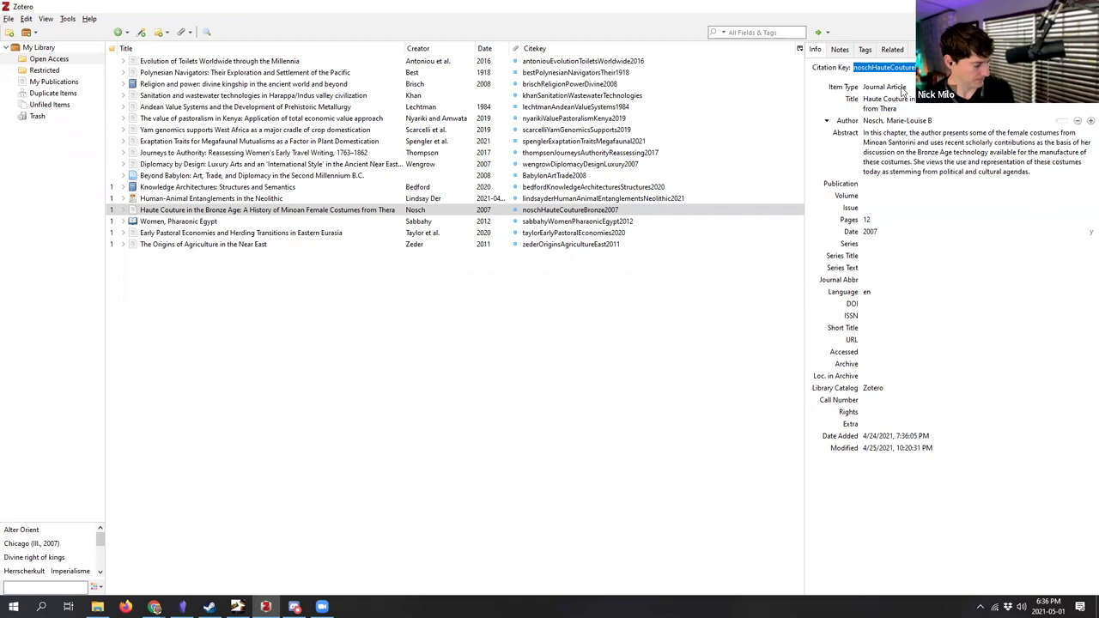
Step: Check the abstract of the Haute Couture item, then view the details of the Human-Animal Entanglements and Knowledge Architectures items
left_click(891, 143)
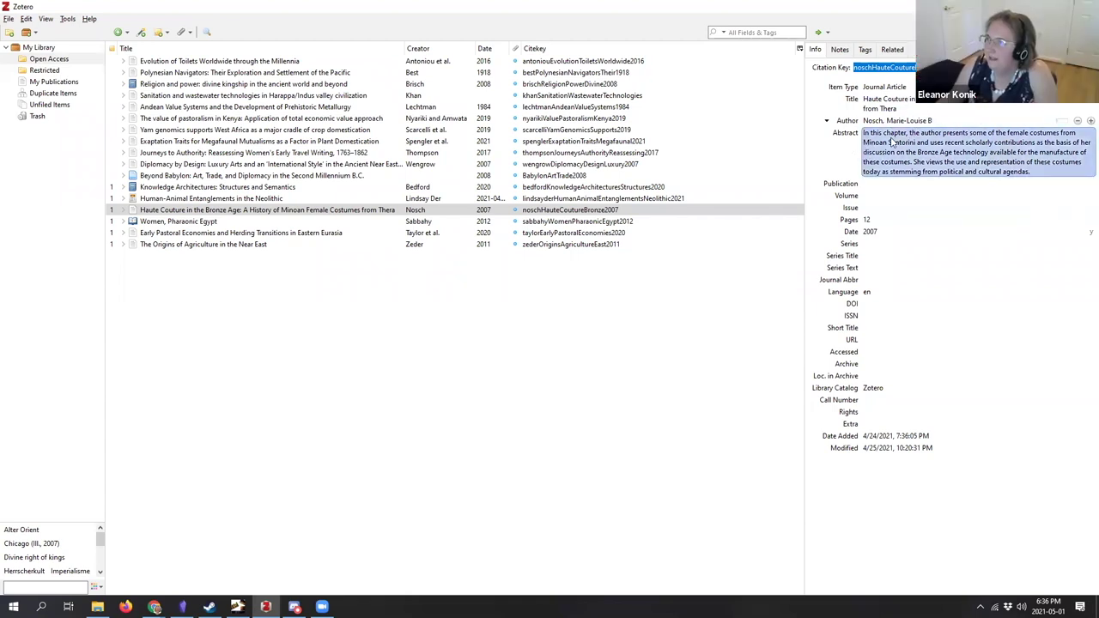
key("Escape")
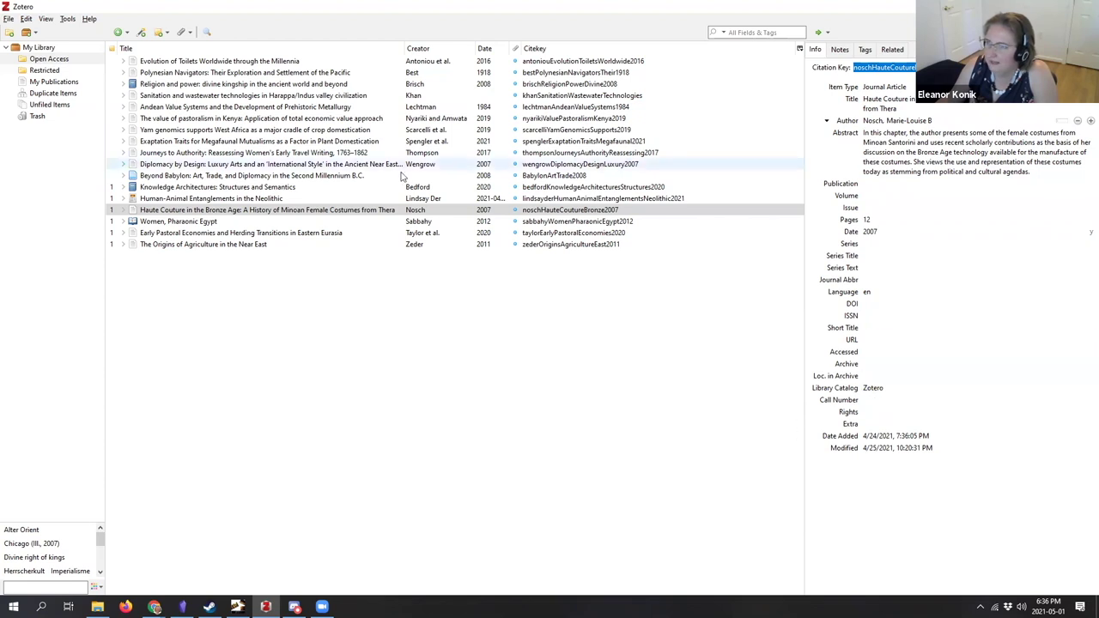
left_click(481, 199)
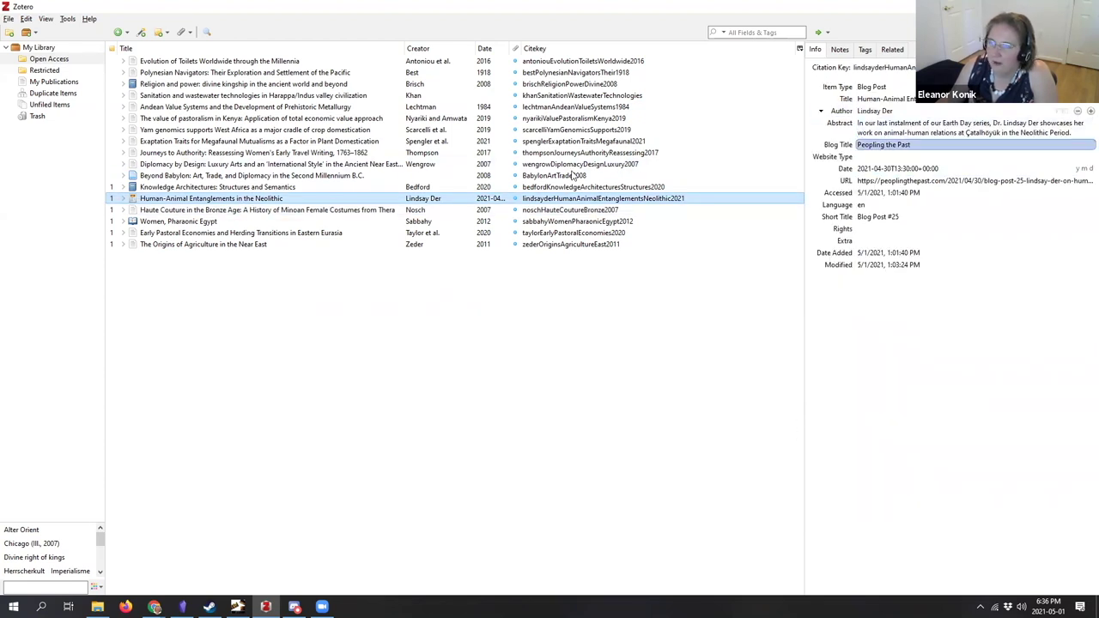
left_click(571, 187)
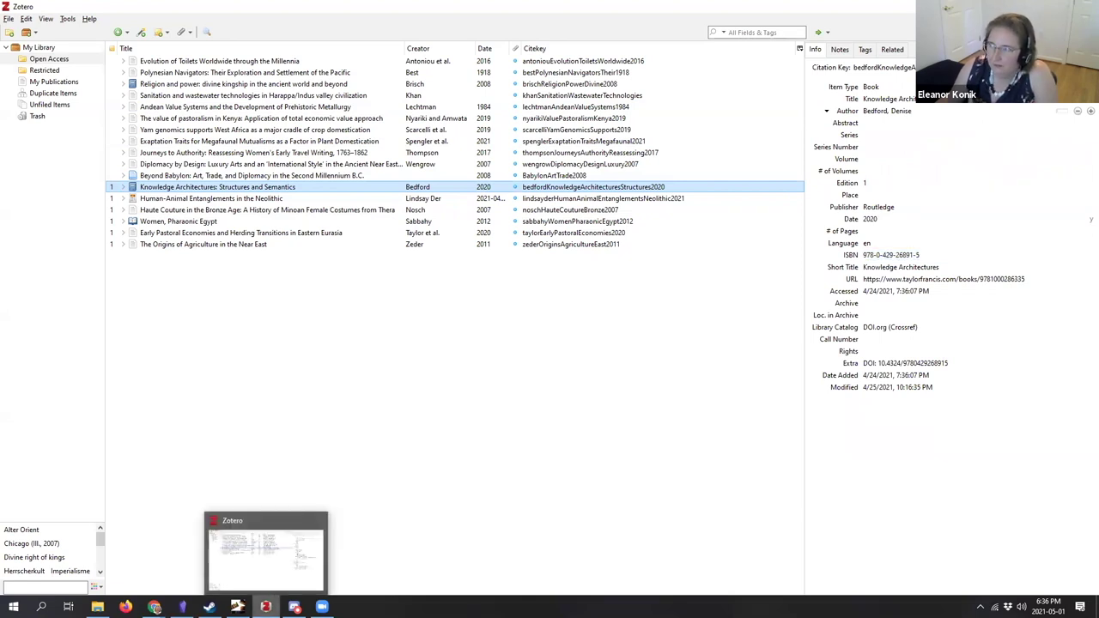
Step: Return to the Haute Couture in the Bronze Age item within the whole library and check its attached notes and item details
left_click(265, 606)
left_click(300, 283)
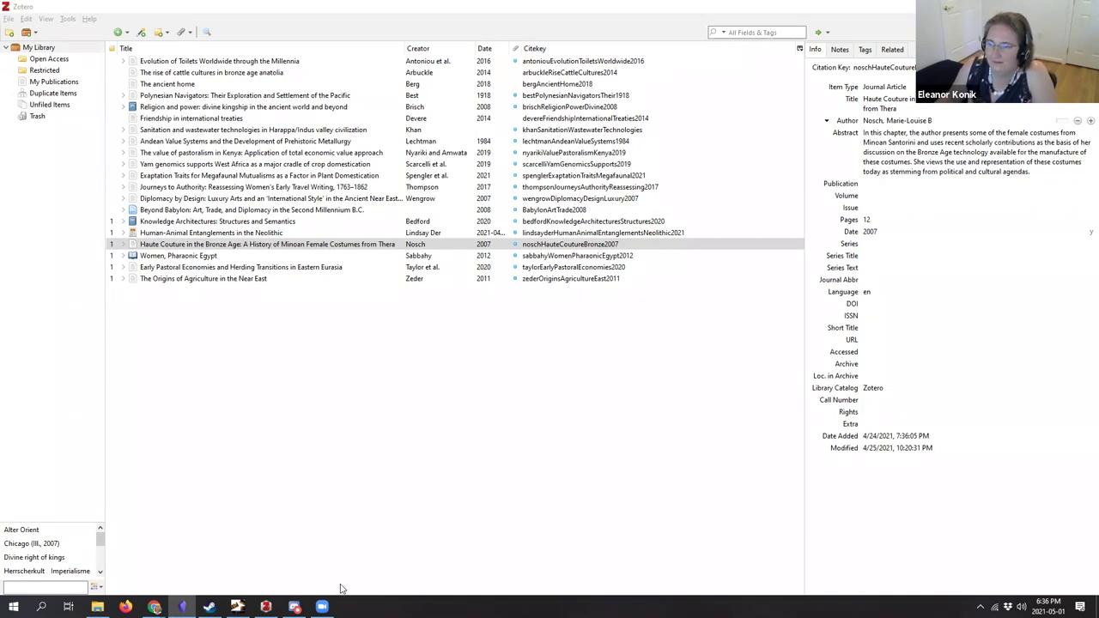
left_click(266, 607)
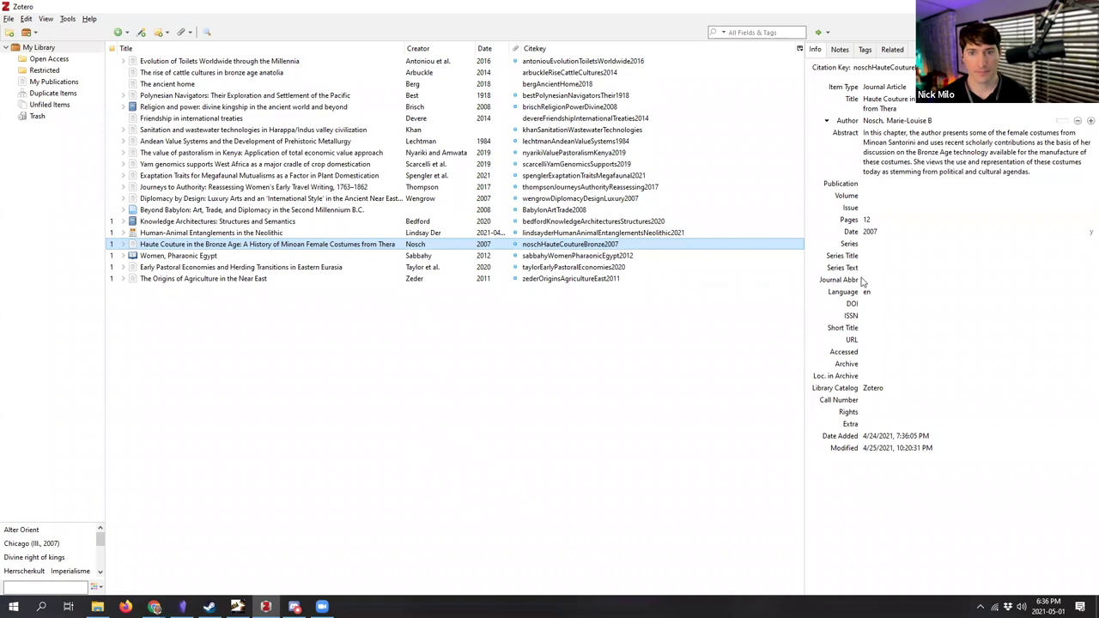
left_click(838, 51)
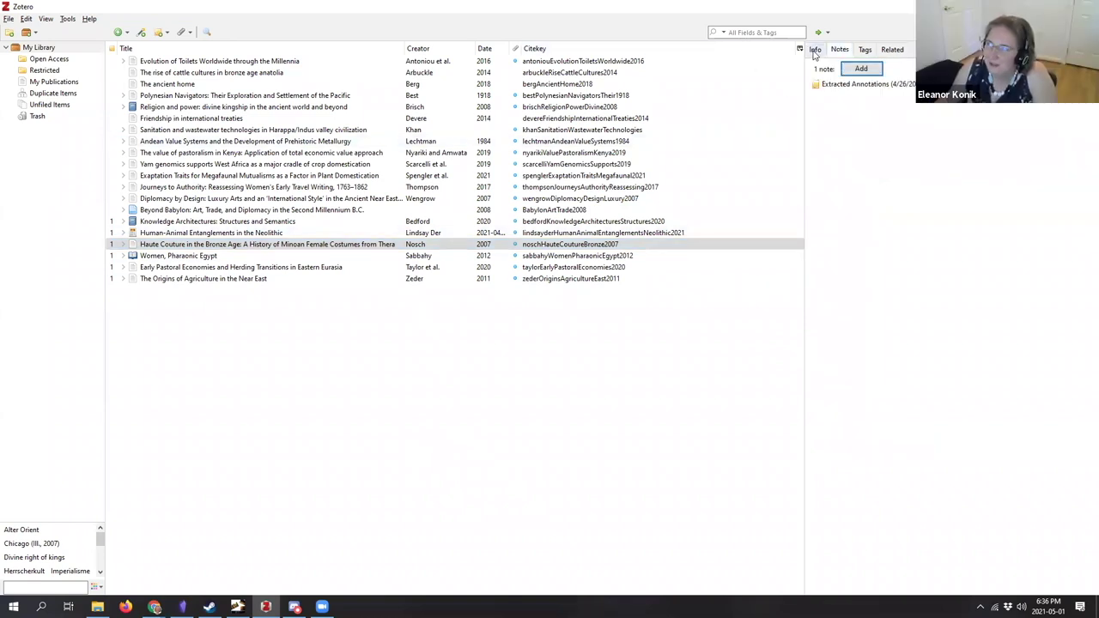
left_click(815, 49)
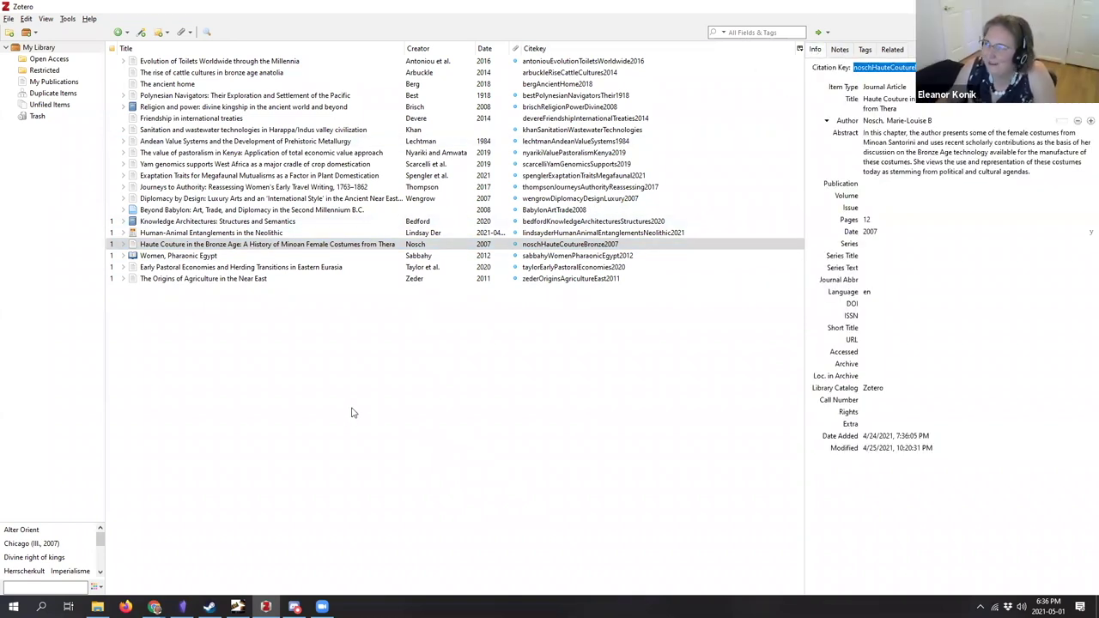
Step: Switch to Obsidian, open the Haute Couture note's linked PDF attachment, look through its highlighted passages and close the PDF
left_click(182, 607)
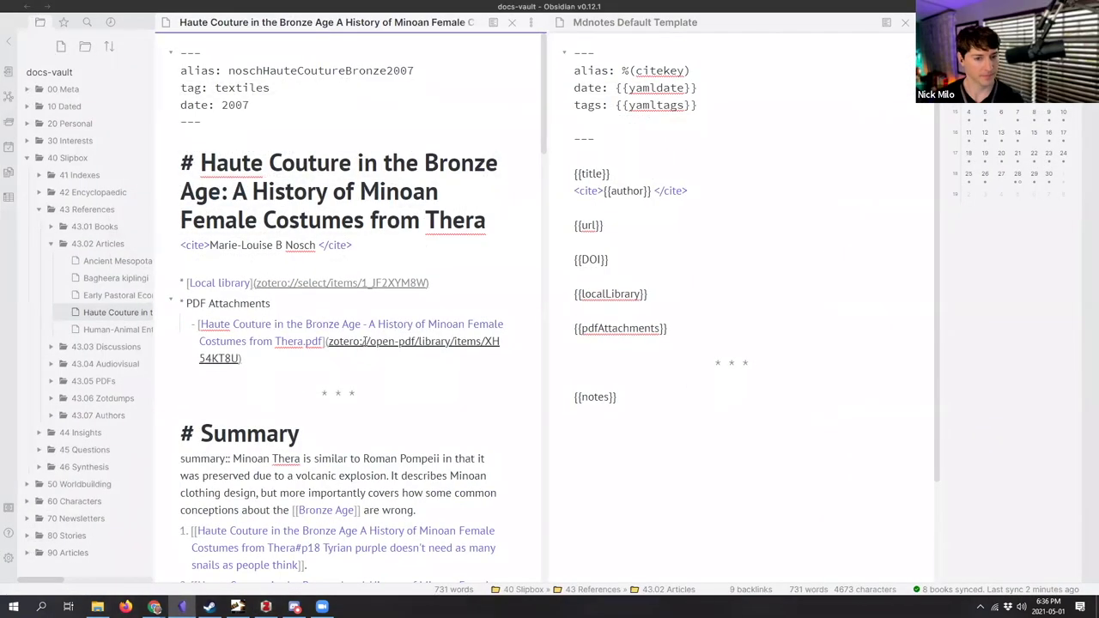
left_click(426, 341, "ctrl")
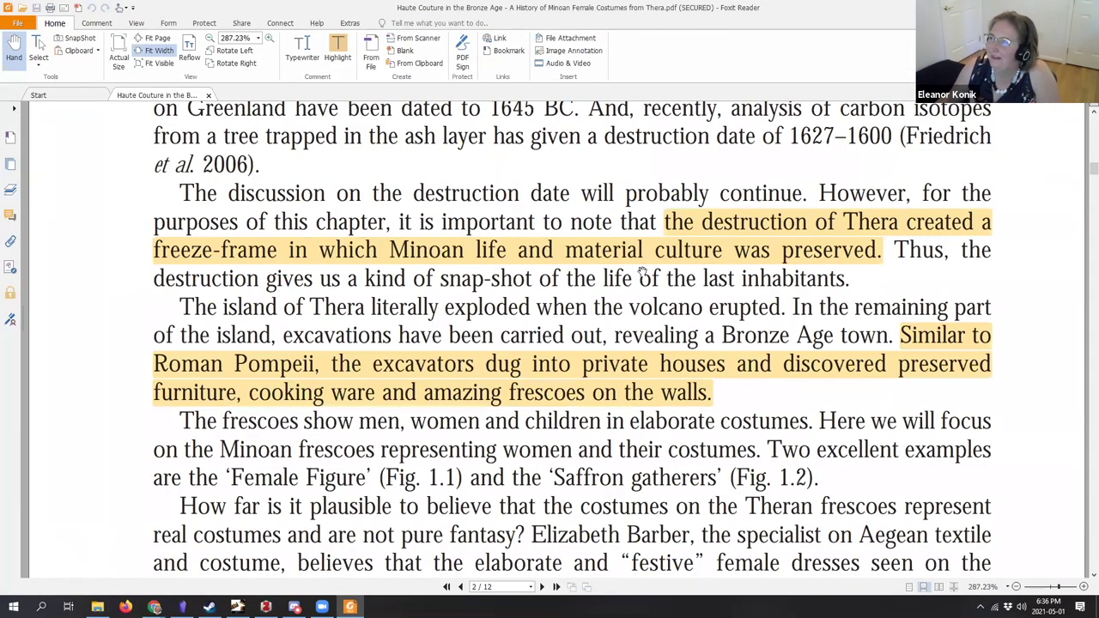
scroll(643, 273, "down", 15)
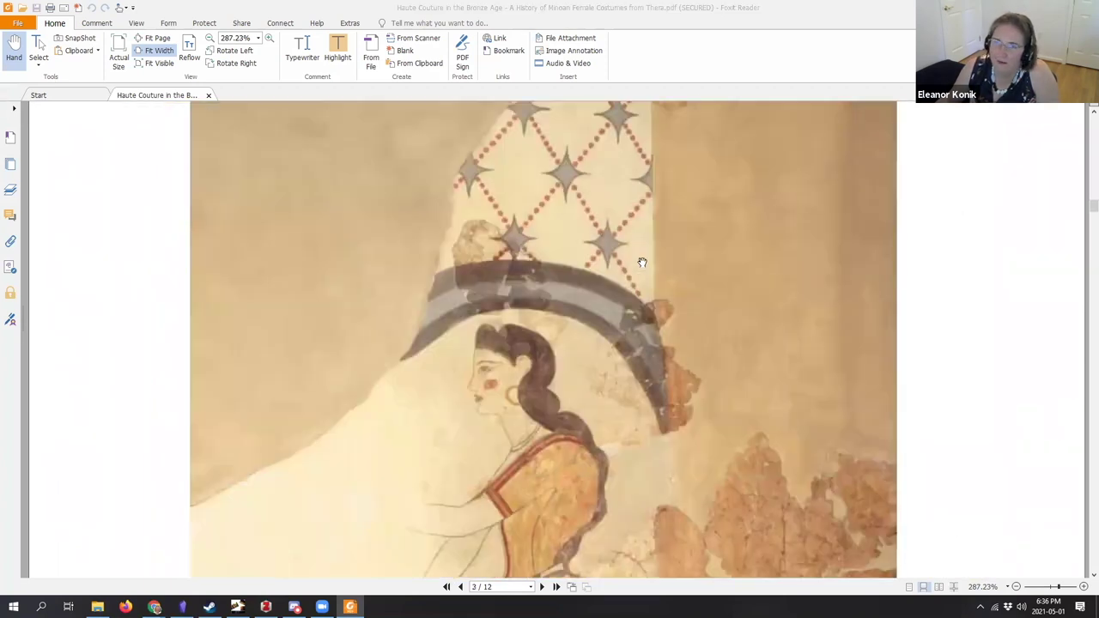
key("alt+F4")
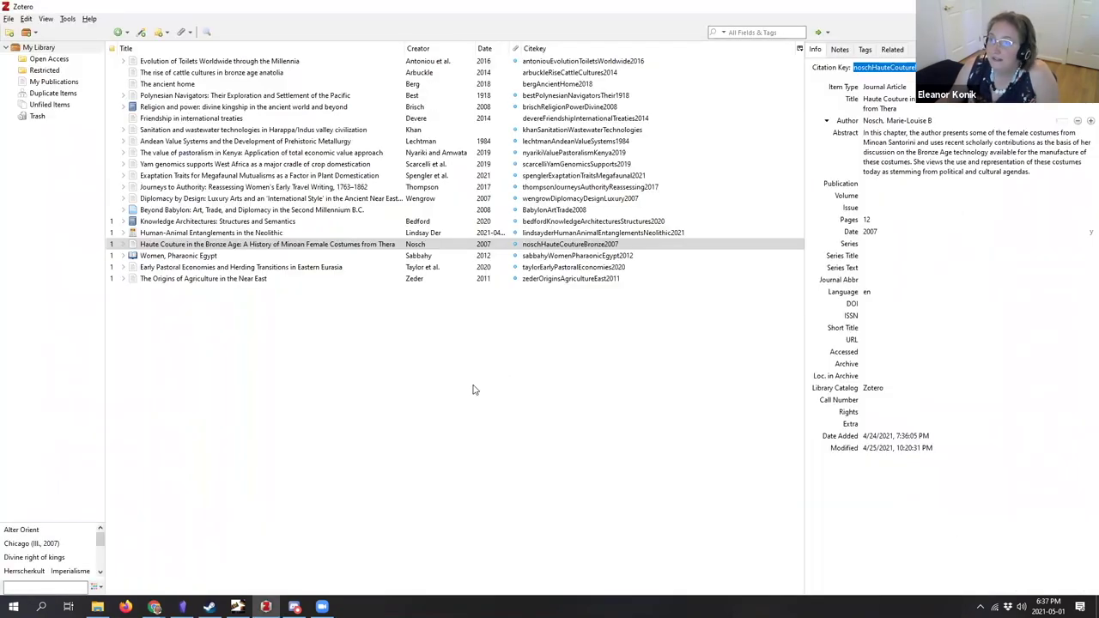
Step: Return to Obsidian, go to the Haute Couture note's Extracted Annotations section and widen the file list beside it
key("alt+Tab")
scroll(333, 427, "down", 5)
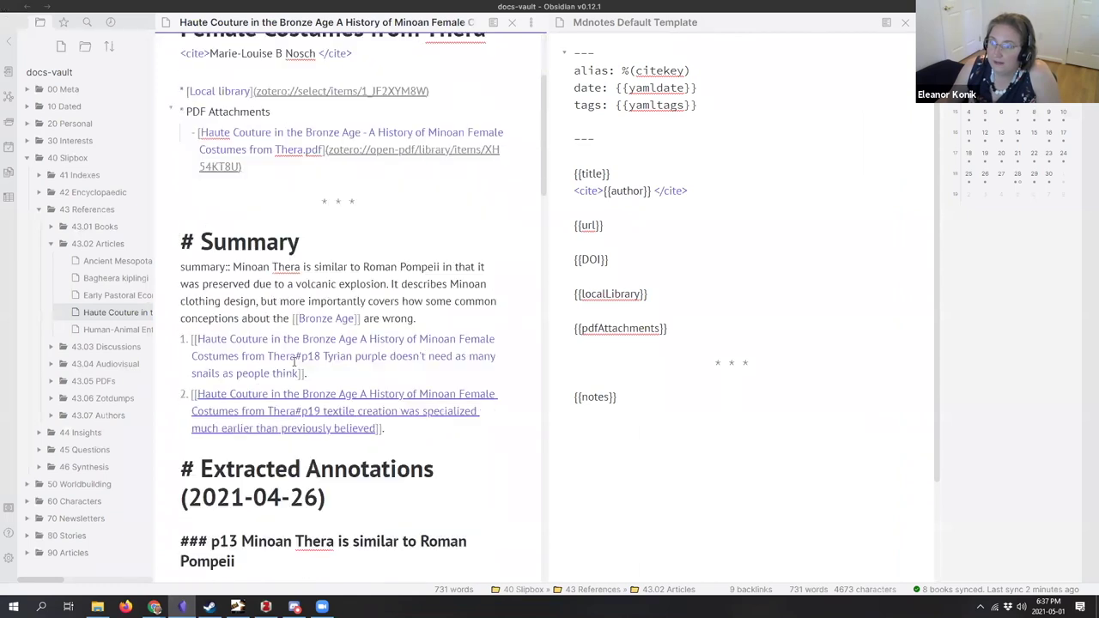
left_click(358, 400)
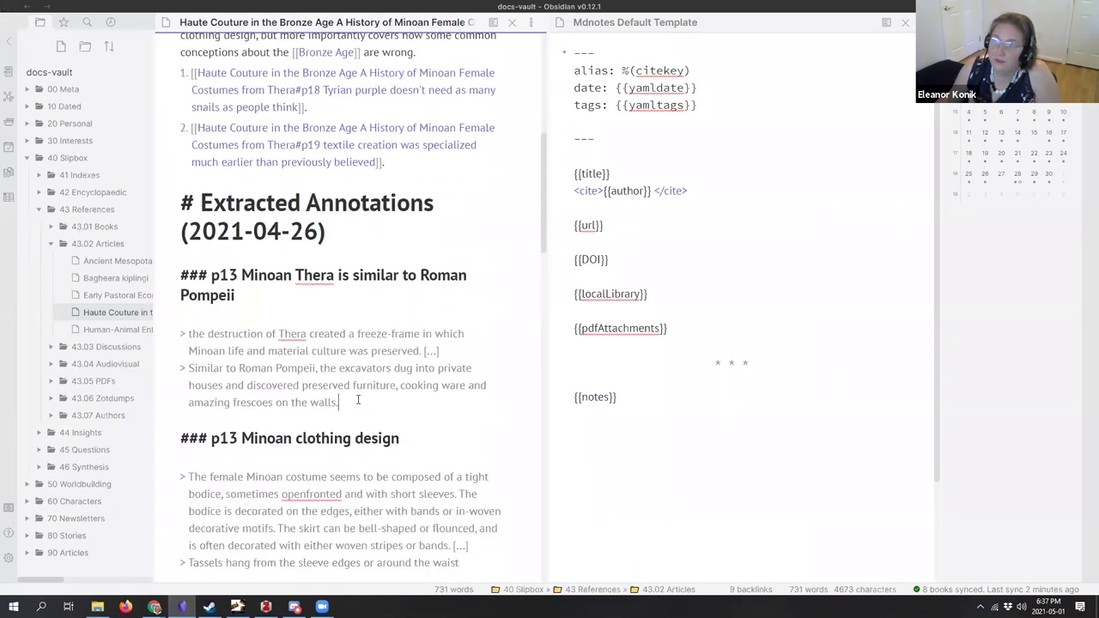
left_click_drag(156, 369, 217, 369)
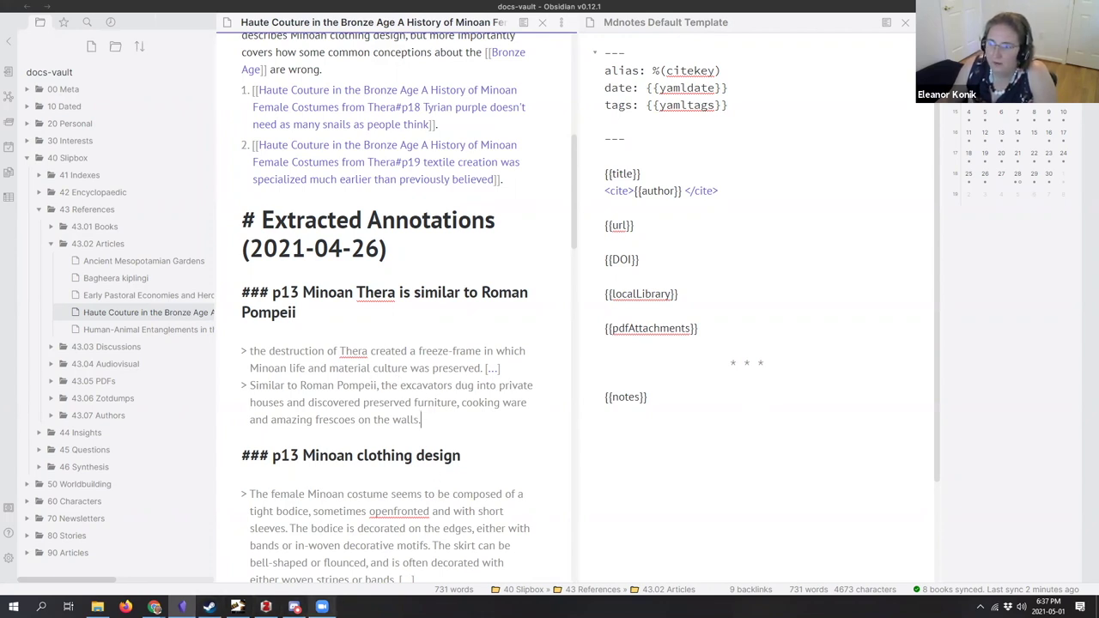
Step: Compare the template's {{notes}} placeholder with the note's extracted annotations, highlighting the p13 page reference in the first annotation heading
left_click(294, 607)
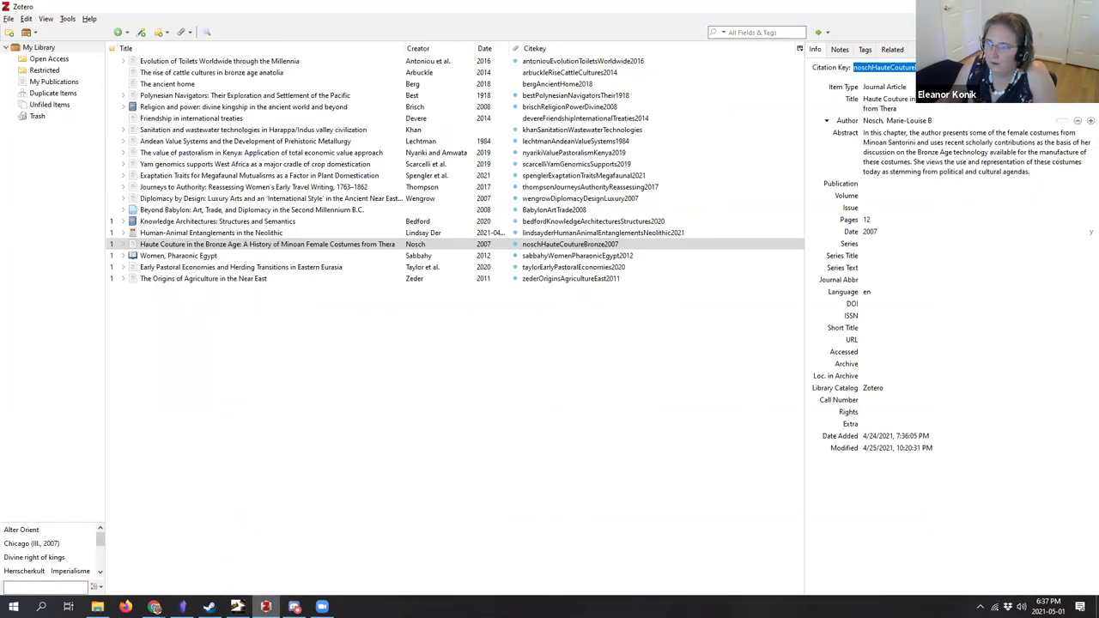
key("alt+Tab")
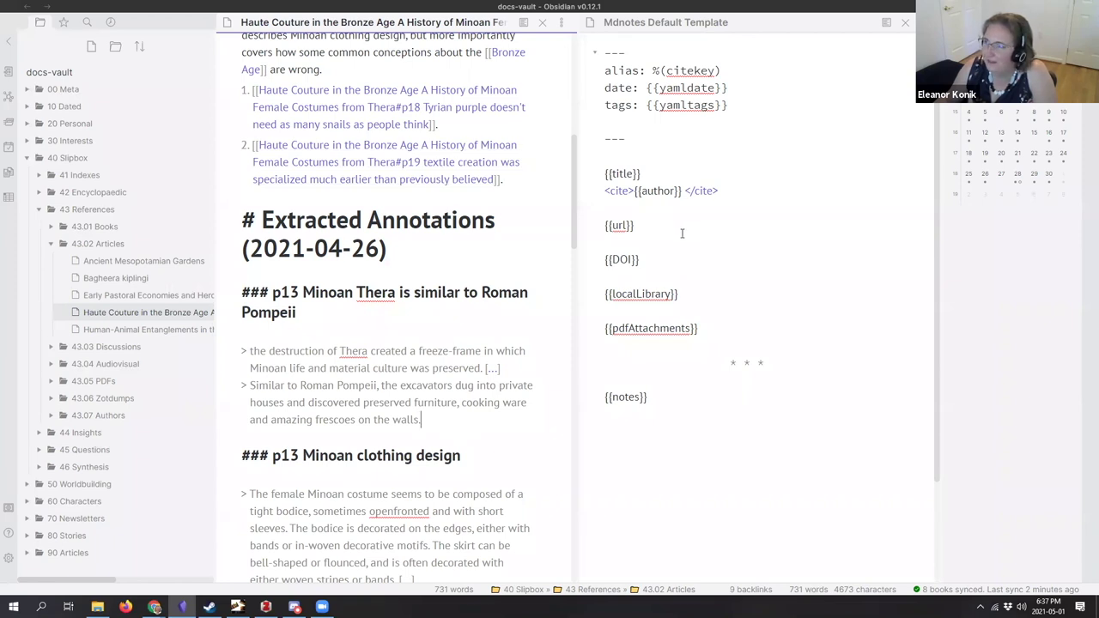
left_click(647, 400)
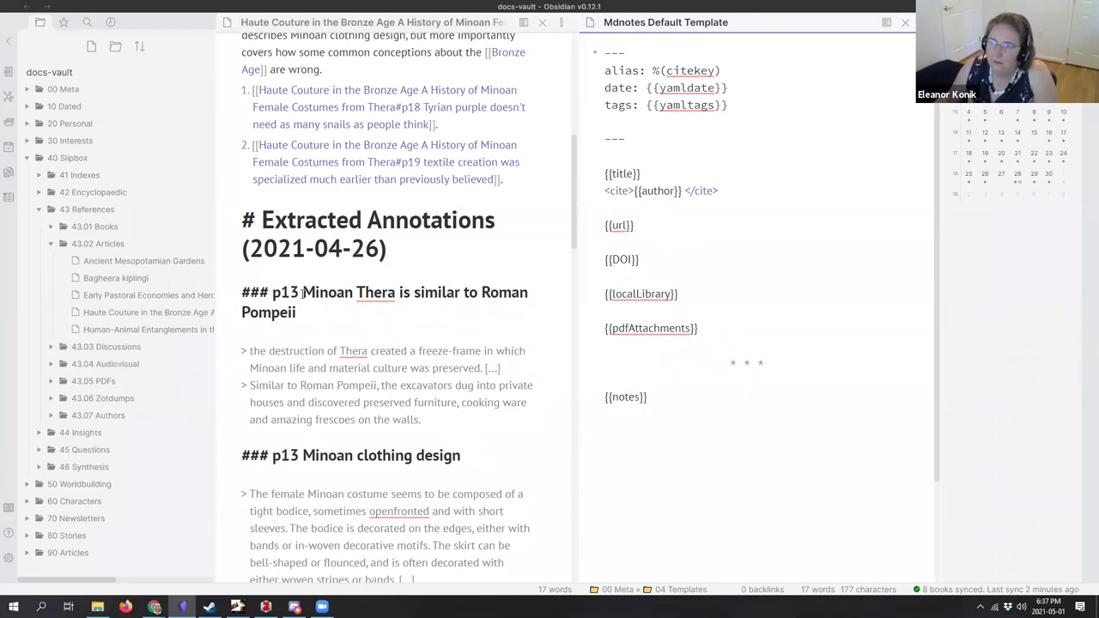
left_click(407, 432)
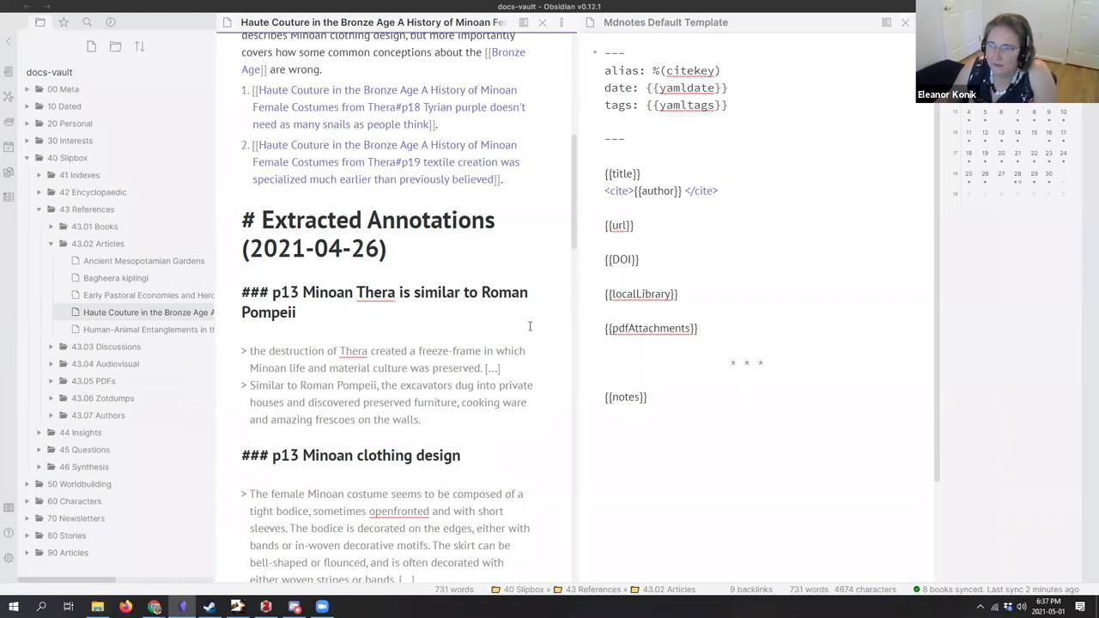
left_click_drag(298, 293, 273, 293)
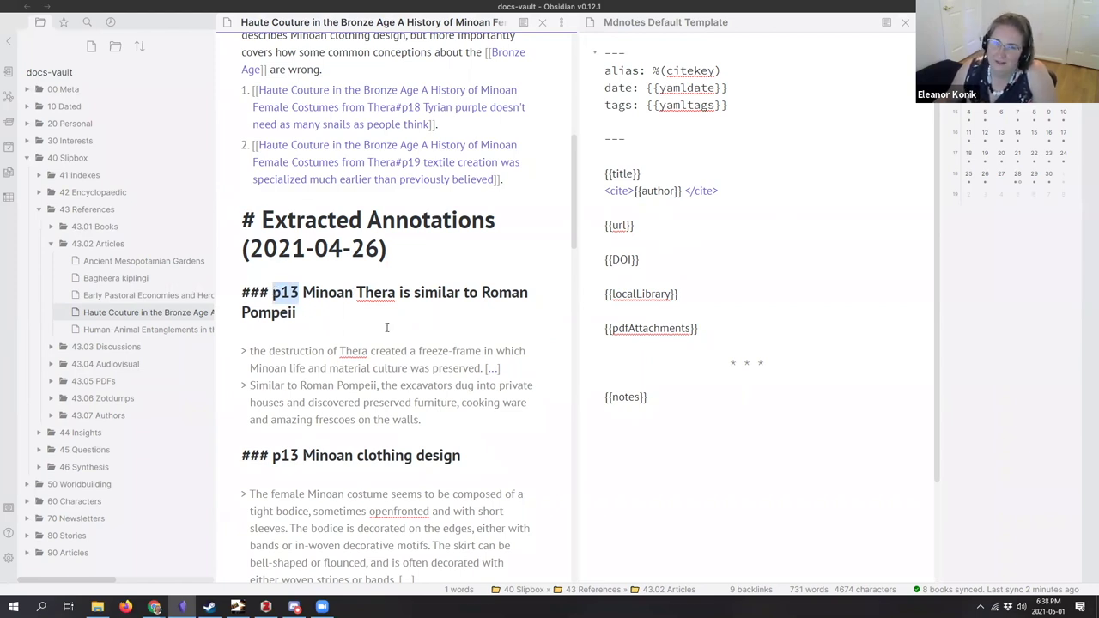
Step: Review the Haute Couture note's annotations through to the end, then highlight the heading "p13 Minoan Thera is similar to Roman Pompeii"
scroll(386, 327, "down", 15)
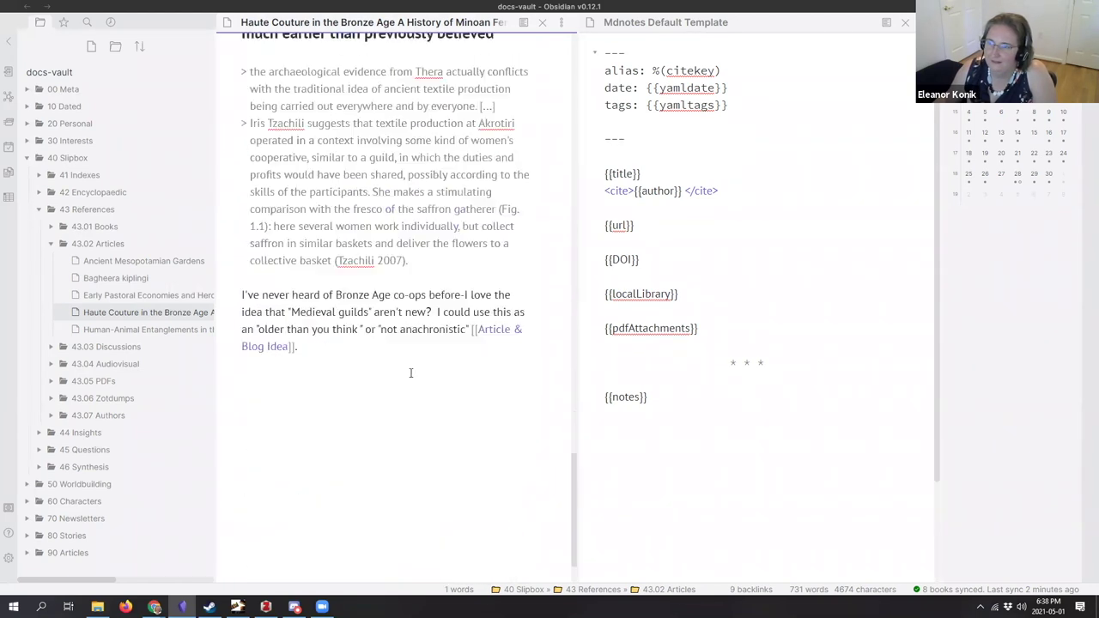
scroll(411, 372, "up", 5)
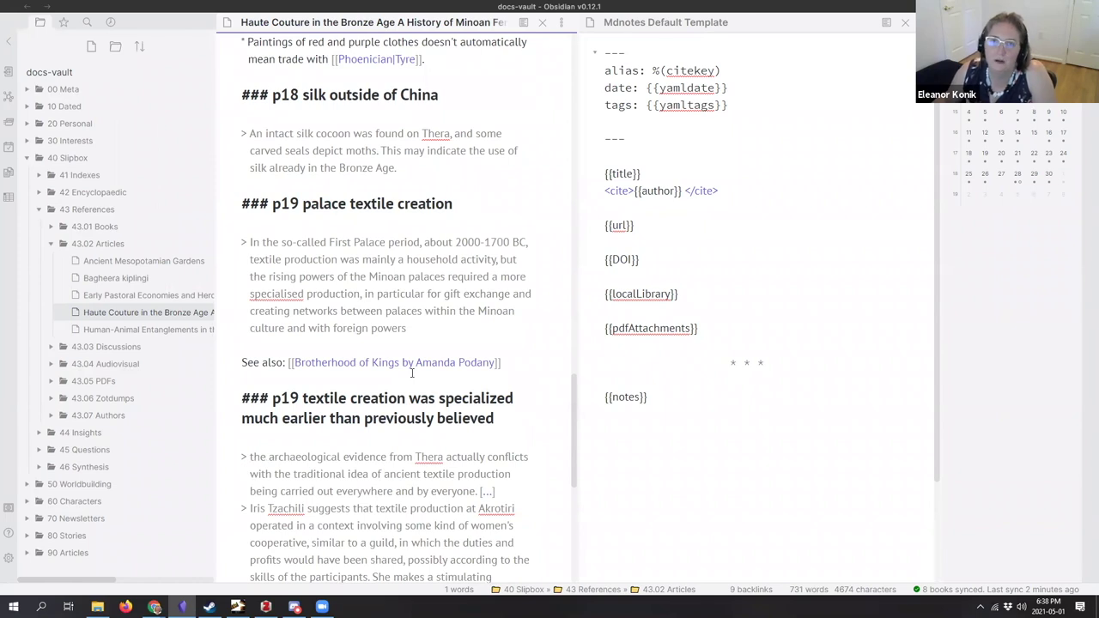
scroll(411, 372, "up", 15)
scroll(411, 372, "up", 4)
scroll(404, 387, "down", 3)
left_click(389, 413)
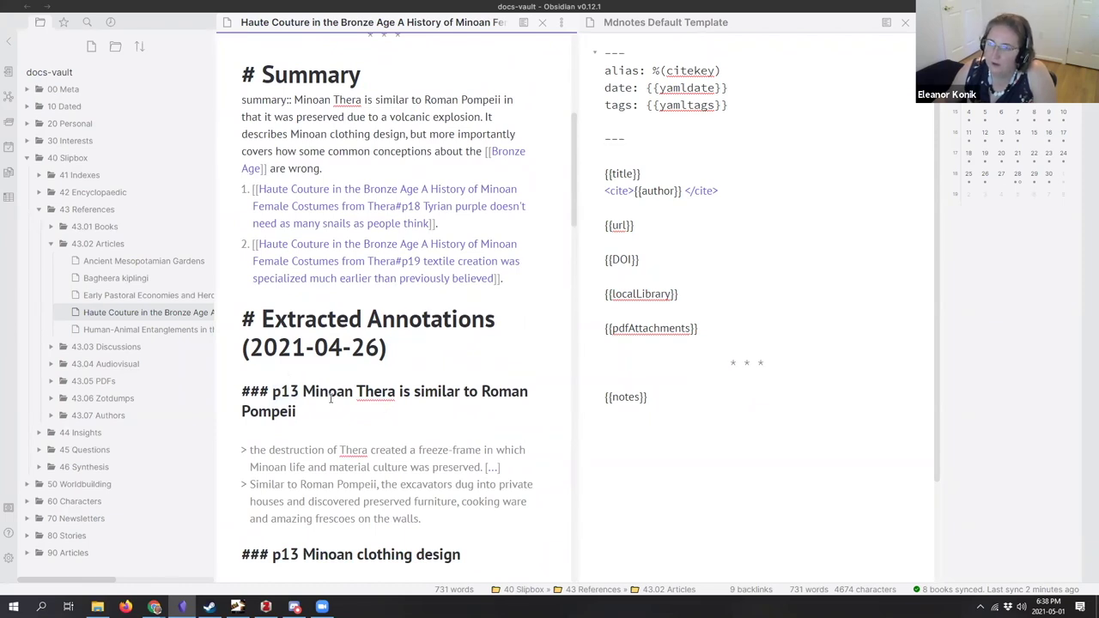
left_click_drag(242, 391, 346, 407)
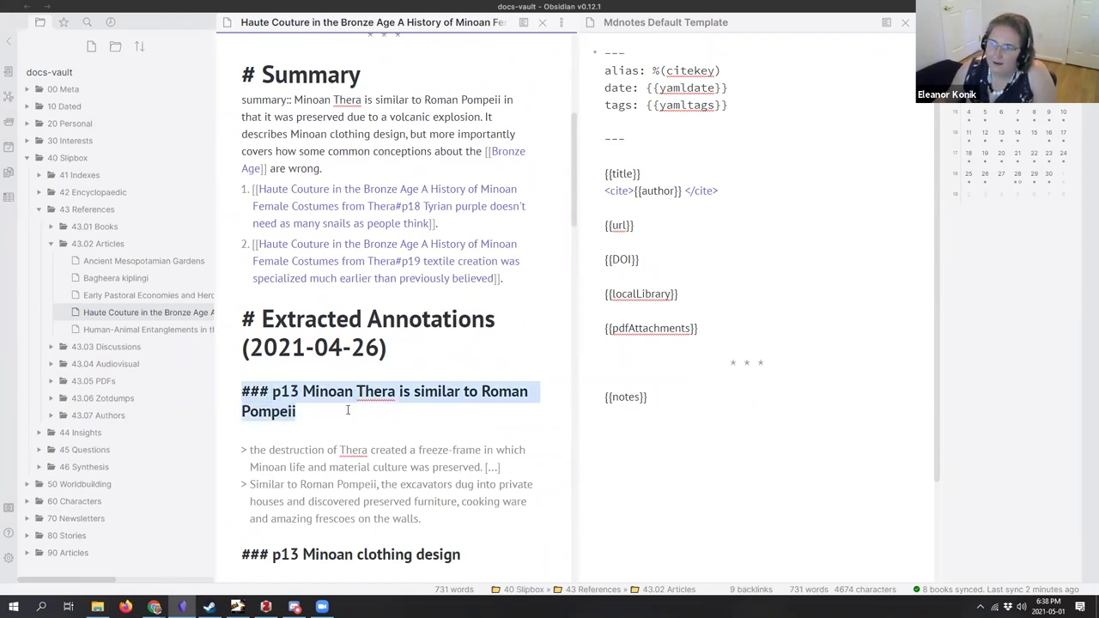
left_click(303, 394)
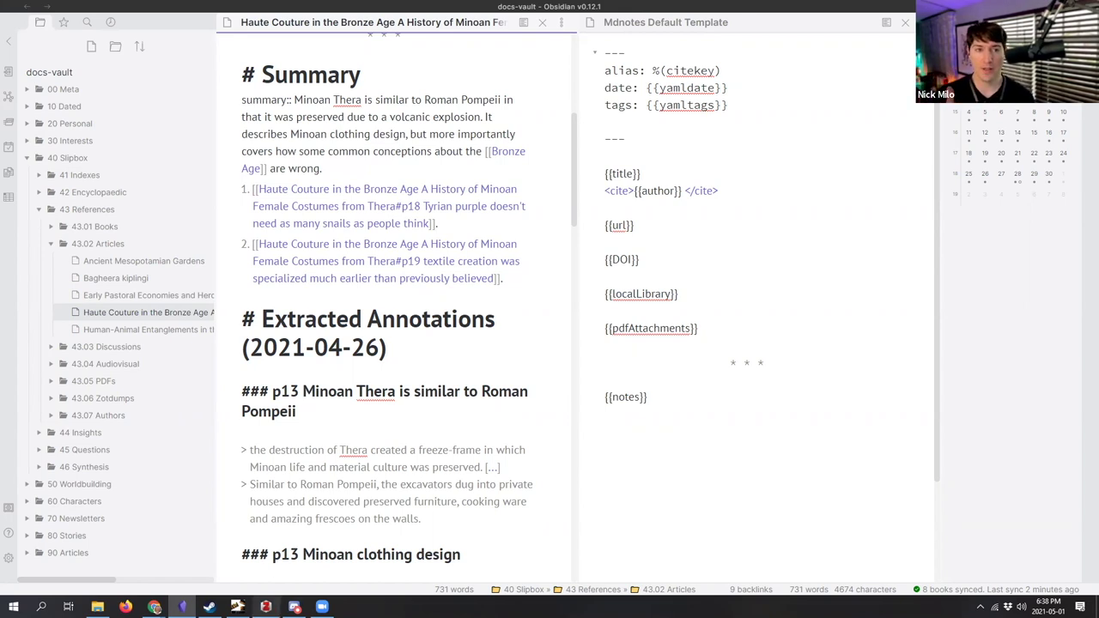
Step: Highlight the opening cite tag before the {{author}} placeholder in the Mdnotes Default Template
mouse_move(265, 607)
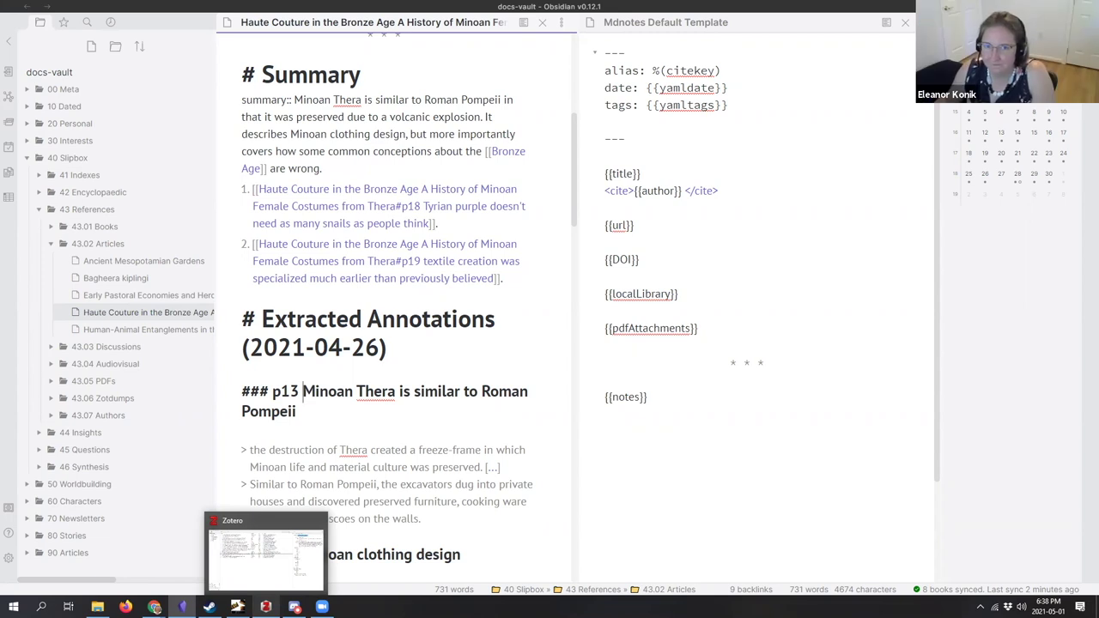
left_click(725, 242)
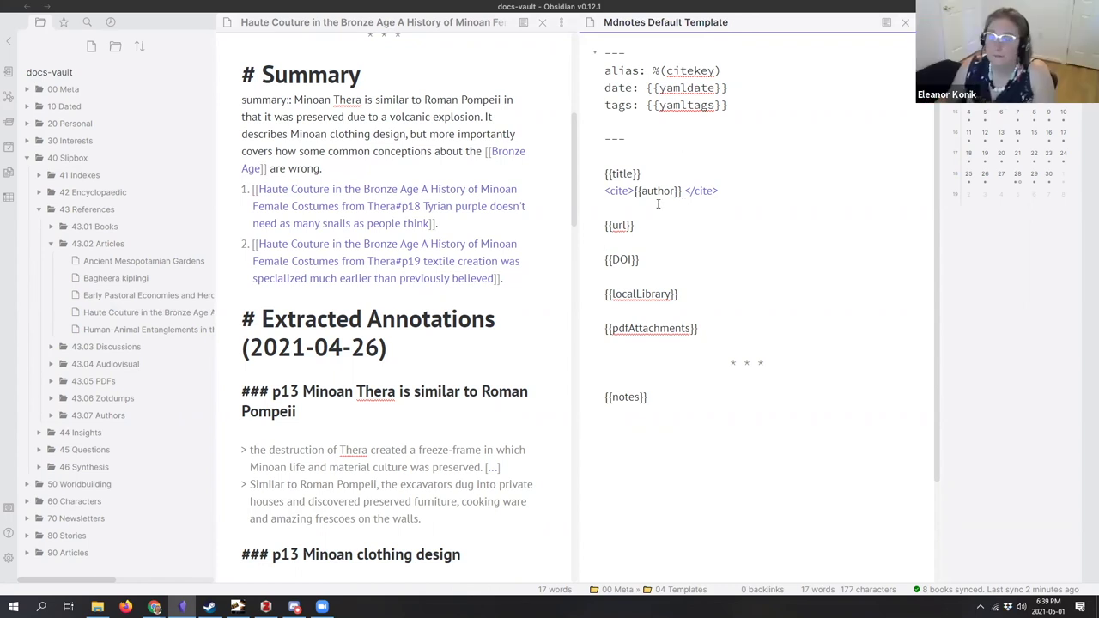
left_click_drag(636, 191, 583, 193)
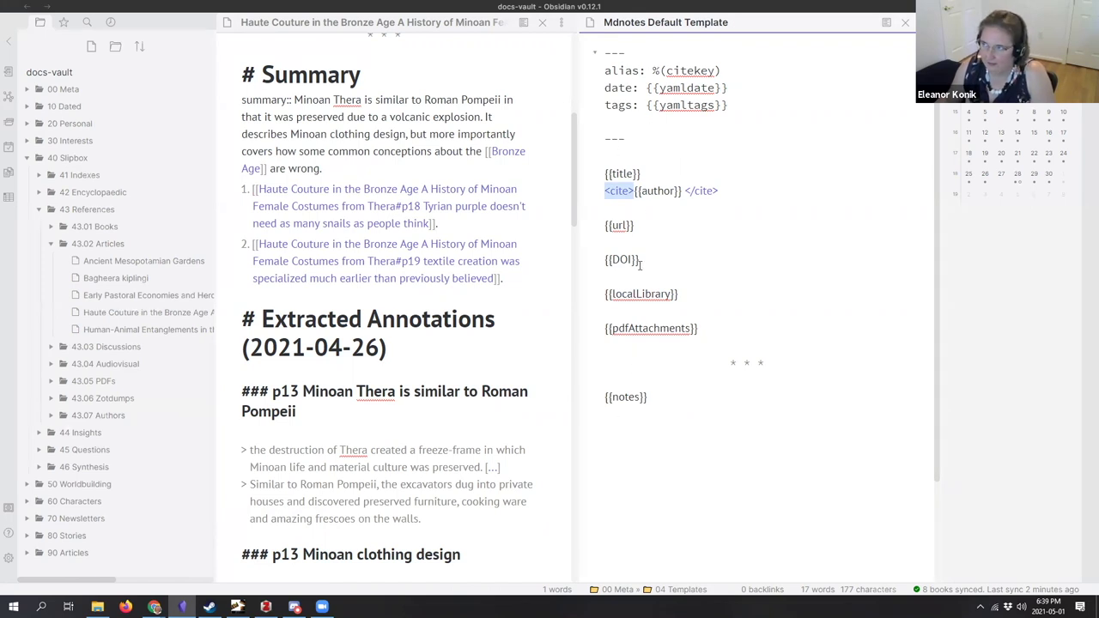
Step: Switch to the zotero-mdnotes Templates documentation in Chrome and examine its default templates, focusing on the Mdnotes Default Template section
key("alt+Tab")
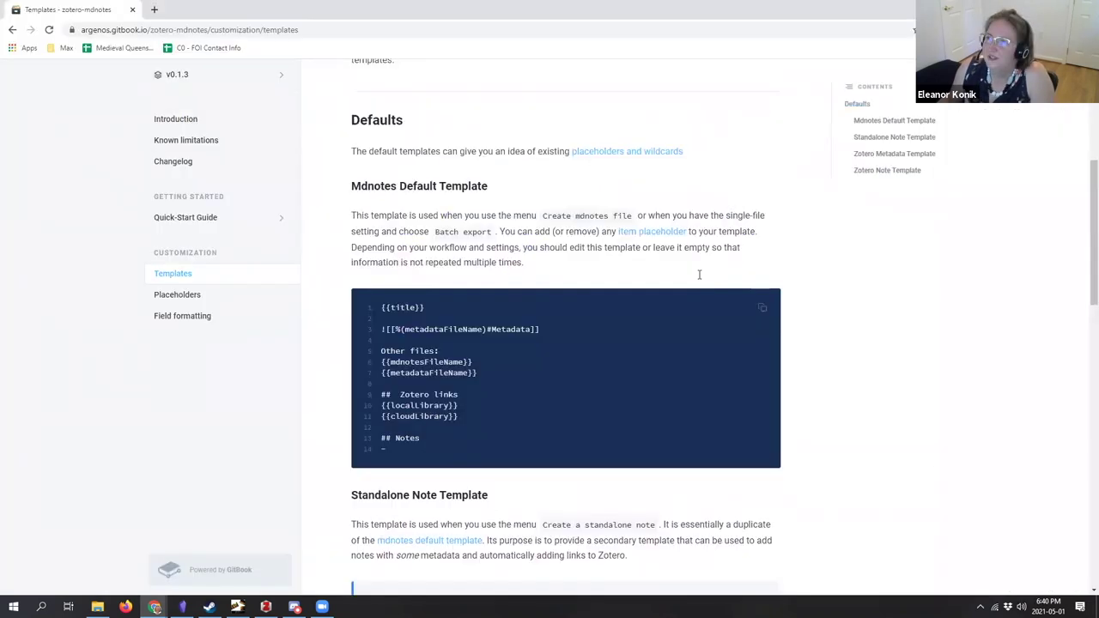
scroll(698, 273, "up", 5)
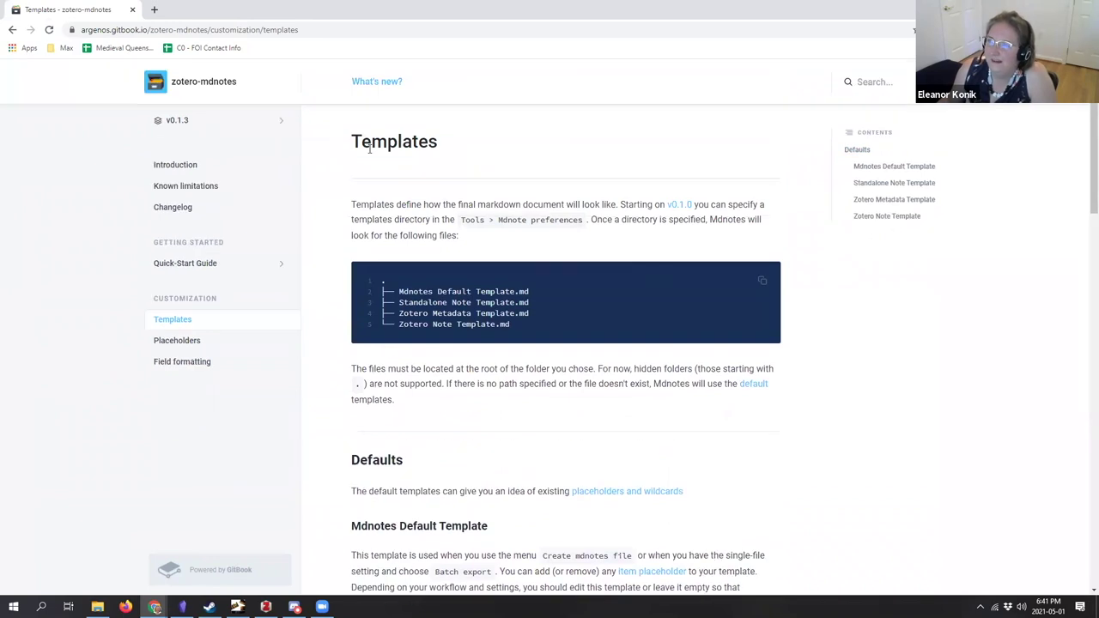
scroll(583, 296, "down", 4)
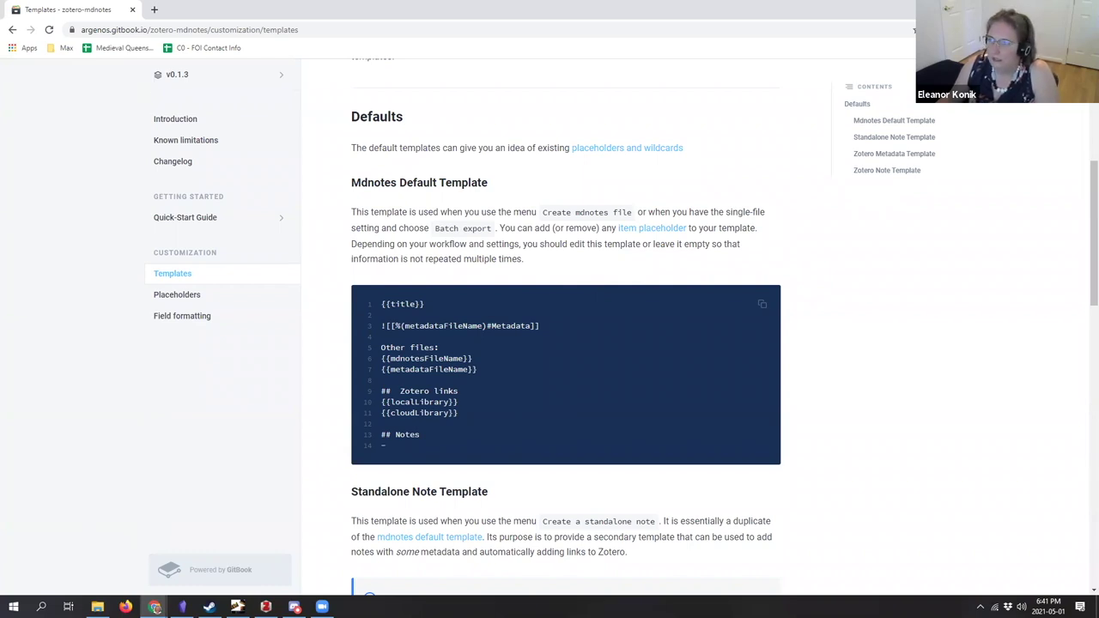
scroll(519, 310, "down", 5)
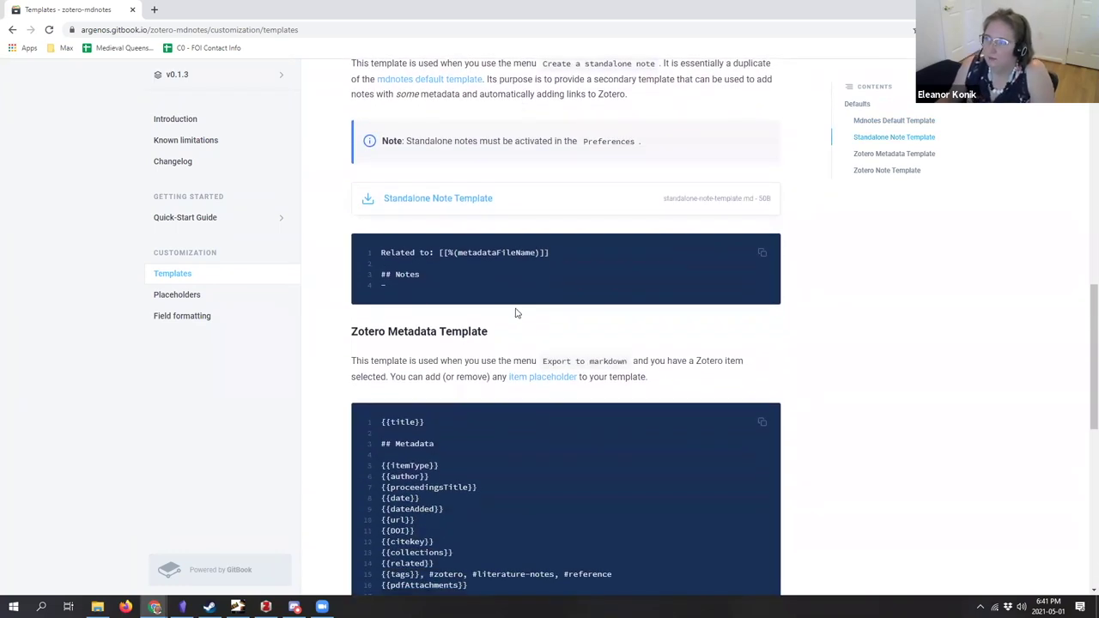
scroll(412, 309, "up", 5)
left_click_drag(351, 187, 542, 189)
left_click(574, 201)
scroll(386, 466, "down", 1)
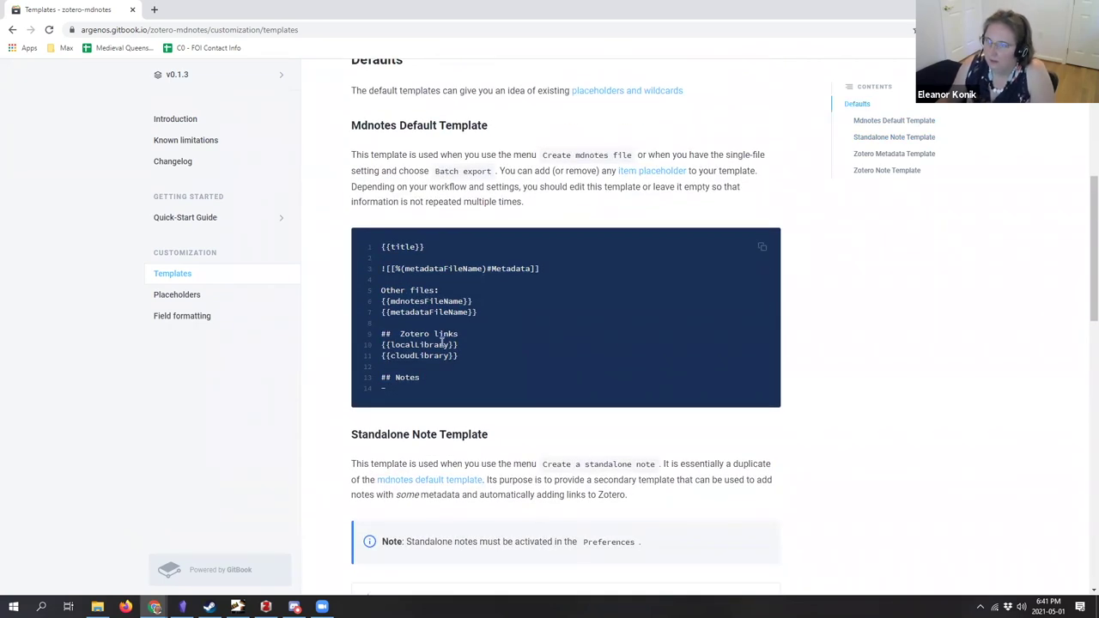
Step: Arrange Obsidian's Mdnotes Default Template and the zotero-mdnotes documentation side by side, and locate the {{title}} placeholder in the documentation's sample
key("alt+Tab")
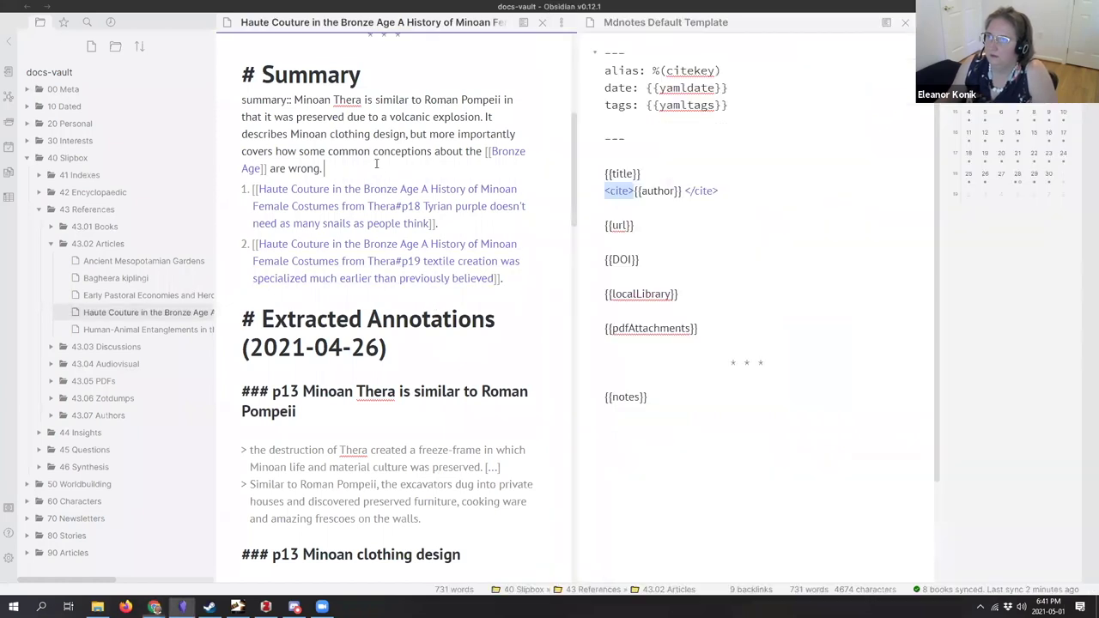
key("alt+Tab")
left_click_drag(650, 253, 712, 249)
left_click(709, 256)
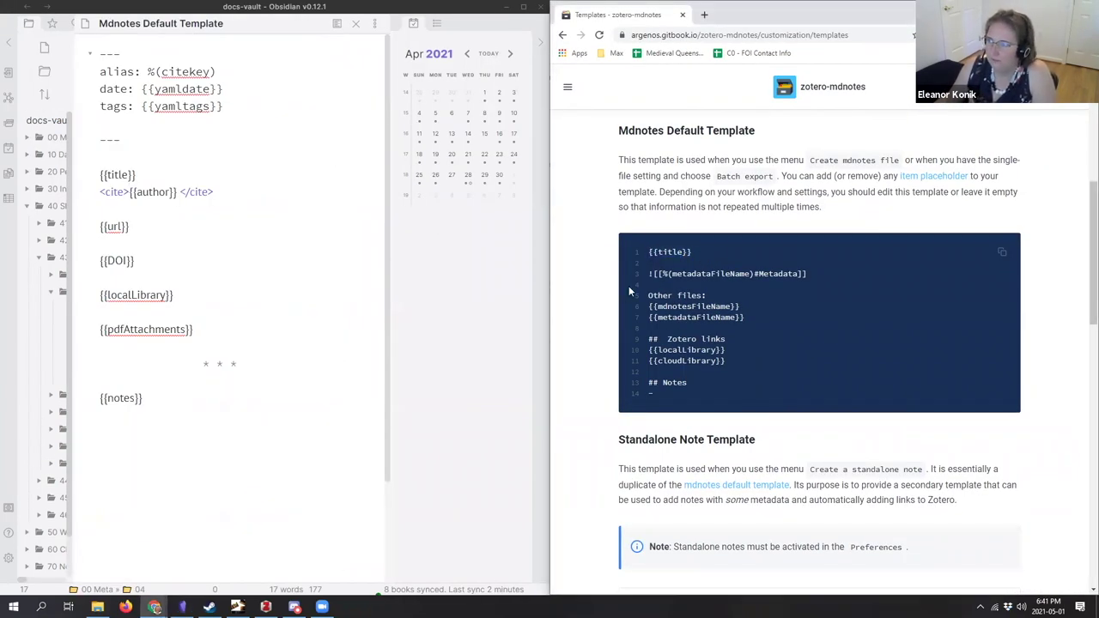
Step: Examine the documentation's Mdnotes Default Template sample, highlighting the metadata embed line and the {{localLibrary}} placeholder under Zotero links
mouse_move(644, 277)
left_mouse_down()
mouse_move(850, 277)
mouse_move(644, 271)
left_mouse_up()
left_click(656, 271)
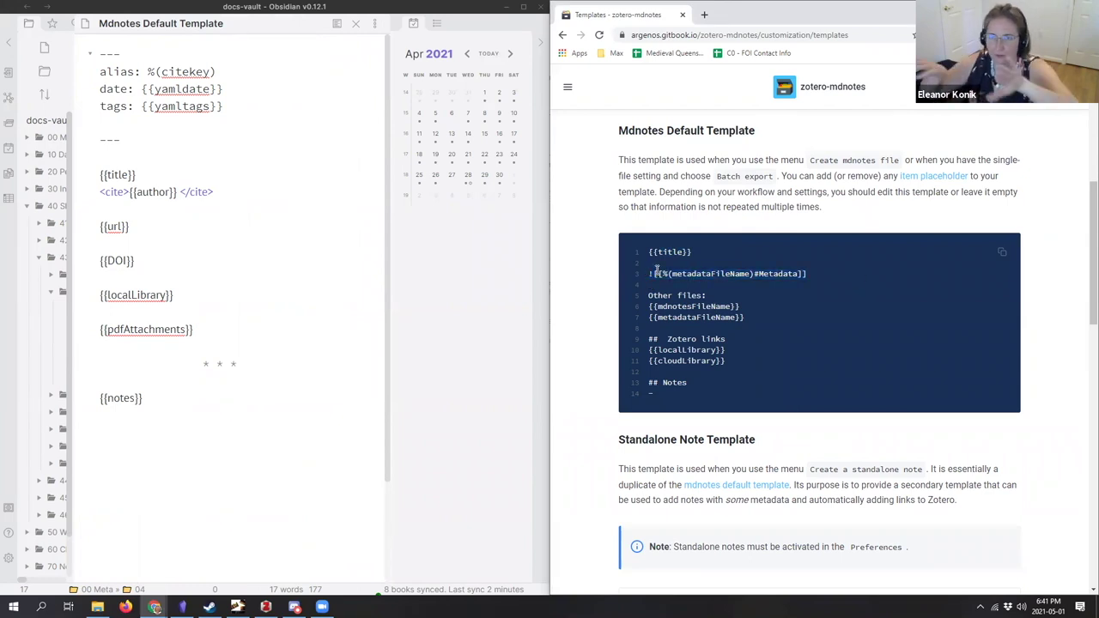
mouse_move(752, 300)
left_mouse_down()
mouse_move(758, 320)
mouse_move(751, 296)
left_mouse_up()
left_click_drag(739, 340, 740, 364)
left_click_drag(650, 349, 726, 350)
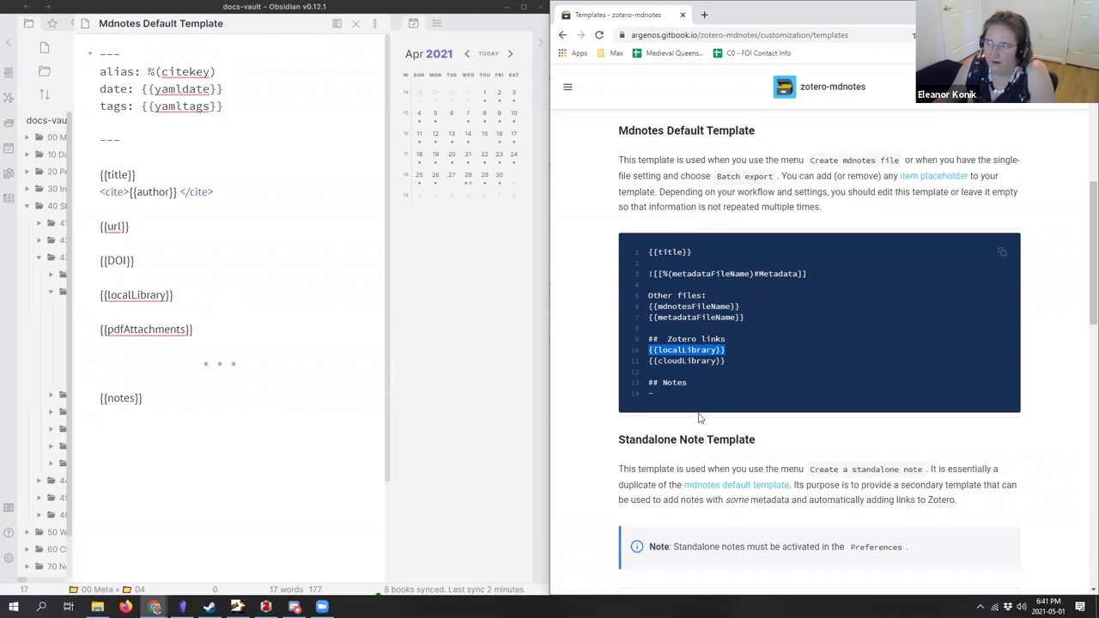
left_click(638, 396)
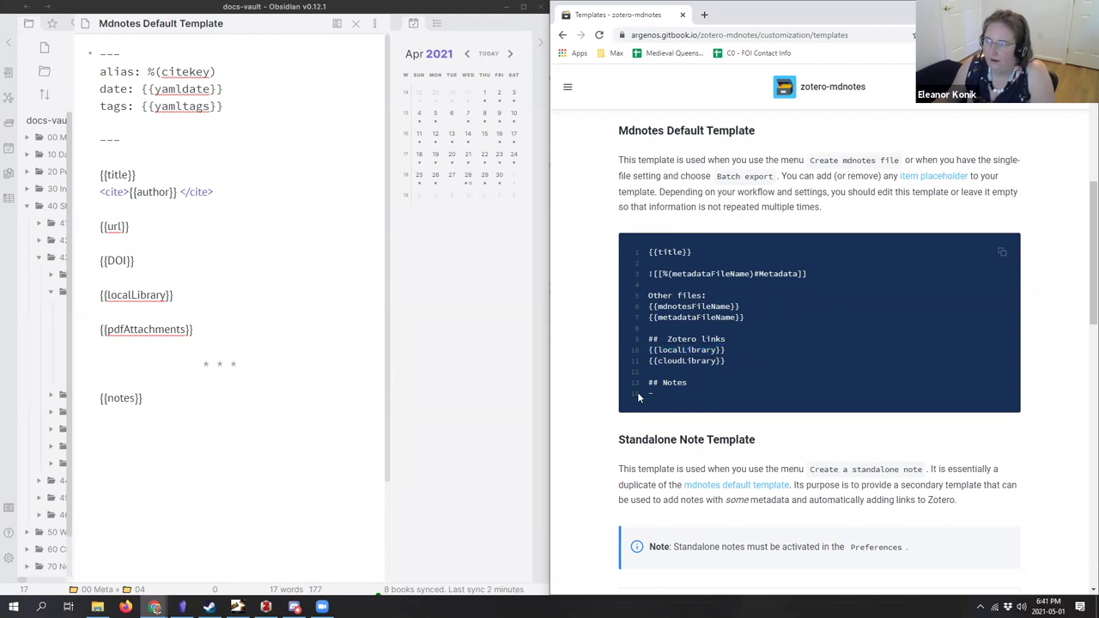
Step: Highlight {{notes}} in Obsidian's Mdnotes Default Template, and examine the Other files placeholders in the documentation's sample
triple_click(100, 398)
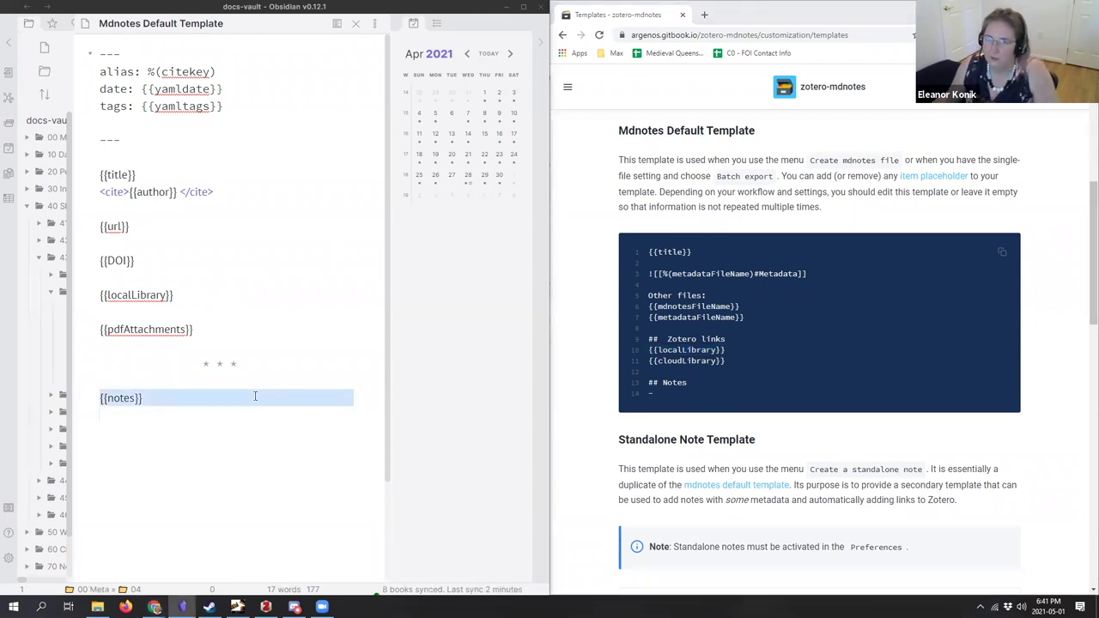
left_click(673, 423)
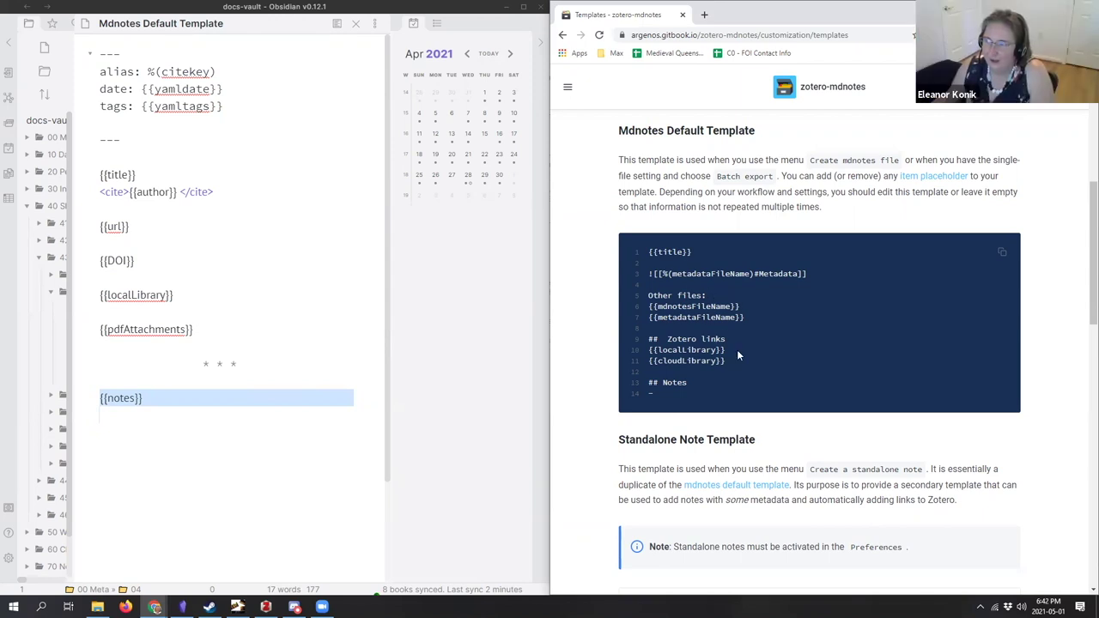
left_click_drag(744, 318, 648, 295)
left_click(702, 307)
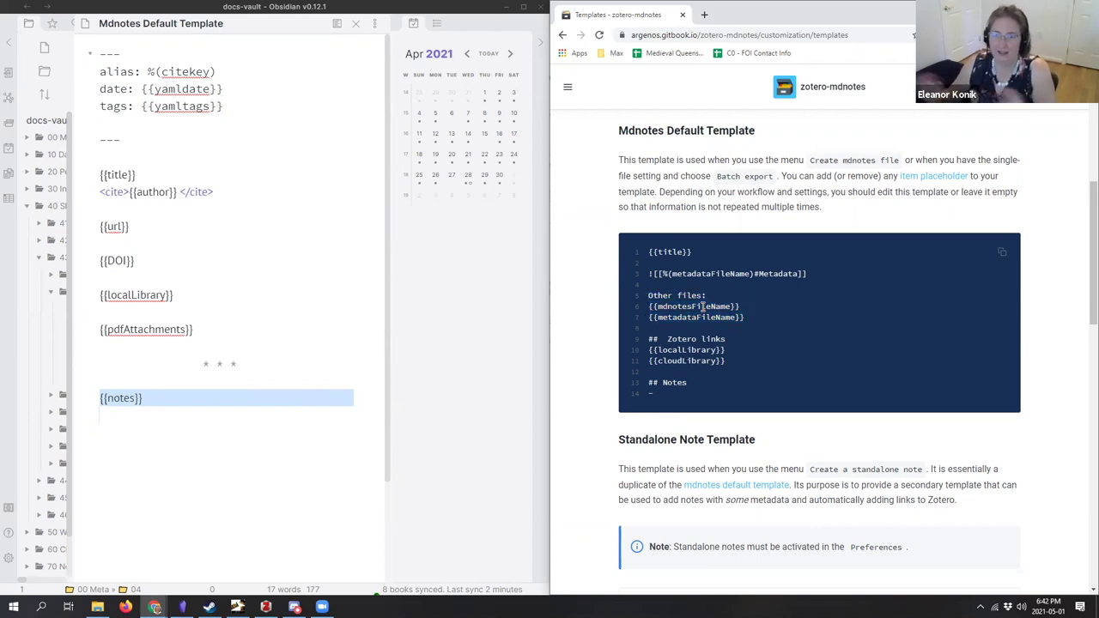
Step: Find the Zotero Metadata Template in the documentation and examine its item placeholders, such as {{proceedingsTitle}} and {{dateAdded}}
scroll(703, 307, "down", 6)
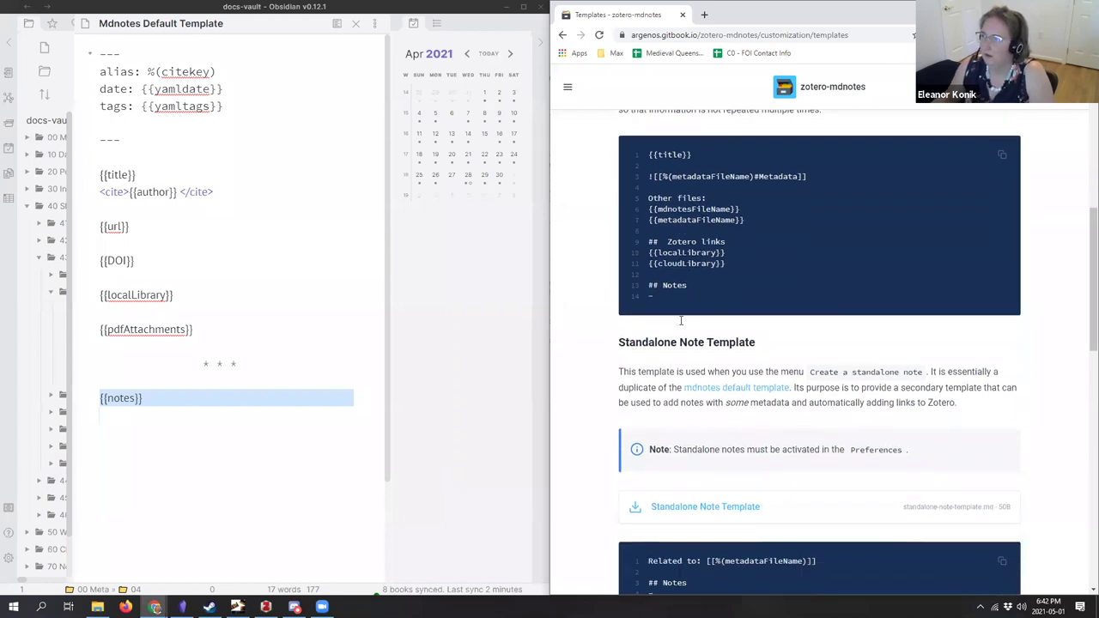
scroll(679, 255, "down", 3)
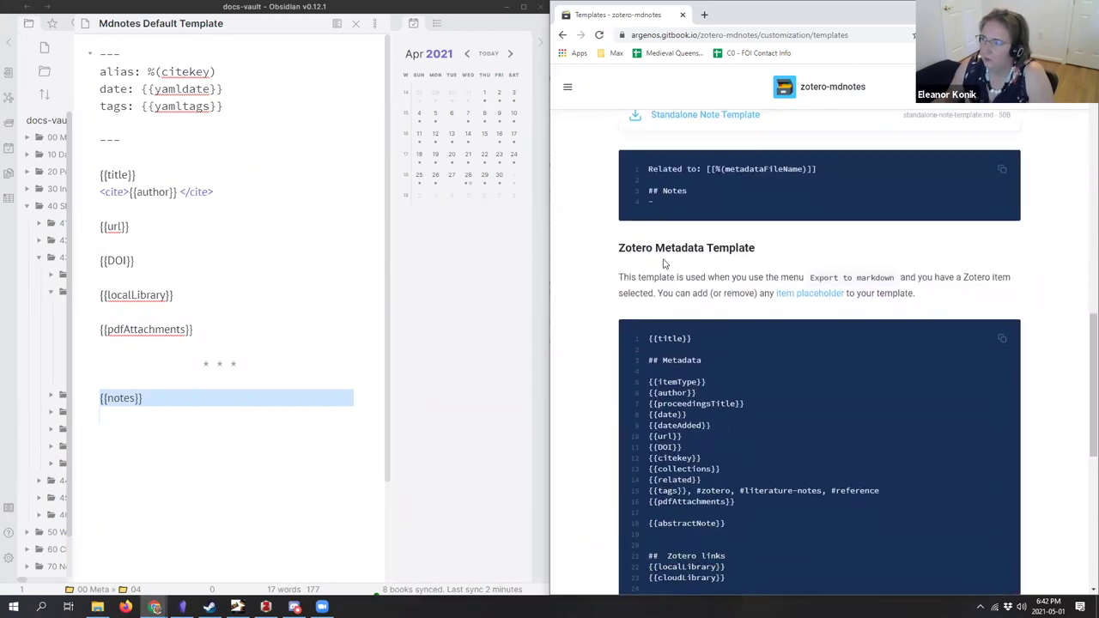
left_click_drag(649, 240, 794, 371)
left_click(795, 371)
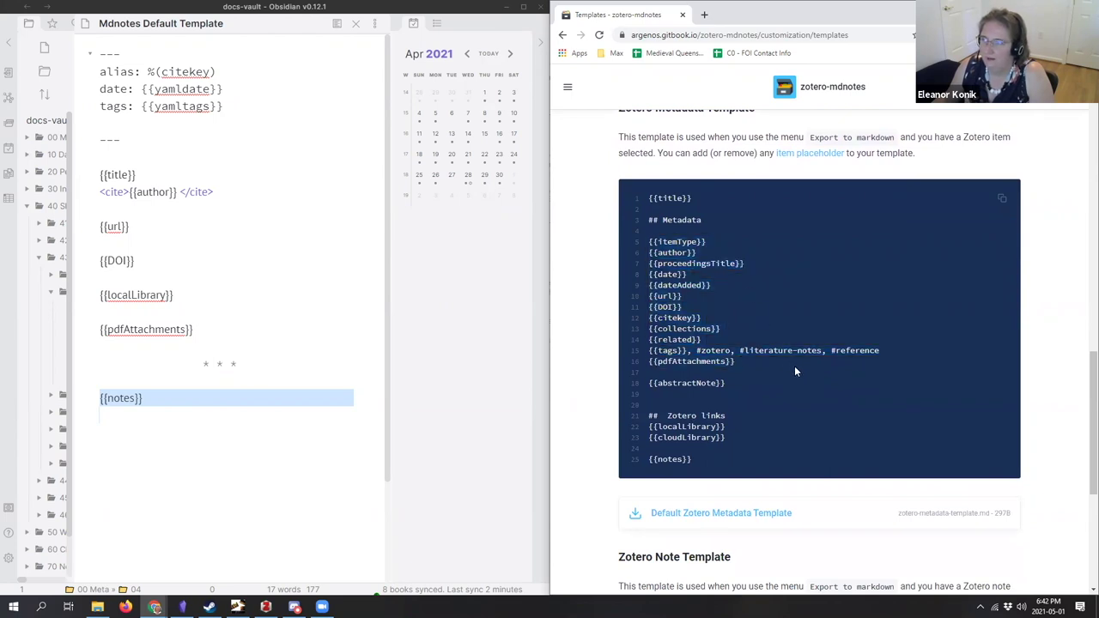
double_click(731, 285)
left_click(773, 263)
double_click(773, 262)
left_click(763, 267)
Step: Examine the {{tags}}, {{pdfAttachments}} and {{abstractNote}} lines of the Zotero Metadata Template sample
left_click_drag(702, 340, 919, 345)
triple_click(756, 351)
left_click_drag(817, 363, 640, 361)
left_click(640, 361)
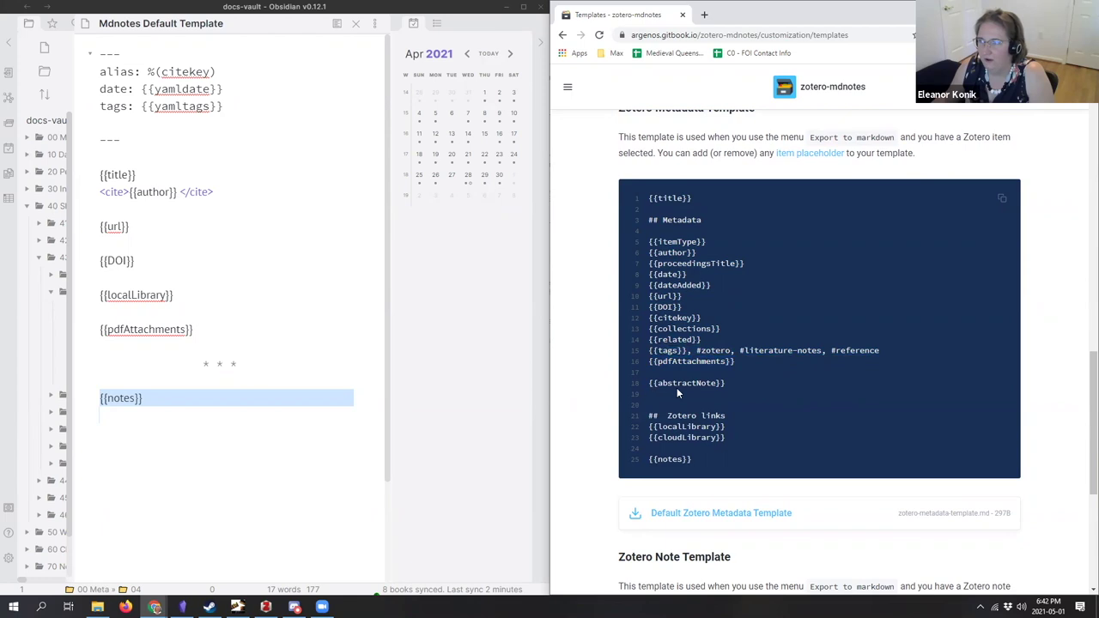
triple_click(785, 383)
left_click(773, 397)
scroll(735, 367, "down", 1)
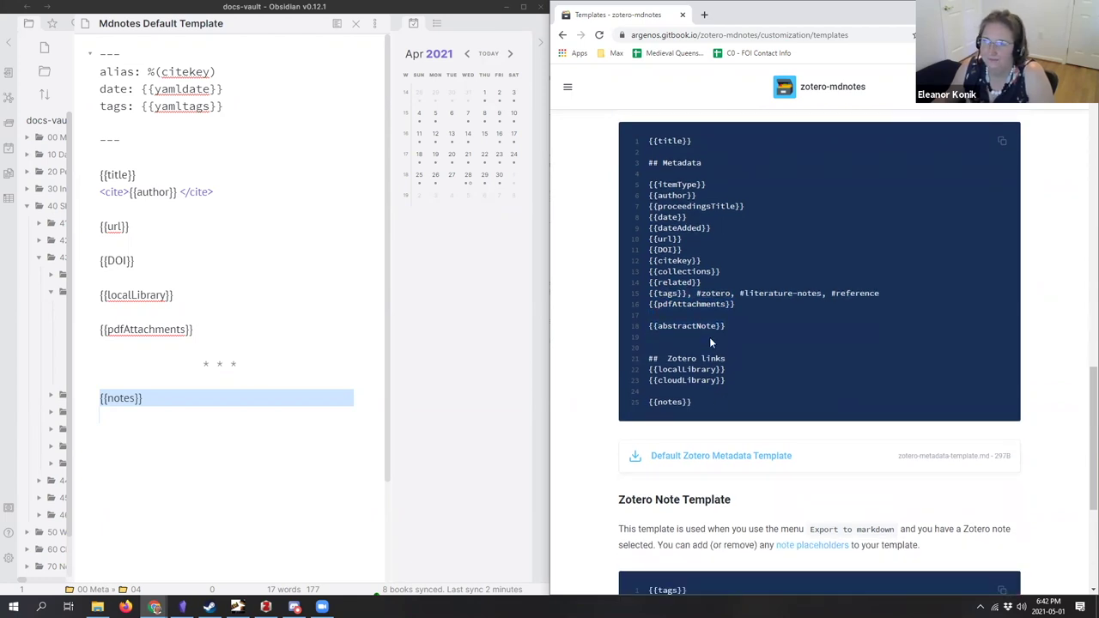
Step: Review the Zotero Note Template at the end of the documentation page, and return to the Templates introduction with its list of template files
scroll(711, 343, "down", 1)
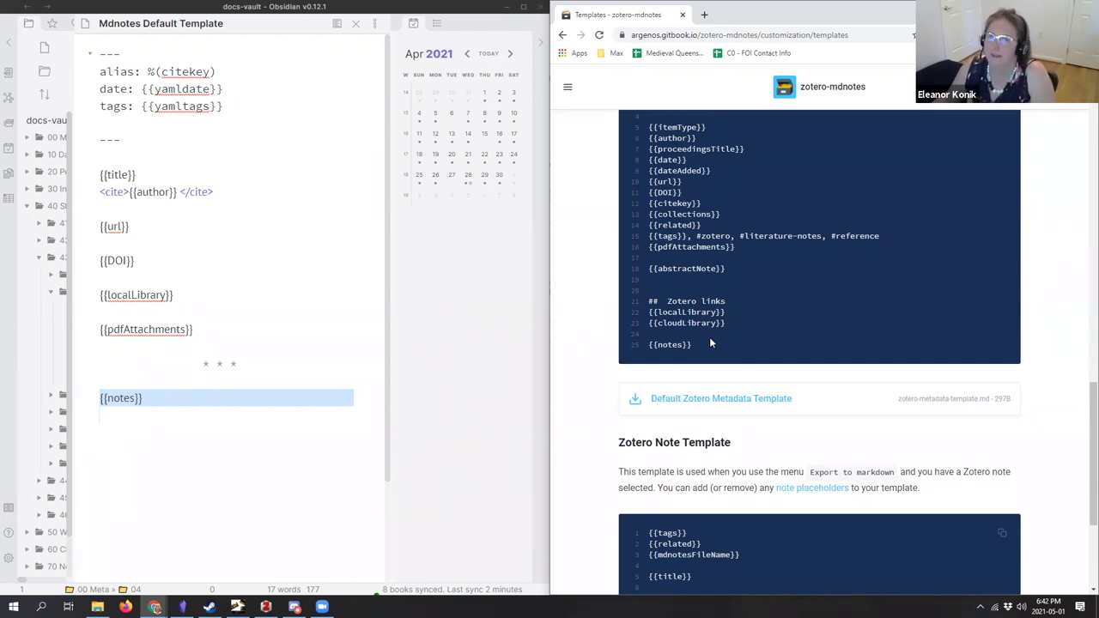
scroll(710, 342, "down", 3)
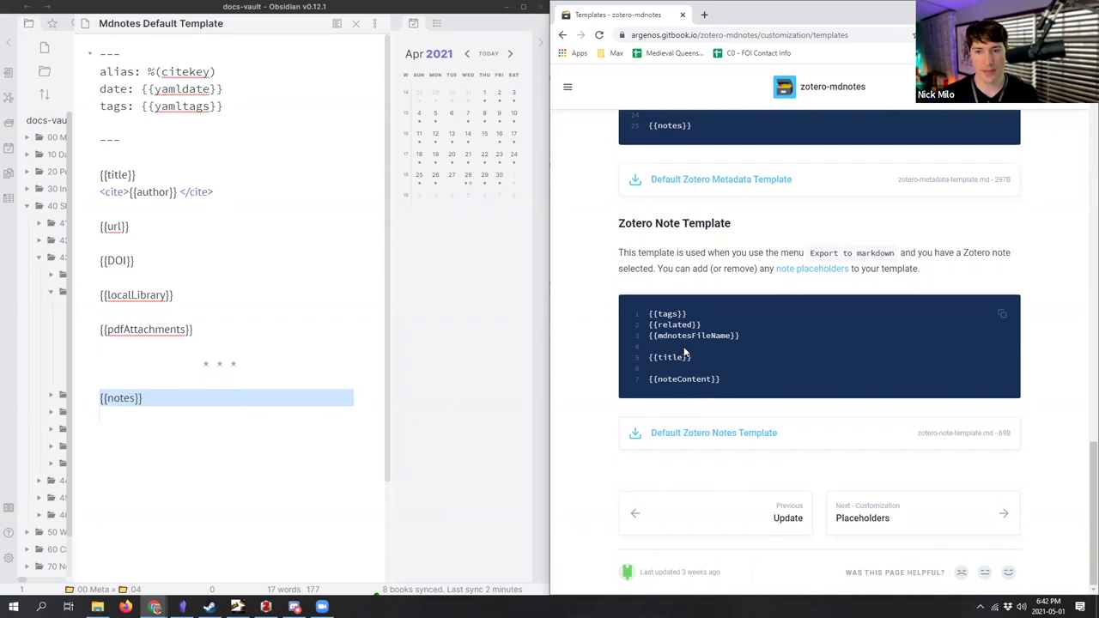
scroll(685, 352, "up", 7)
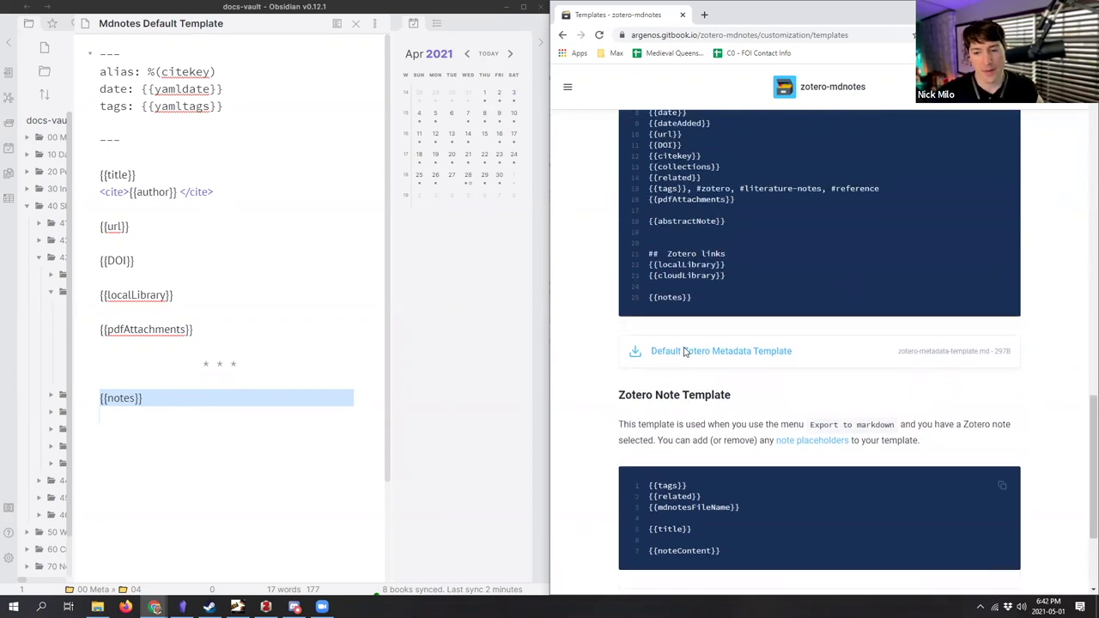
scroll(684, 350, "up", 12)
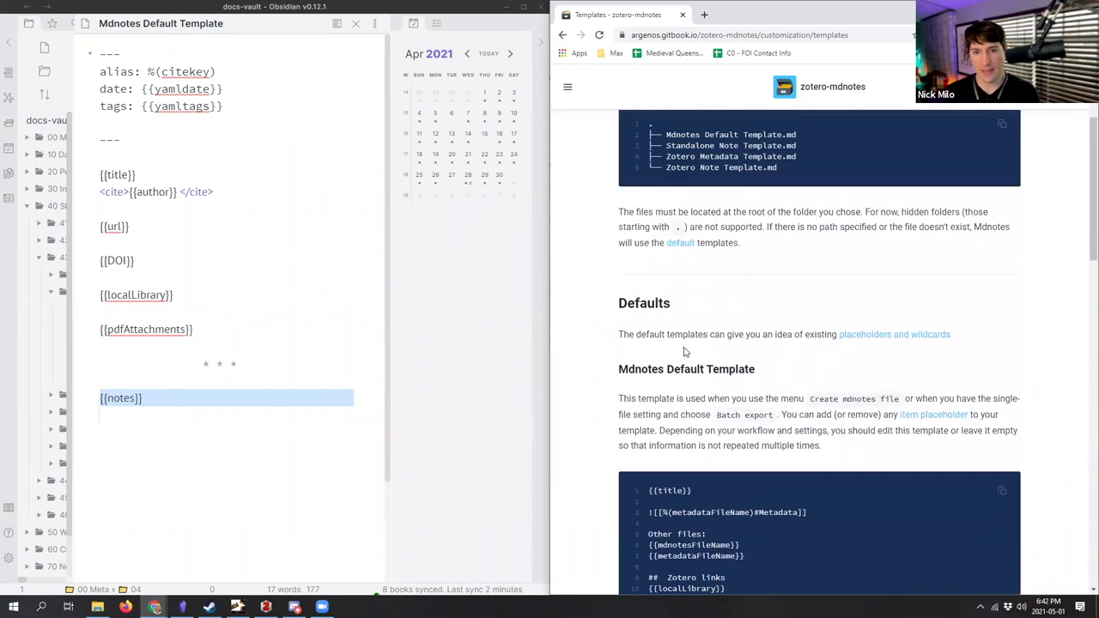
scroll(684, 352, "up", 1)
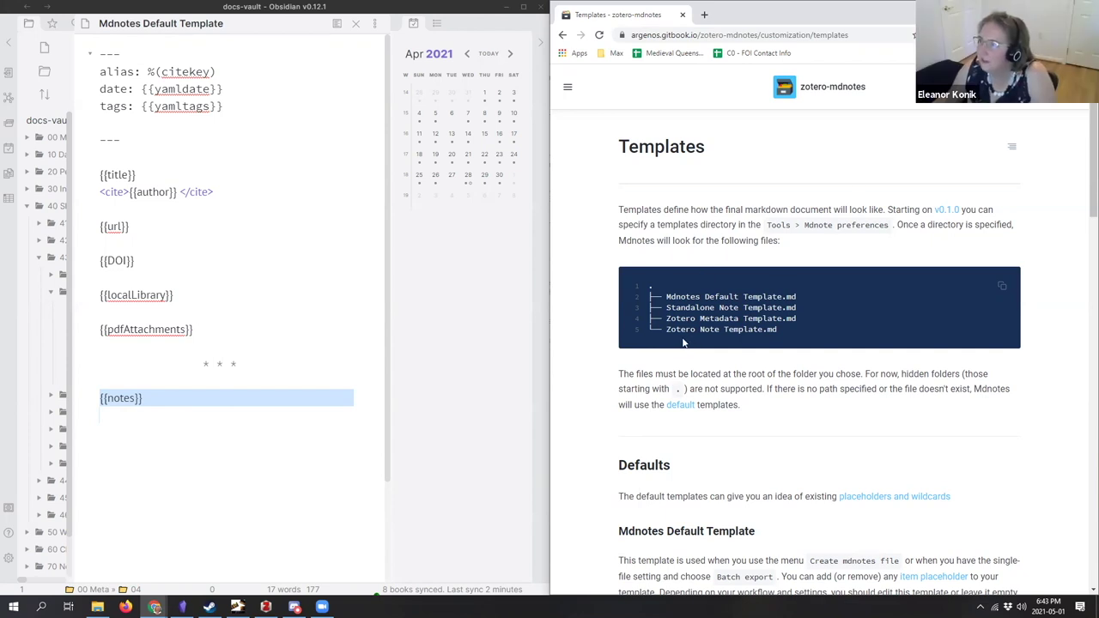
Step: Open the documentation's Placeholders page and highlight the {{itemType}} description in the list of placeholders Mdnotes adds for an item
left_click(569, 92)
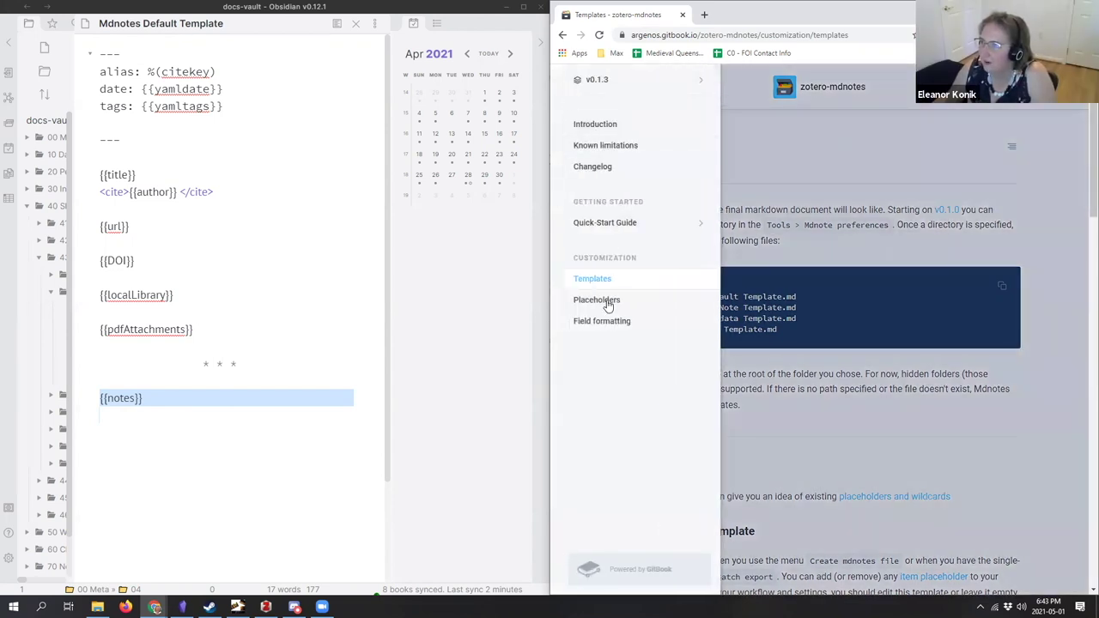
left_click(609, 302)
scroll(885, 266, "down", 2)
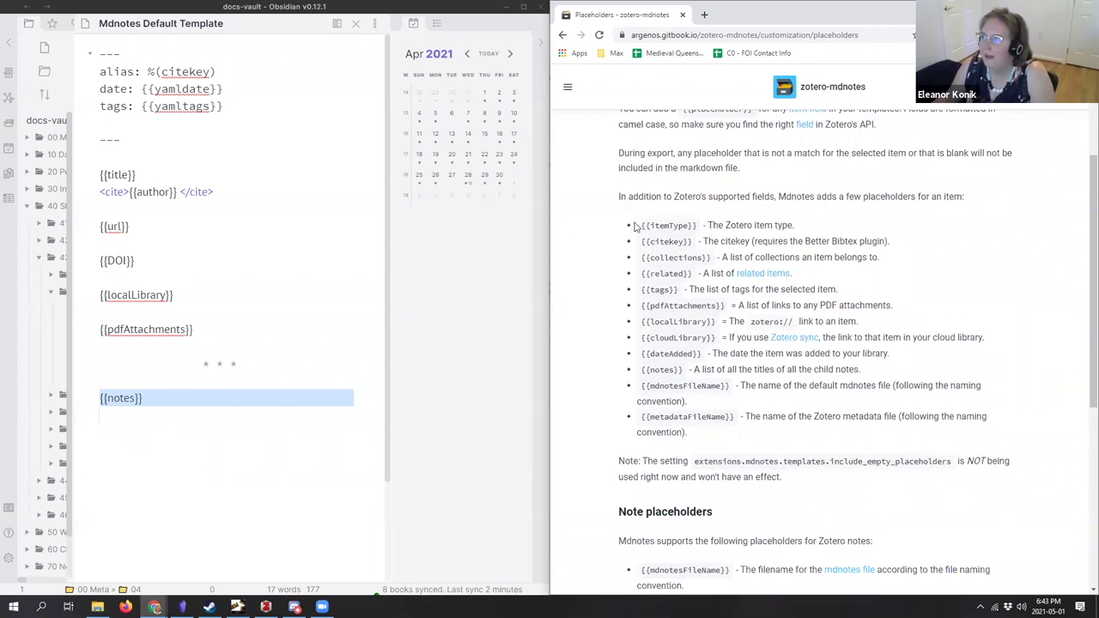
left_click_drag(639, 226, 871, 230)
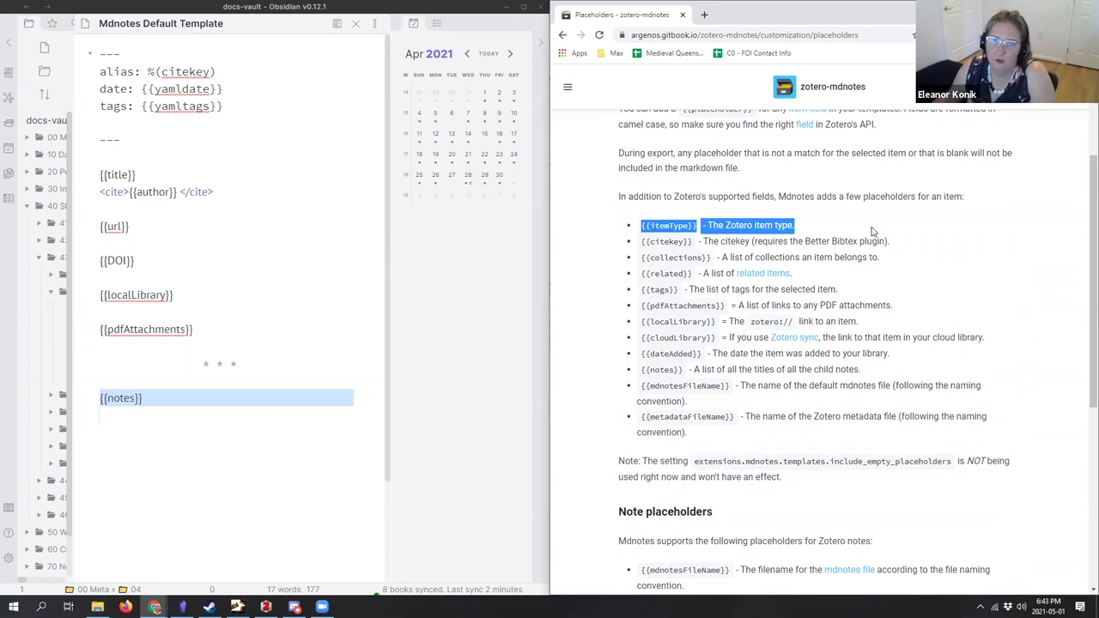
triple_click(630, 258)
left_click(631, 258)
Step: Switch to Zotero and select the item "Sanitation and wastewater technologies in Harappa/Indus valley civilization" to view its metadata
left_click(266, 607)
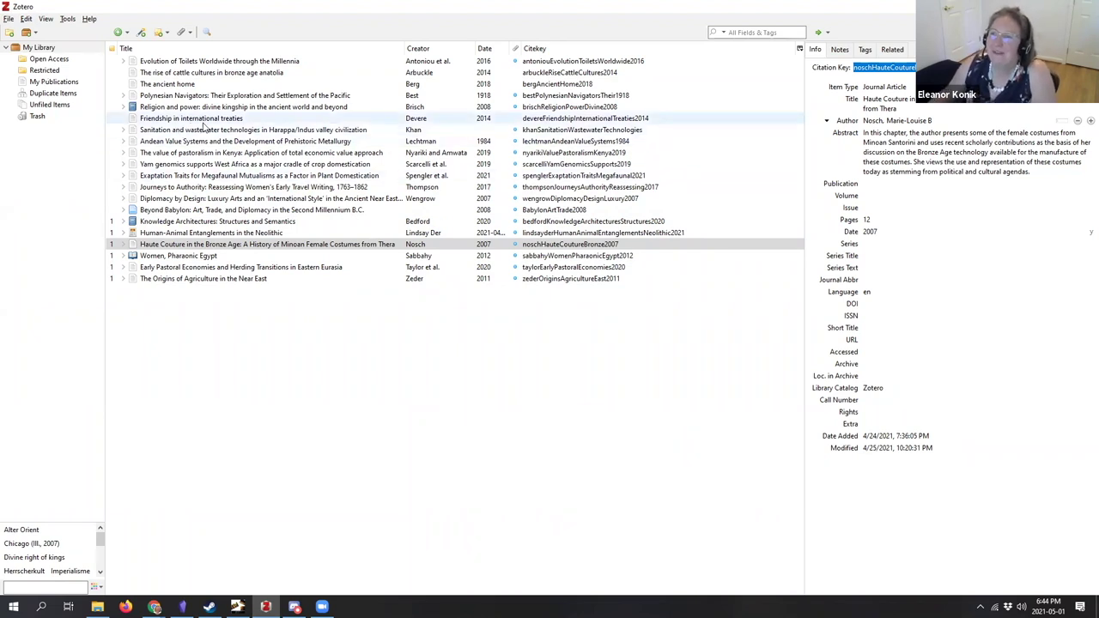
left_click(279, 131)
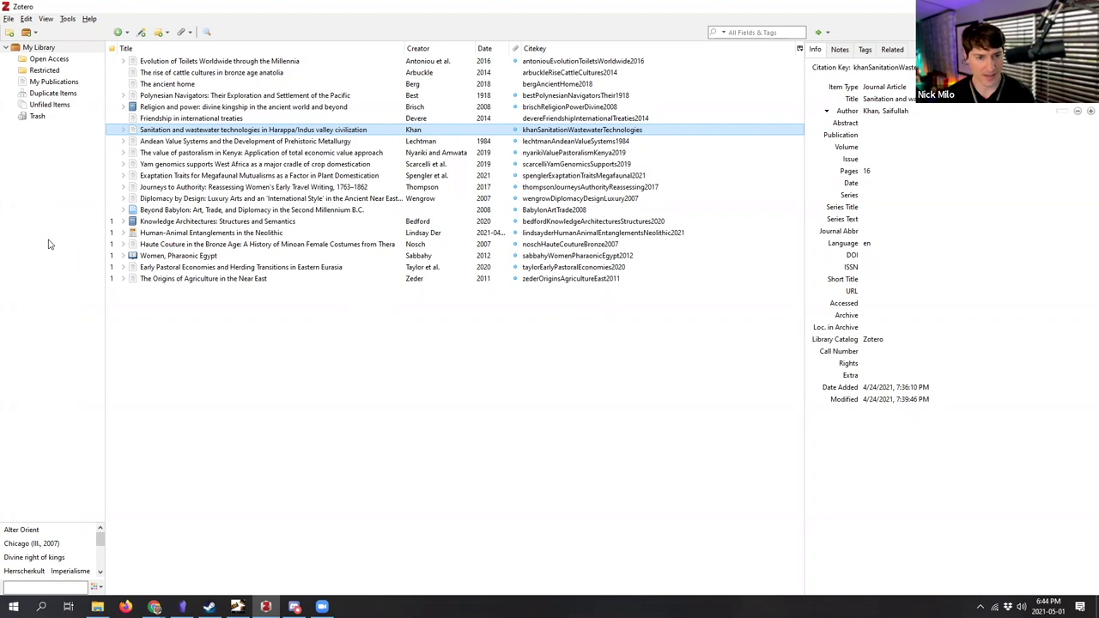
key("alt+Tab")
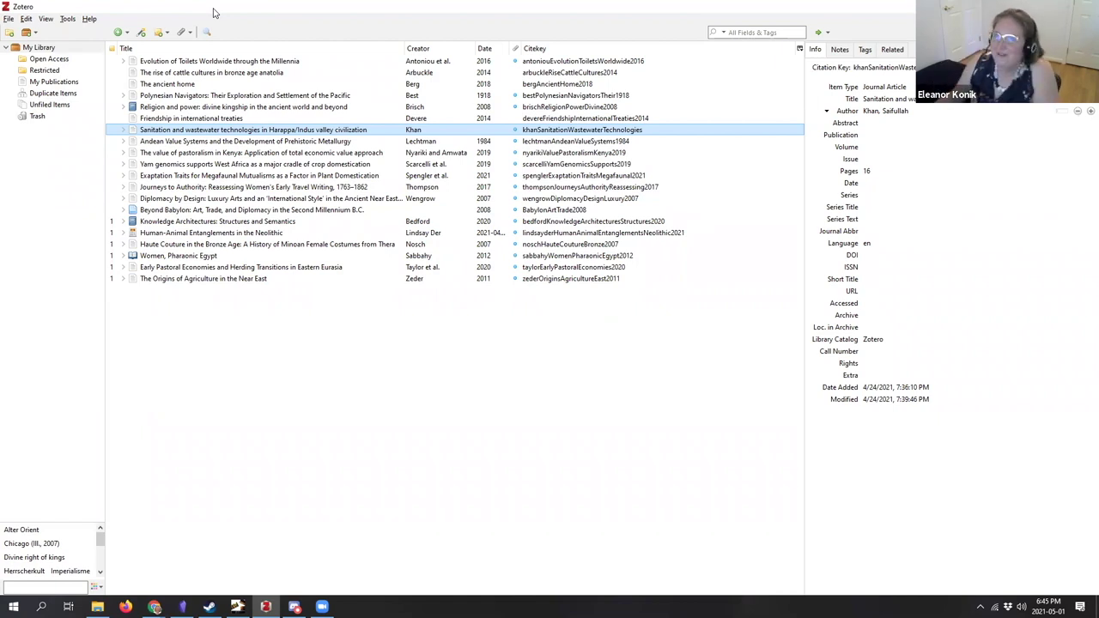
Step: Open Zotero's Add-ons Manager and widen its window to review the installed extensions with their full descriptions
left_click(67, 19)
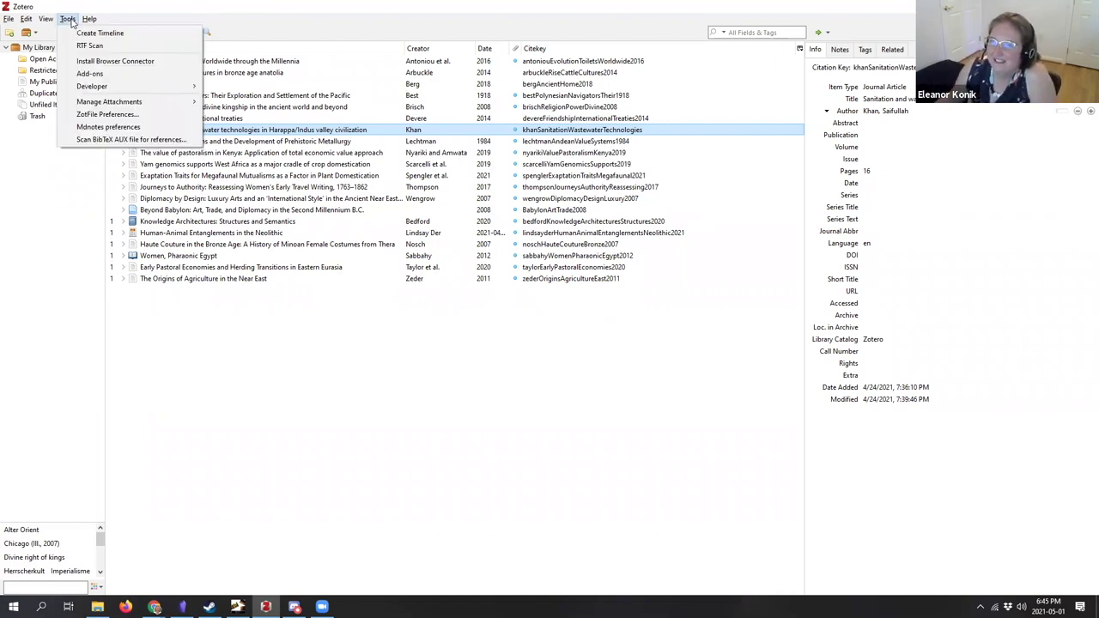
left_click(90, 74)
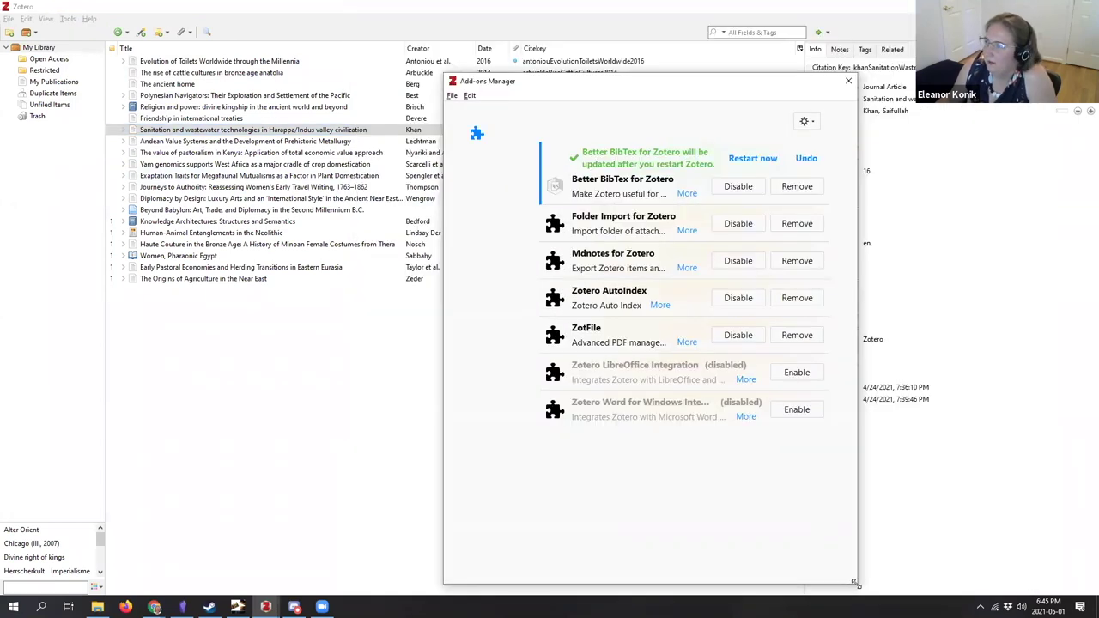
left_click_drag(857, 583, 1067, 458)
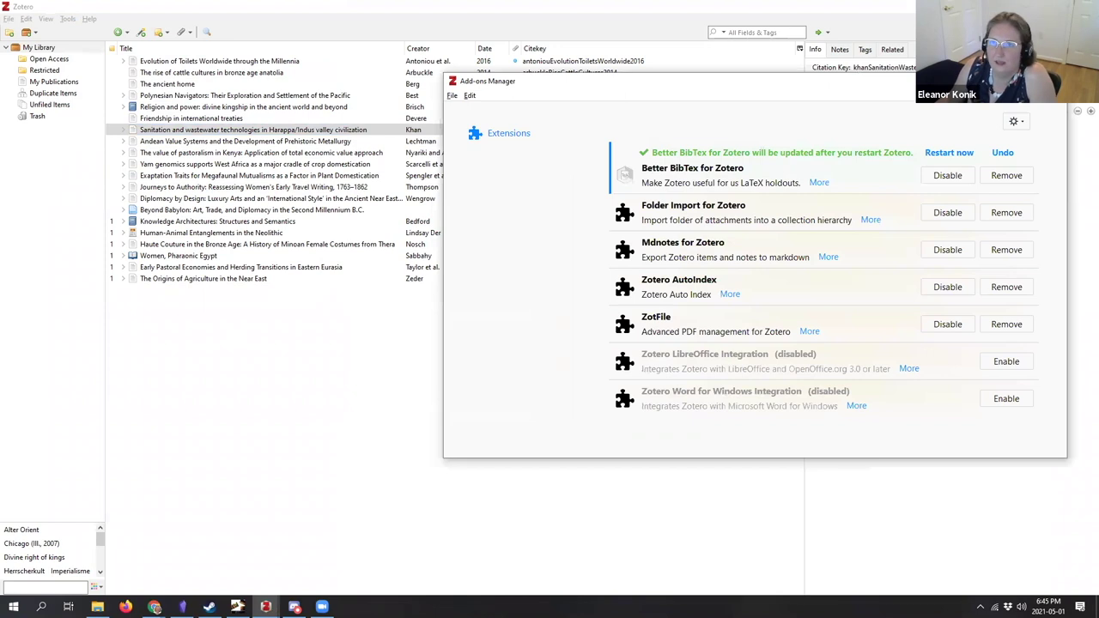
key("alt+Tab")
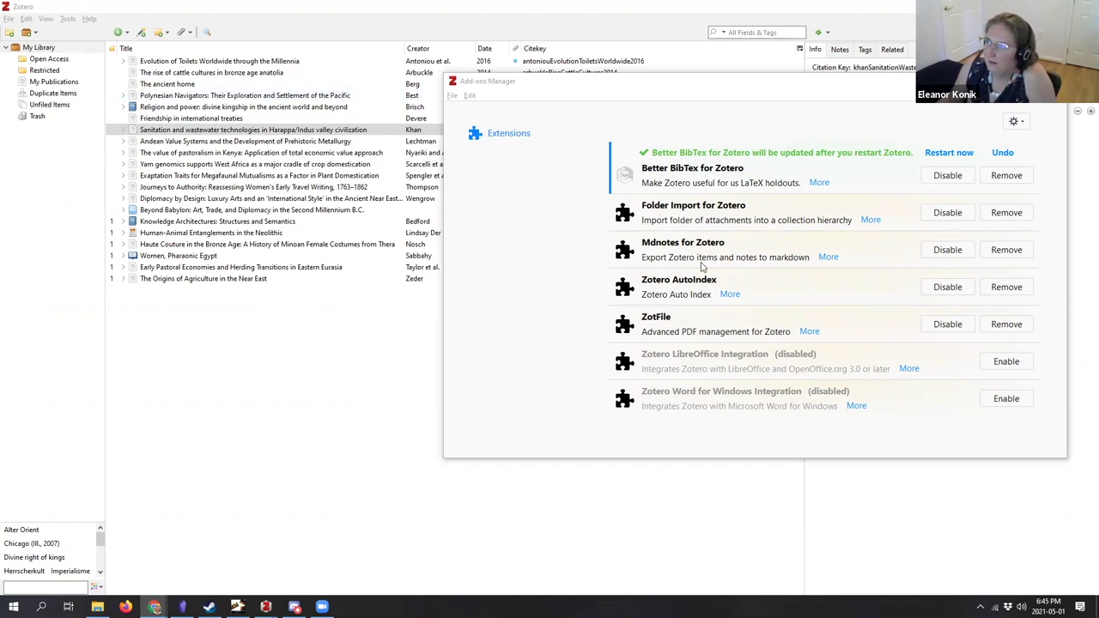
left_click(700, 181)
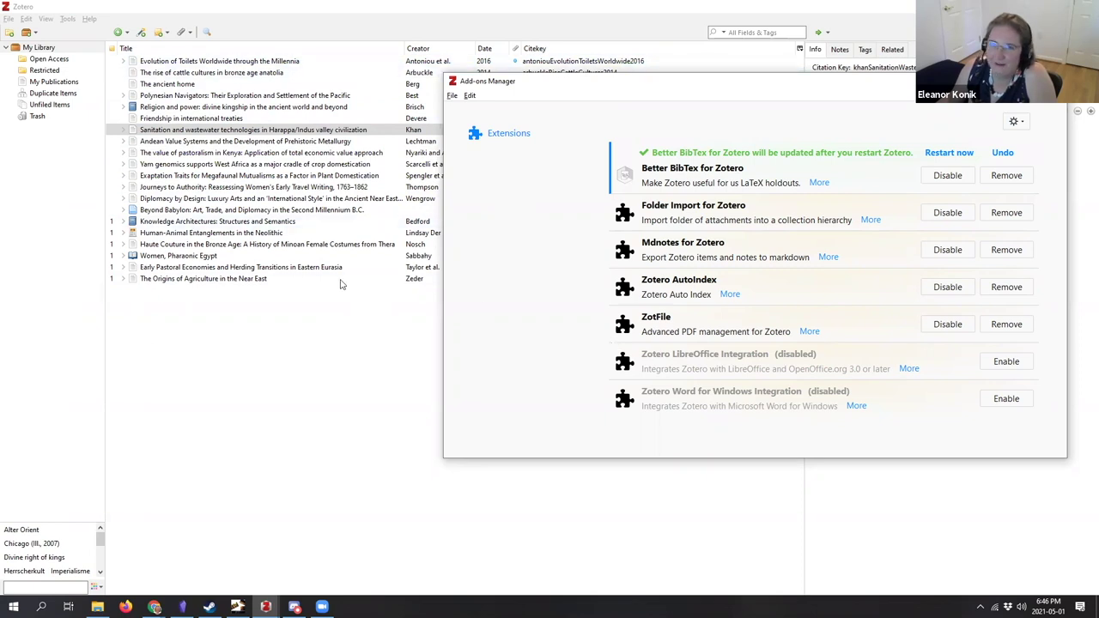
Step: Return to the Zotero library and select the "Journeys to Authority" item to inspect its ISSN and URL fields
left_click(363, 435)
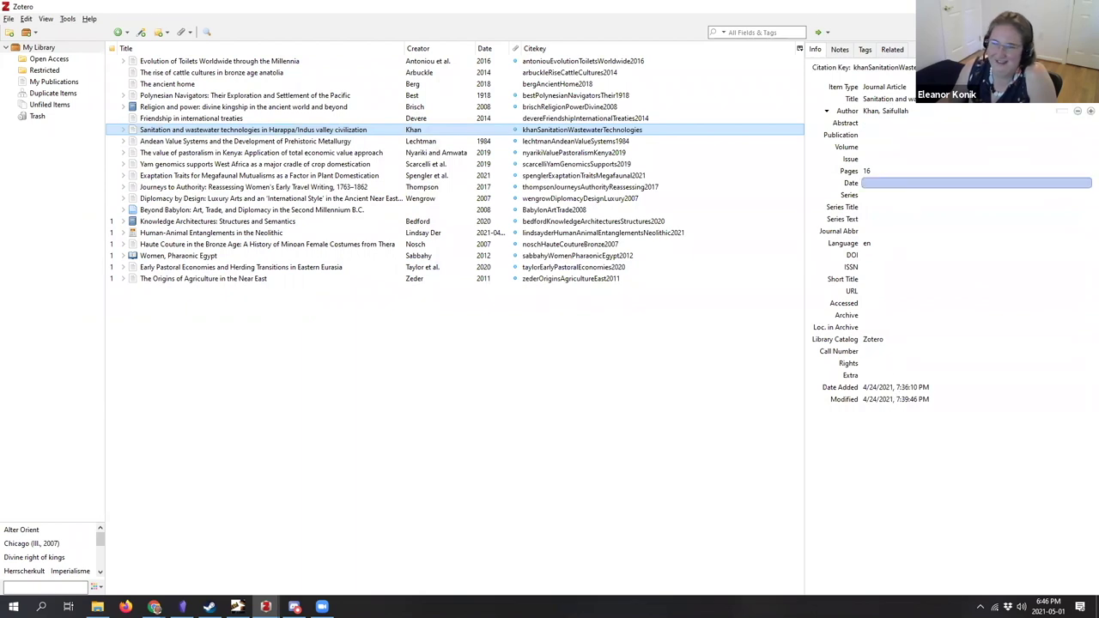
key("j")
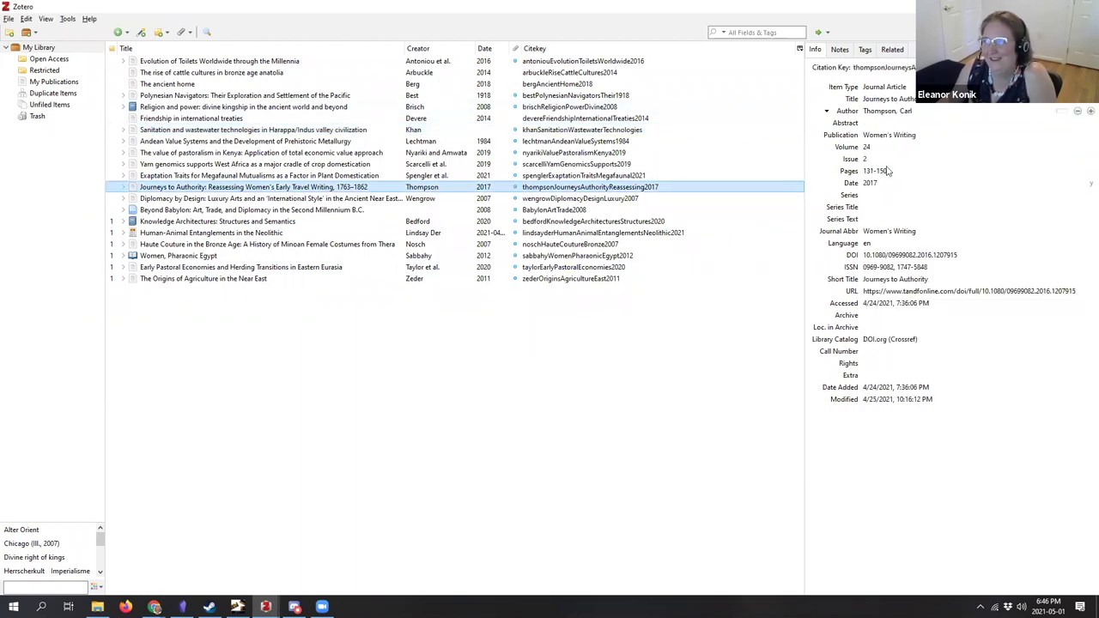
left_click(917, 269)
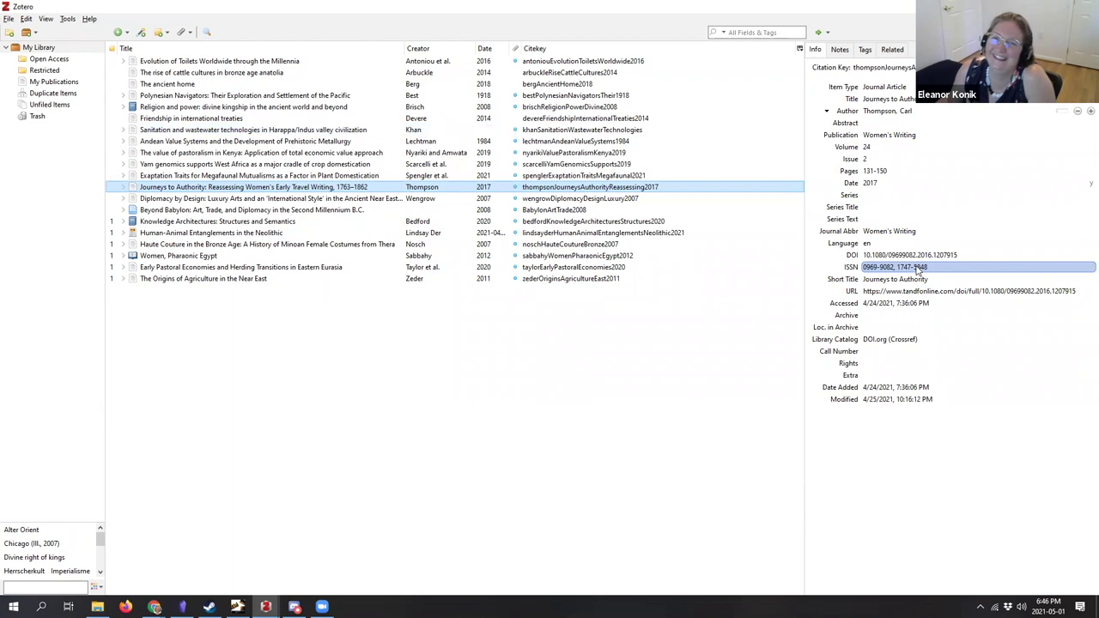
left_click(942, 293)
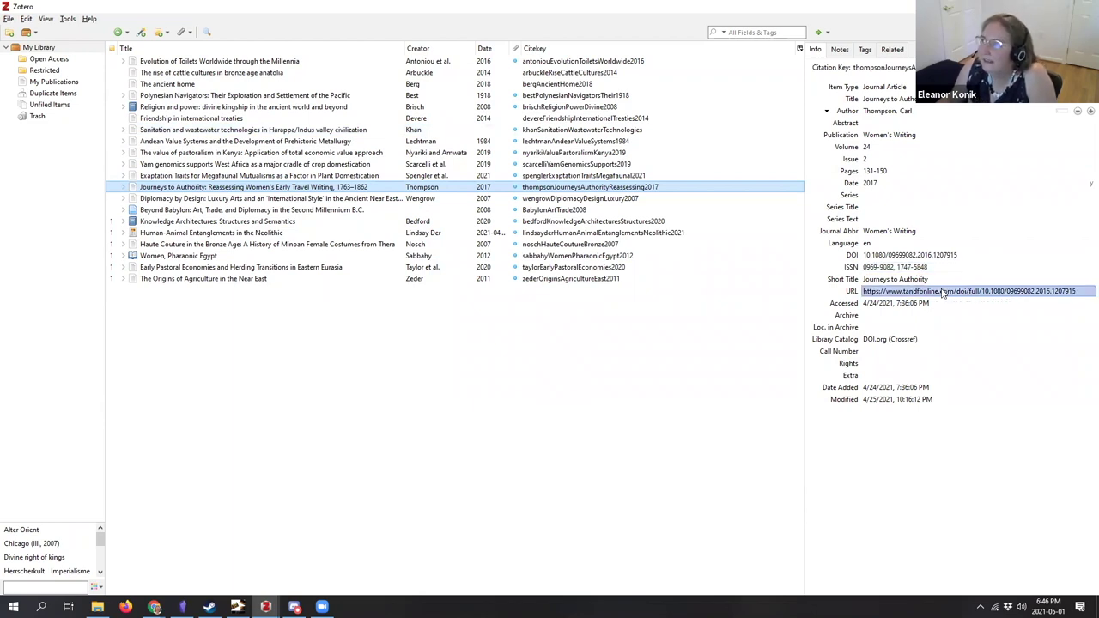
key("Escape")
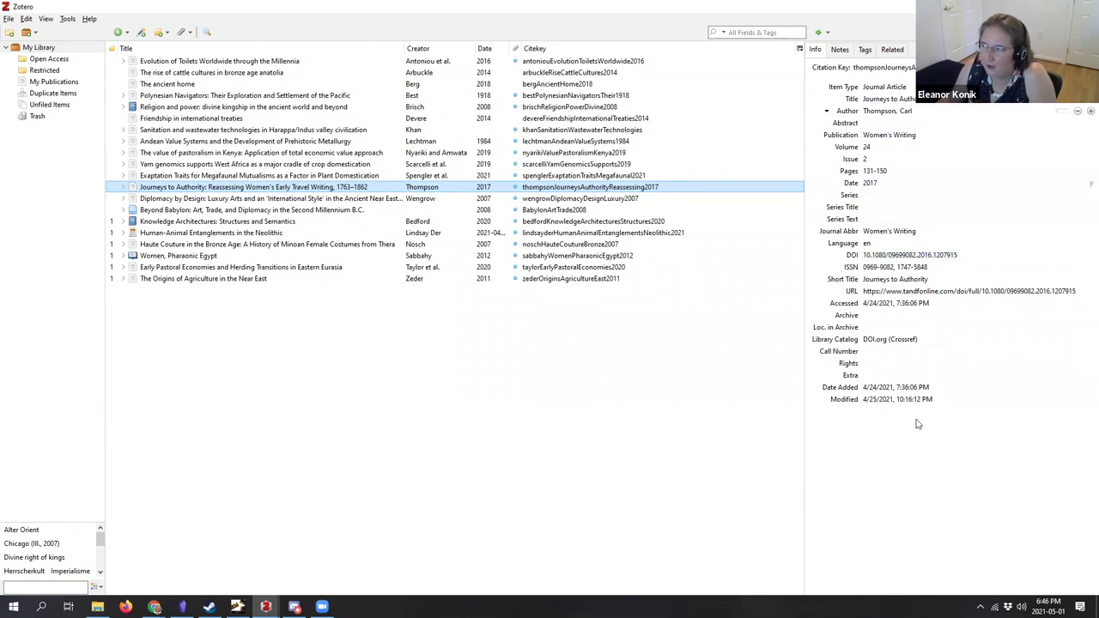
Step: Select the item's URL in Zotero, and show the article's Taylor & Francis Online page in Chrome with its web address selected
left_click(908, 293)
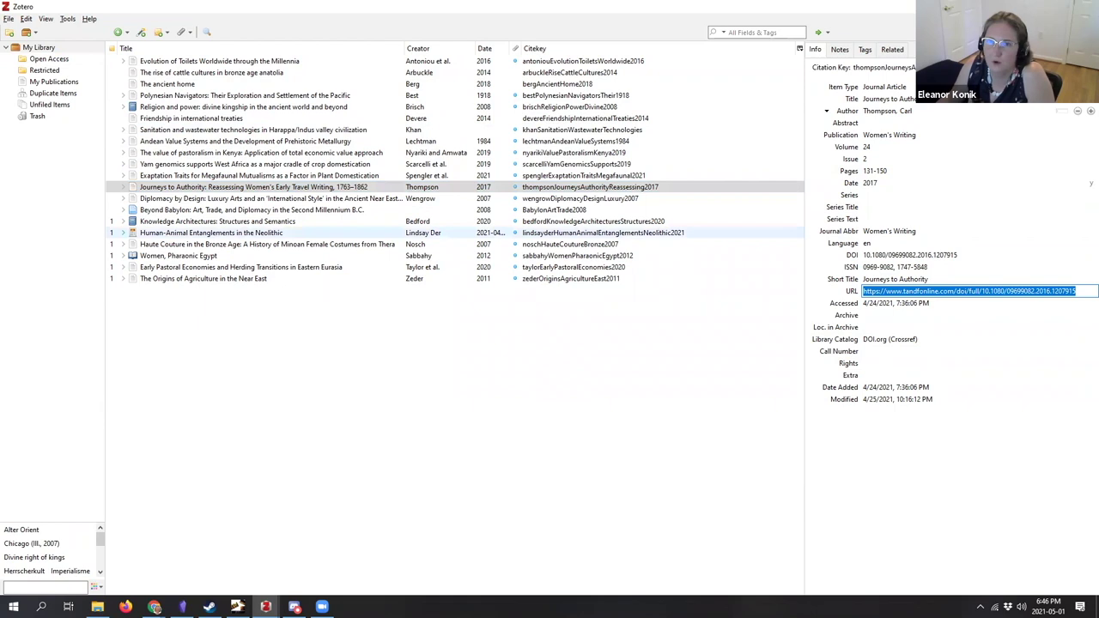
left_click(155, 607)
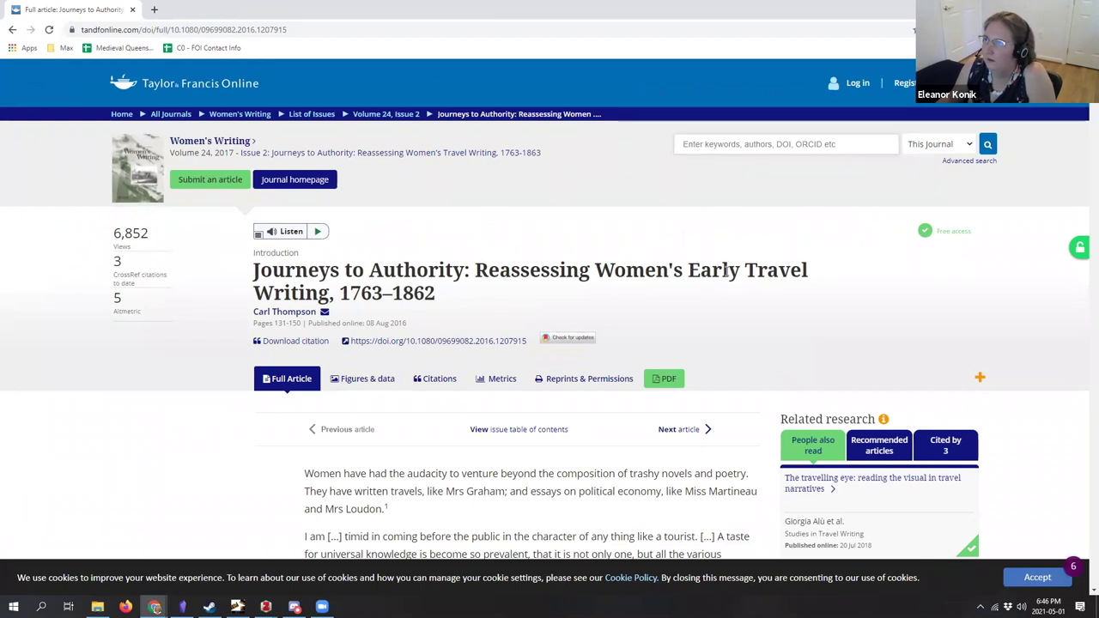
left_click(200, 31)
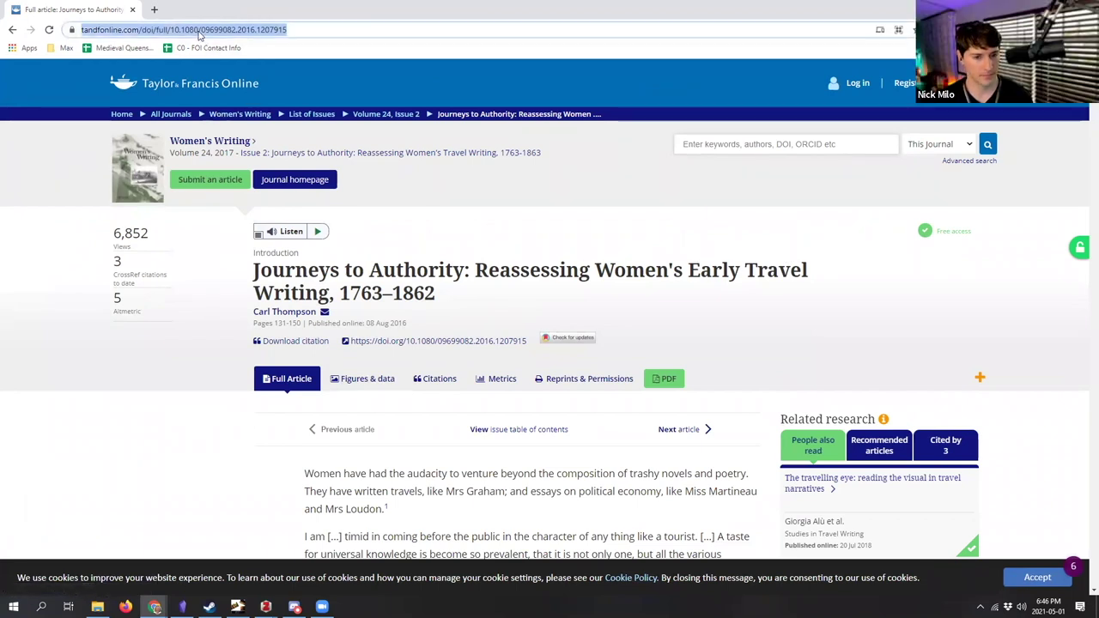
Step: Go to the ResearchRabbit website at researchrabbit.ai in place of the article page
type("read")
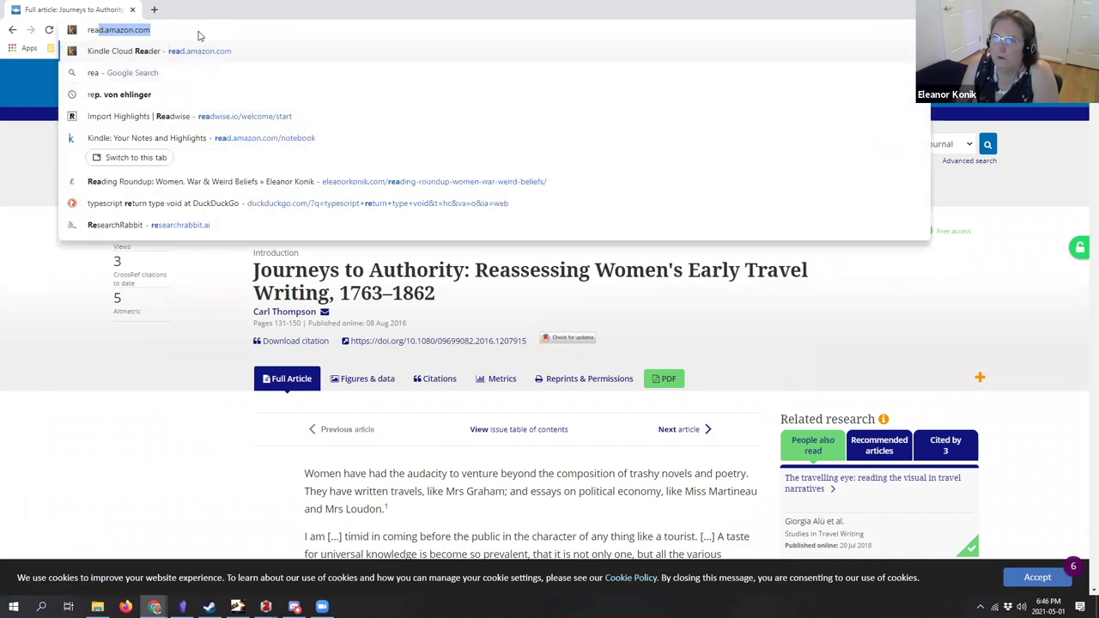
key("ctrl+a")
type("read")
key("BackSpace")
key("BackSpace")
key("BackSpace")
type("search")
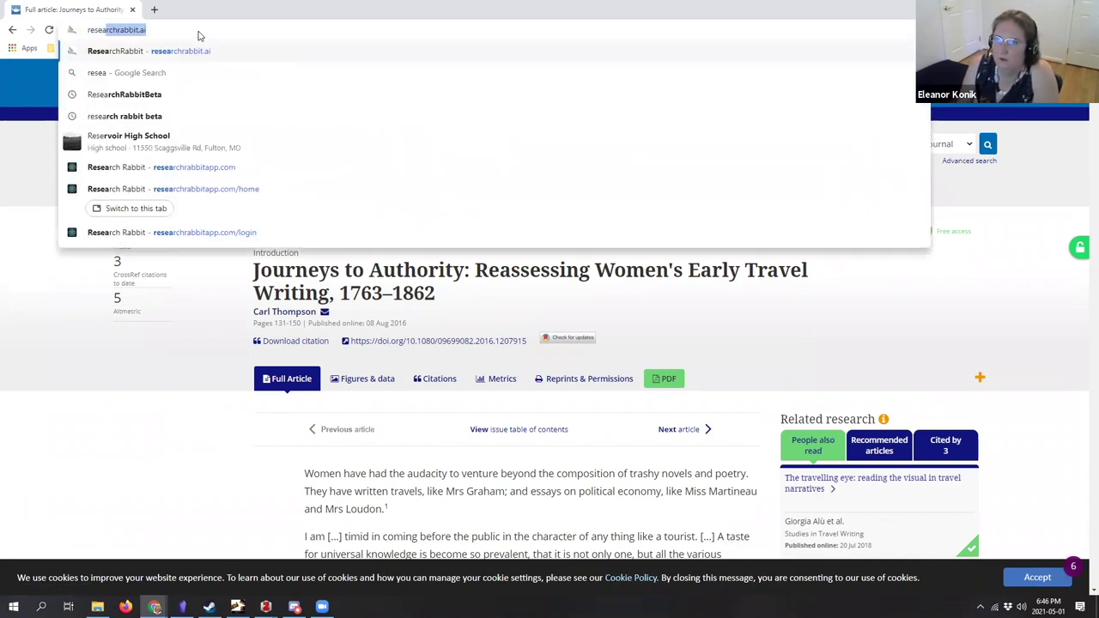
key("Return")
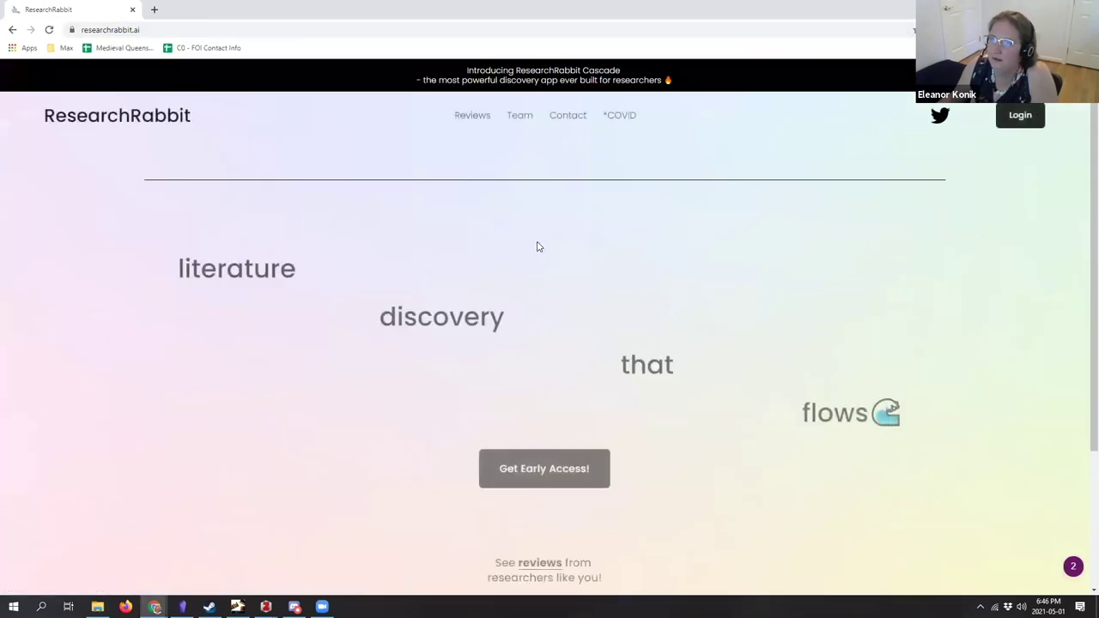
Step: Log in to ResearchRabbit with the account's e-mail address
left_click(1020, 115)
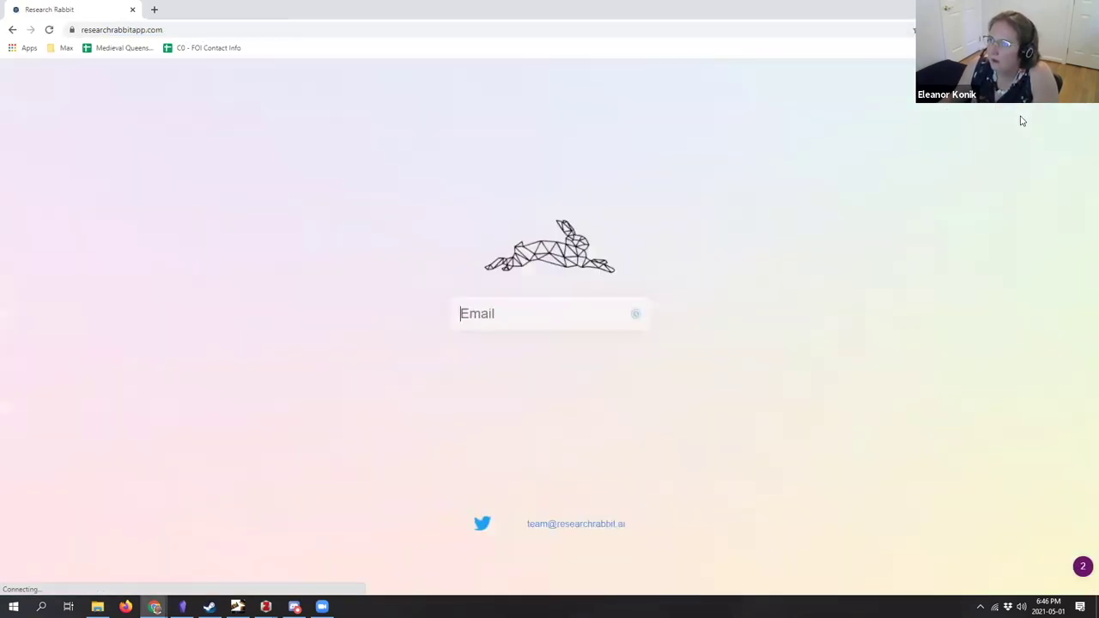
type("e")
key("Down")
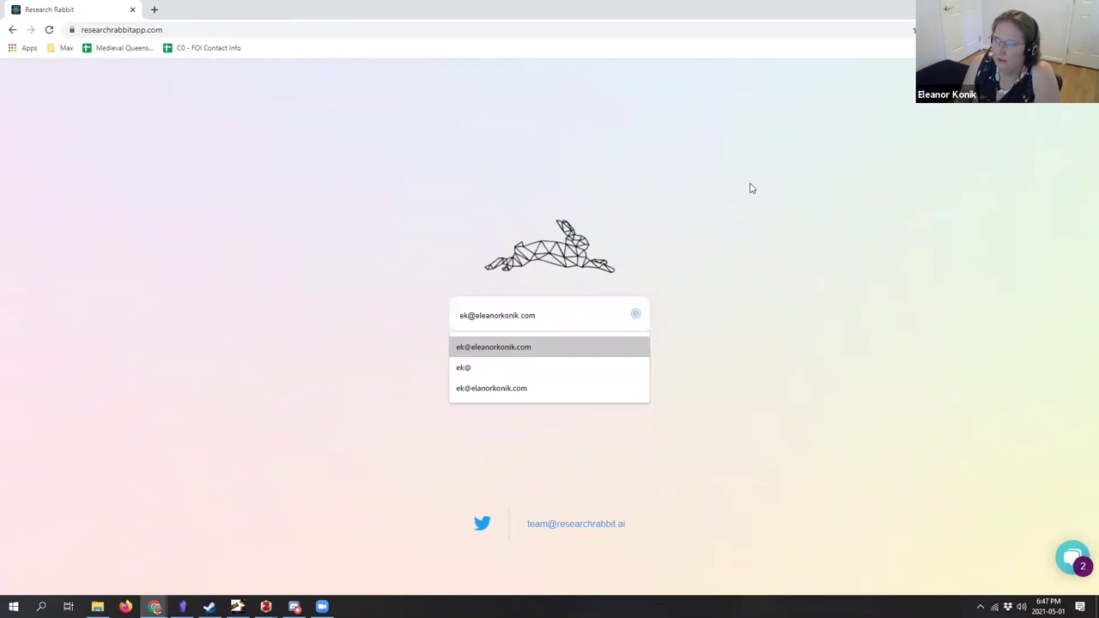
key("Return")
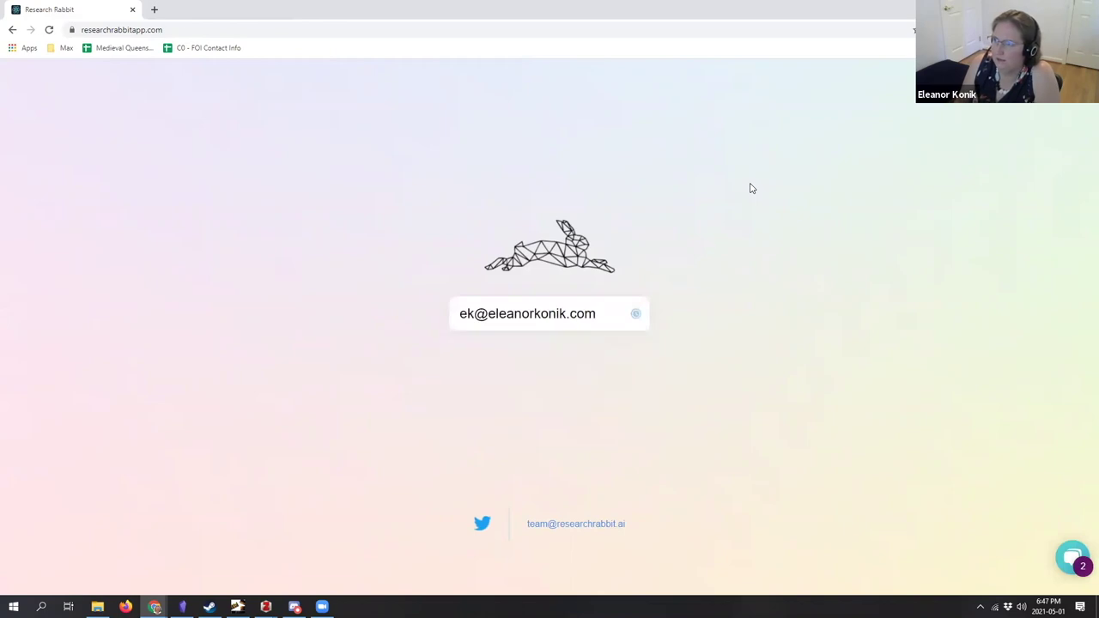
key("Return")
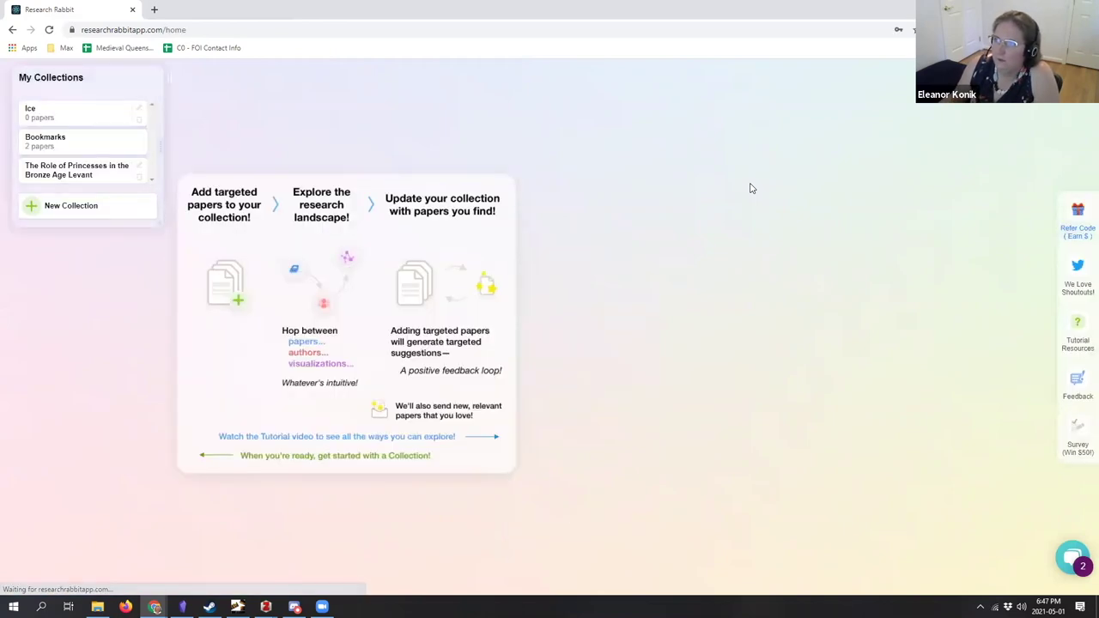
Step: In the collection "The Role of Princesses in the Bronze Age Levant", select the 2010 "Brotherhood of kings" paper and list all its citations
left_click(75, 176)
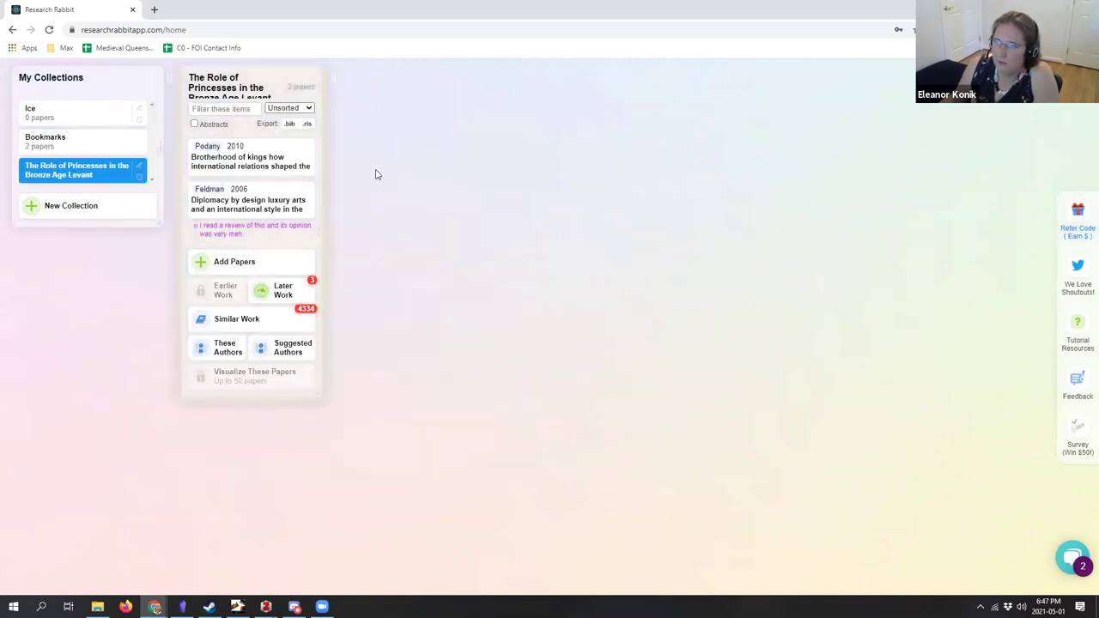
left_click(247, 165)
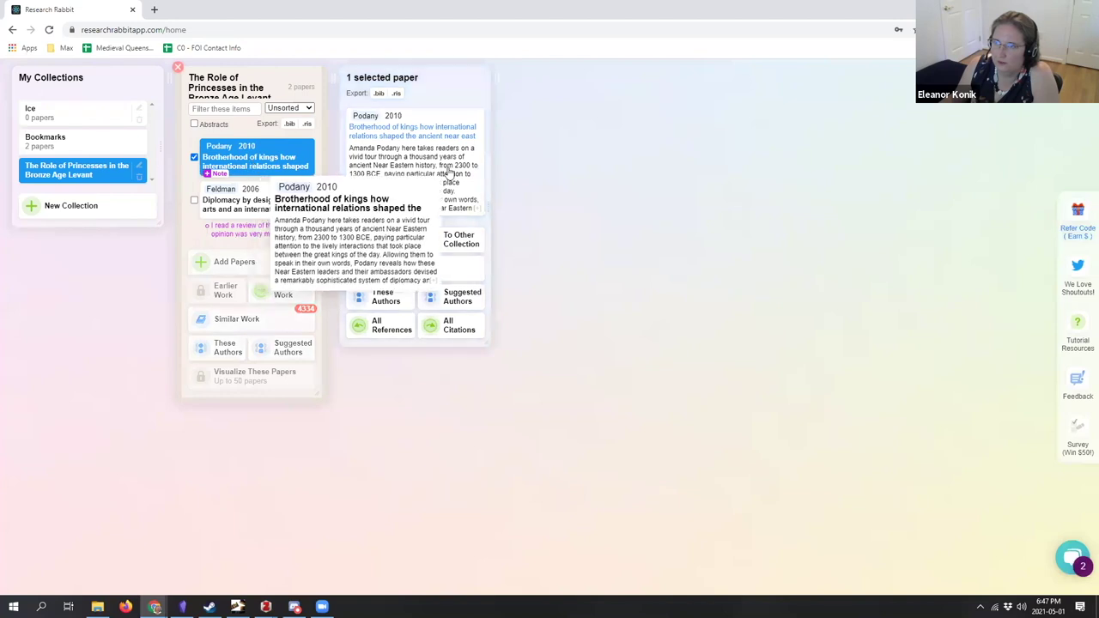
mouse_move(354, 129)
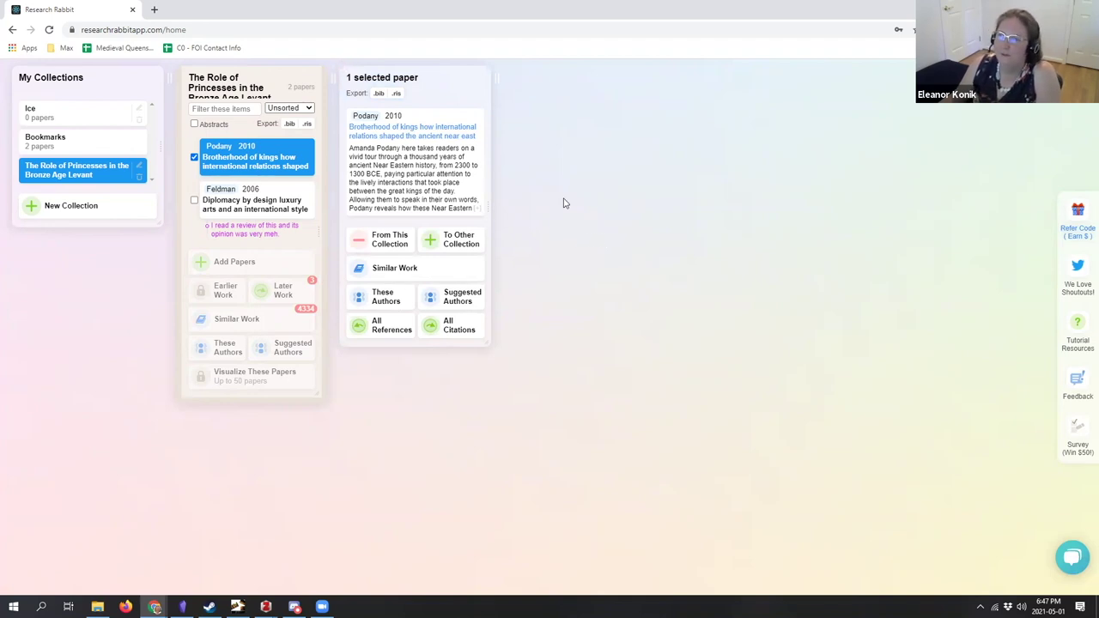
mouse_move(402, 125)
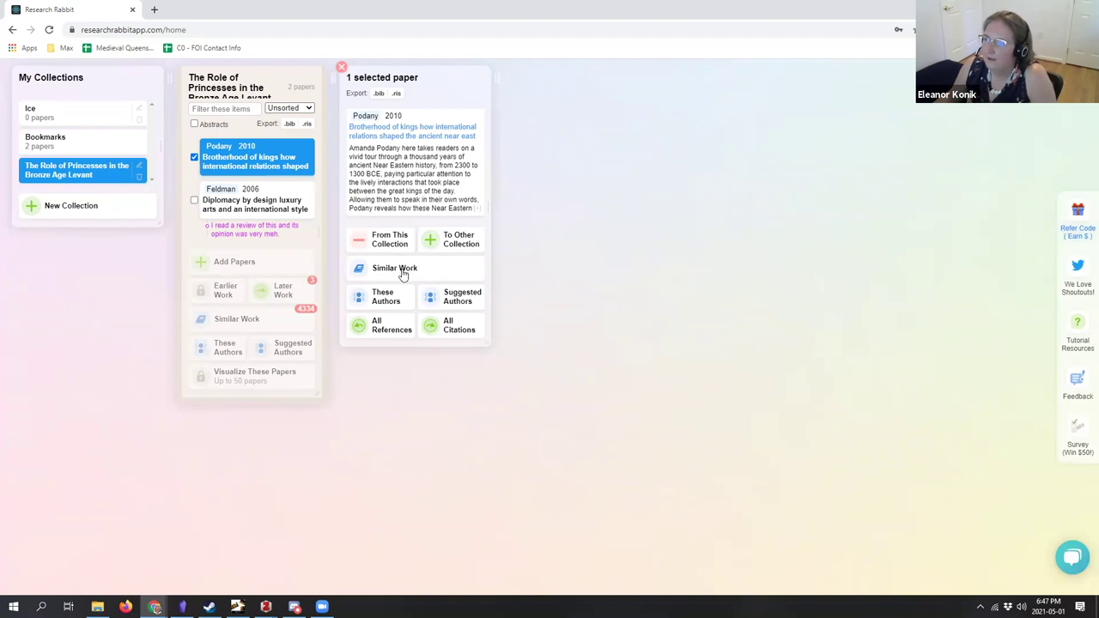
left_click(443, 327)
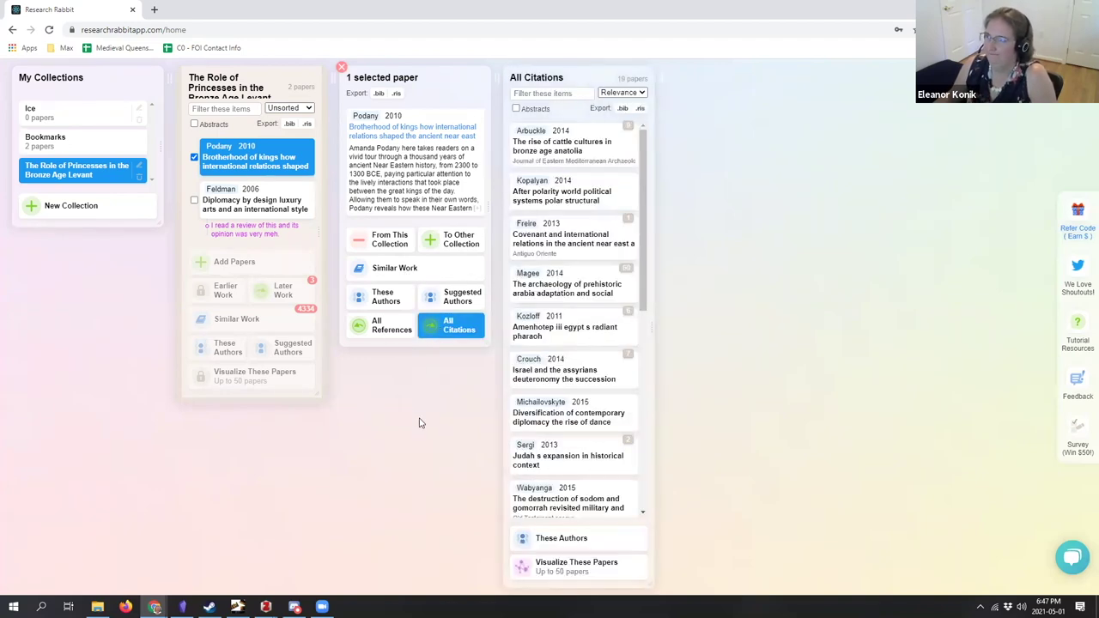
Step: Export the All Citations list as a .bib file and look through the citing papers
mouse_move(410, 161)
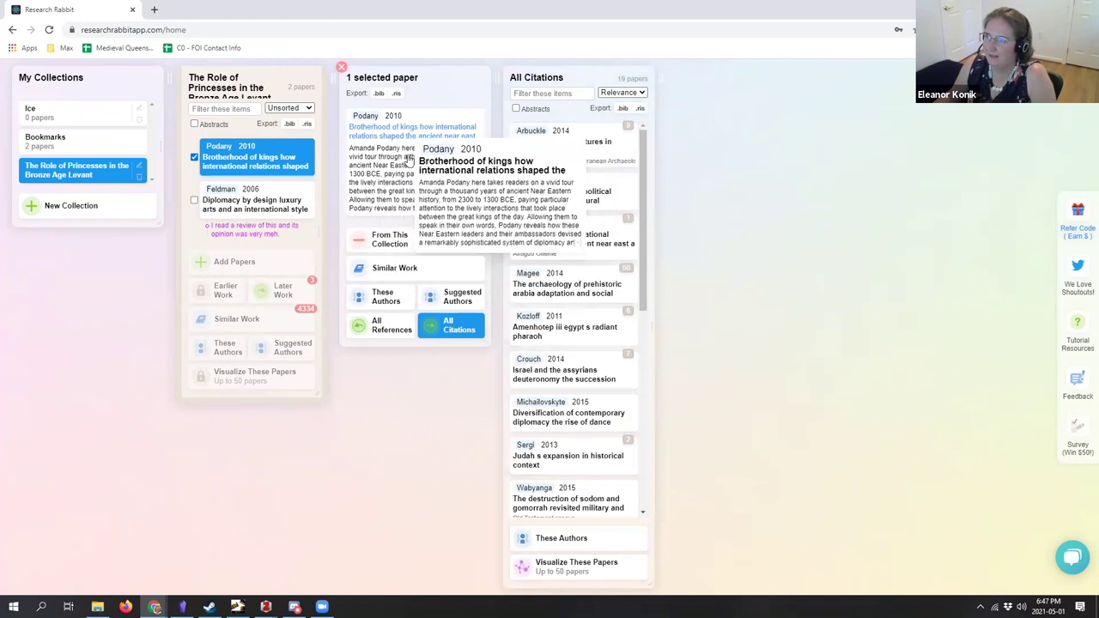
mouse_move(625, 137)
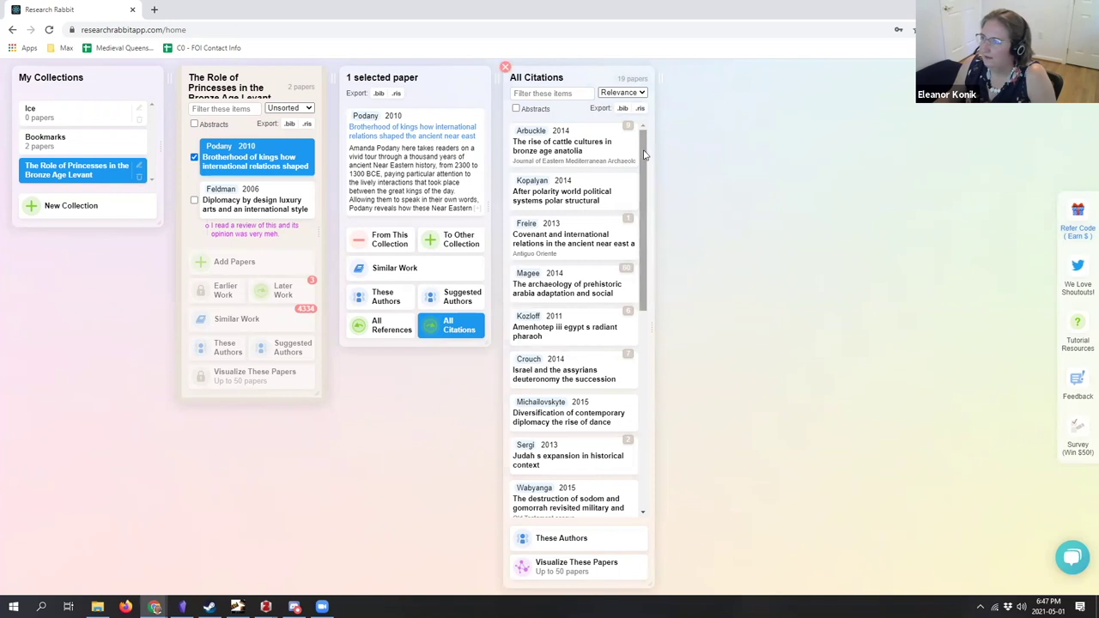
mouse_move(531, 122)
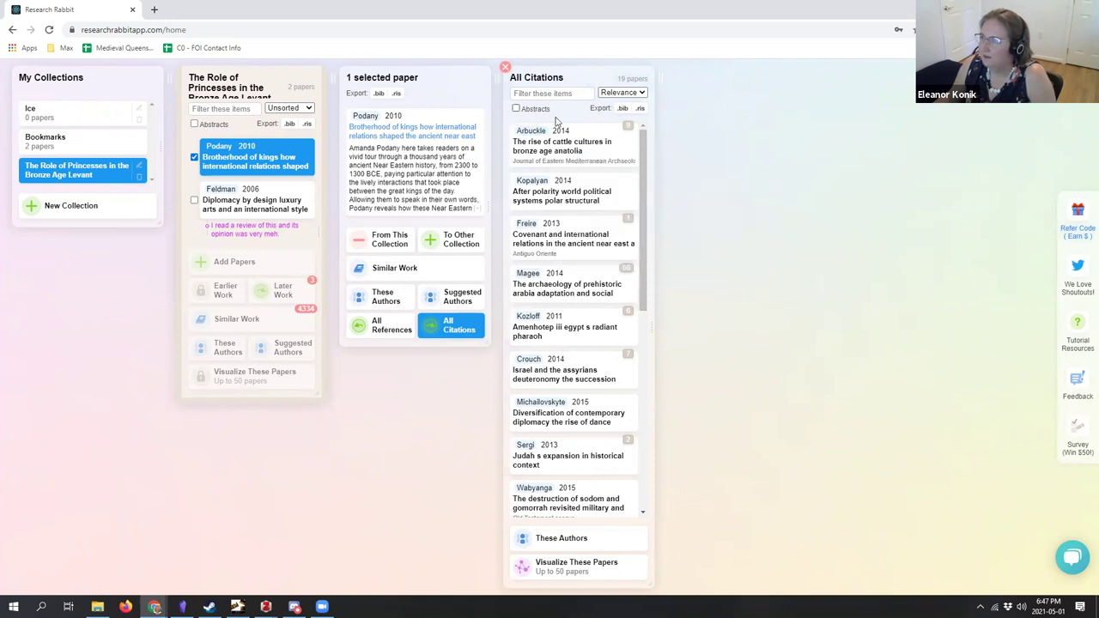
left_click(623, 110)
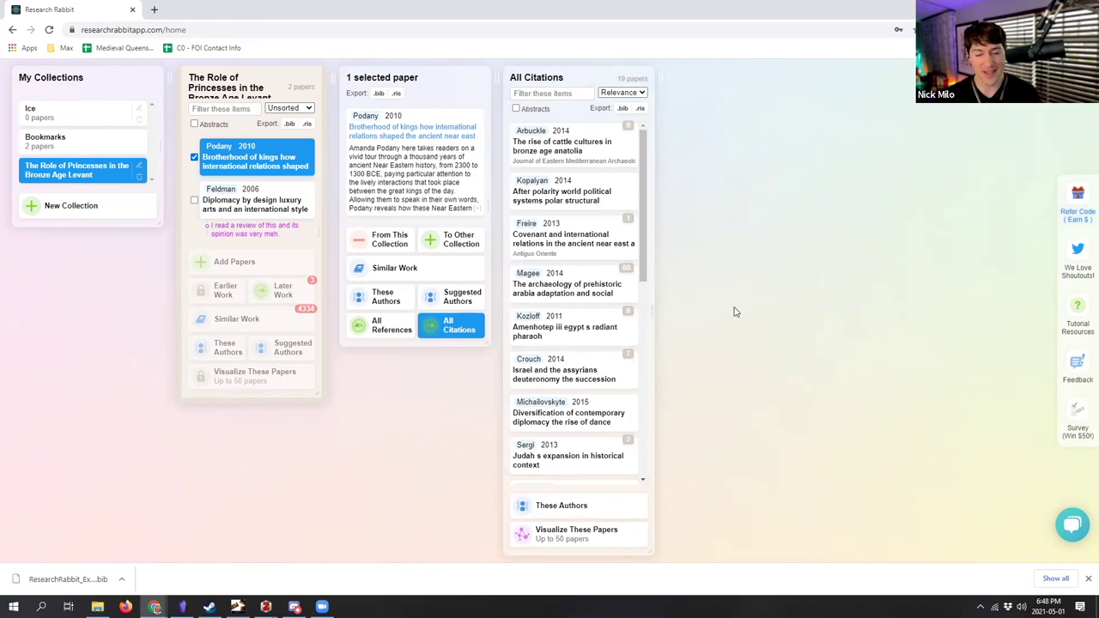
left_click_drag(647, 266, 645, 494)
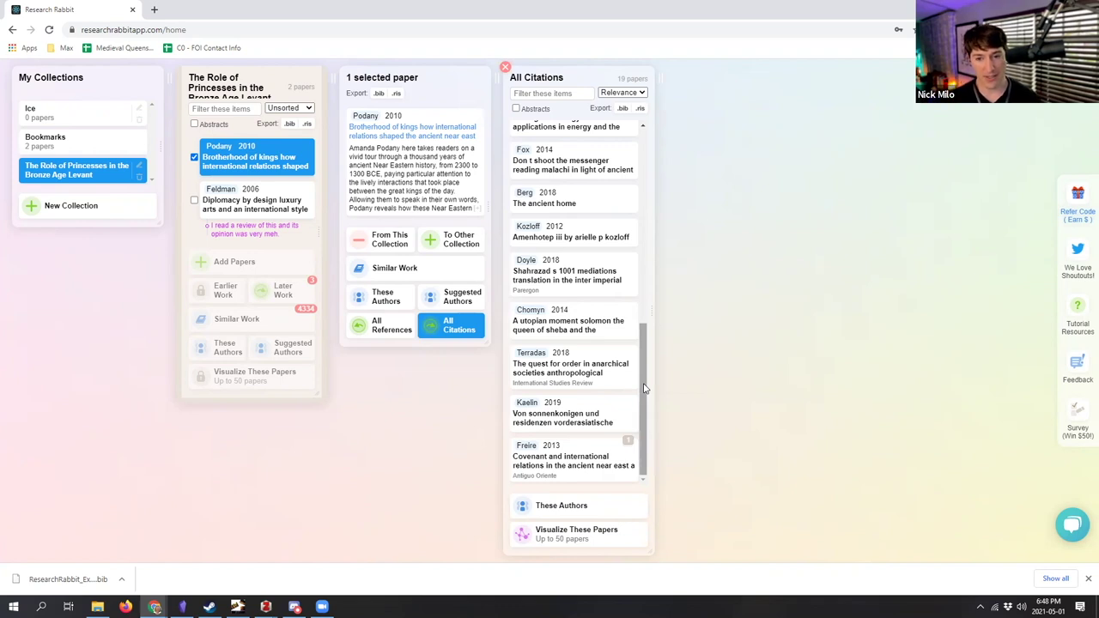
left_click_drag(644, 389, 646, 352)
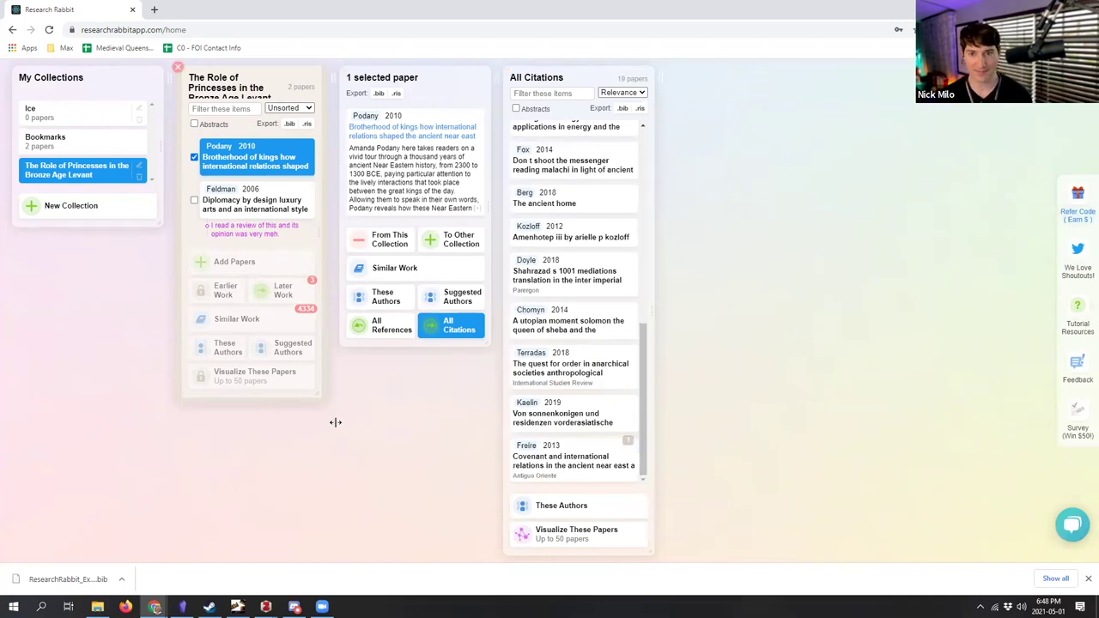
Step: Try to open the downloaded ResearchRabbit .bib file, and switch to the Zotero library window
left_click(89, 581)
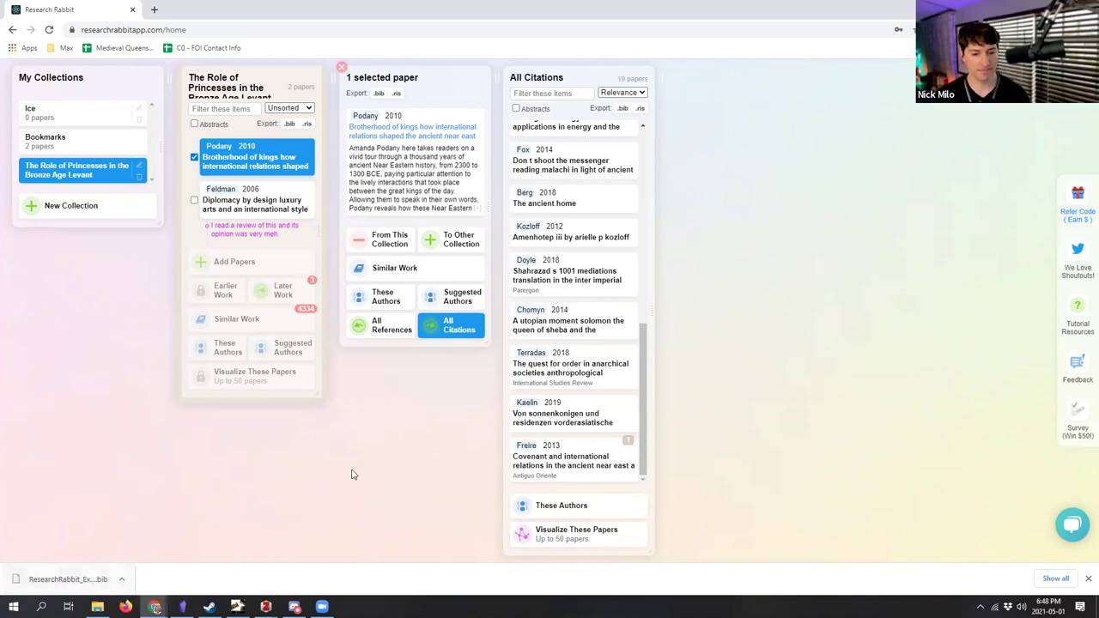
mouse_move(265, 607)
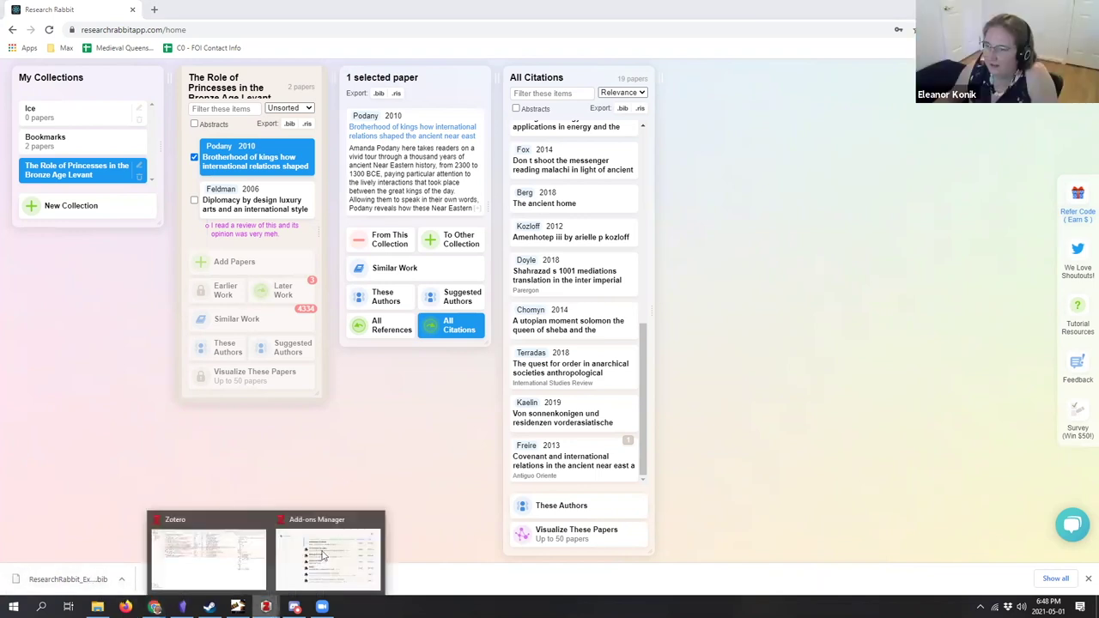
left_click(327, 554)
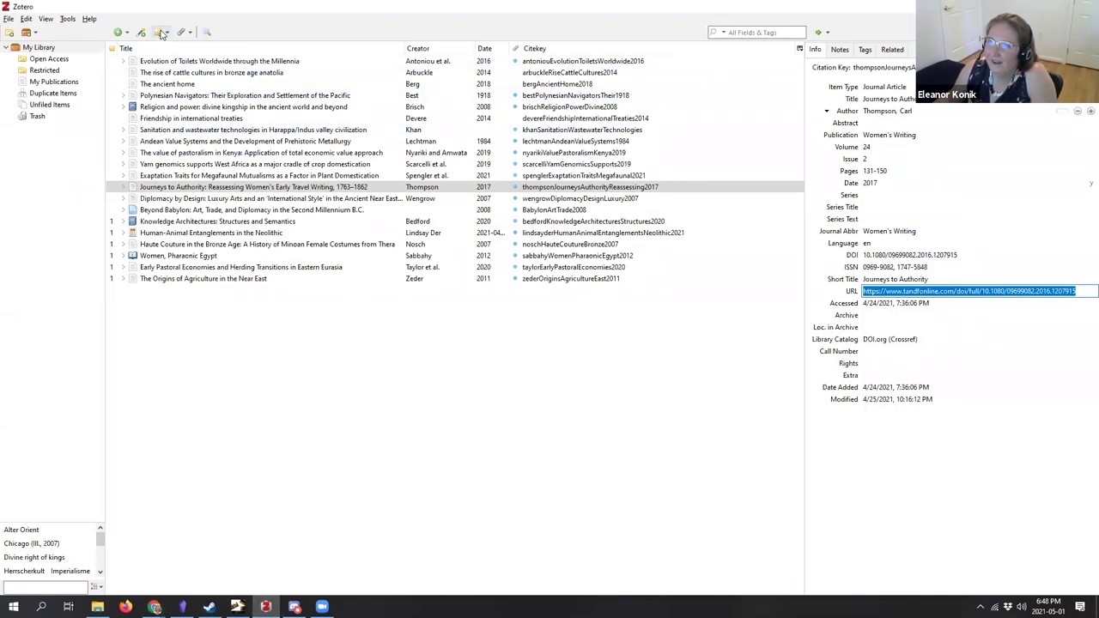
left_click(161, 33)
left_click(189, 33)
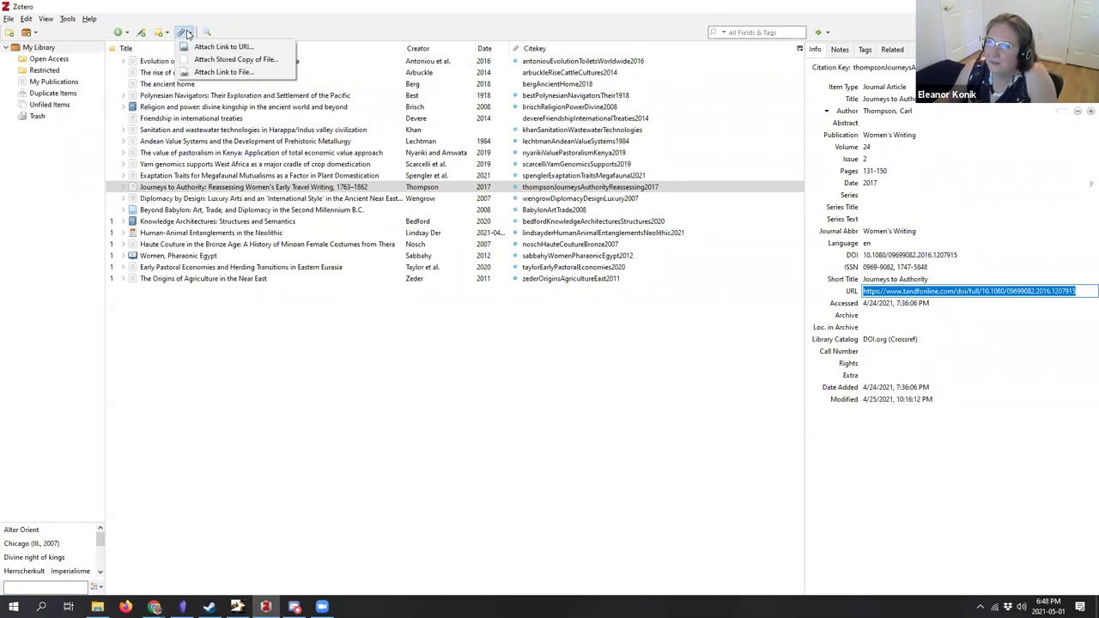
left_click(129, 34)
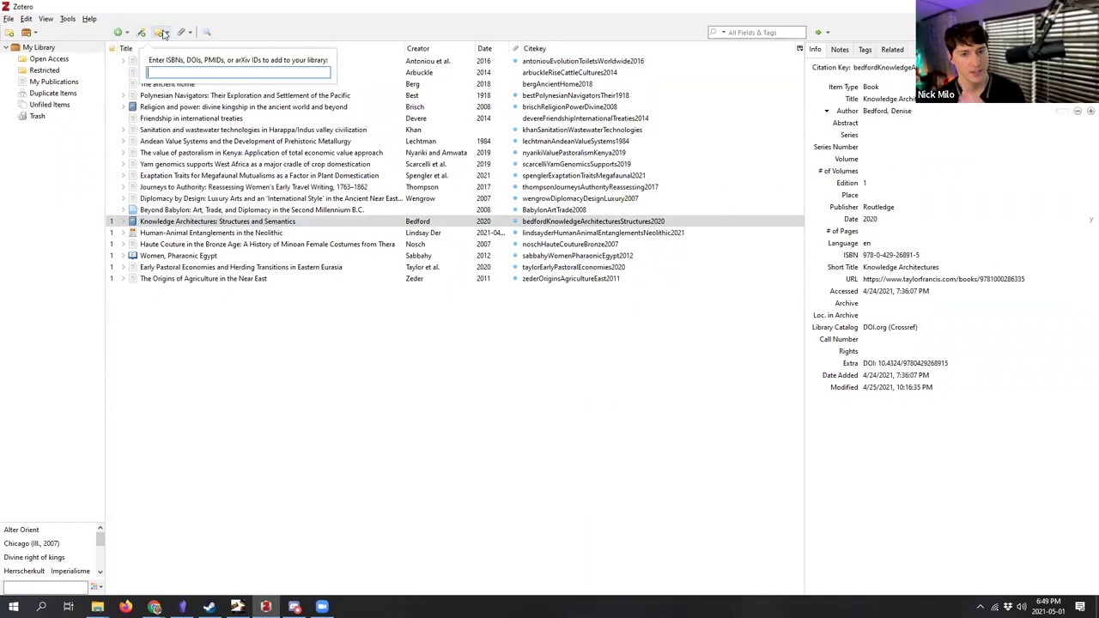
left_click(162, 33)
left_click(187, 33)
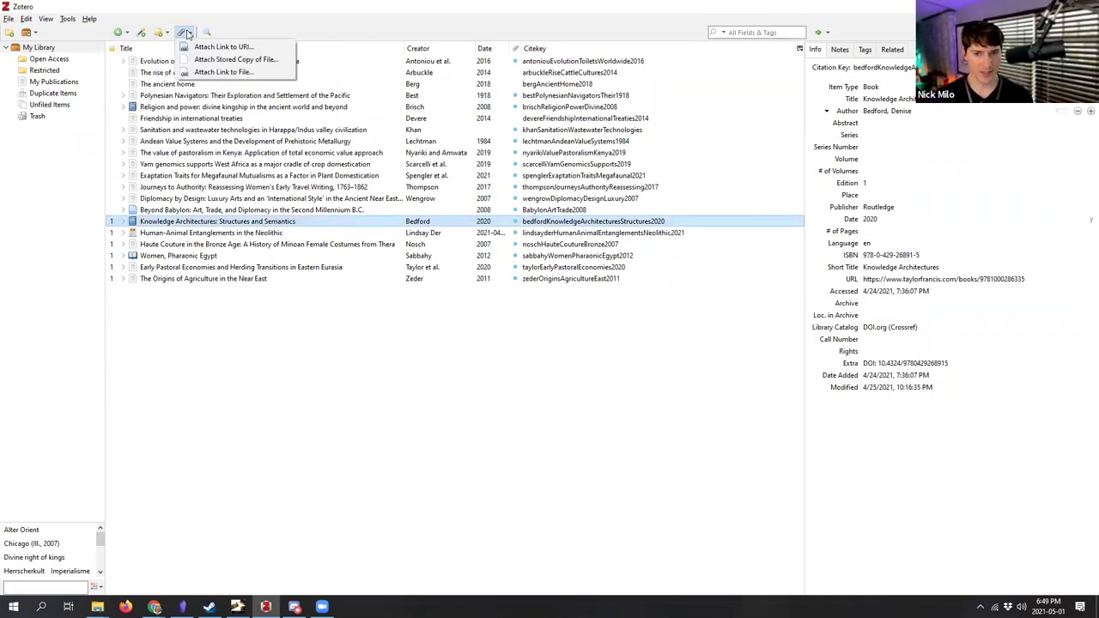
left_click(46, 19)
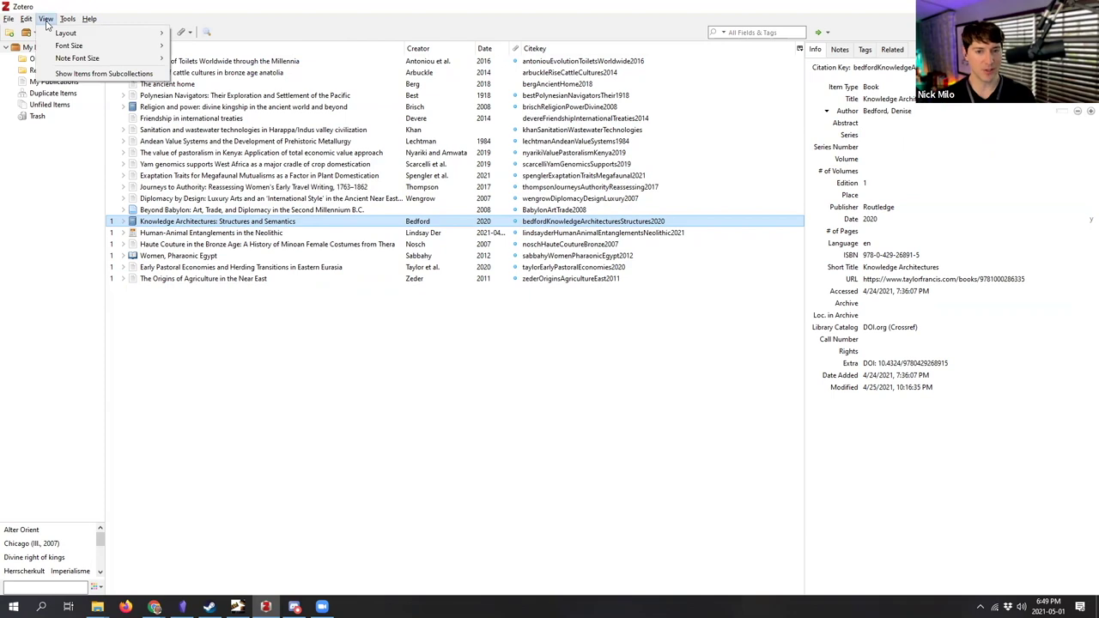
mouse_move(23, 24)
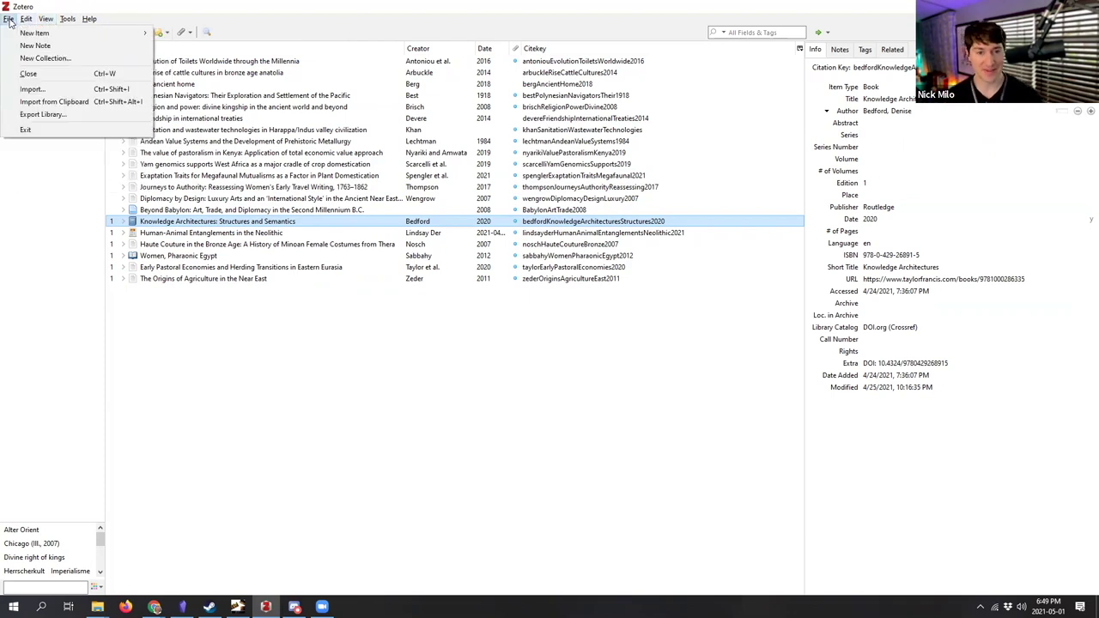
left_click(33, 89)
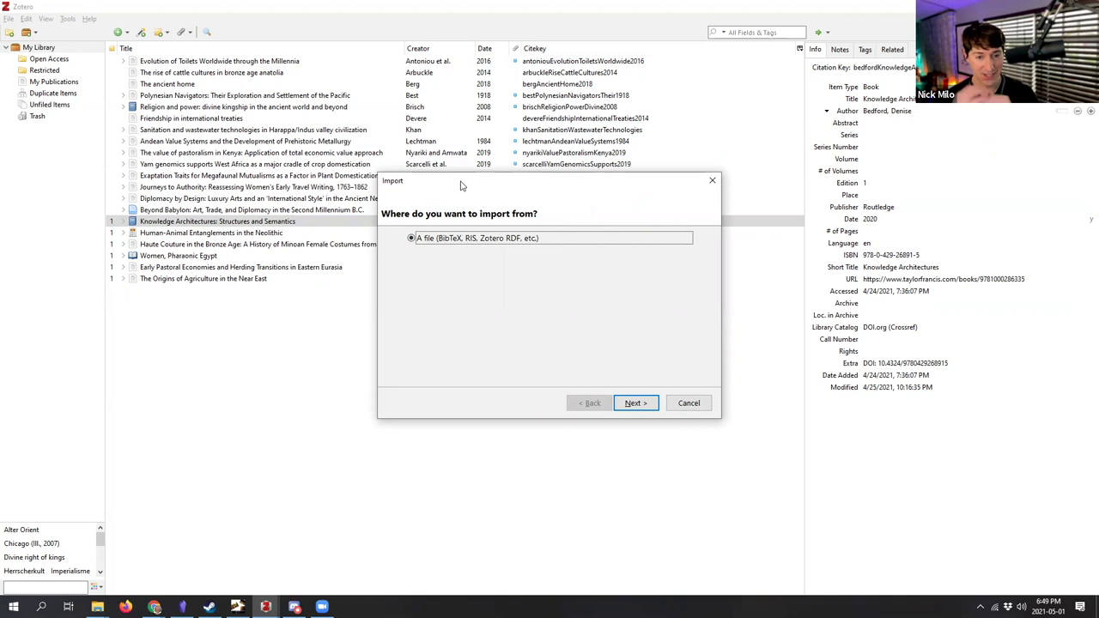
left_click_drag(458, 187, 363, 315)
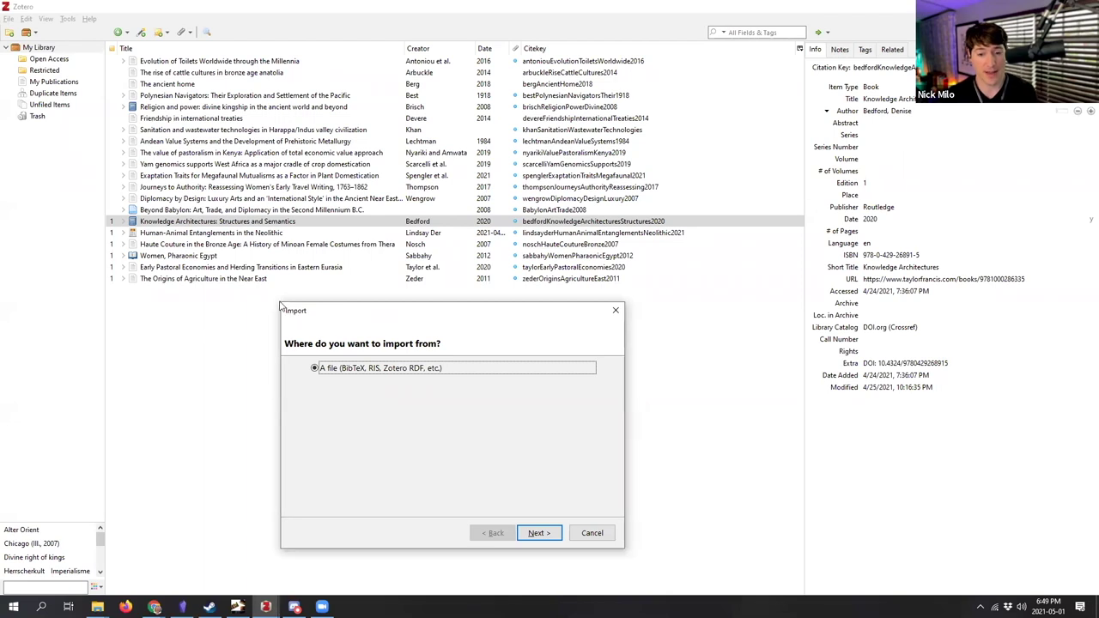
left_click_drag(308, 317, 276, 307)
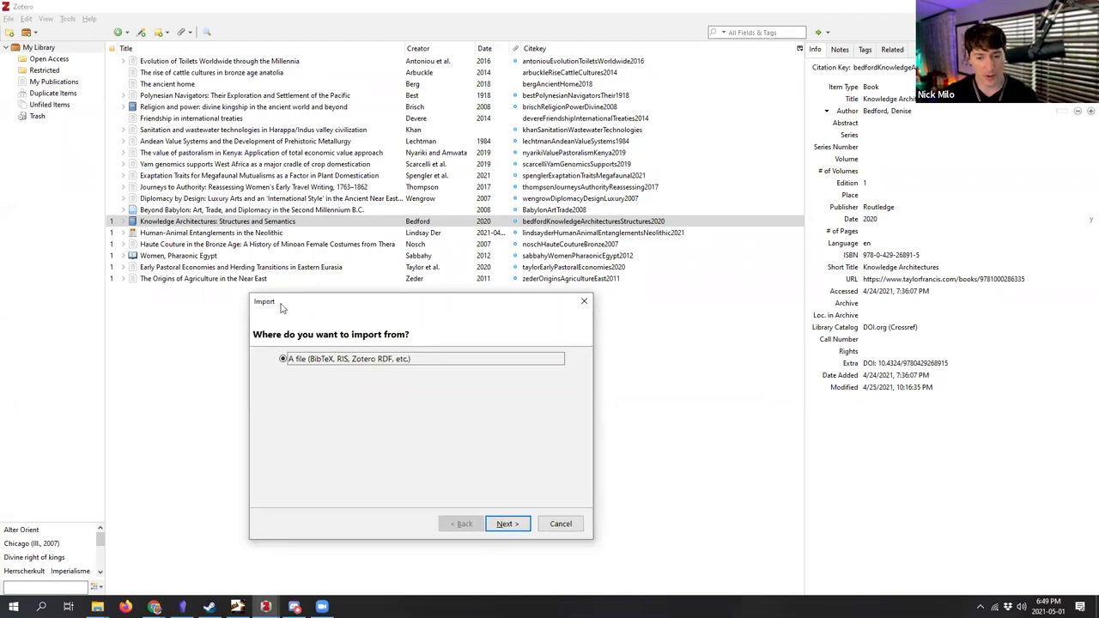
left_click(561, 523)
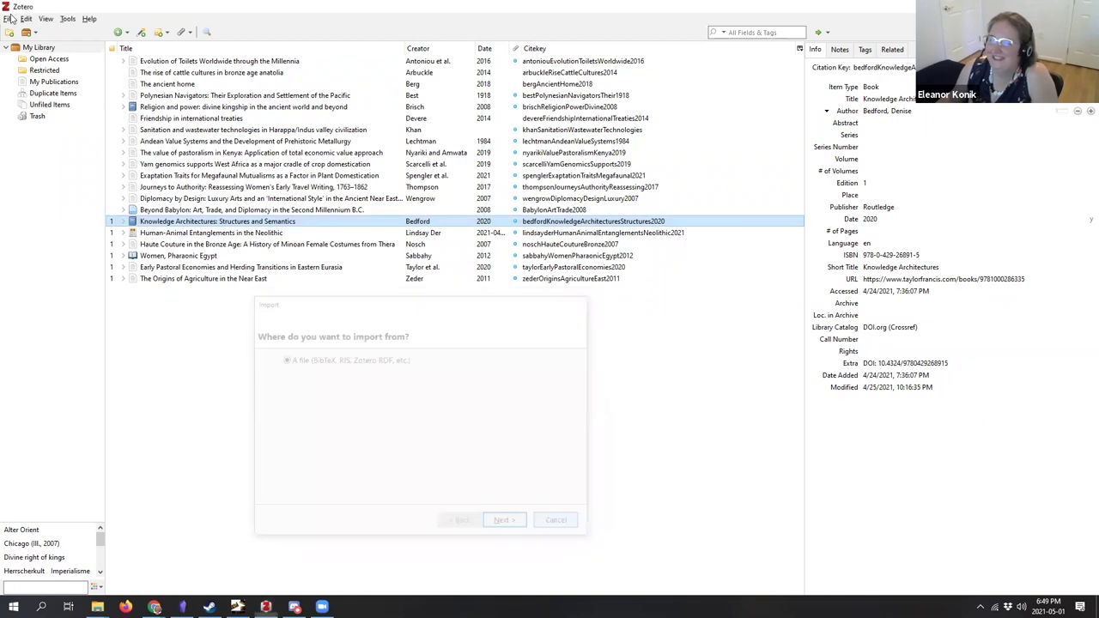
Step: Import the ResearchRabbit .bib file from Downloads into a new Zotero collection, copying files to the Zotero storage folder
left_click(8, 18)
left_click(32, 89)
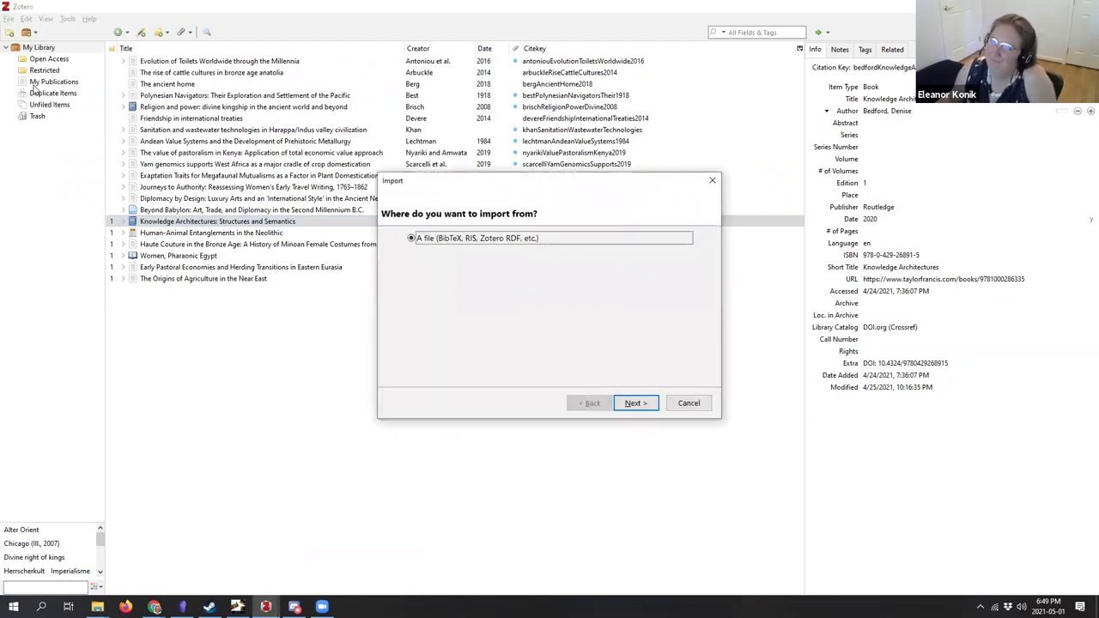
left_click(641, 406)
scroll(355, 313, "up", 5)
left_click(353, 306)
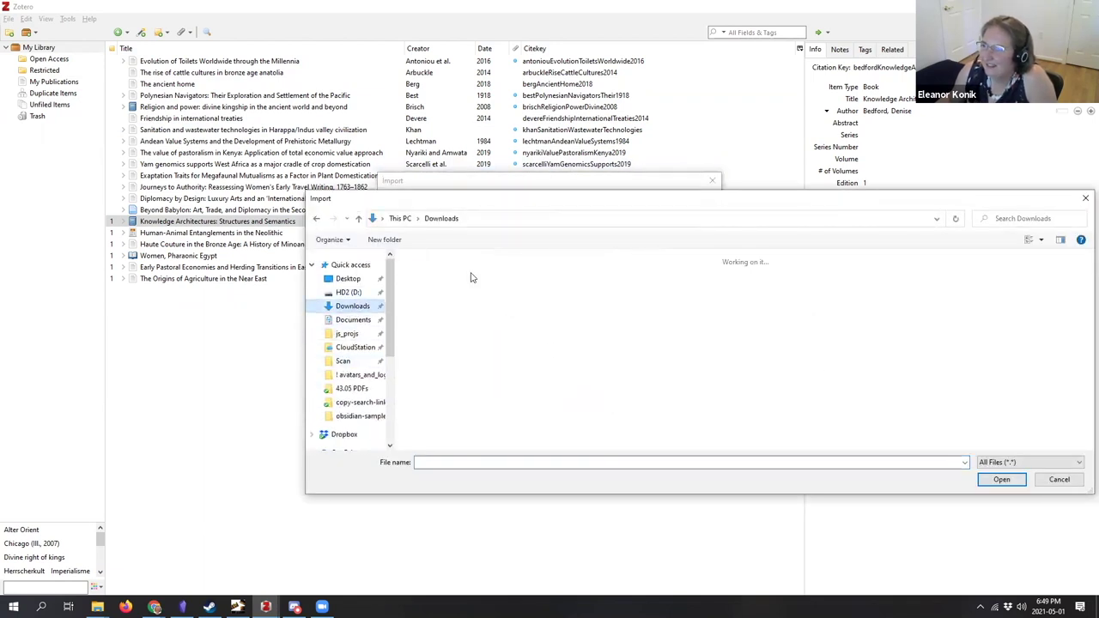
double_click(514, 284)
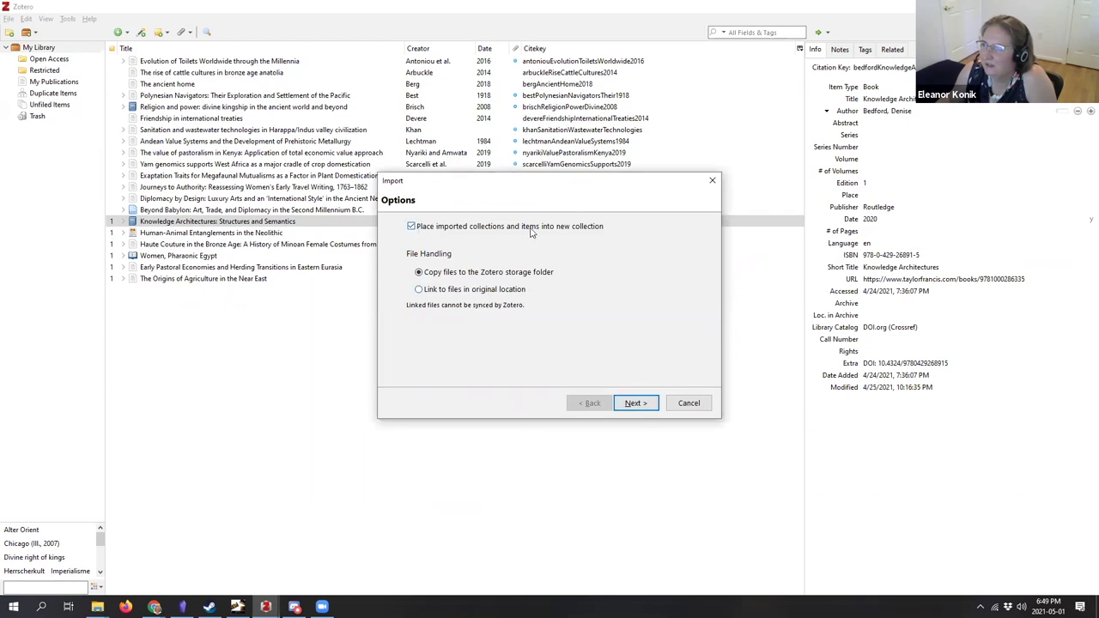
left_click(636, 404)
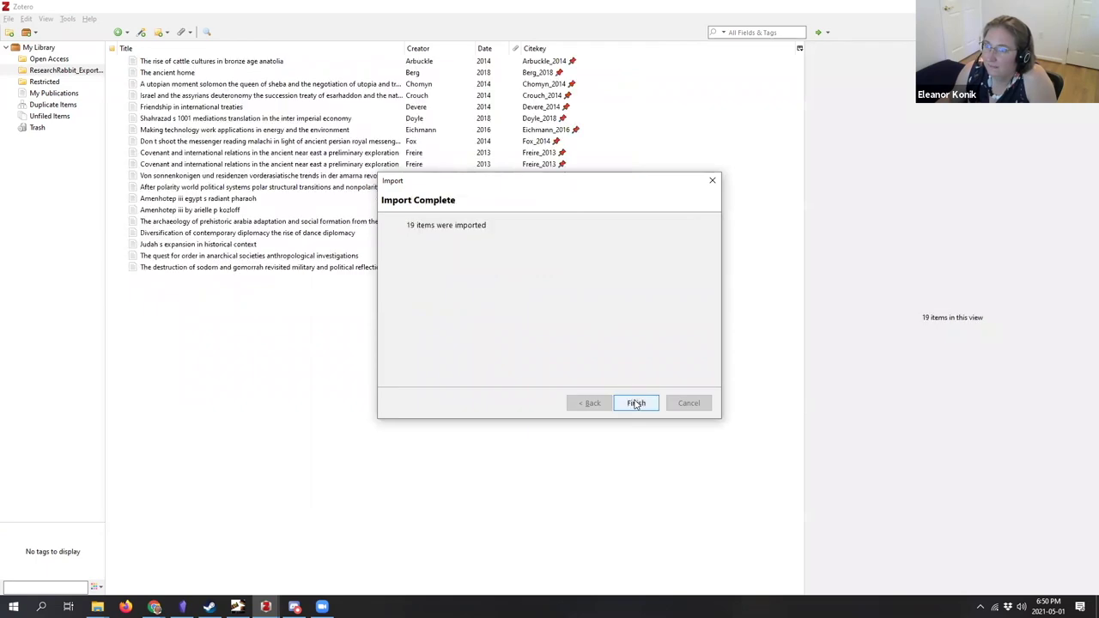
left_click(636, 402)
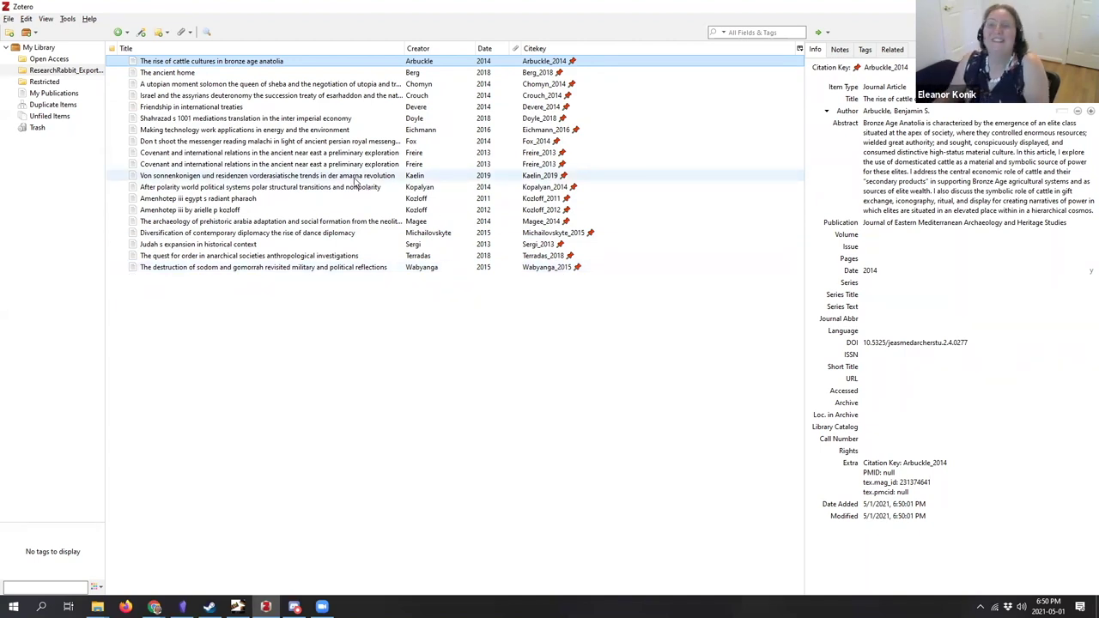
Step: Create an APA 7th edition bibliography entry for the first "Covenant and international relations in the ancient near east" paper and copy it to the clipboard
right_click(334, 142)
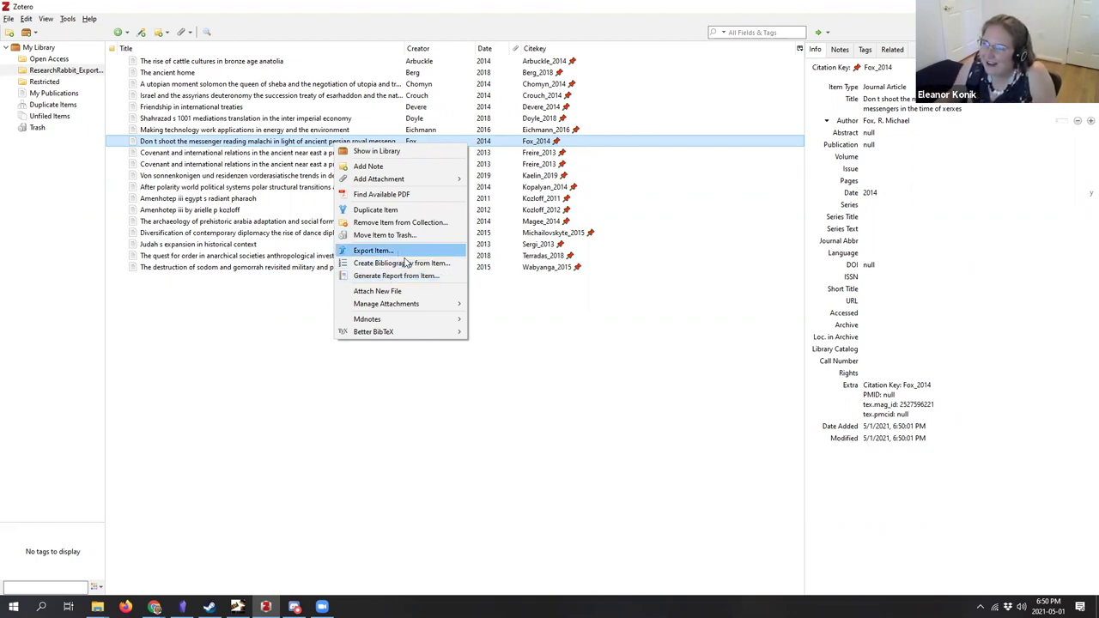
right_click(281, 153)
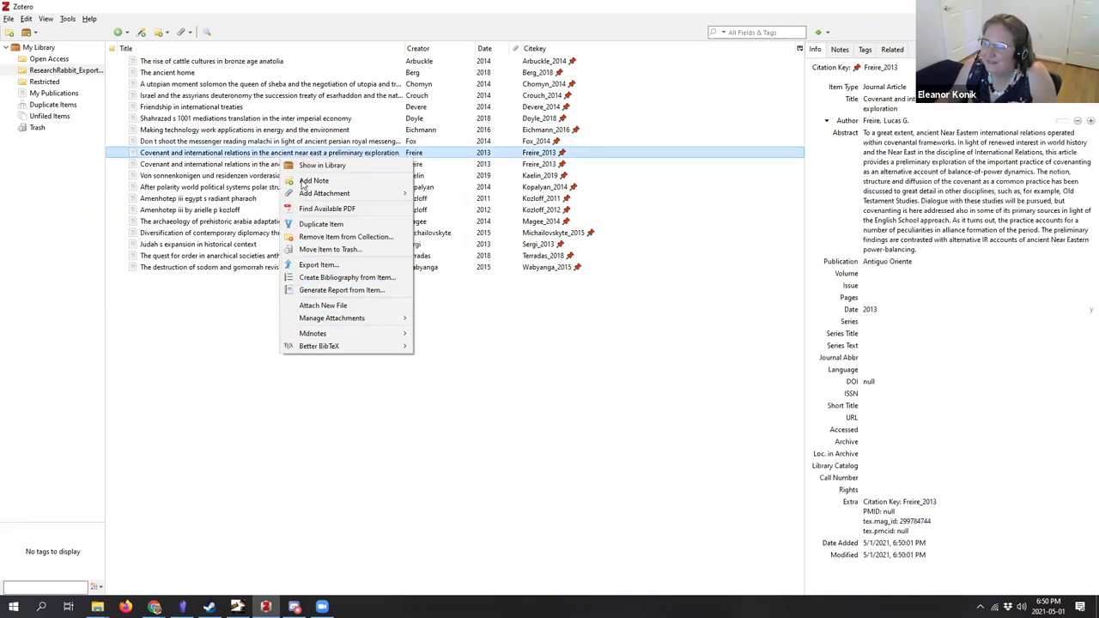
left_click(371, 278)
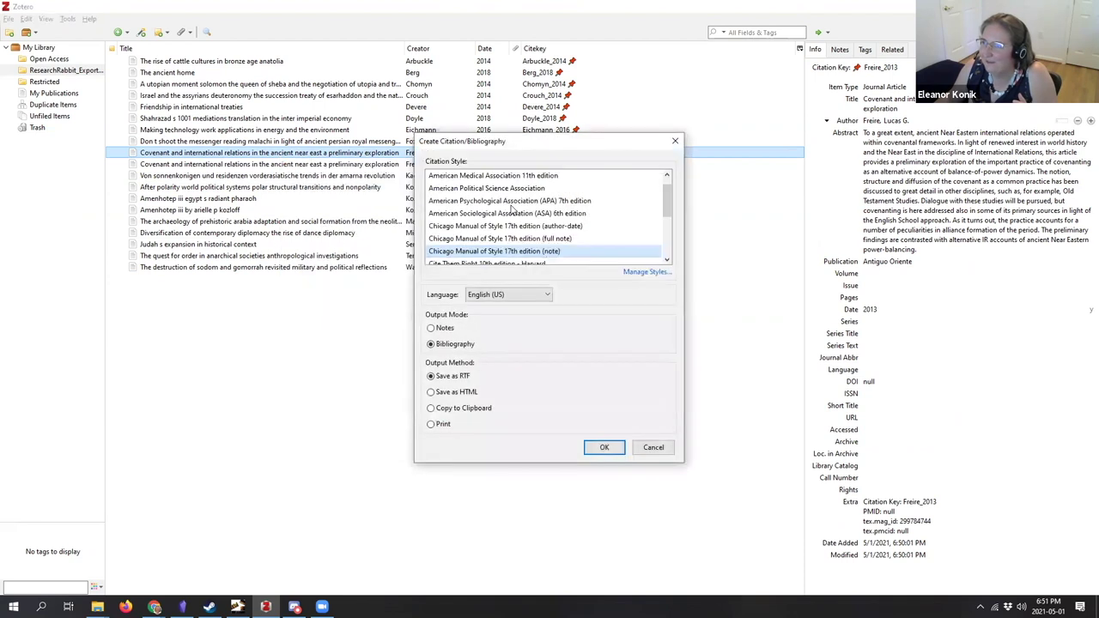
left_click(500, 189)
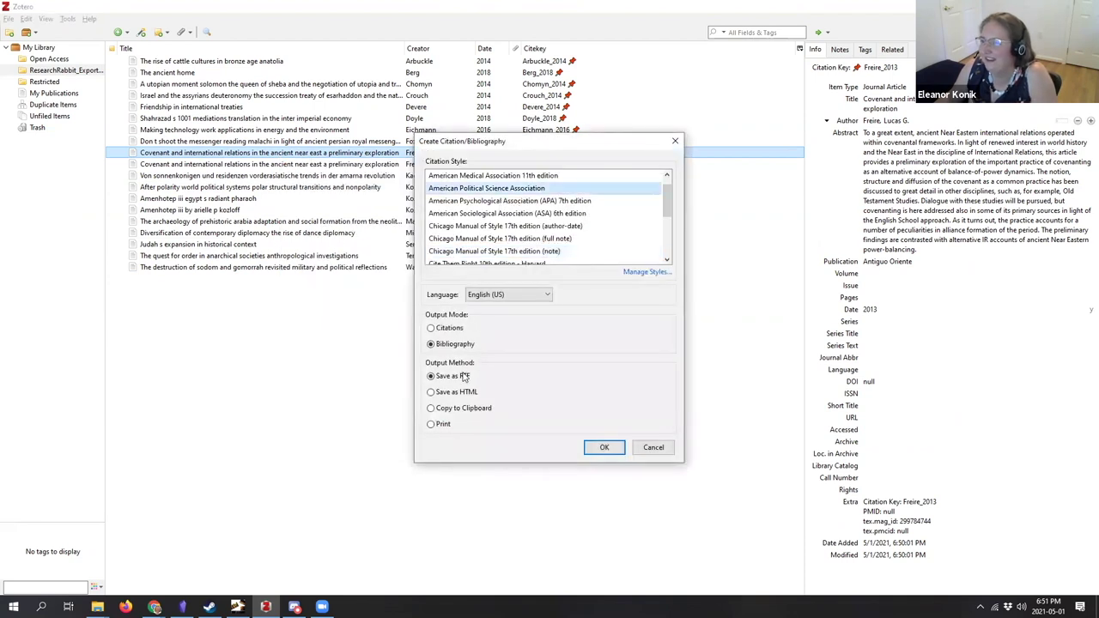
left_click(466, 410)
left_click_drag(667, 199, 661, 172)
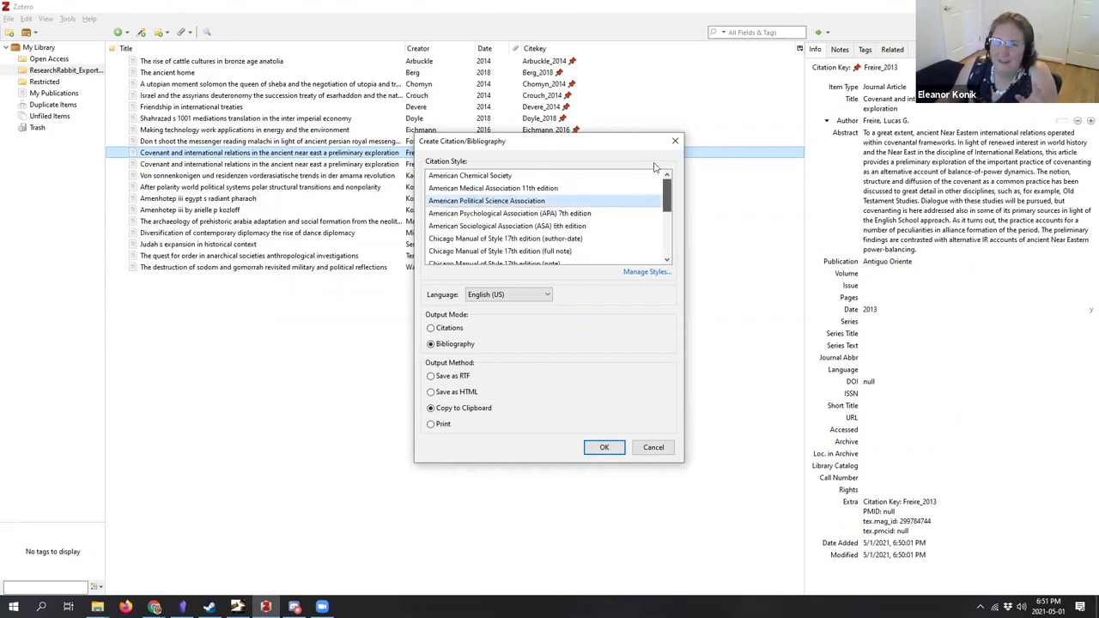
left_click(507, 226)
left_click(507, 241)
left_click(509, 214)
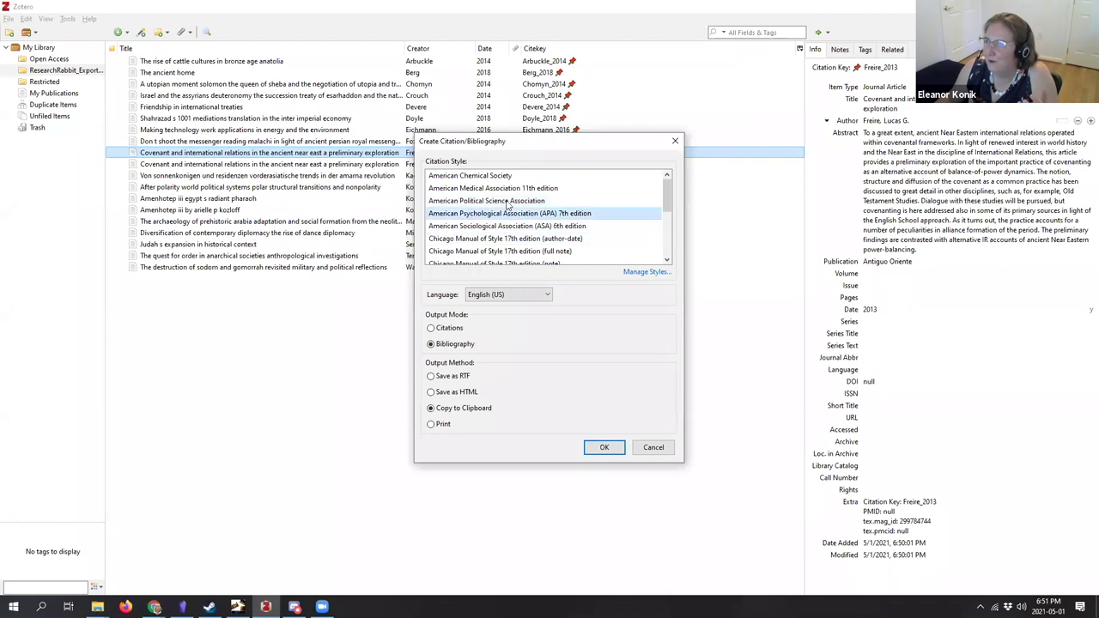
left_click(595, 448)
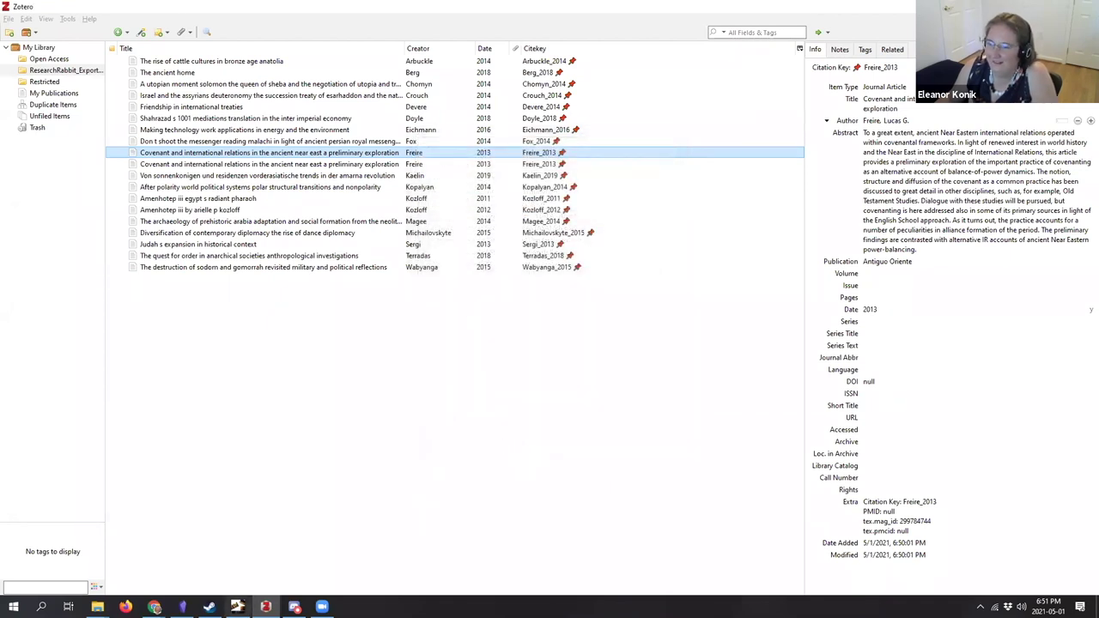
Step: Switch to Obsidian and paste the copied bibliography entry below {{notes}} in the Mdnotes Default Template note
key("alt+Tab")
left_click(215, 432)
type("Freire, L. G. (2013). Covenant and international relations in the ancient near east a preliminary exploration. _Antiguo Oriente_. [https://doi.org/null](https://doi.org/null)")
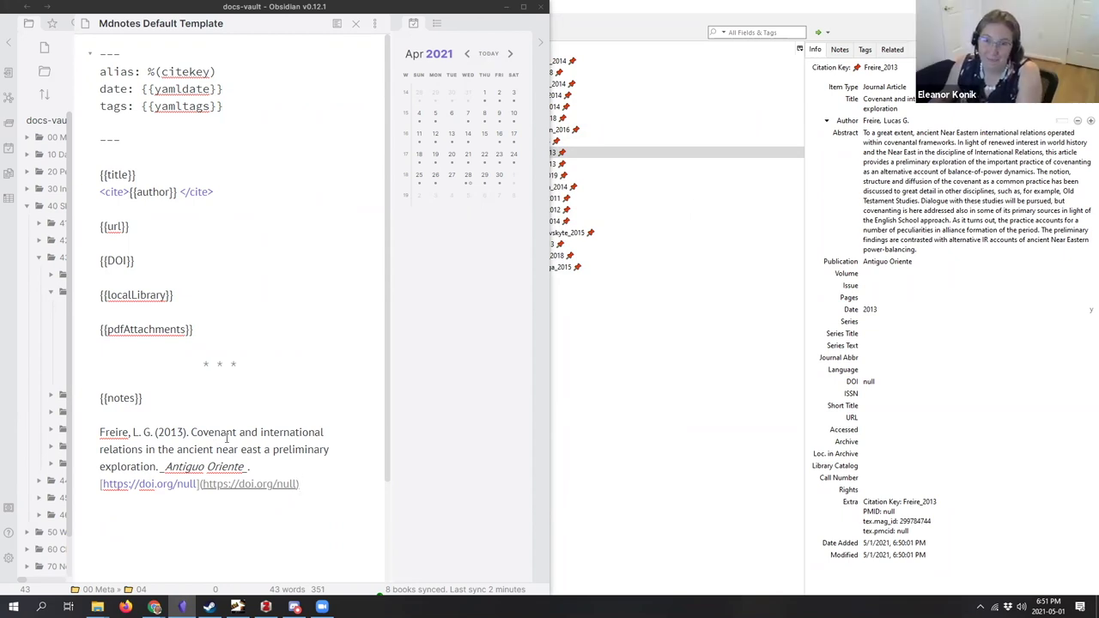
Step: Delete the pasted bibliography entry from the template note and switch back to Zotero
triple_click(227, 438)
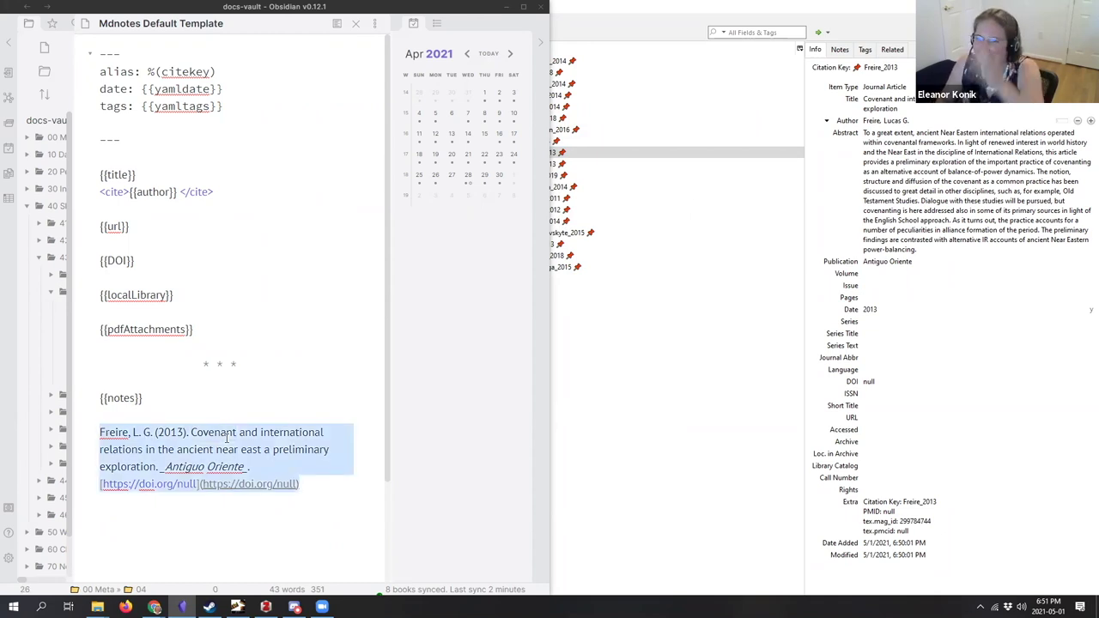
key("BackSpace")
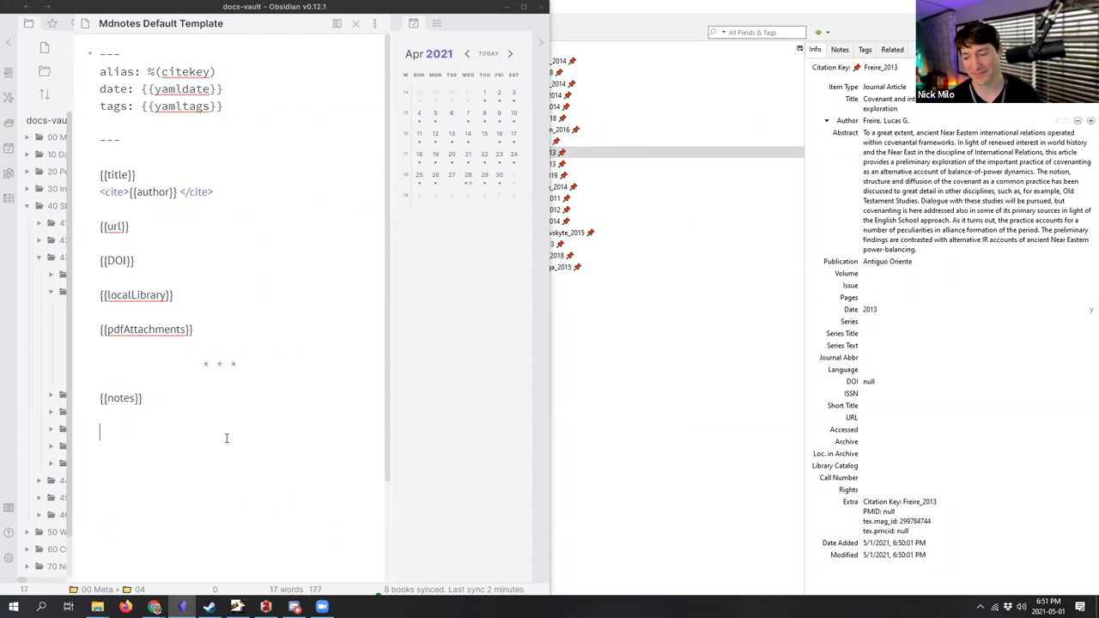
left_click(596, 323)
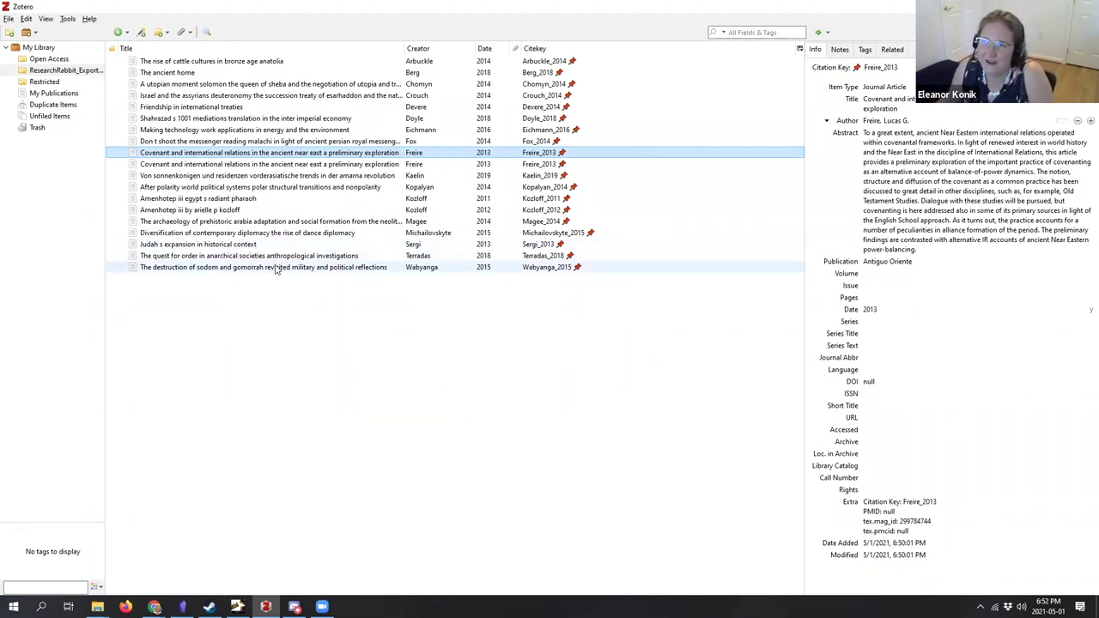
Step: Select all papers in the imported ResearchRabbit collection and unpin their BibTeX keys
left_click(272, 63)
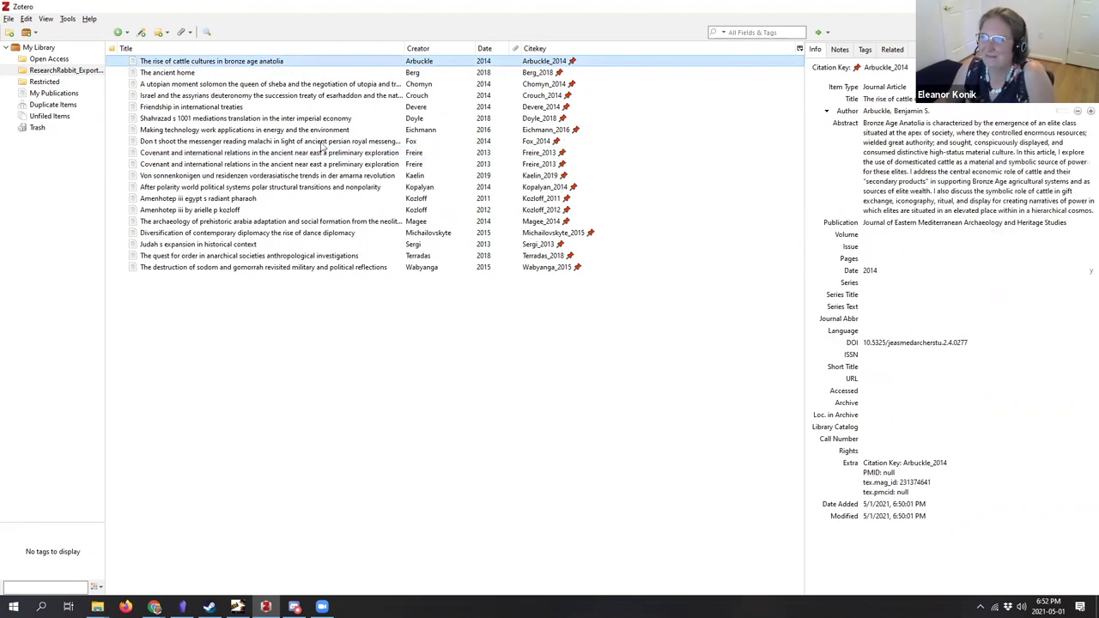
left_click(526, 256, "shift")
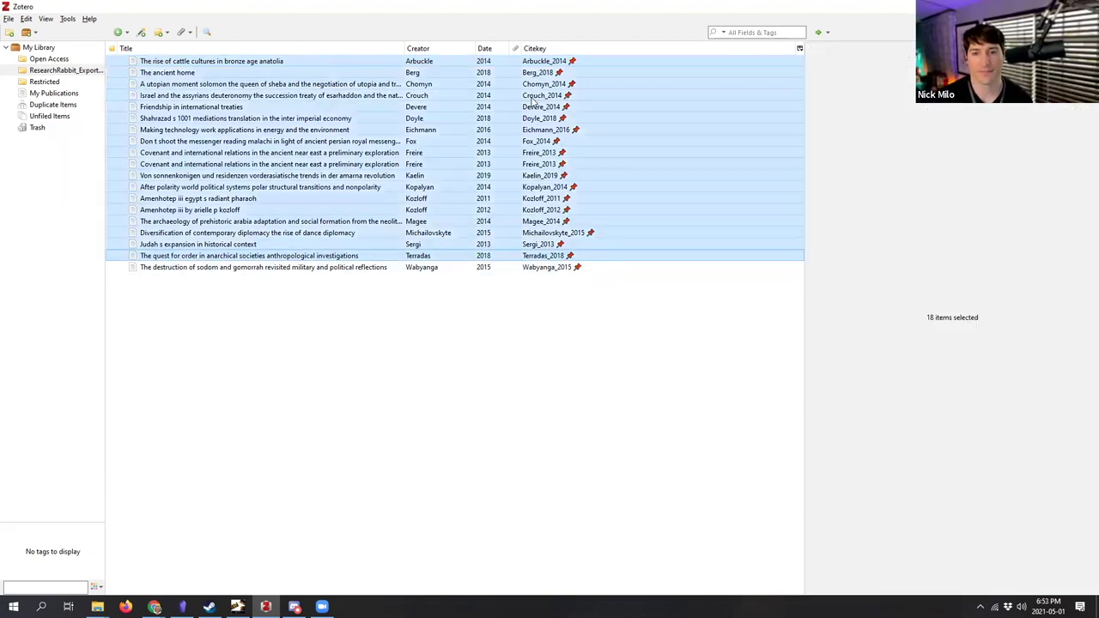
left_click(547, 269, "shift")
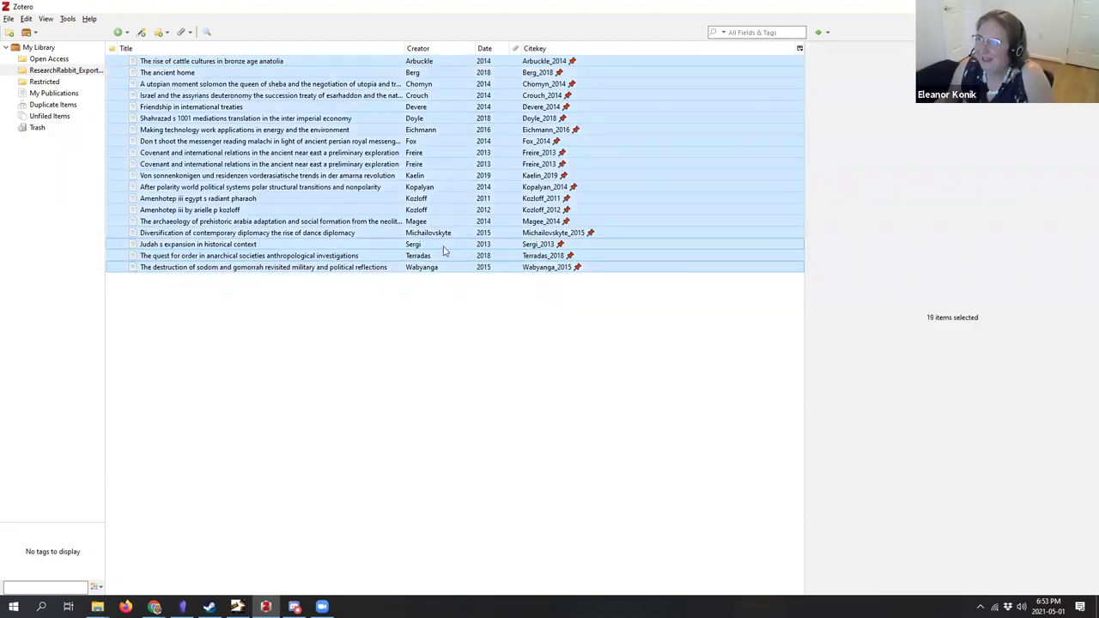
right_click(548, 148)
mouse_move(590, 282)
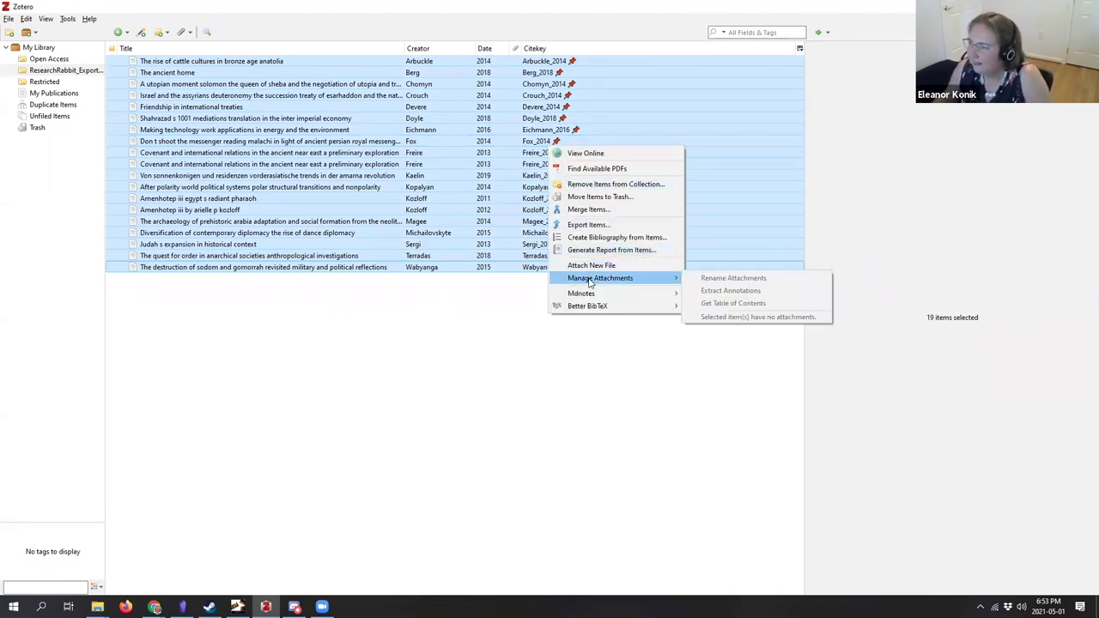
mouse_move(590, 308)
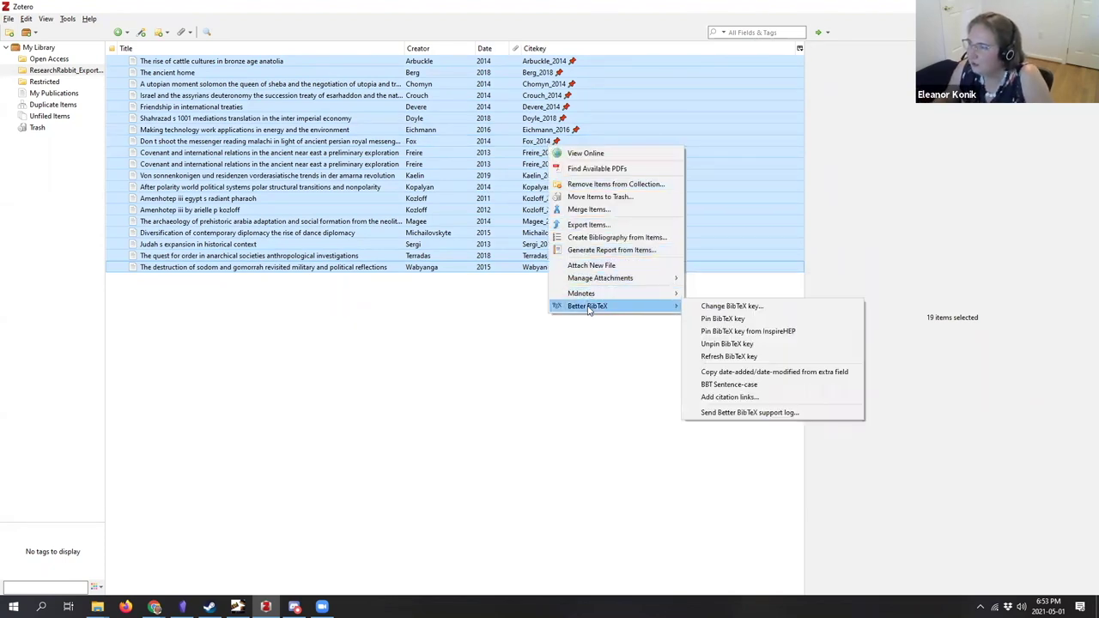
left_click(720, 345)
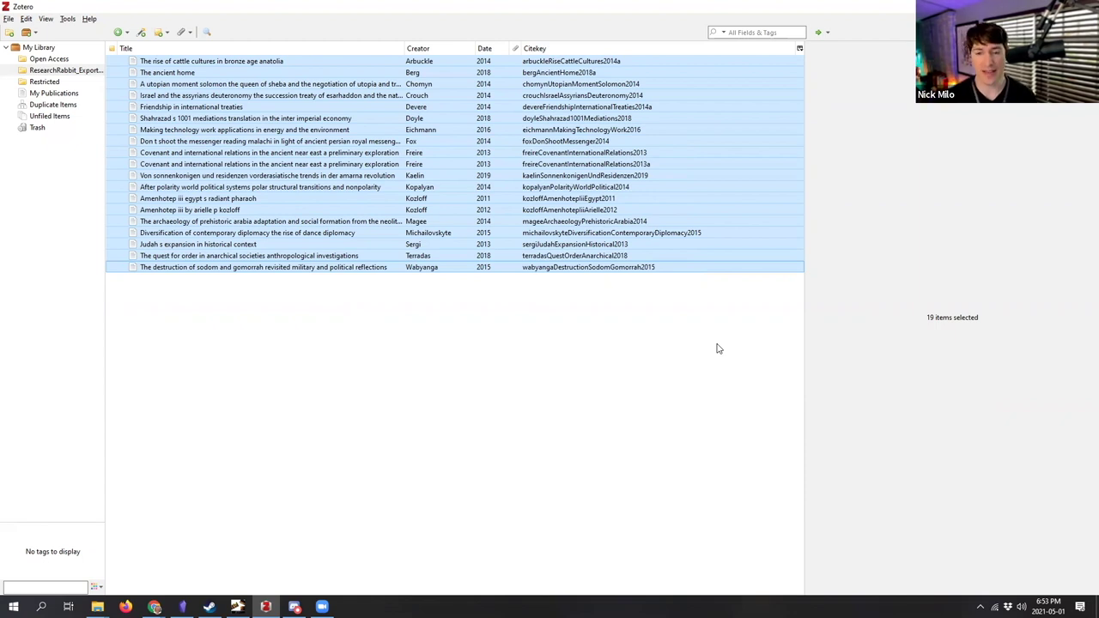
Step: Look at the dance diplomacy and cattle cultures papers, and sort the paper list by attachments
left_click(704, 233)
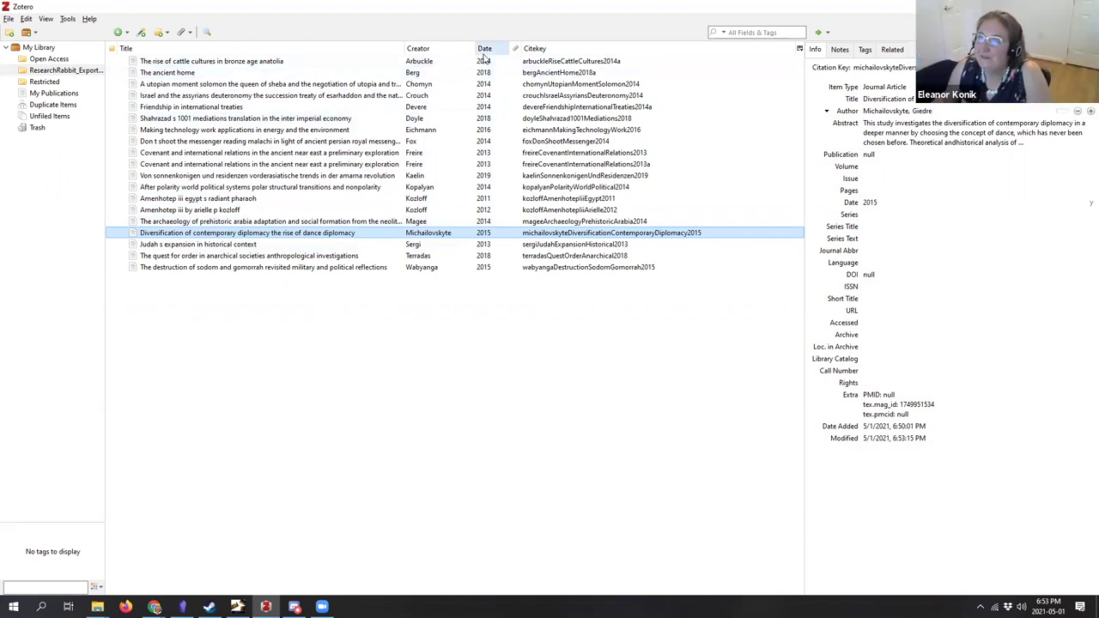
left_click(486, 61)
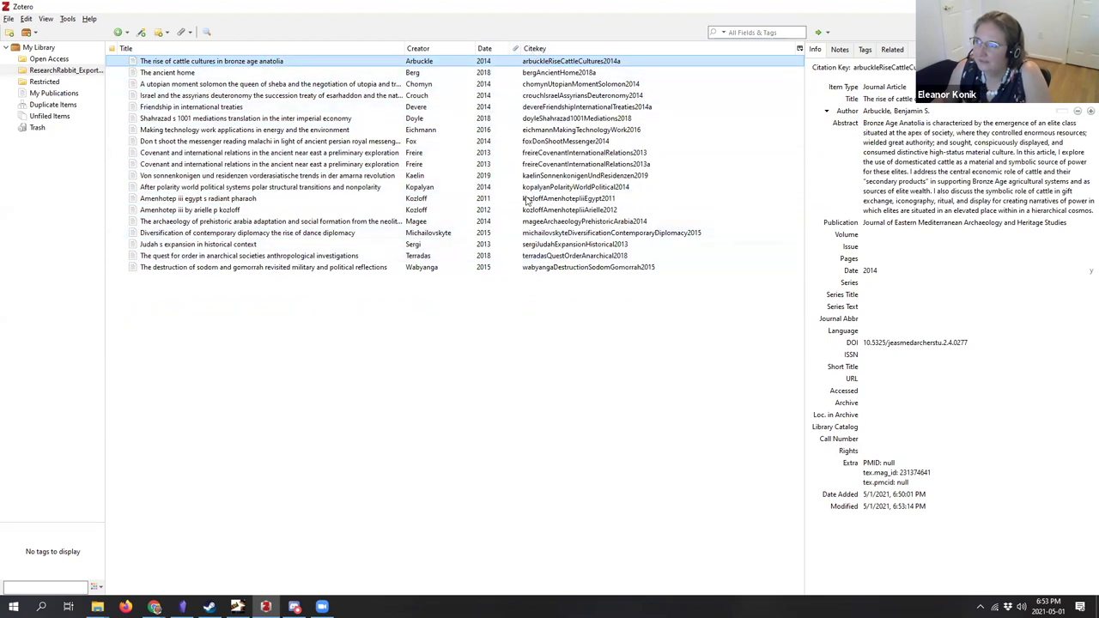
left_click(515, 50)
left_click(516, 50)
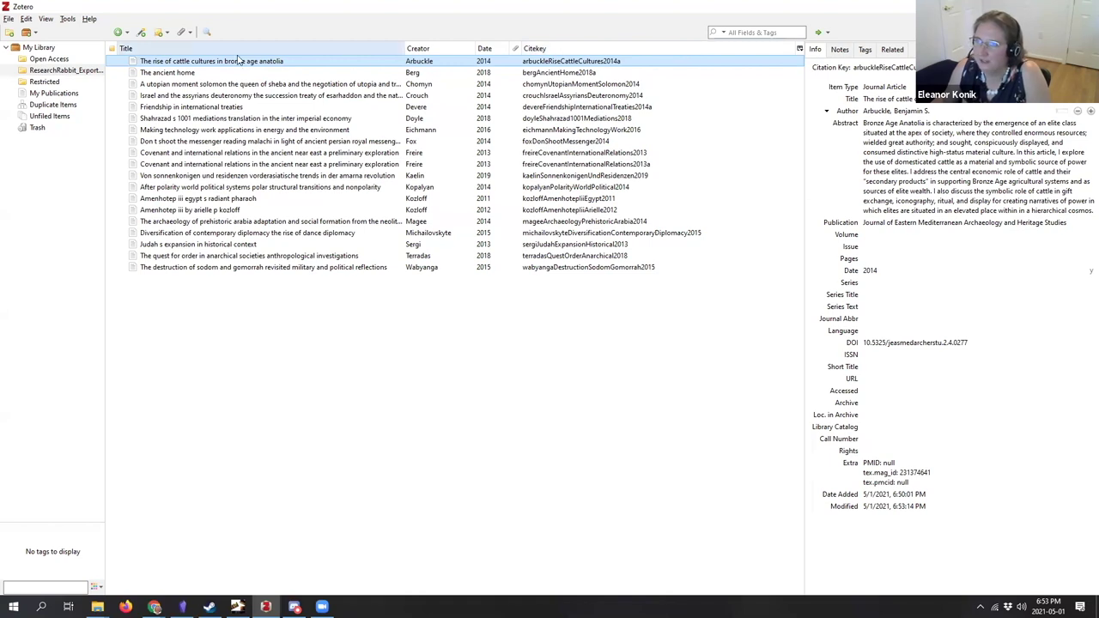
Step: Show the Item Type column in the paper list, widen it, and hide it again
right_click(679, 53)
left_click(783, 54)
right_click(783, 54)
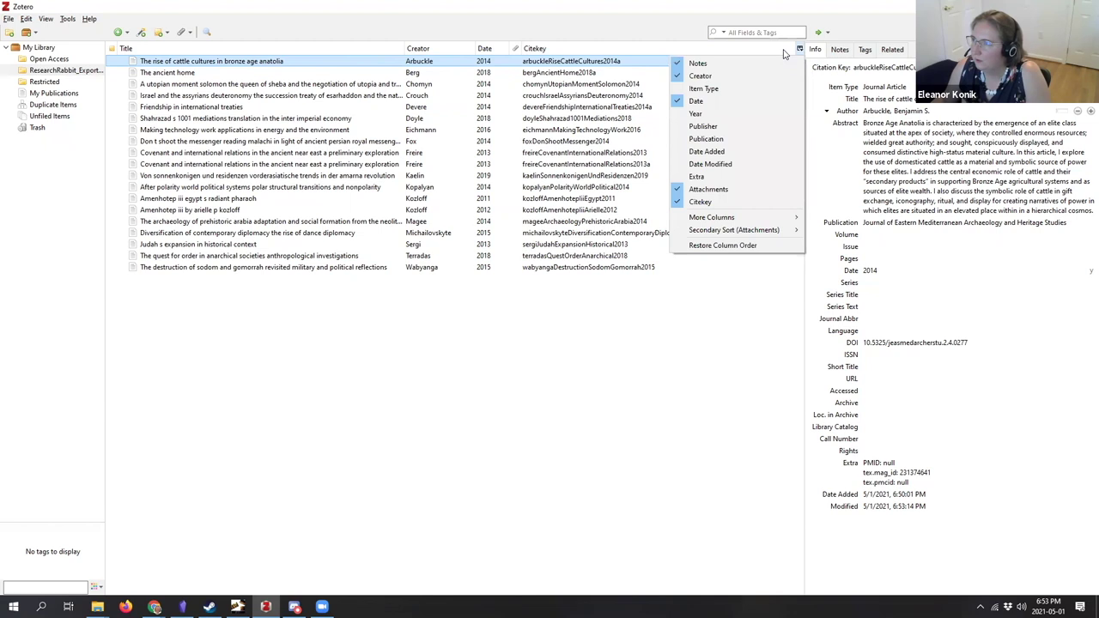
left_click(720, 93)
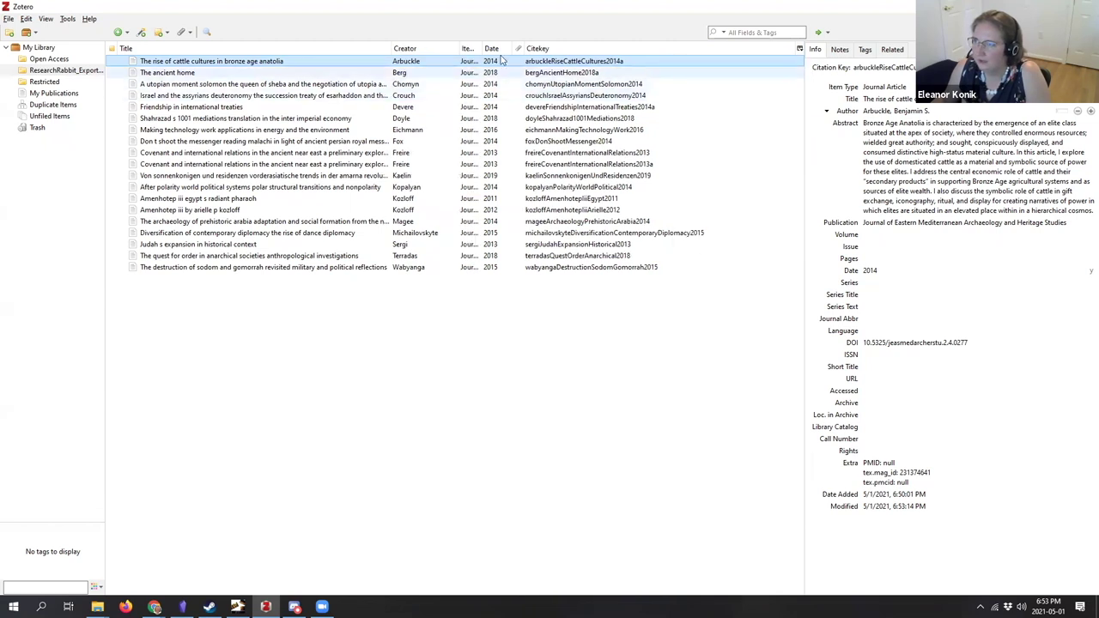
left_click_drag(543, 53, 502, 50)
left_click(799, 49)
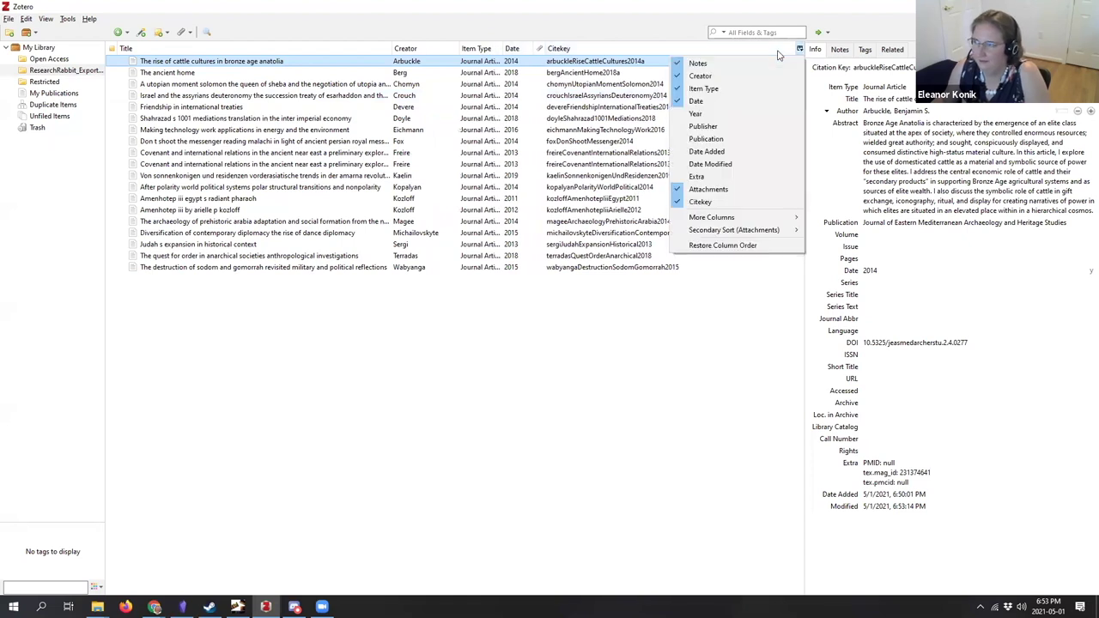
left_click(749, 88)
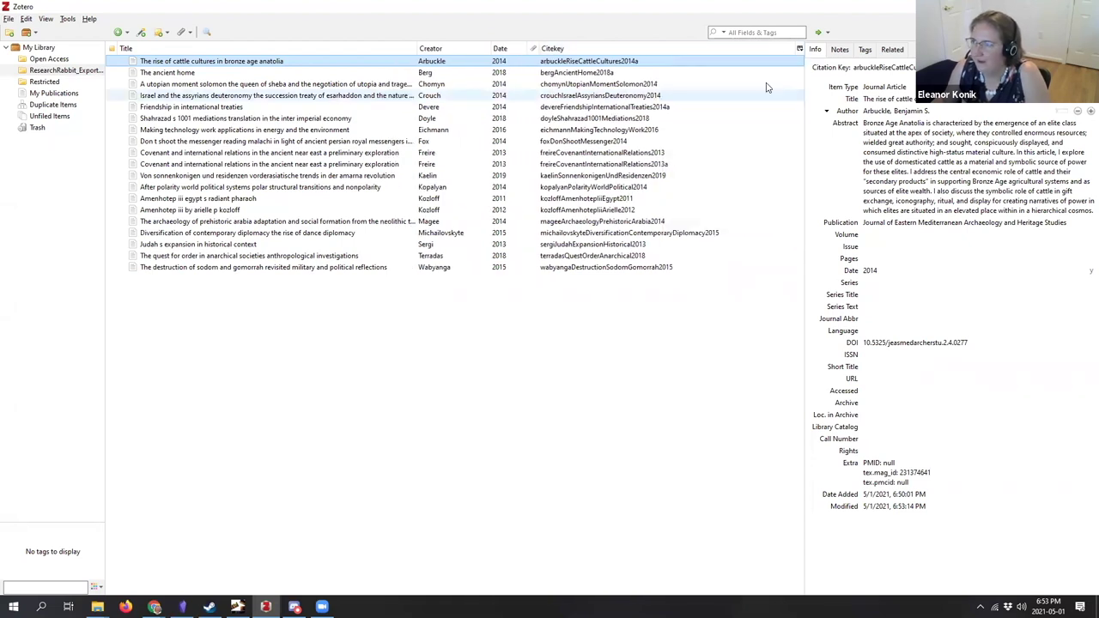
Step: Show the Publisher column in the paper list and hide it again
left_click(800, 49)
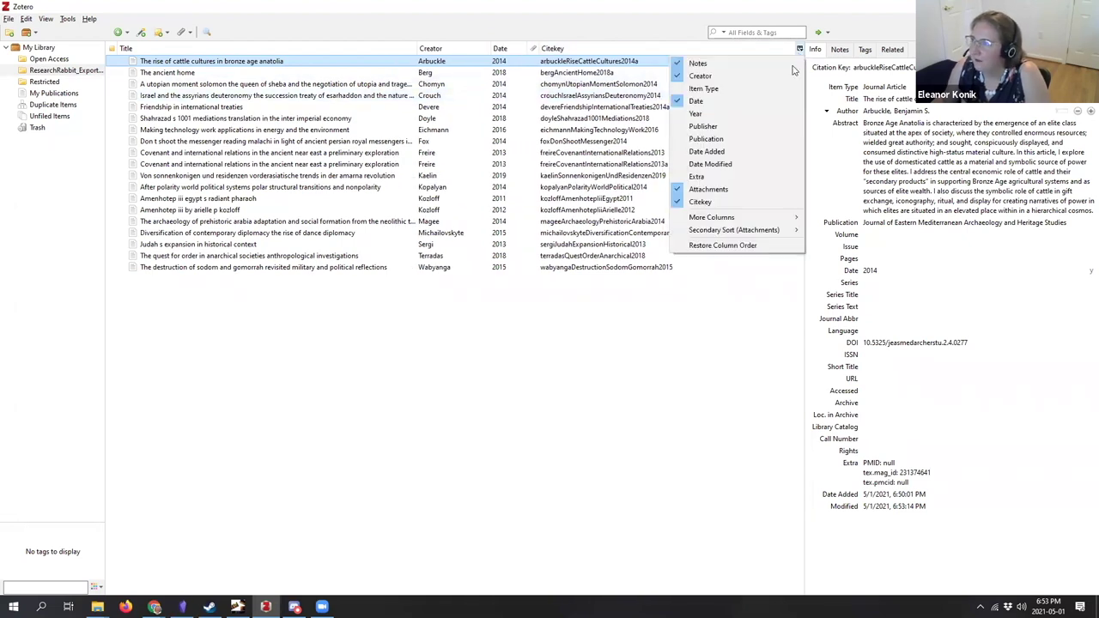
left_click(761, 127)
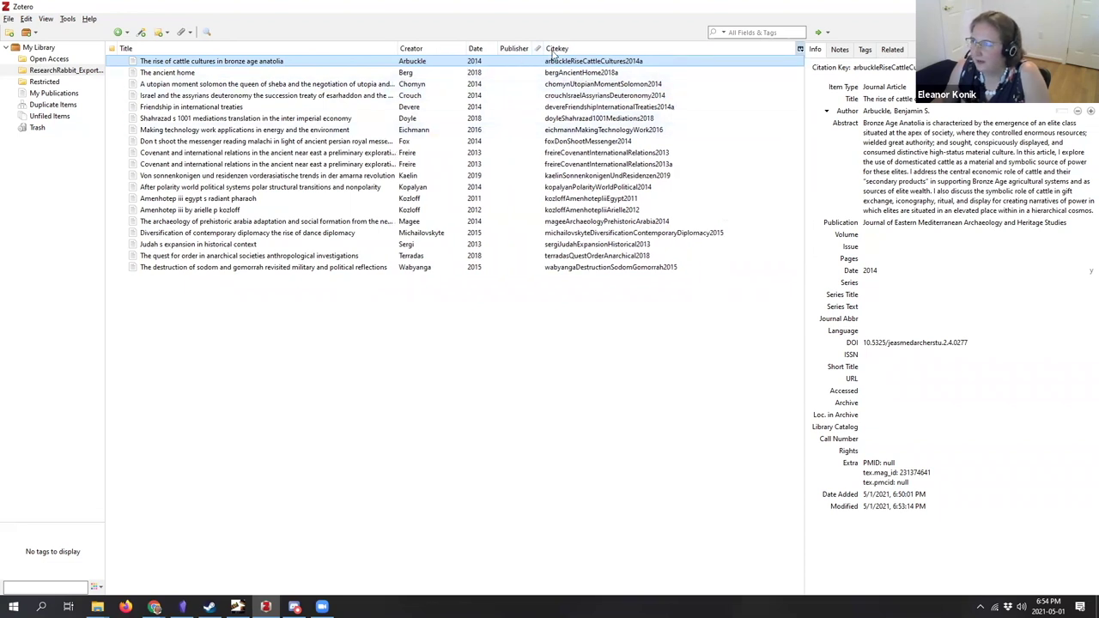
left_click(799, 48)
left_click(753, 127)
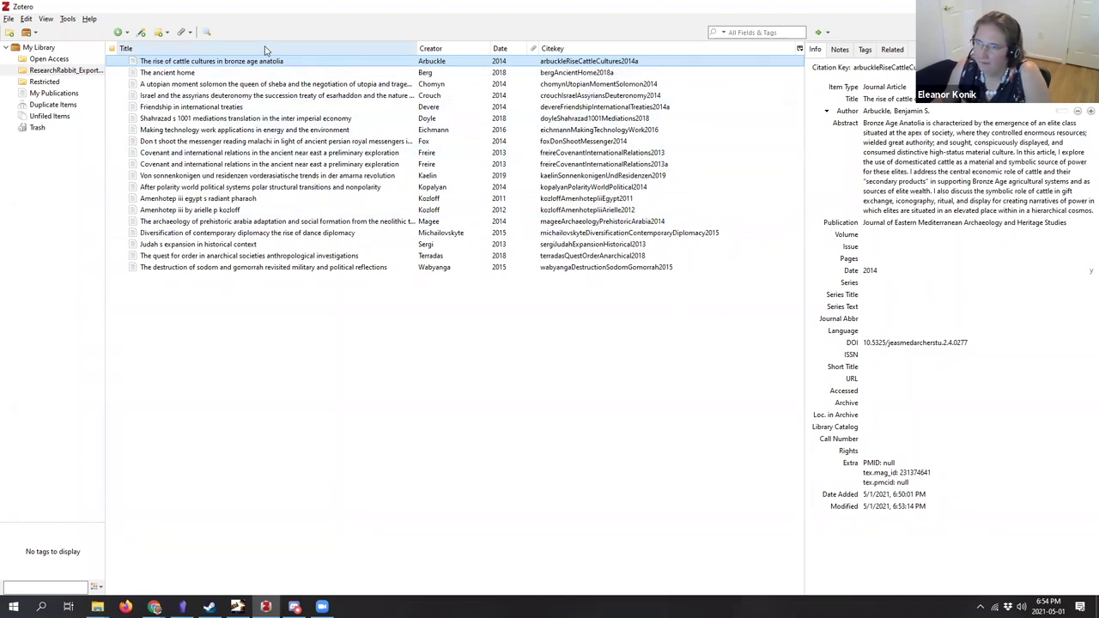
Step: Sort the ResearchRabbit papers by date, oldest first, and select all of them
left_click(500, 48)
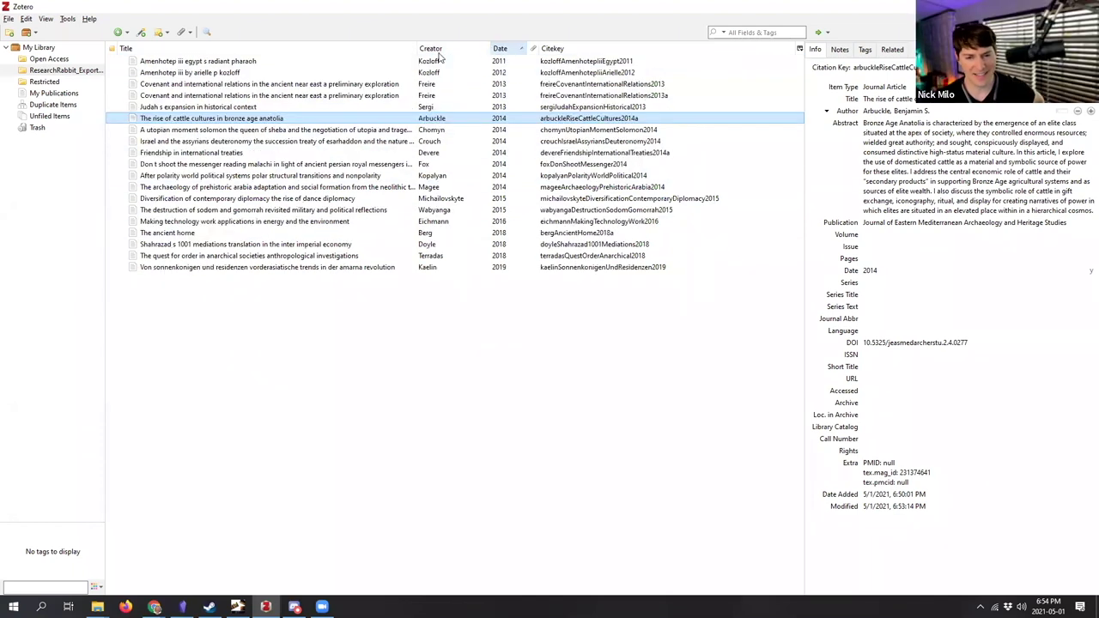
left_click(268, 64)
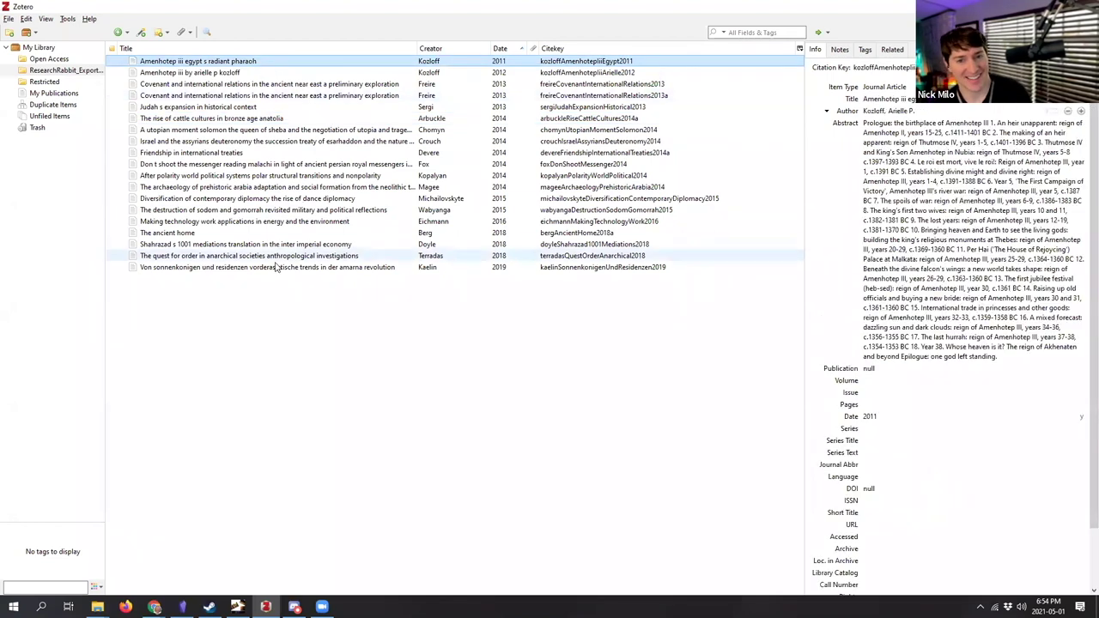
left_click(277, 267, "shift")
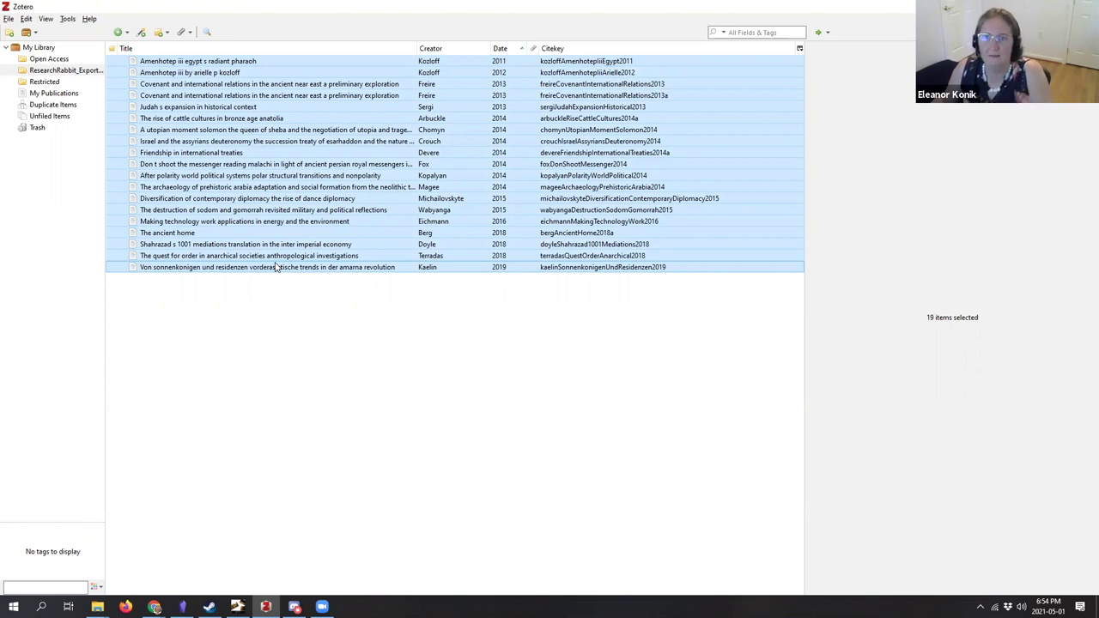
Step: Examine the item types and details of several Open Access entries, and return to the ResearchRabbit collection
left_click(50, 59)
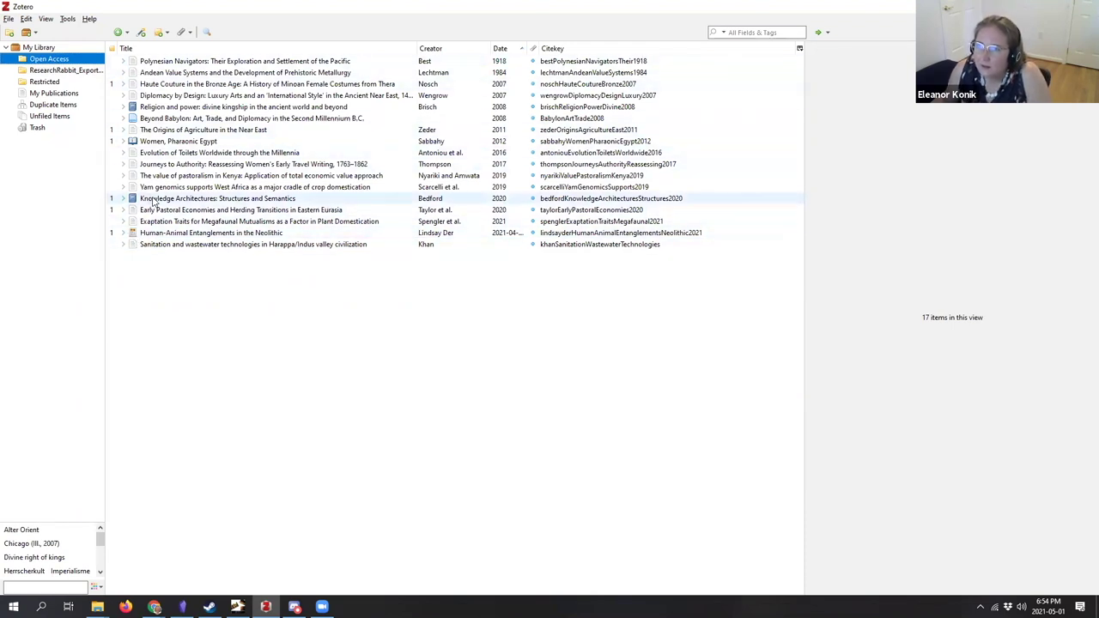
left_click(153, 202)
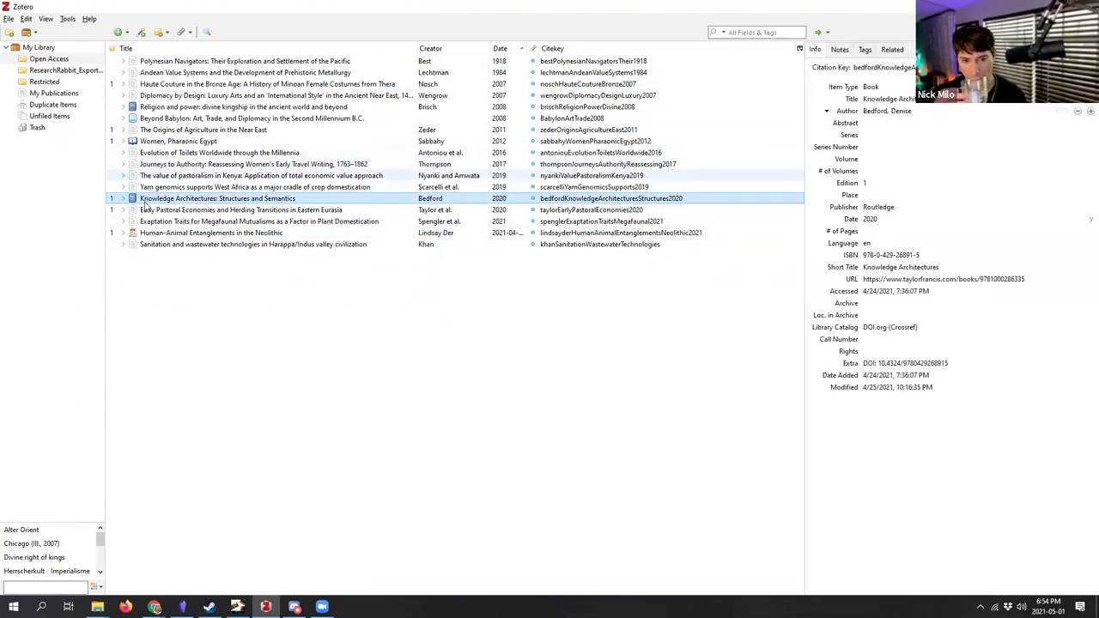
left_click(157, 235)
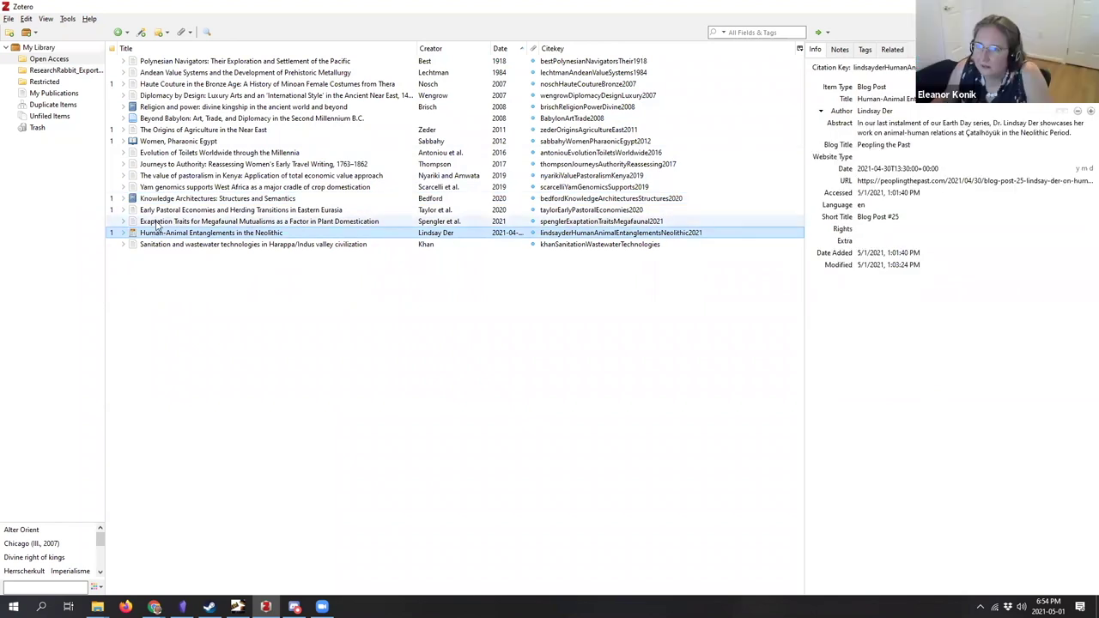
left_click(157, 222)
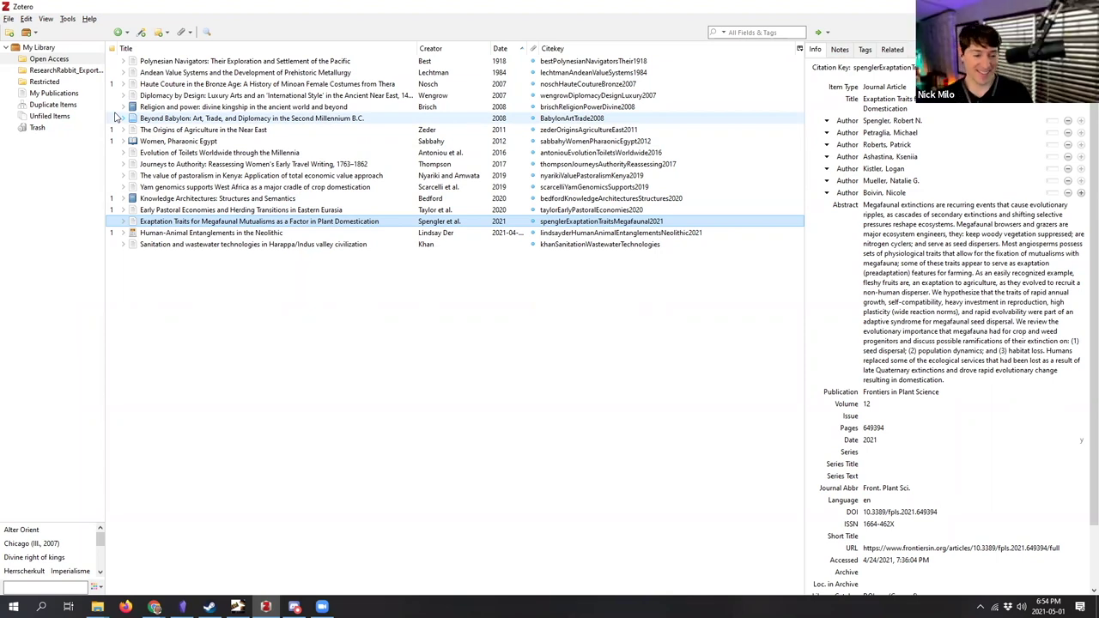
left_click(86, 71)
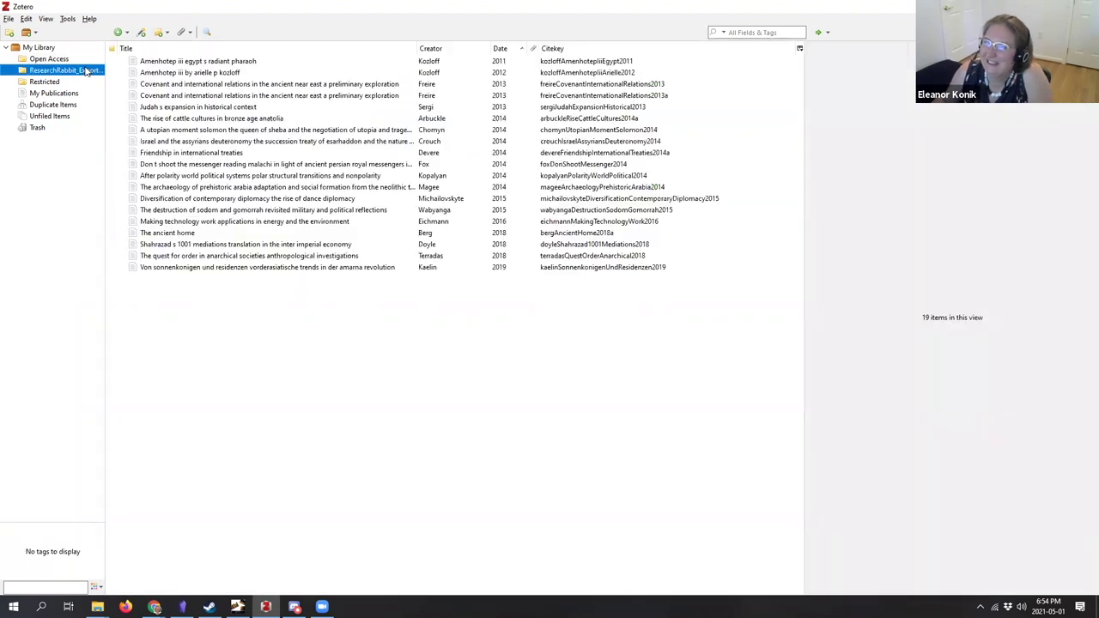
Step: Select all papers in the ResearchRabbit collection and bring up the commands available for them
left_click(182, 63)
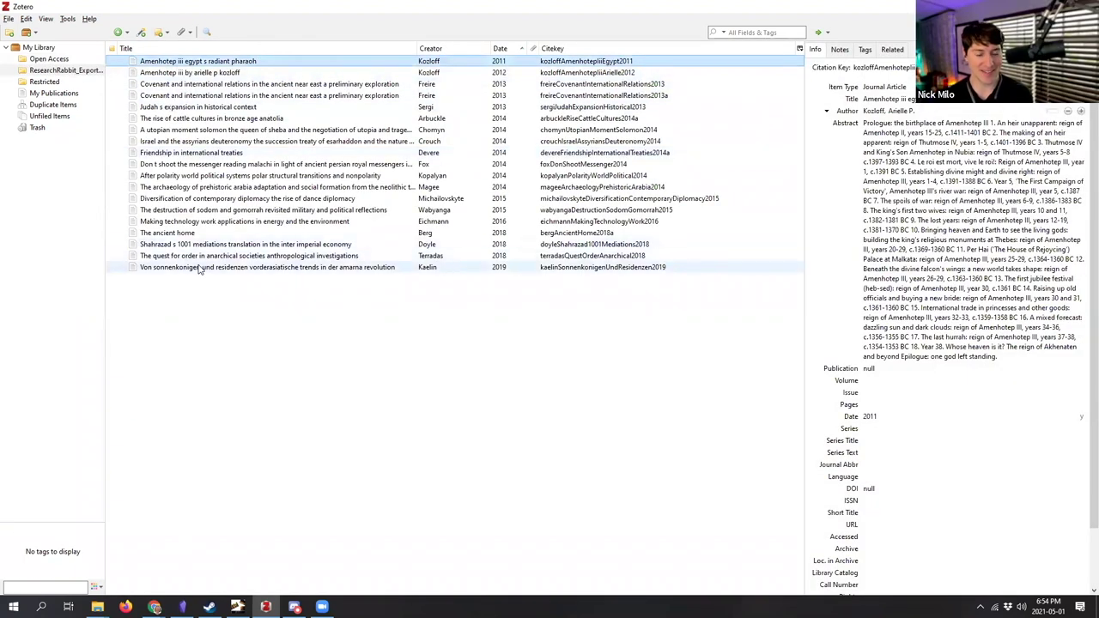
left_click(199, 269, "shift")
right_click(220, 166)
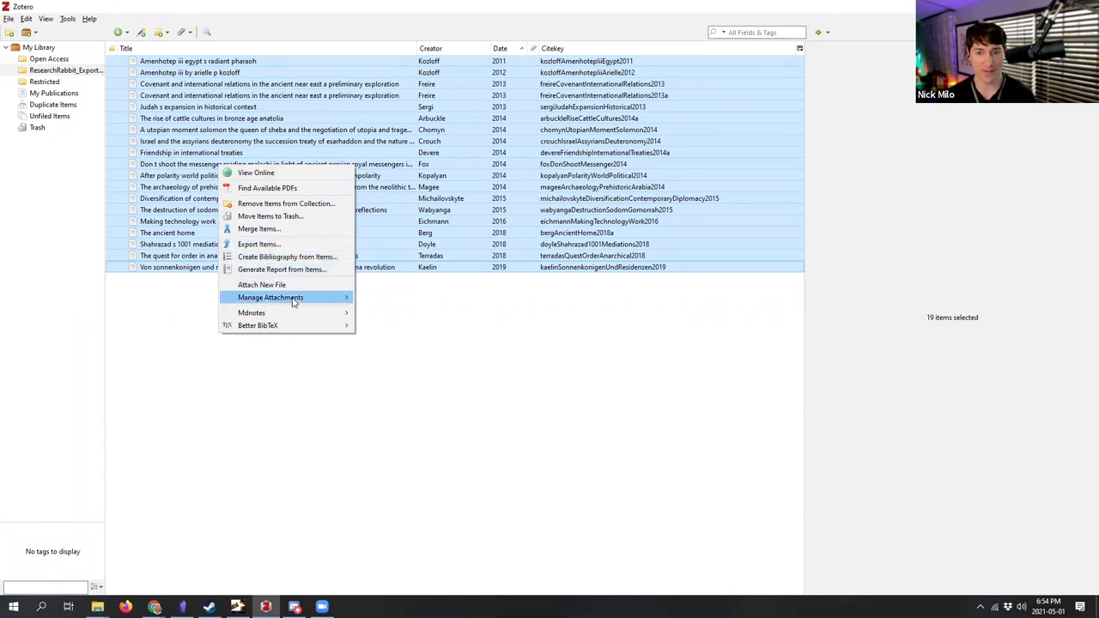
mouse_move(292, 317)
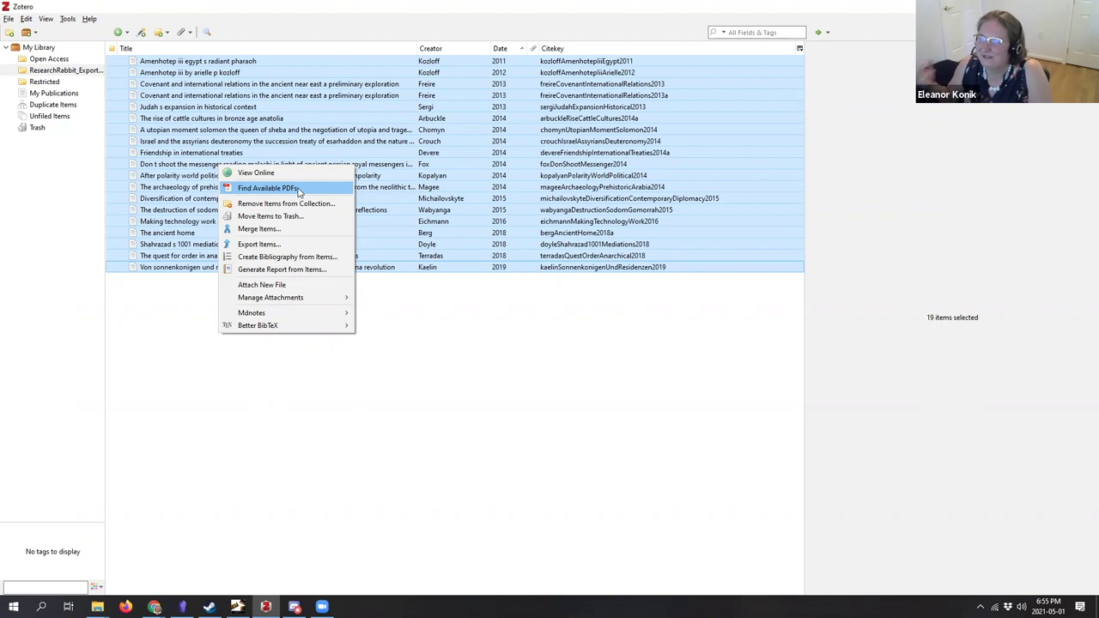
Step: Switch to Obsidian, widen the file list to view the 43 References folder, narrow it again, and return to Zotero
left_click(182, 607)
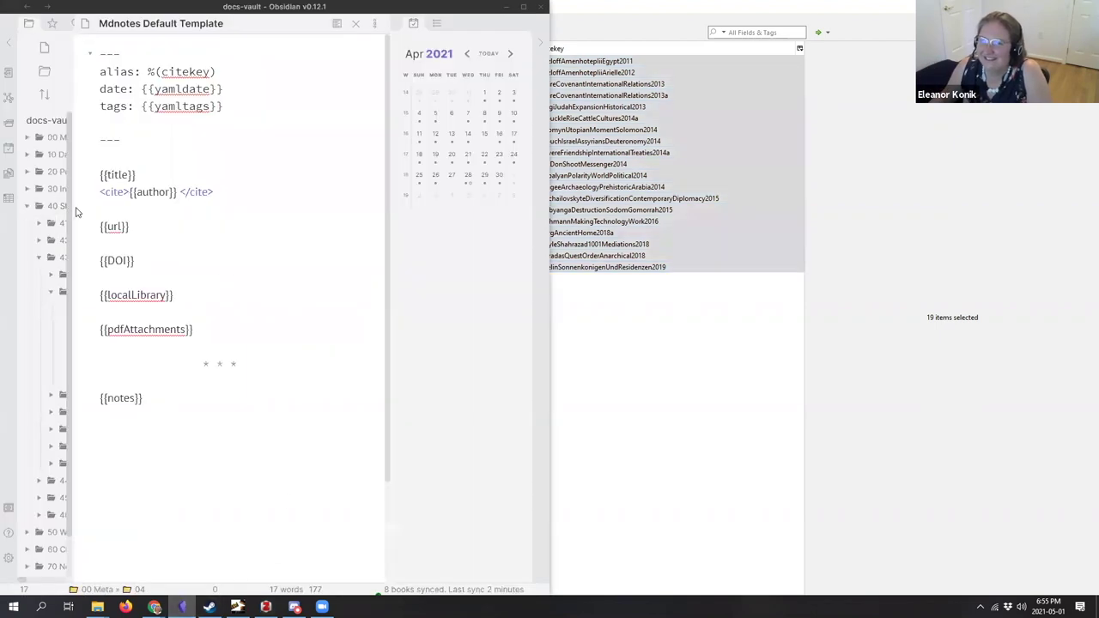
left_click_drag(74, 248, 330, 258)
left_click(52, 228)
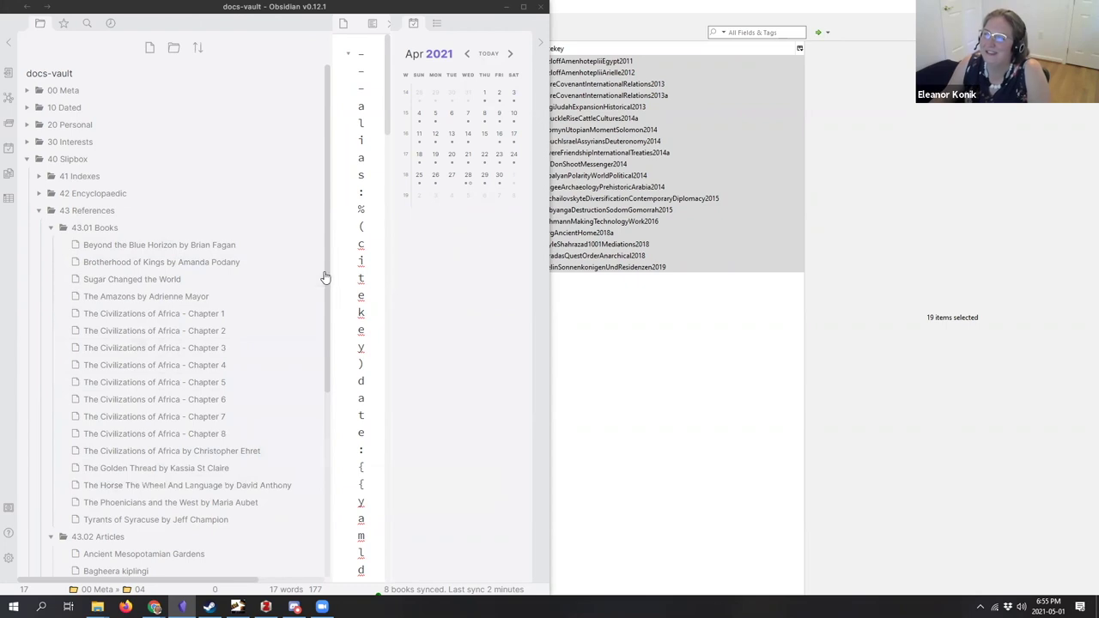
left_click_drag(327, 276, 189, 273)
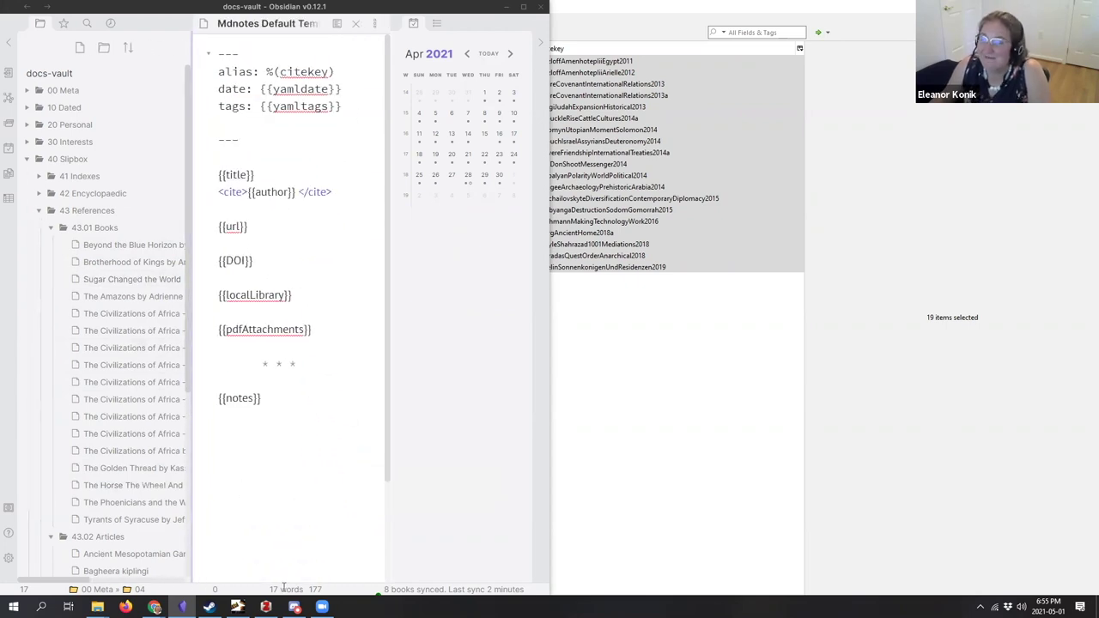
left_click(265, 607)
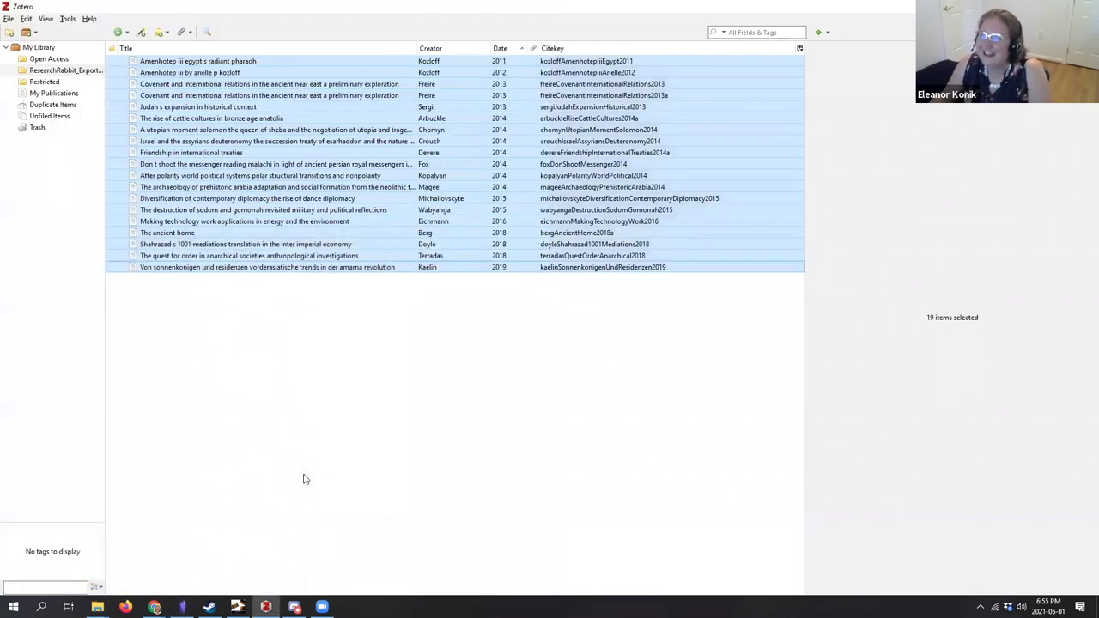
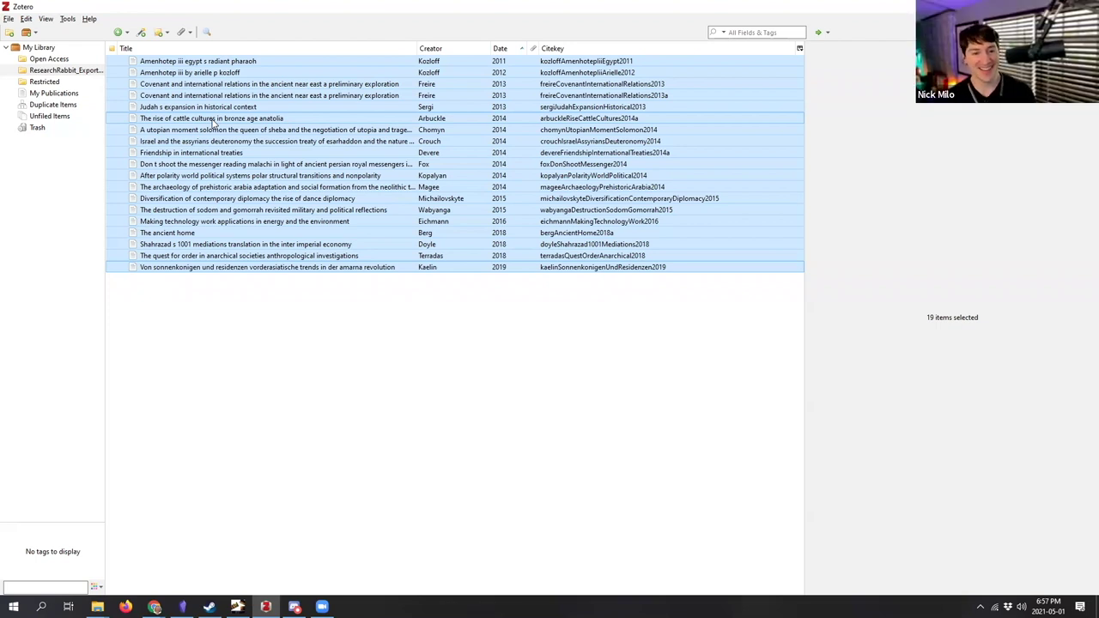
Step: Find available PDFs for all selected papers, enlarge the results window to review the list, and close it
right_click(212, 121)
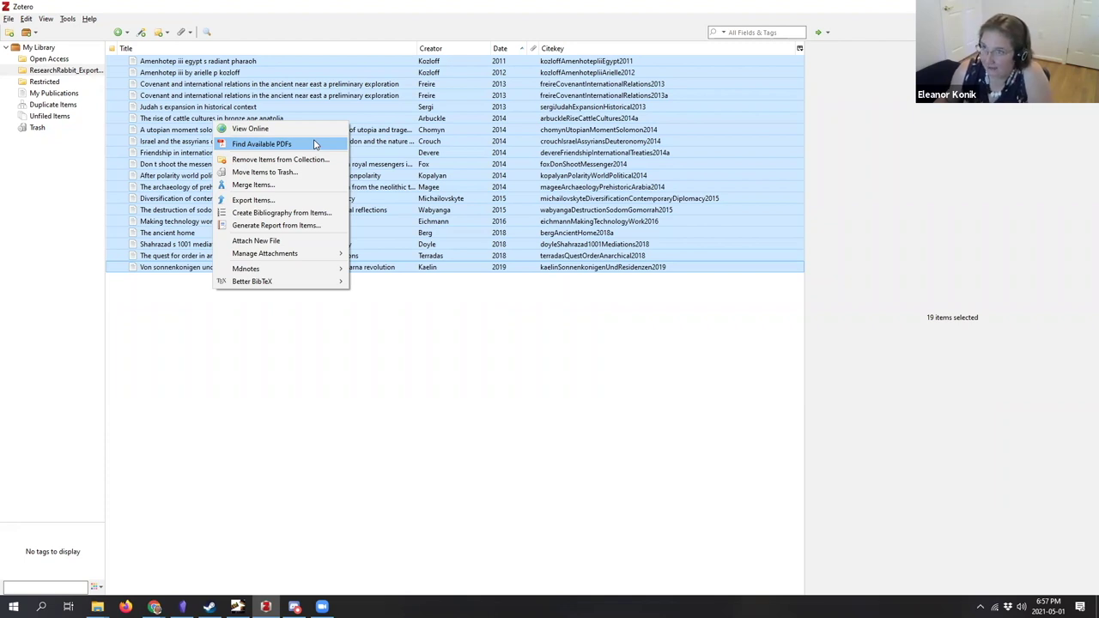
left_click(265, 329)
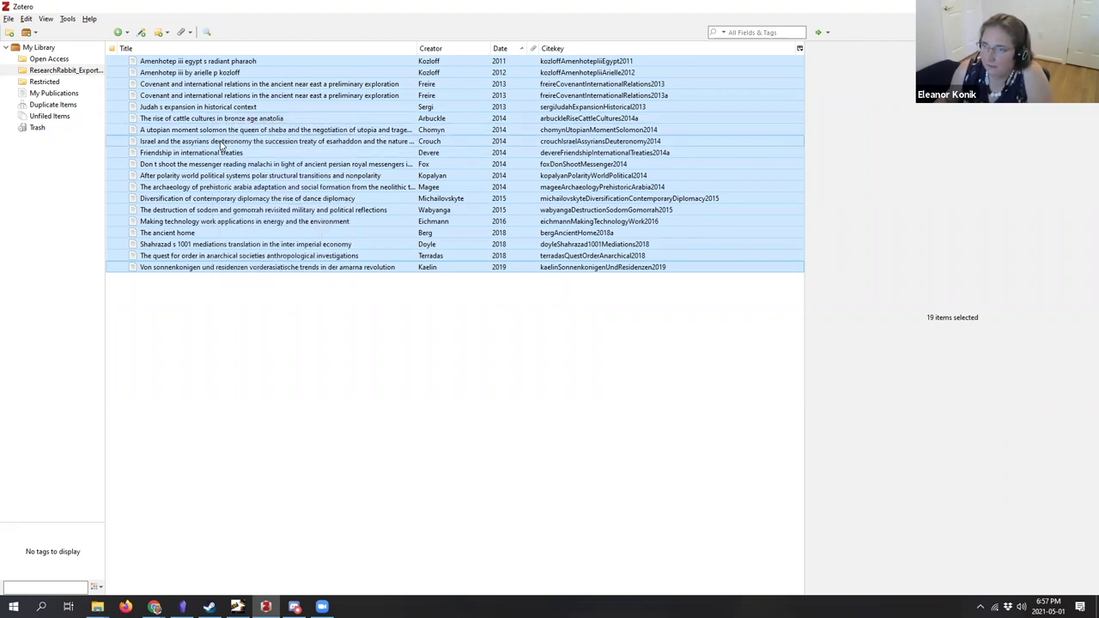
right_click(220, 145)
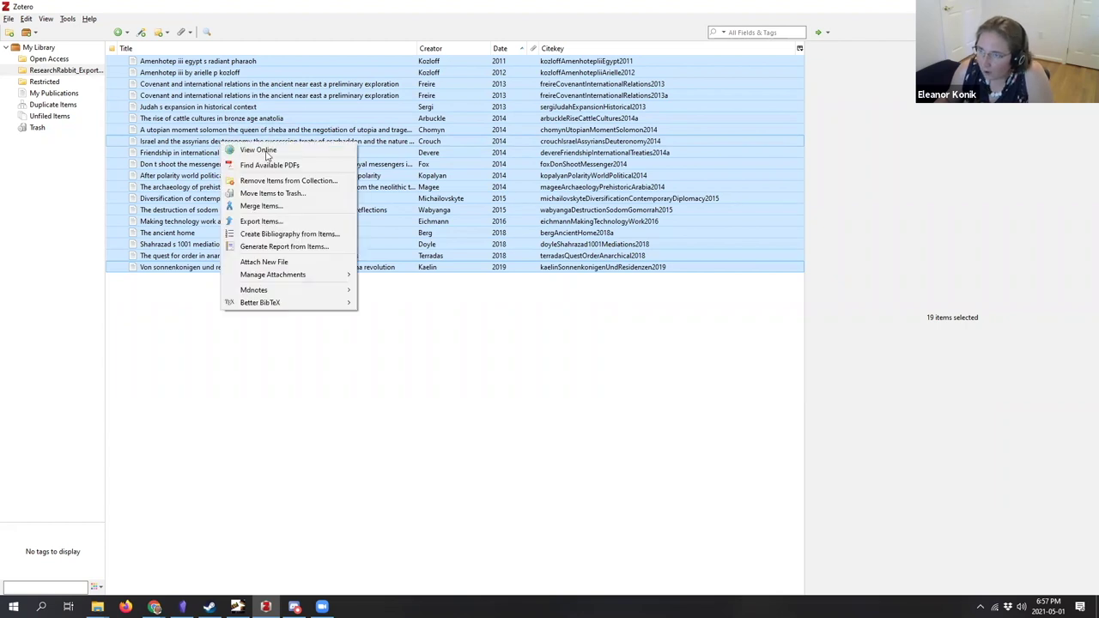
left_click(309, 166)
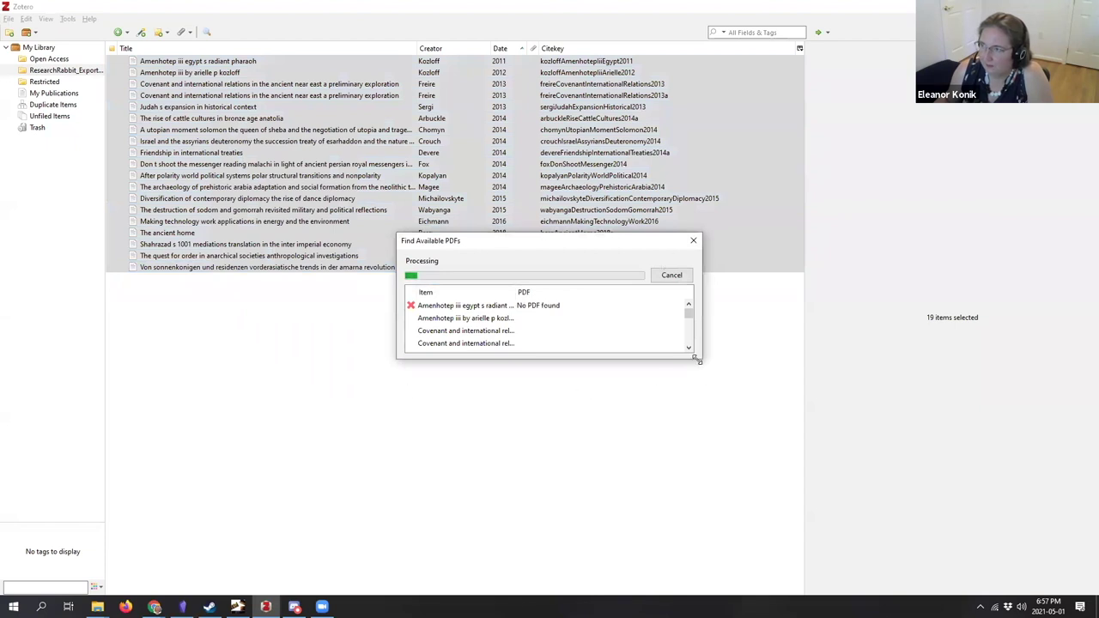
left_click_drag(698, 359, 788, 525)
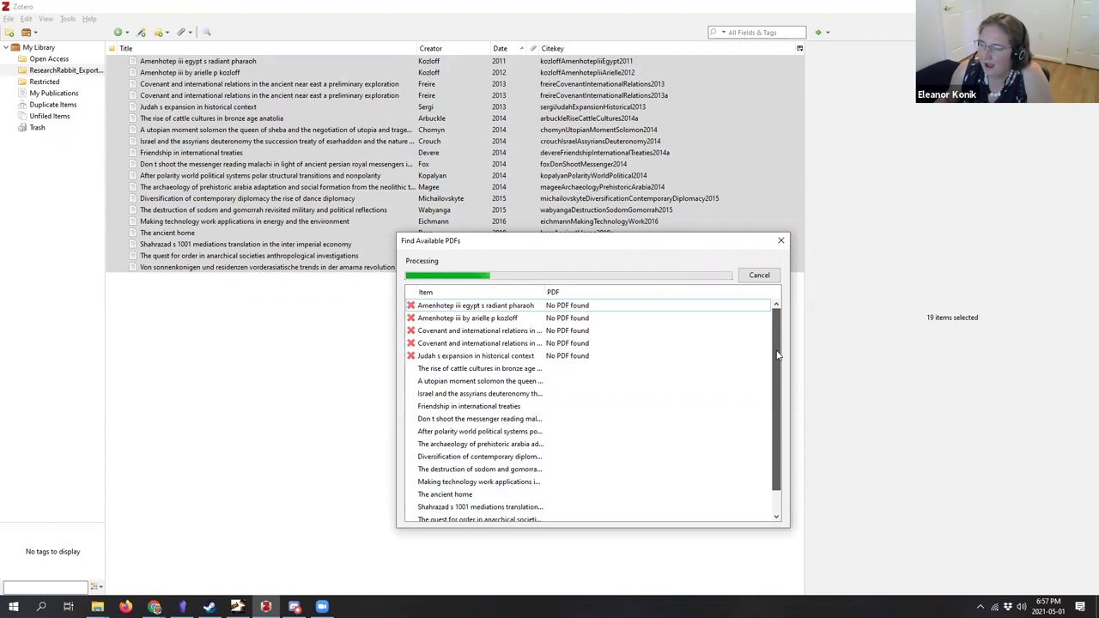
scroll(778, 369, "down", 1)
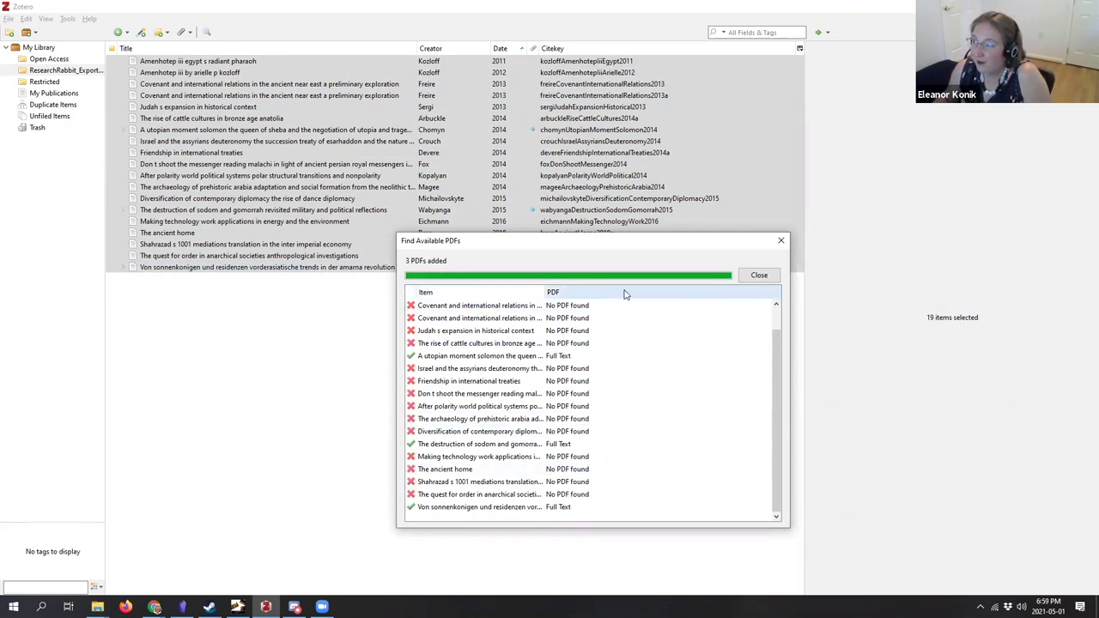
left_click(754, 275)
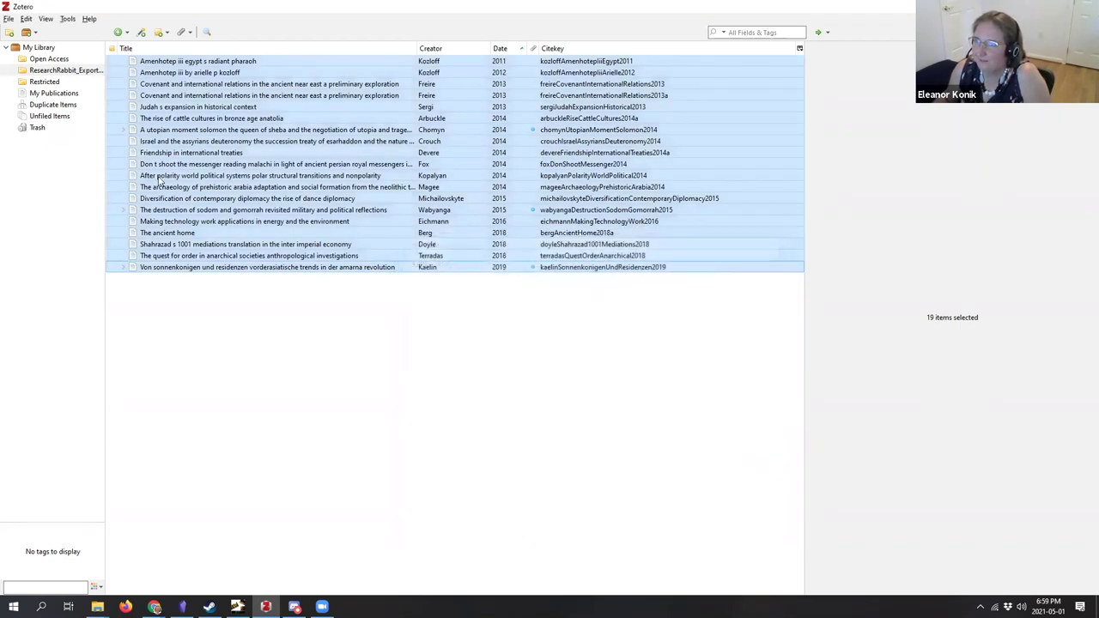
Step: Expand the three papers that have PDF attachments, and add them together to the Open Access collection
left_click(123, 131)
left_click(123, 221)
left_click(124, 291)
left_click(184, 232)
left_click(187, 290)
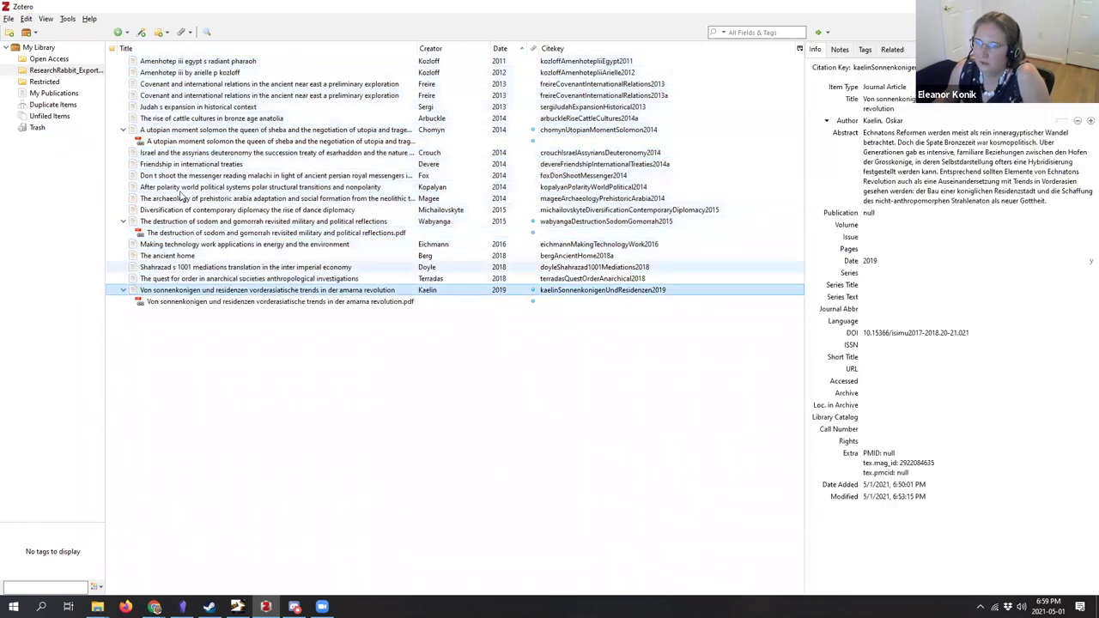
left_click(168, 130, "ctrl")
left_click(177, 221, "ctrl")
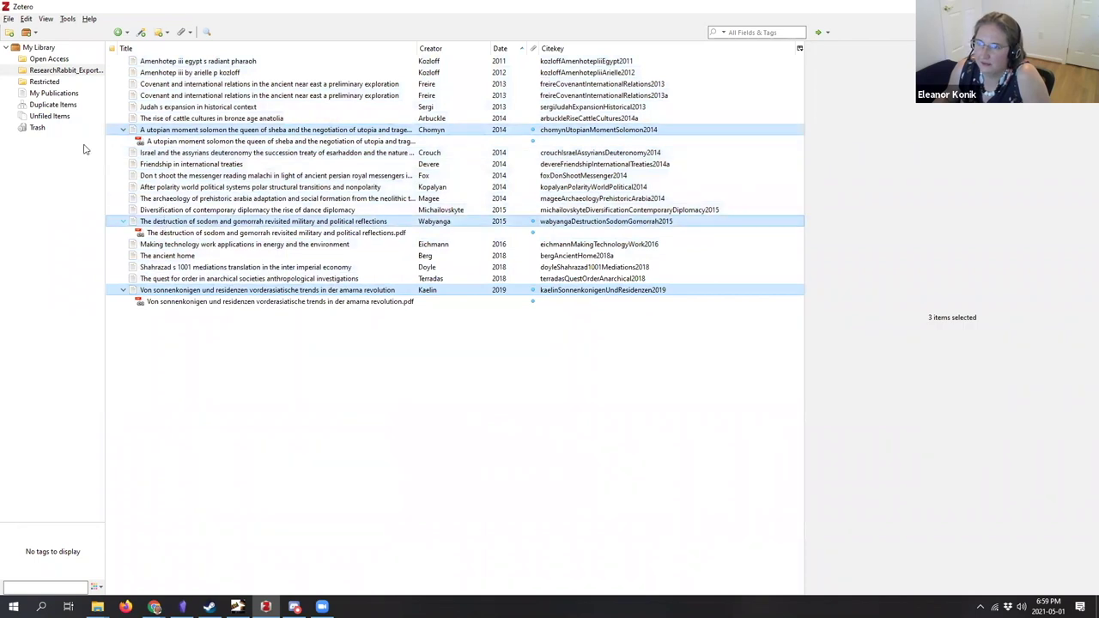
Step: Select all papers in the ResearchRabbit collection that have no PDF attachment
left_click_drag(177, 65, 177, 118)
left_click(163, 153, "ctrl")
left_click_drag(163, 168, 171, 277)
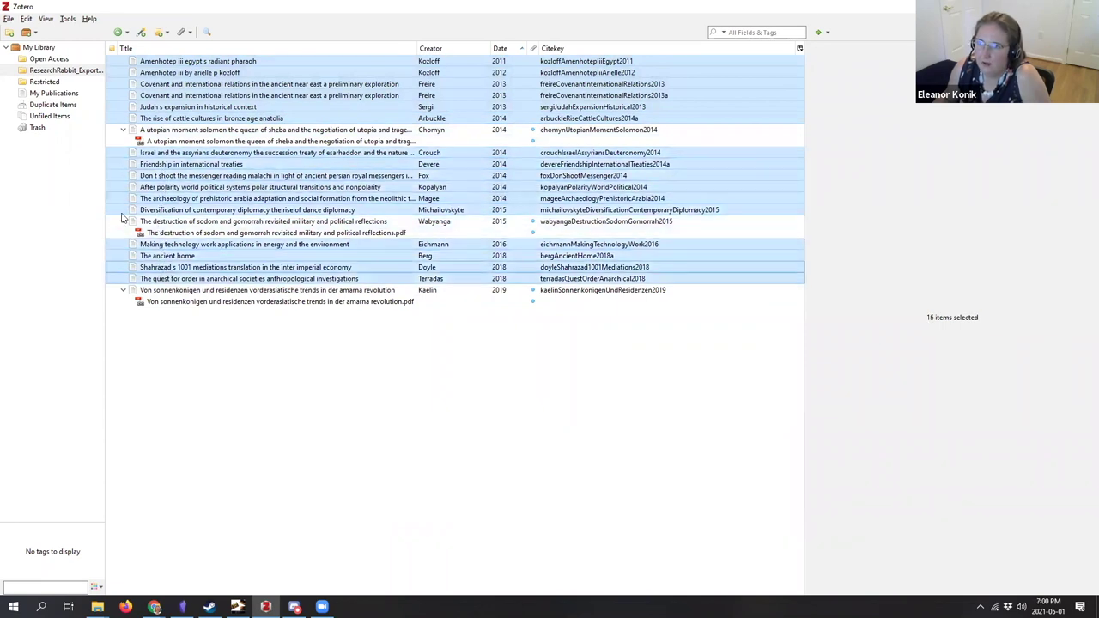
Step: Delete the ResearchRabbit export collection without deleting the items in it
right_click(62, 72)
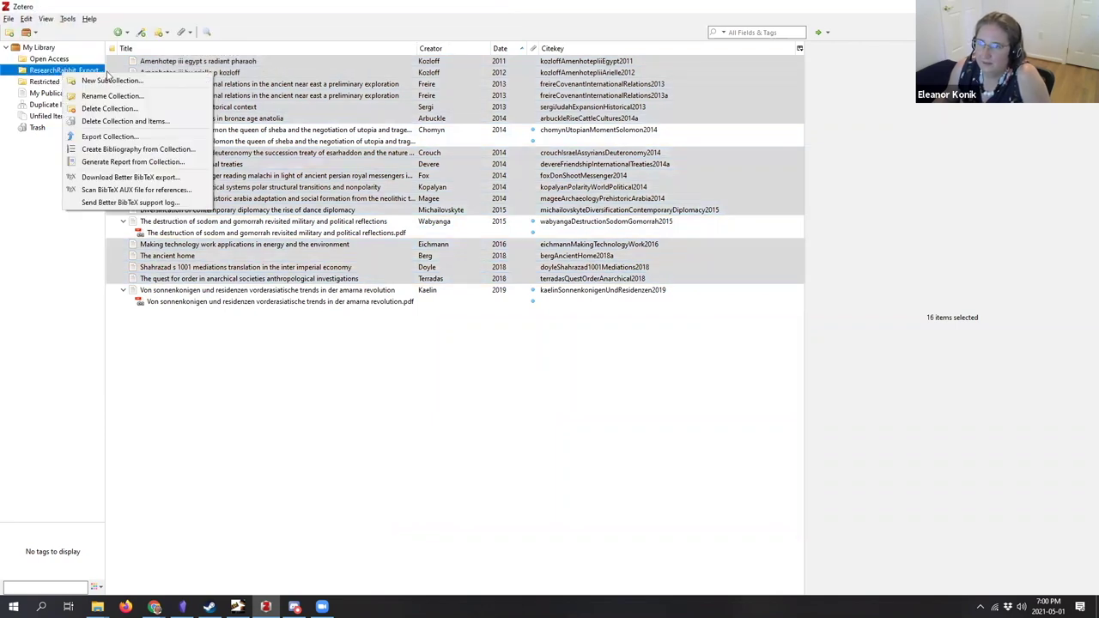
left_click(110, 108)
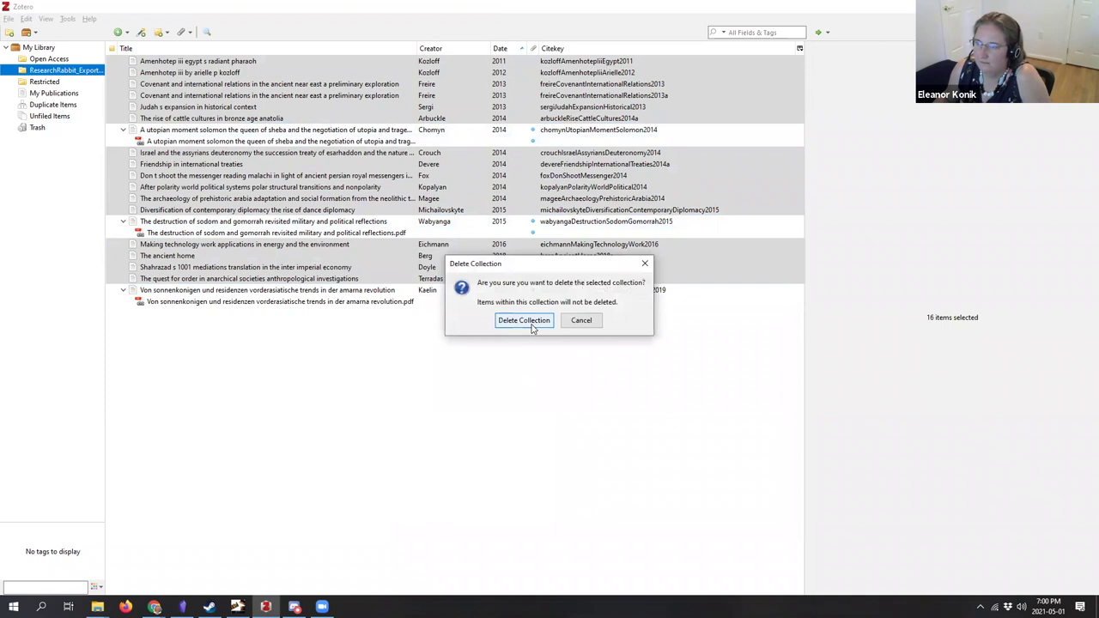
left_click(523, 320)
Step: Sort the Open Access collection by title and move the "Von sonnenkonigen und residenzen" paper to the trash
left_click(58, 61)
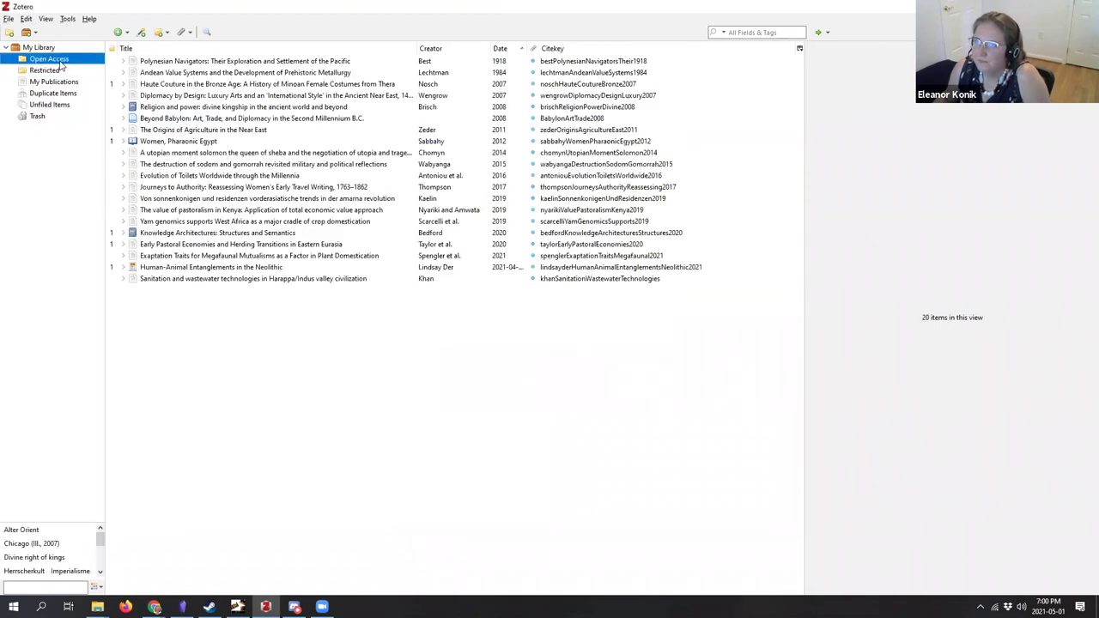
left_click(158, 49)
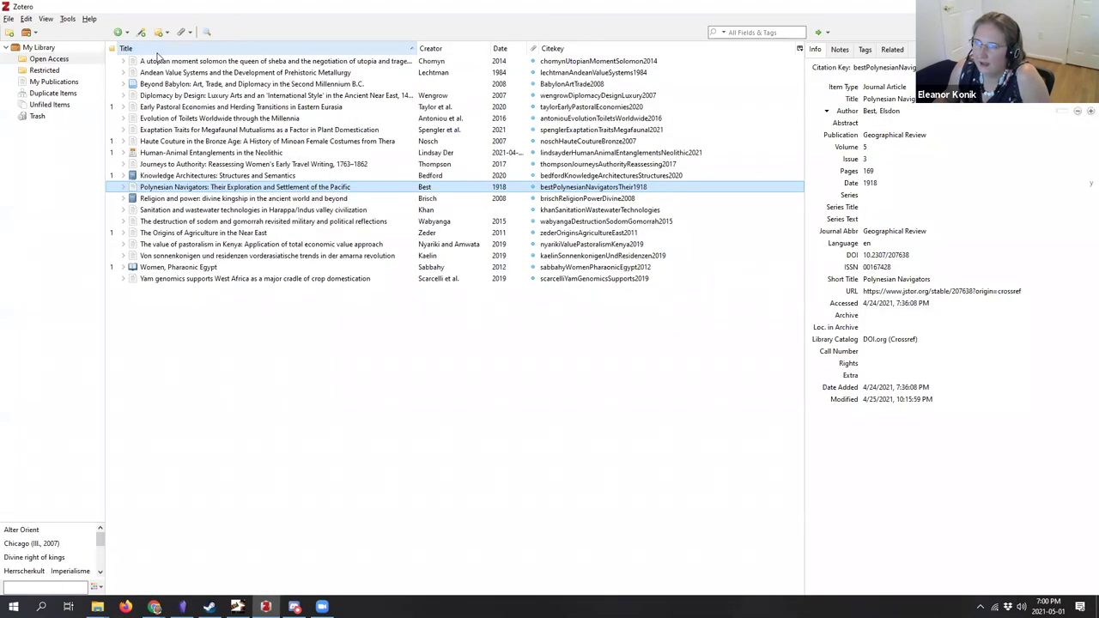
left_click(213, 257)
right_click(213, 259)
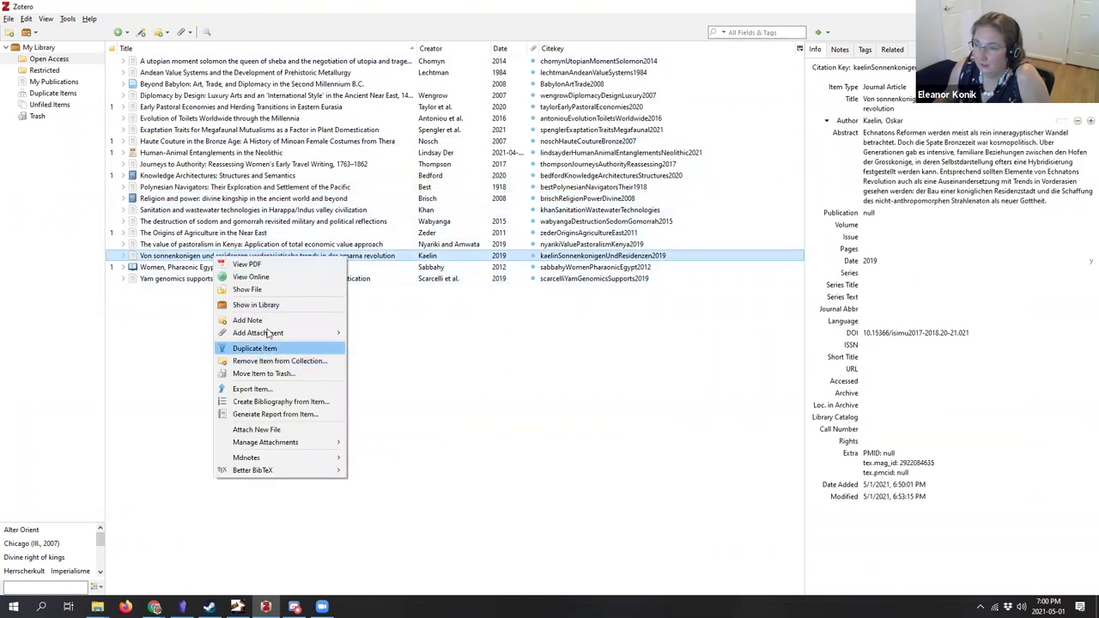
left_click(268, 374)
key("Return")
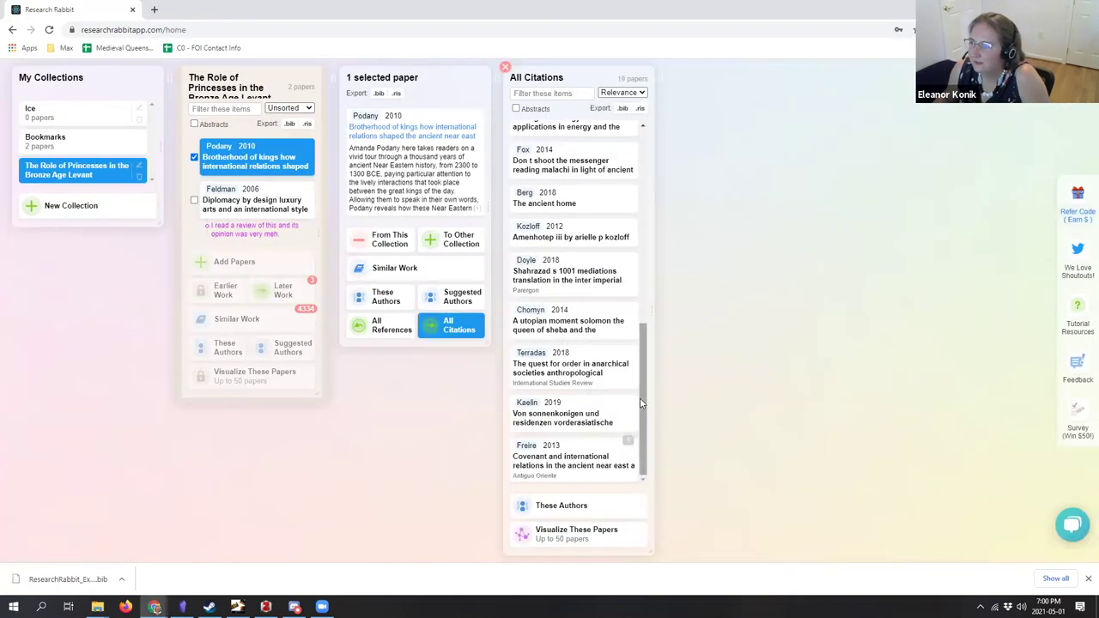
Step: Look through the All Citations list in ResearchRabbit, and return to Zotero
left_click_drag(644, 411, 646, 218)
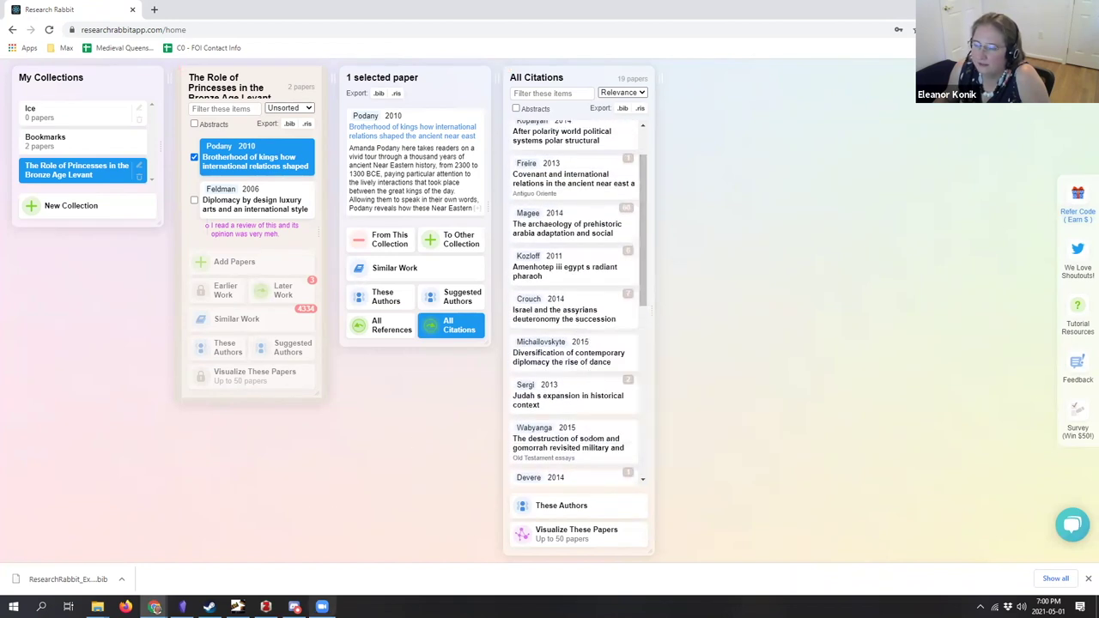
left_click(182, 606)
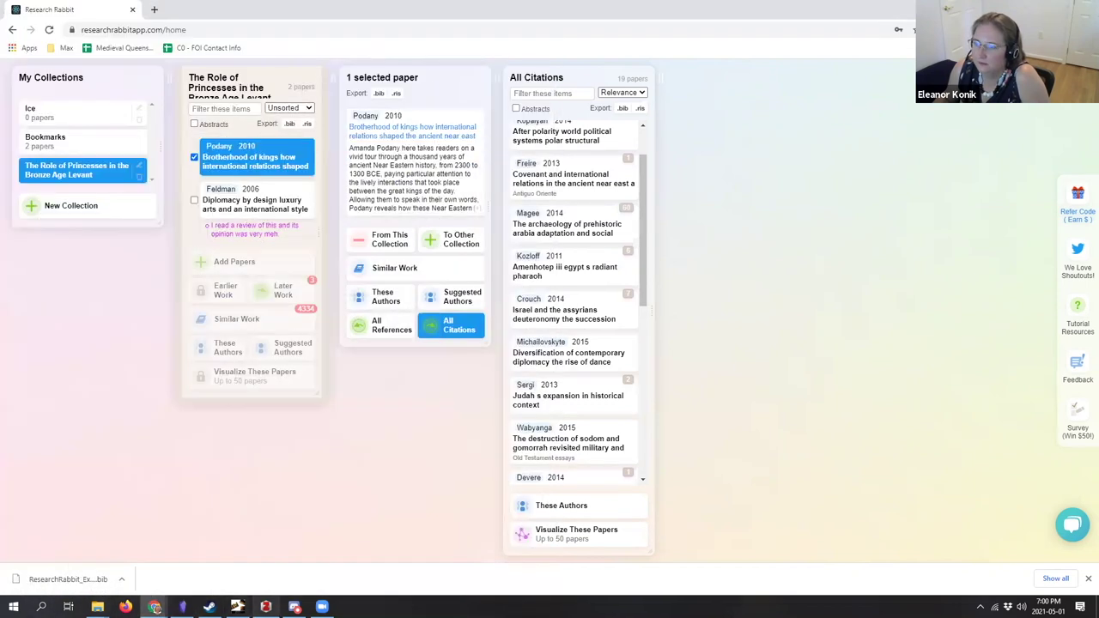
left_click(265, 607)
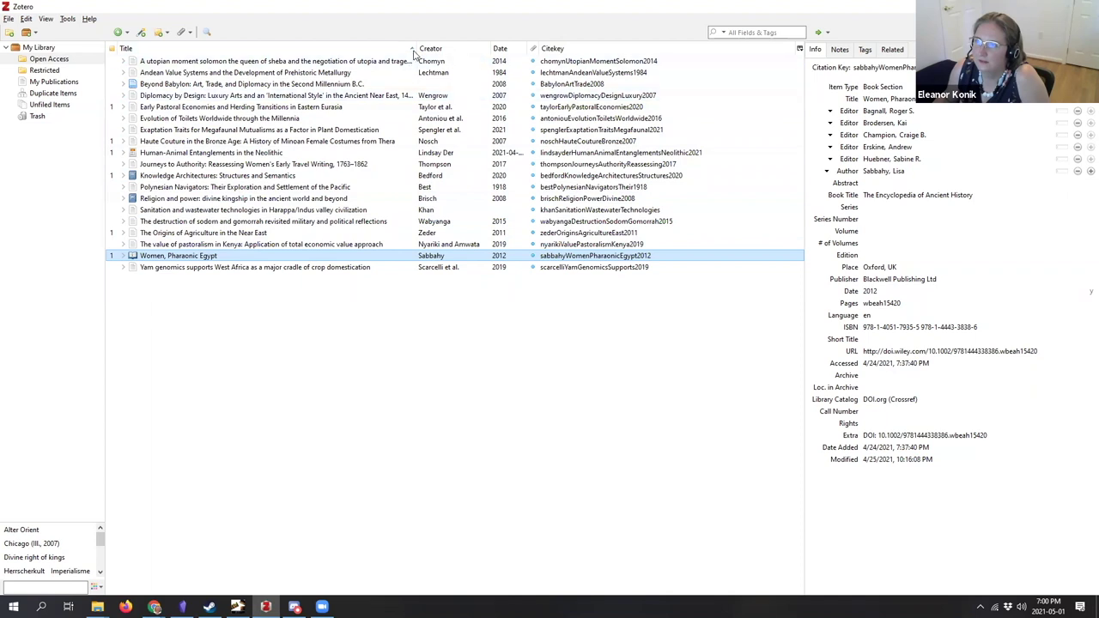
Step: Examine the PDF attachment and the bibliographic details of the "A utopian moment solomon" paper
left_click(335, 62)
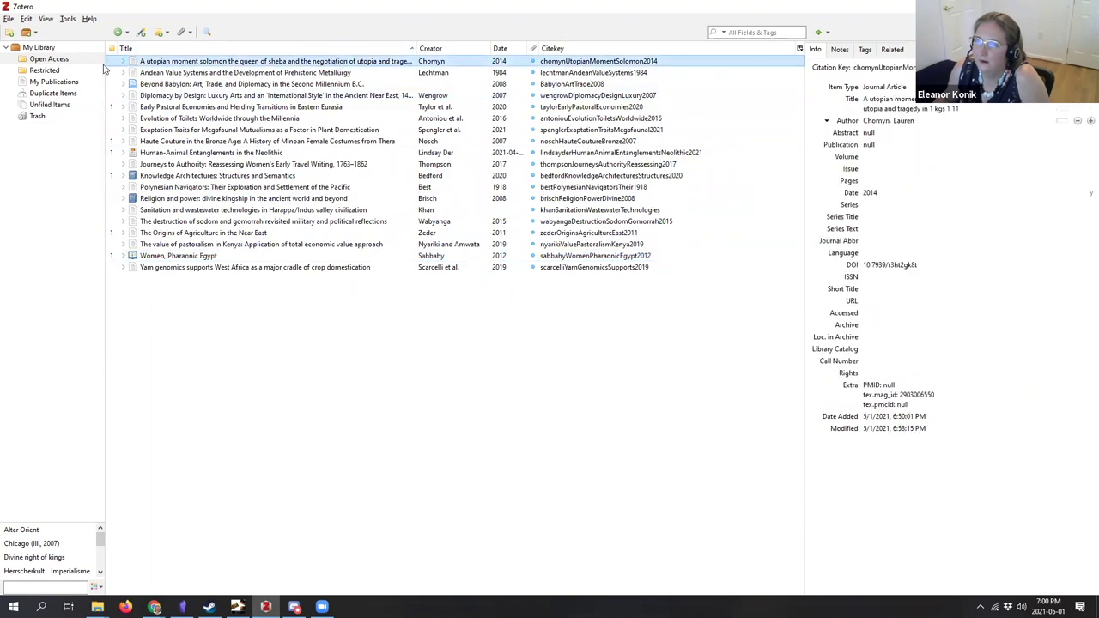
key("Right")
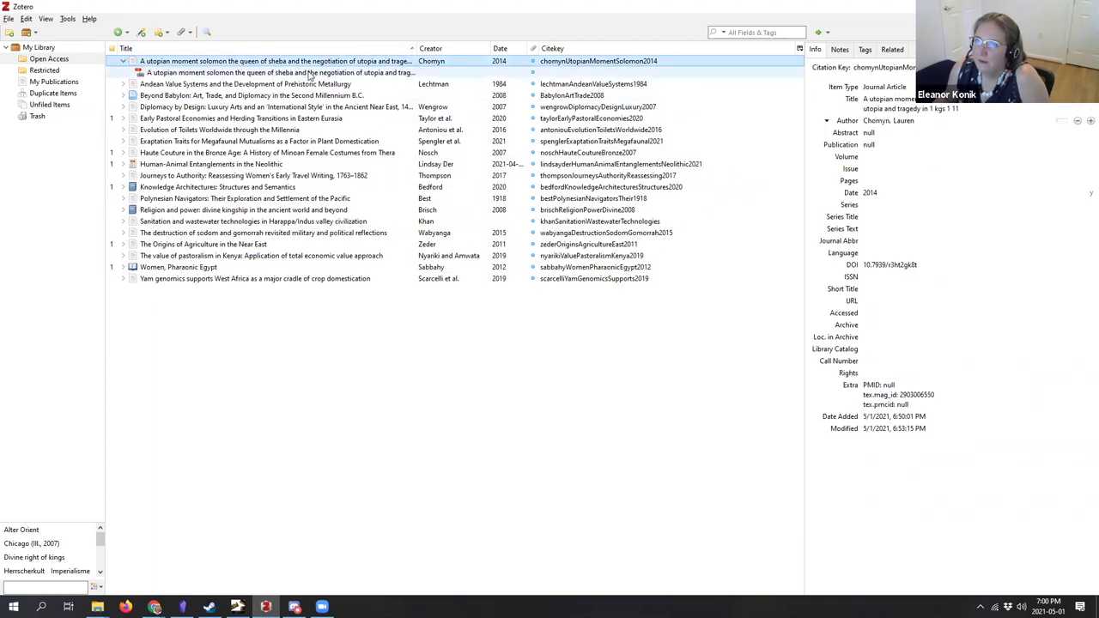
left_click(310, 73)
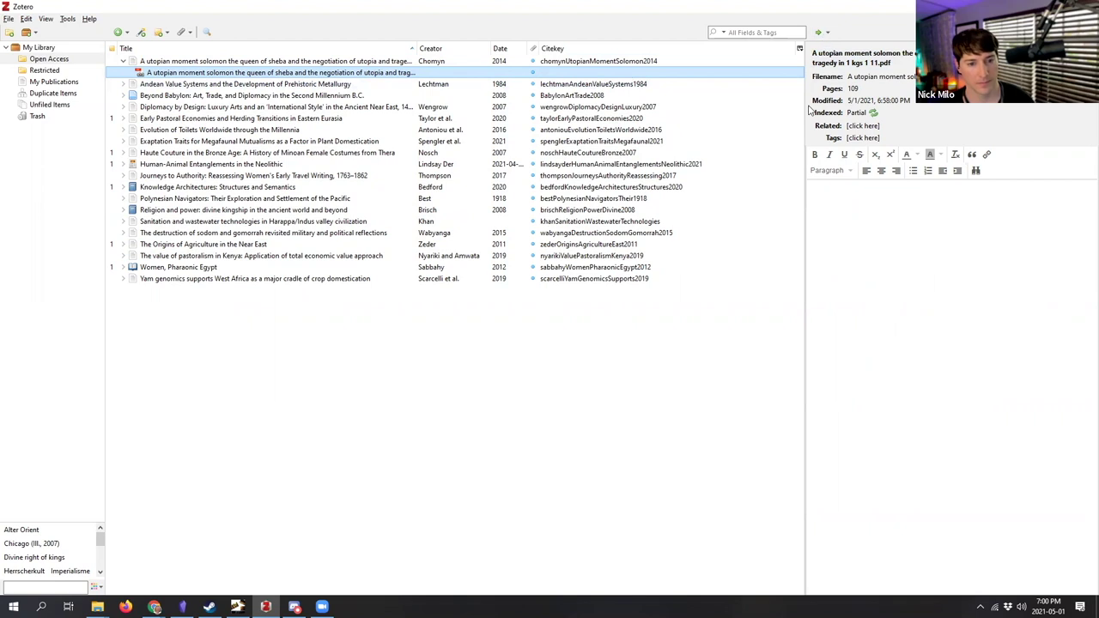
left_click(227, 62)
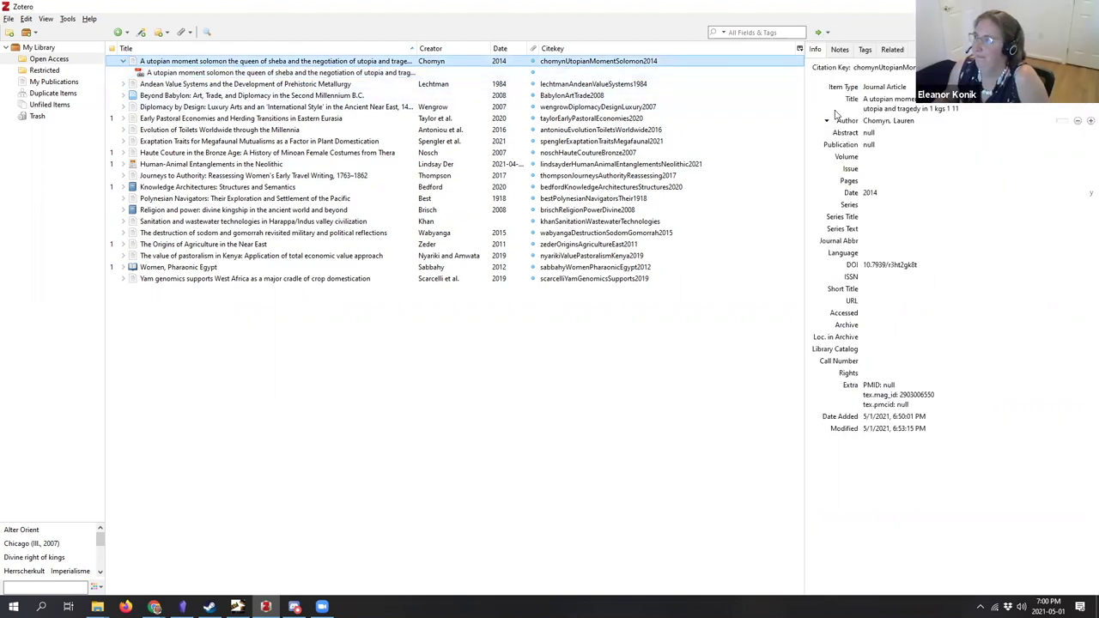
left_click(873, 112)
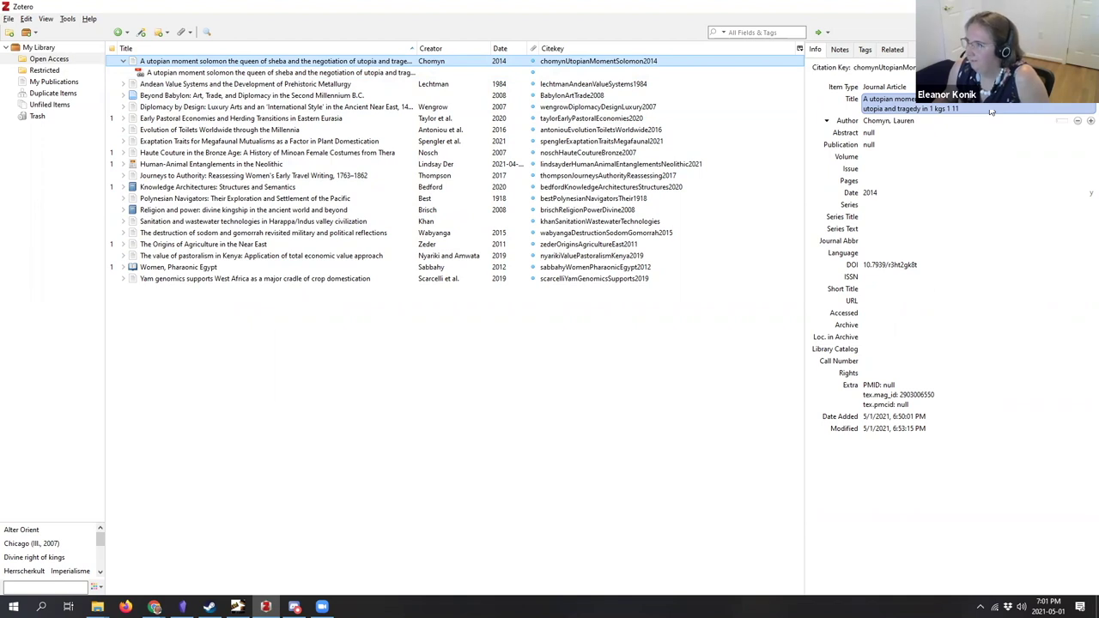
Step: Switch to Obsidian, widen the file list, and collapse the 43.01 Books and 43.02 Articles folders
left_click(182, 607)
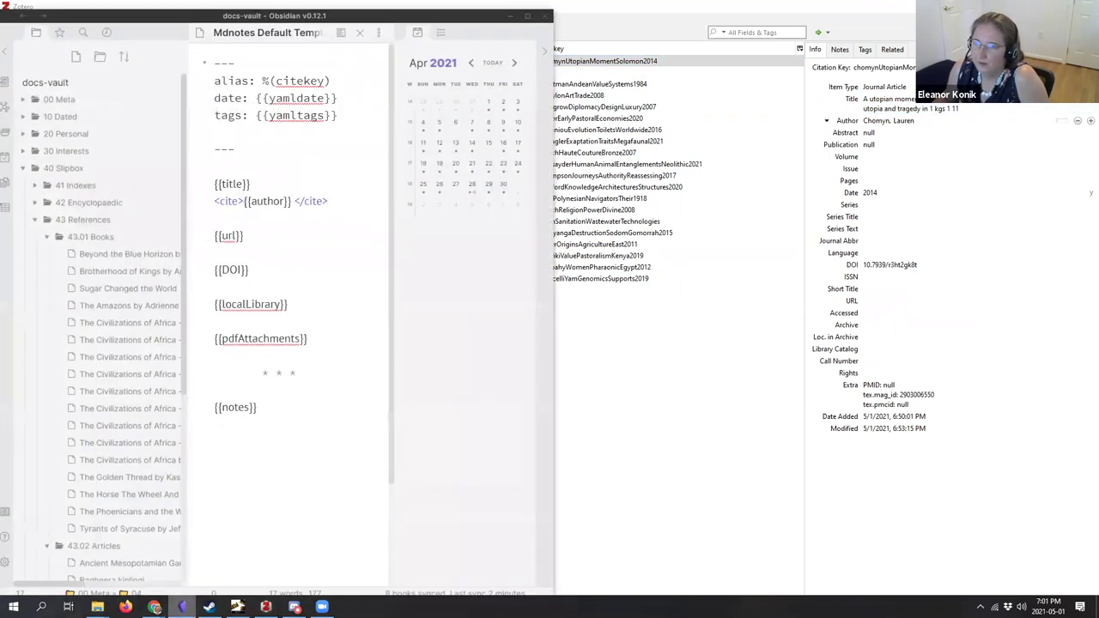
left_click_drag(184, 491, 439, 476)
left_click(47, 238)
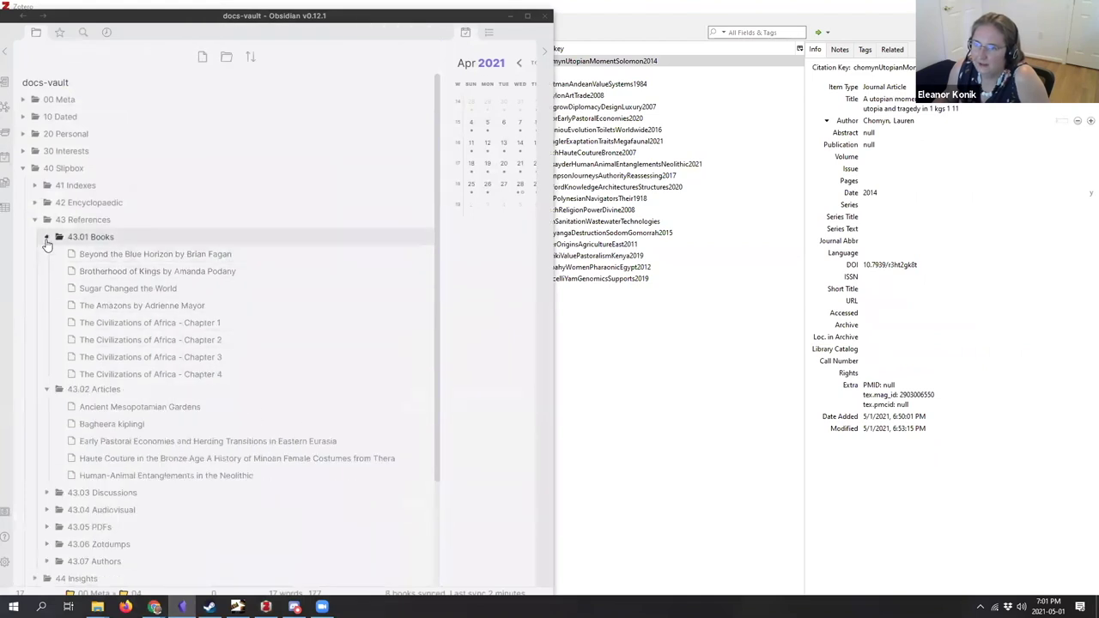
left_click(47, 256)
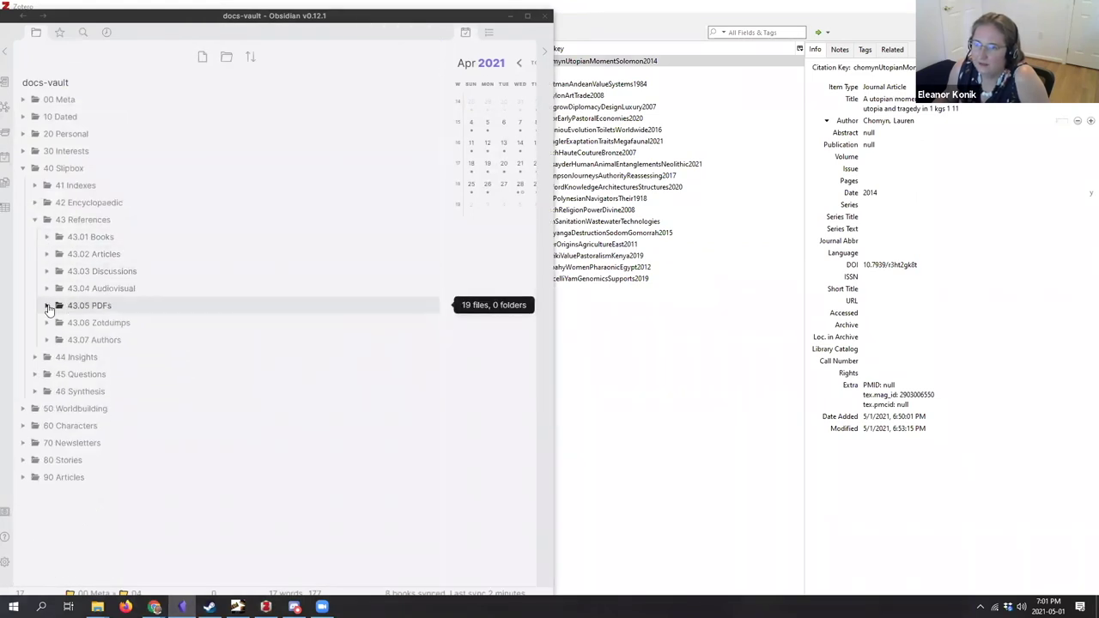
Step: Expand the 43.05 PDFs folder to view its files, and switch back to Zotero
left_click(48, 307)
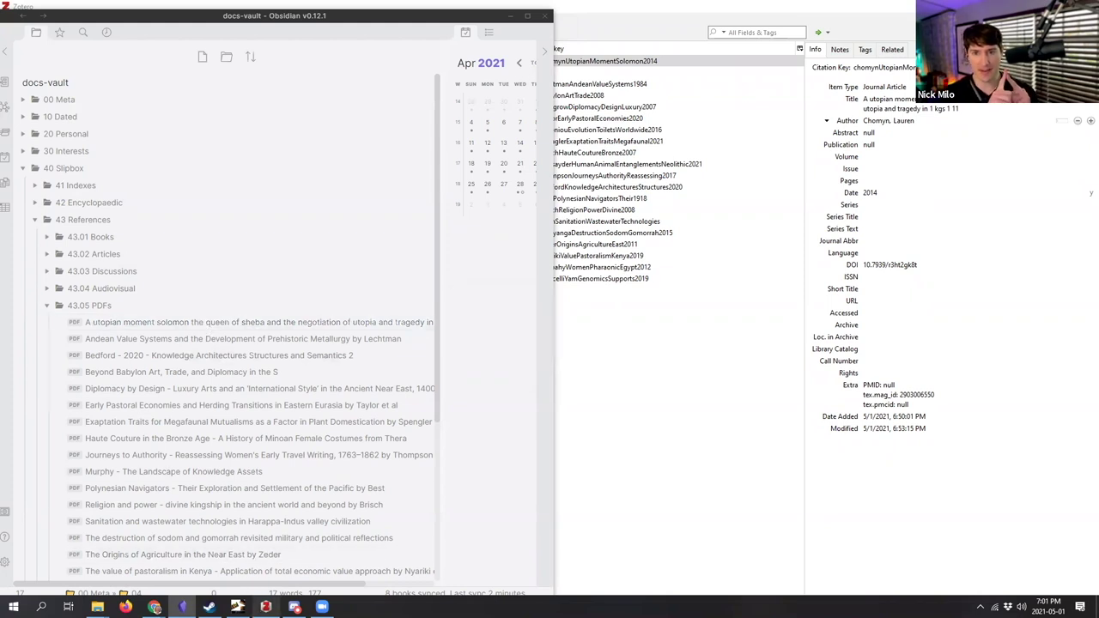
mouse_move(265, 607)
left_click(274, 559)
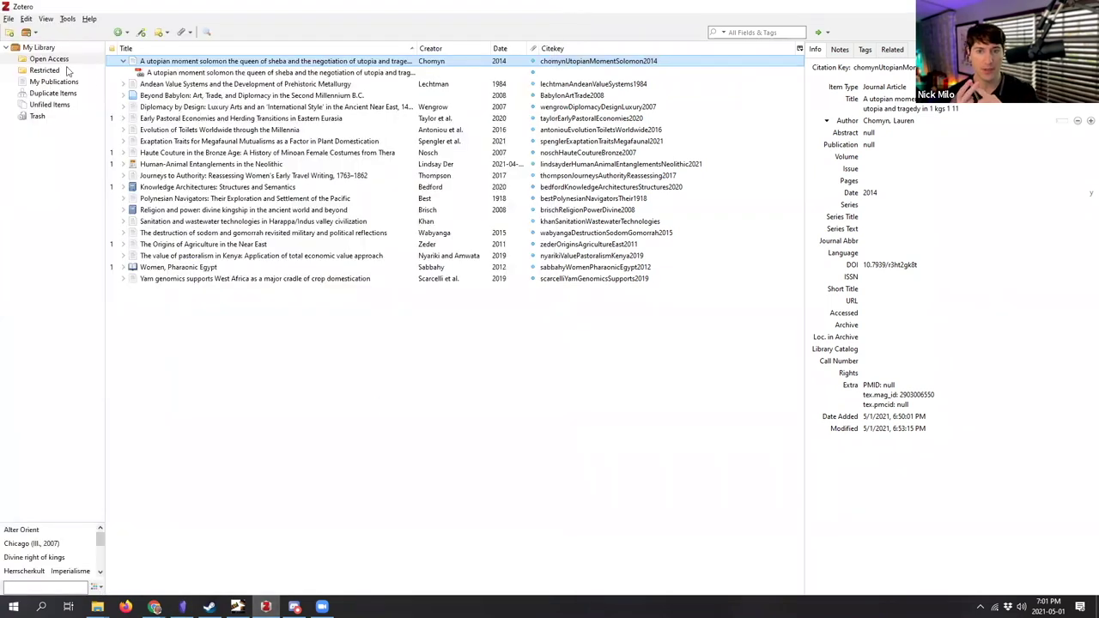
left_click(67, 18)
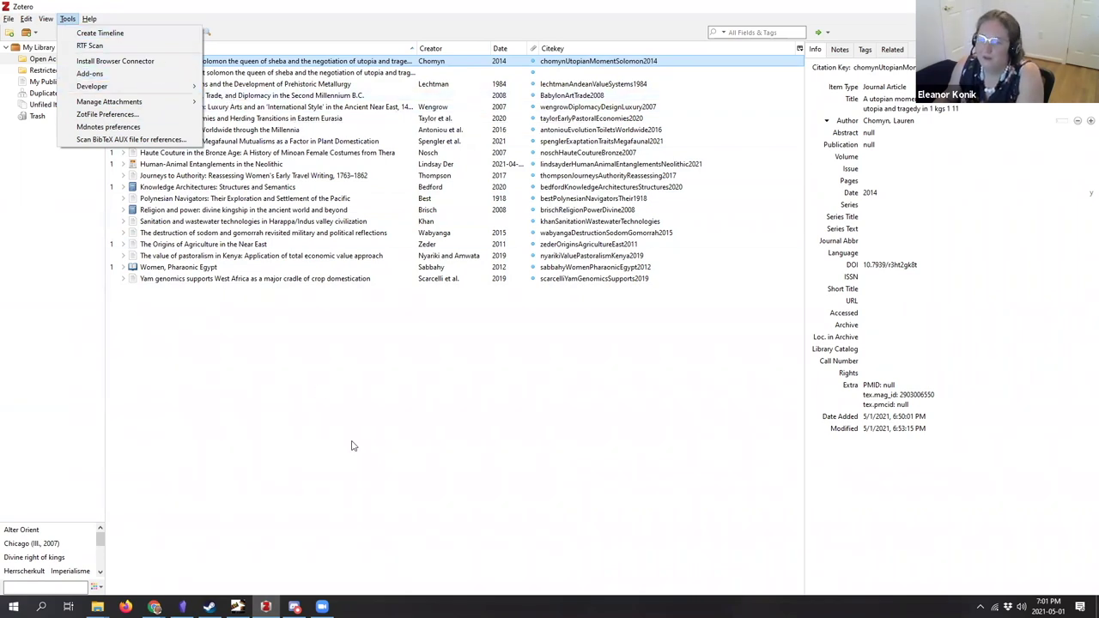
left_click(154, 606)
left_click(173, 558)
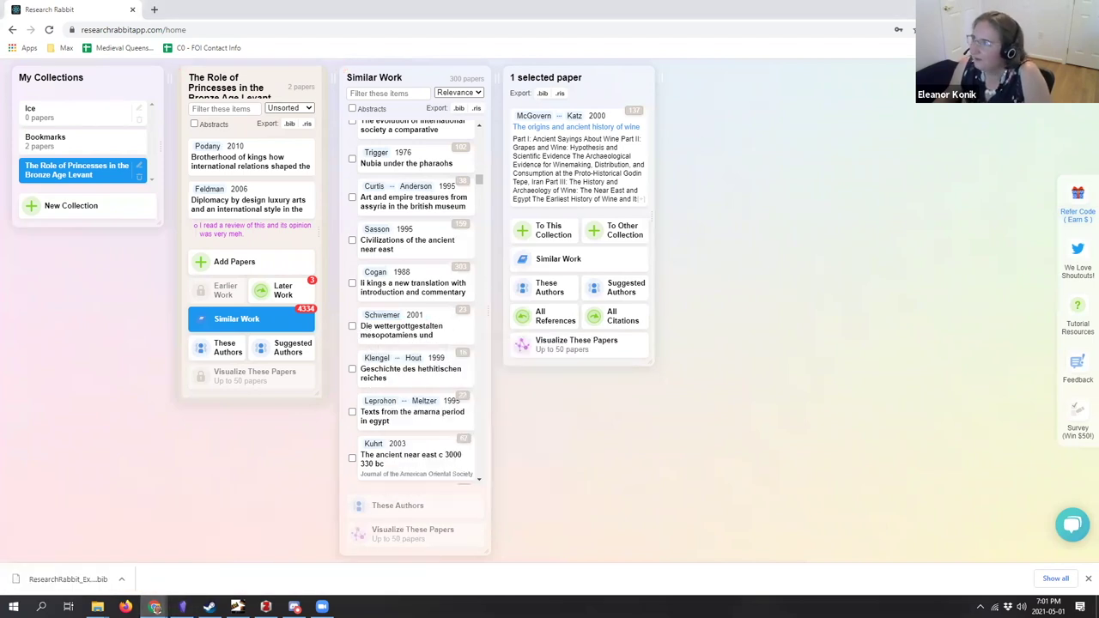
key("alt+Tab")
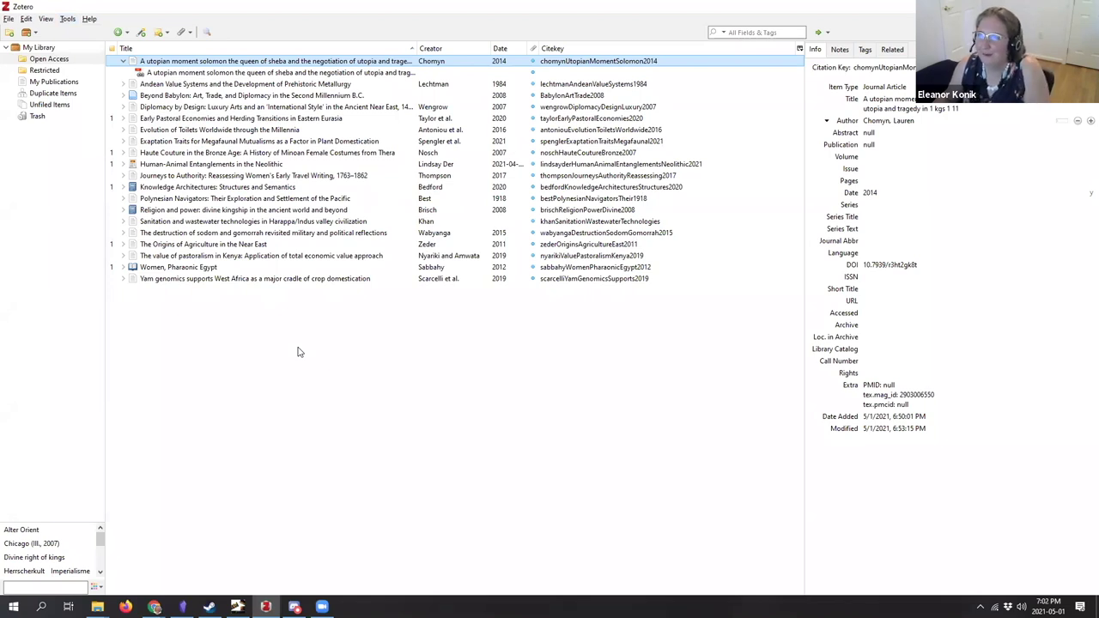
Step: Open the ZotFile preferences and widen the dialog to read the custom location path for attachments
left_click(68, 20)
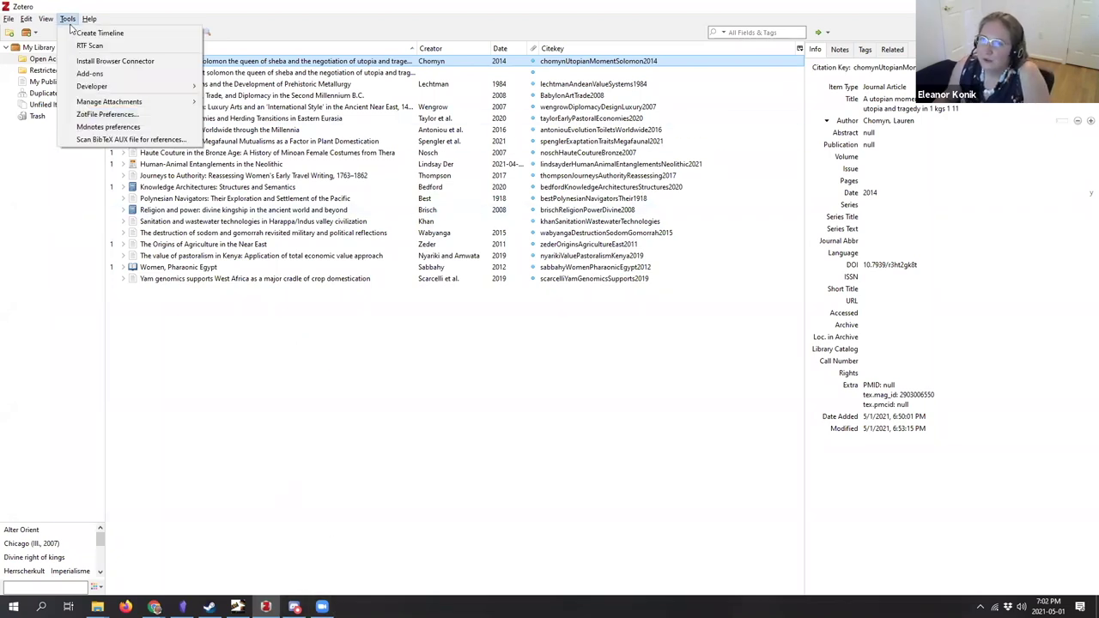
left_click(101, 115)
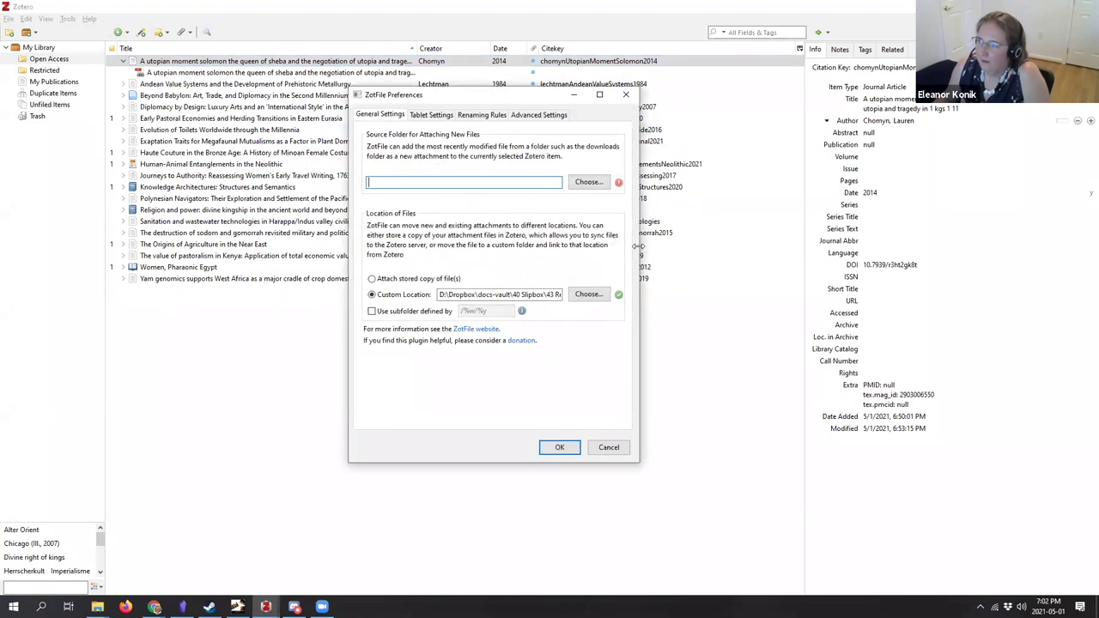
left_click_drag(638, 247, 875, 249)
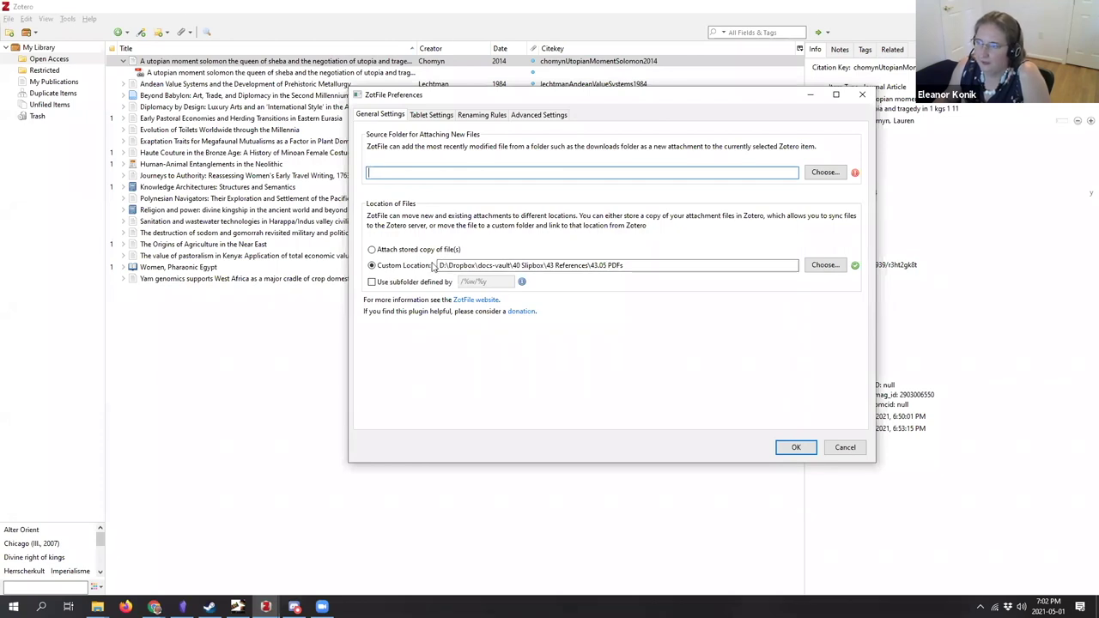
Step: Examine the ZotFile renaming formats for all item types except patents and for patents
left_click(488, 114)
left_click(411, 223)
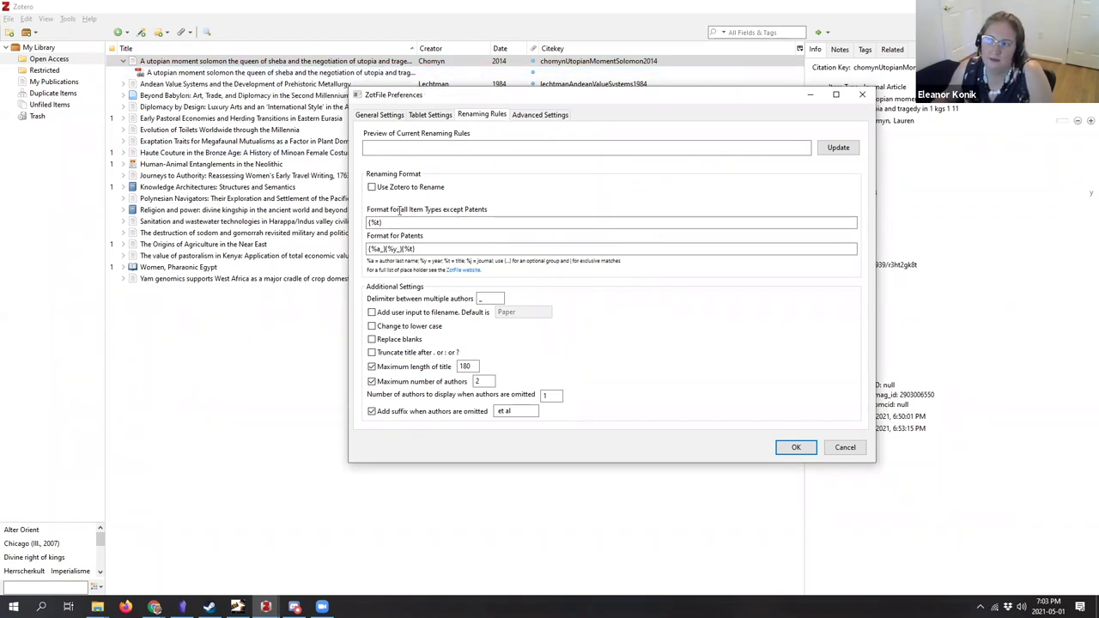
left_click(424, 250)
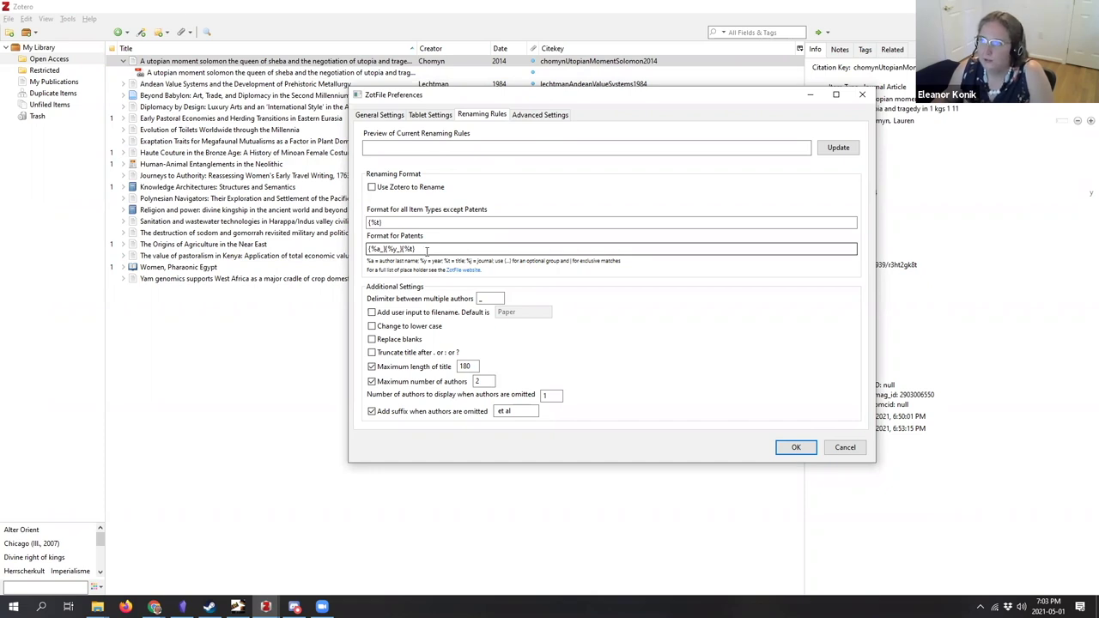
left_click(442, 248)
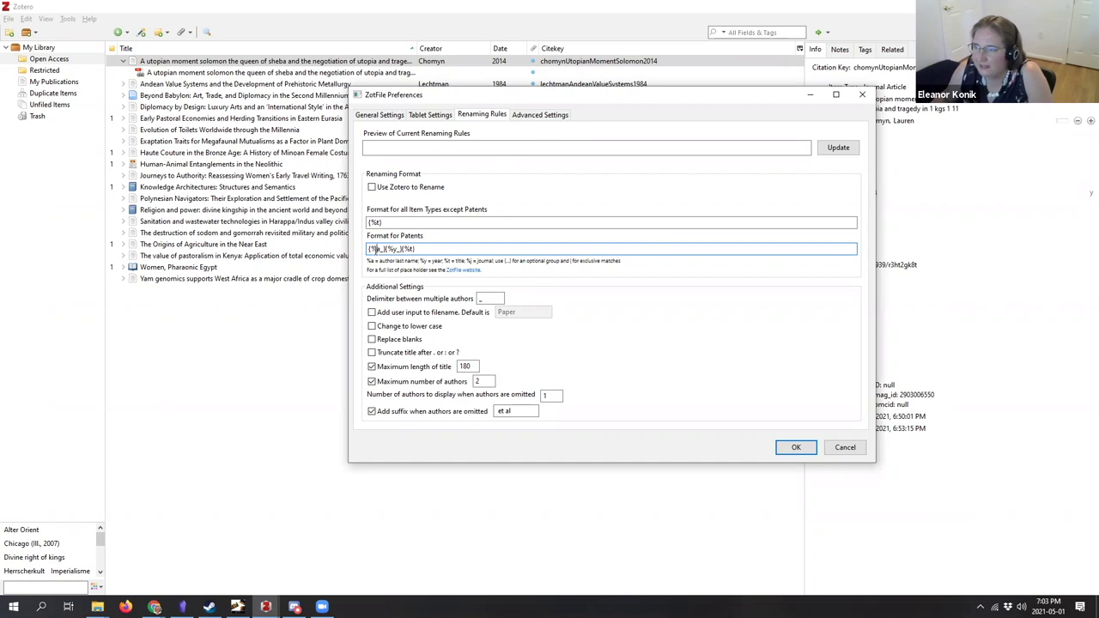
left_click_drag(379, 249, 369, 248)
left_click(371, 249)
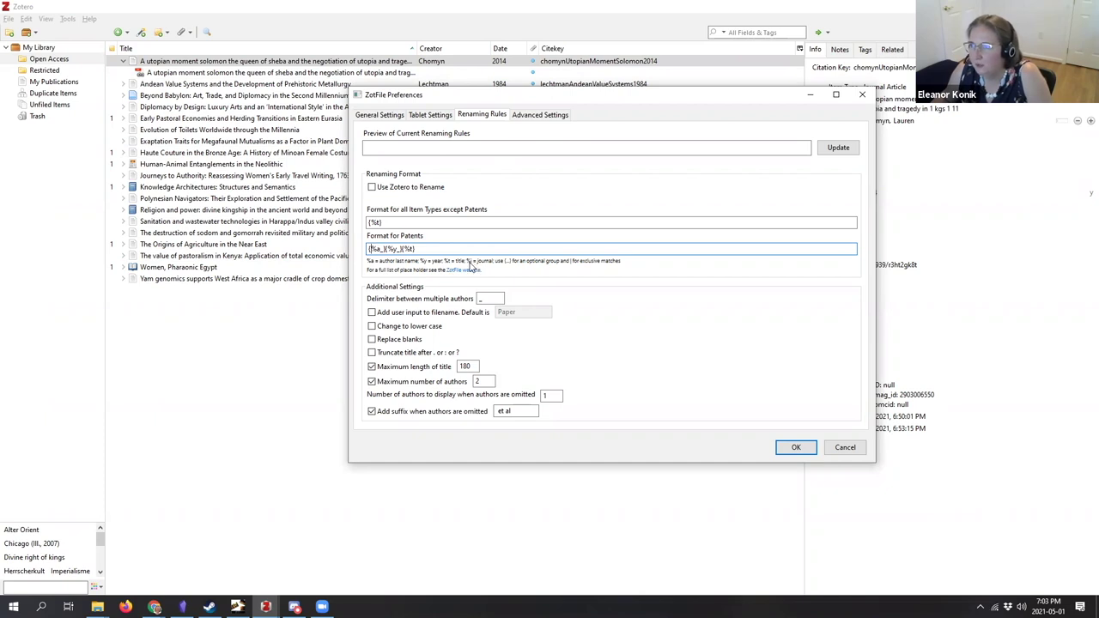
Step: Open the ZotFile website's renaming rules from the preferences and examine the list of wildcards
left_click(462, 271)
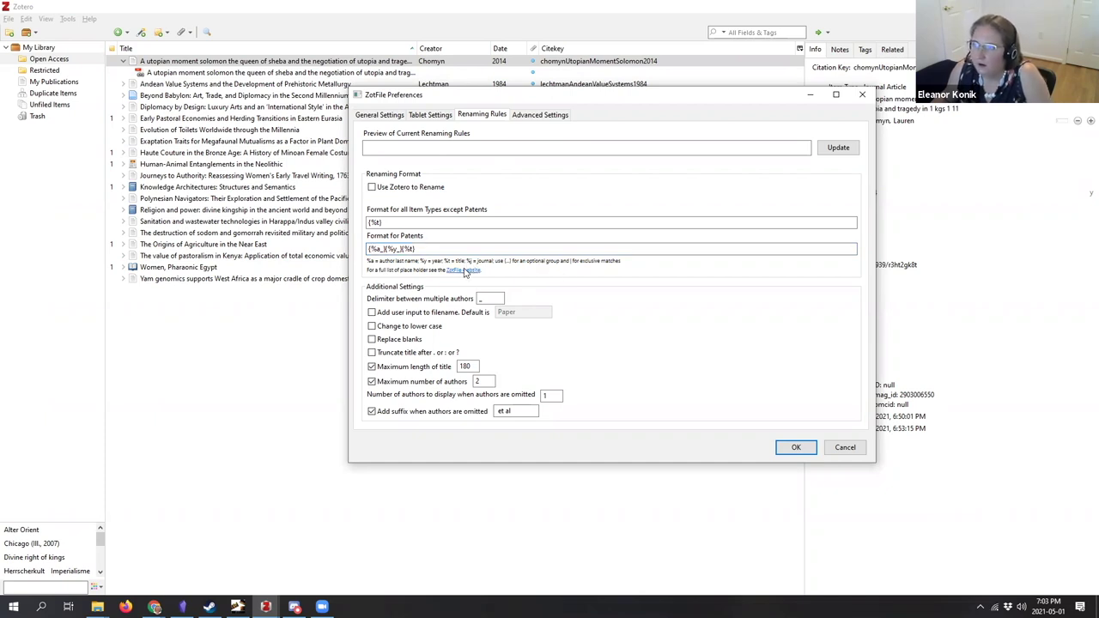
scroll(481, 258, "down", 4)
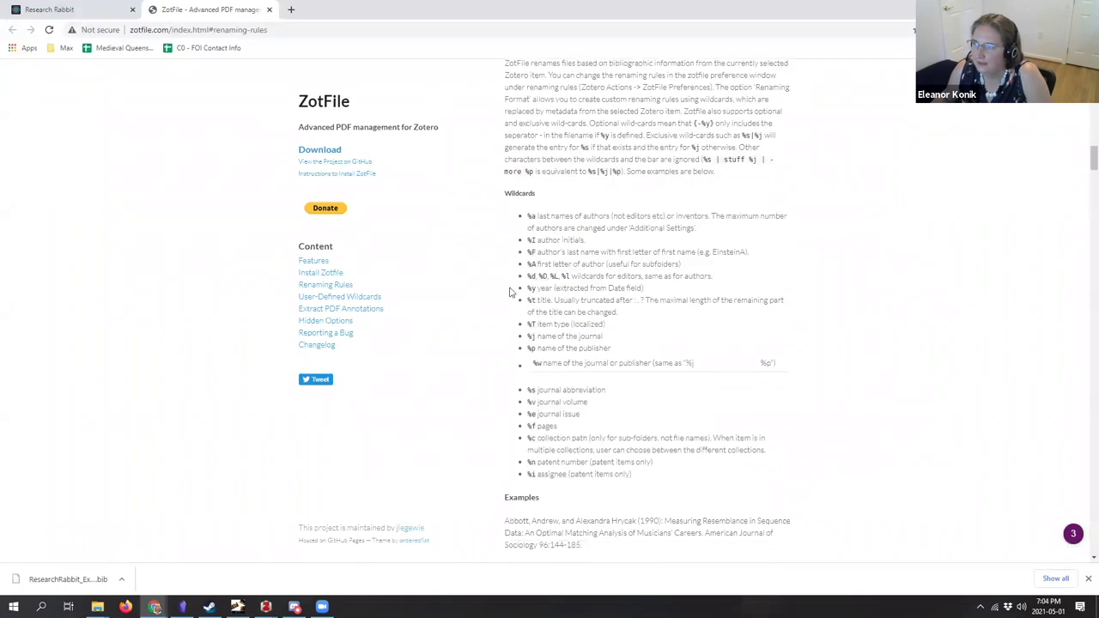
triple_click(521, 222)
left_click(510, 381, "shift")
left_click(516, 276)
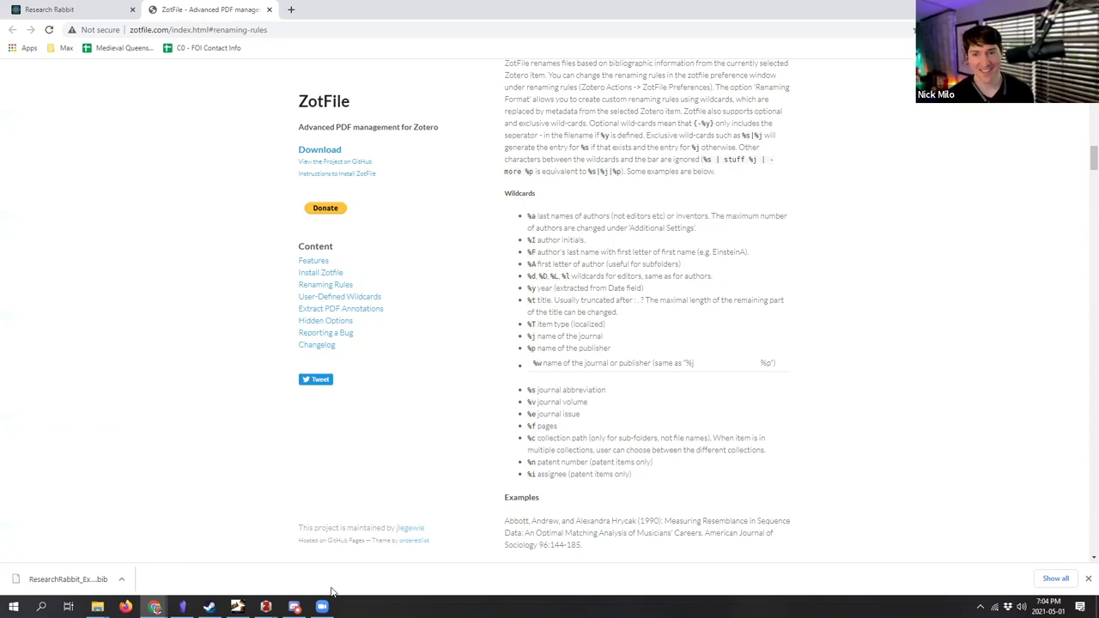
Step: Switch to Obsidian and collapse the 43.05 PDFs and 43 References folders
mouse_move(266, 607)
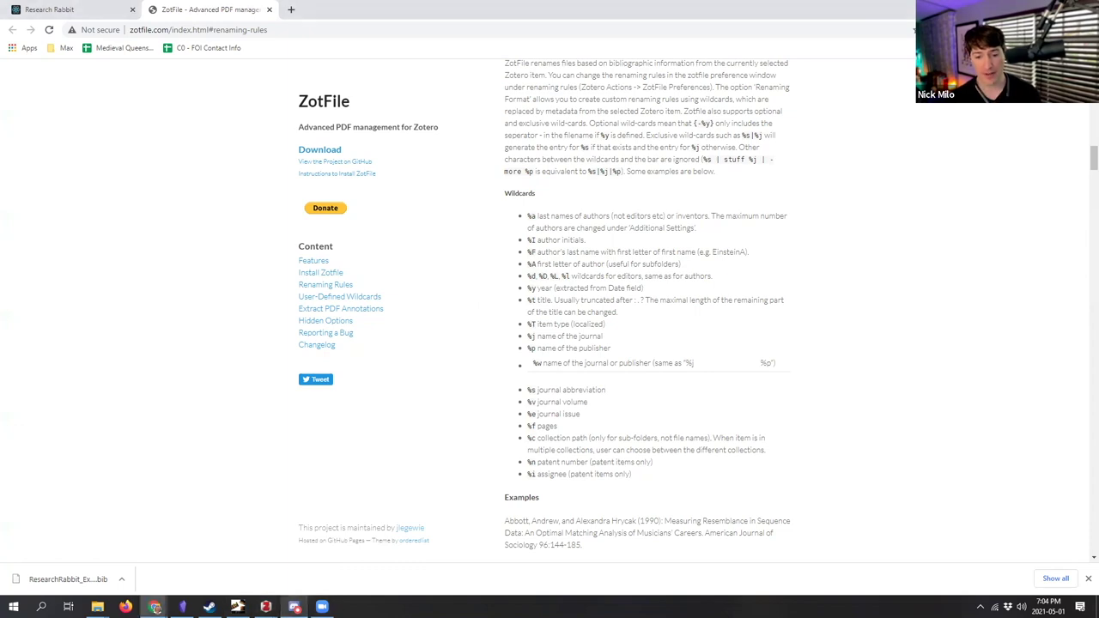
left_click(182, 607)
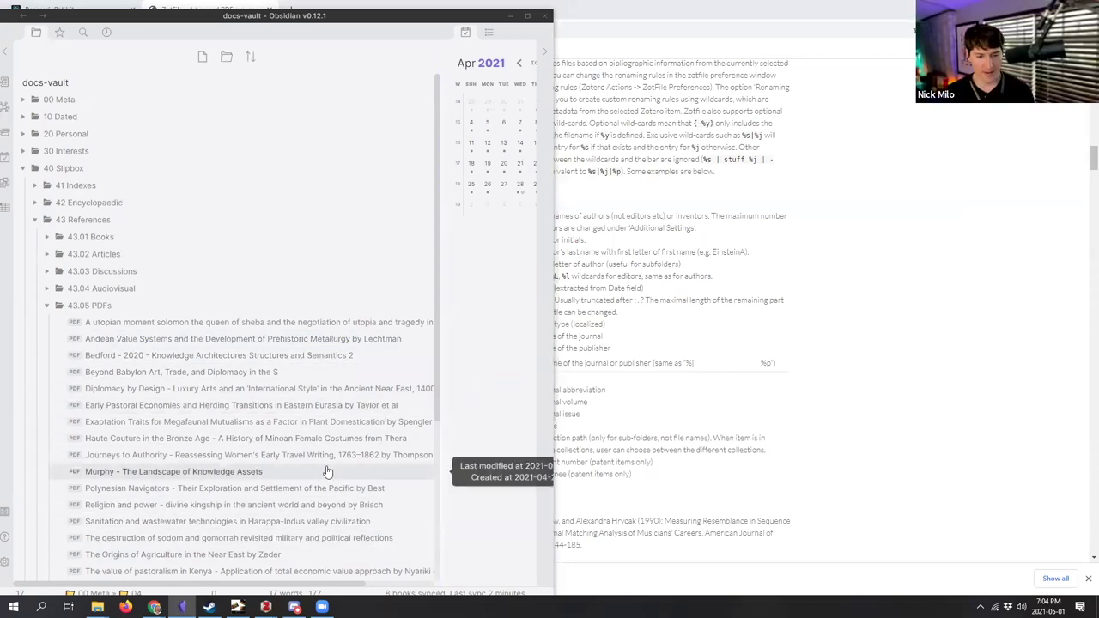
left_click(47, 307)
left_click(34, 221)
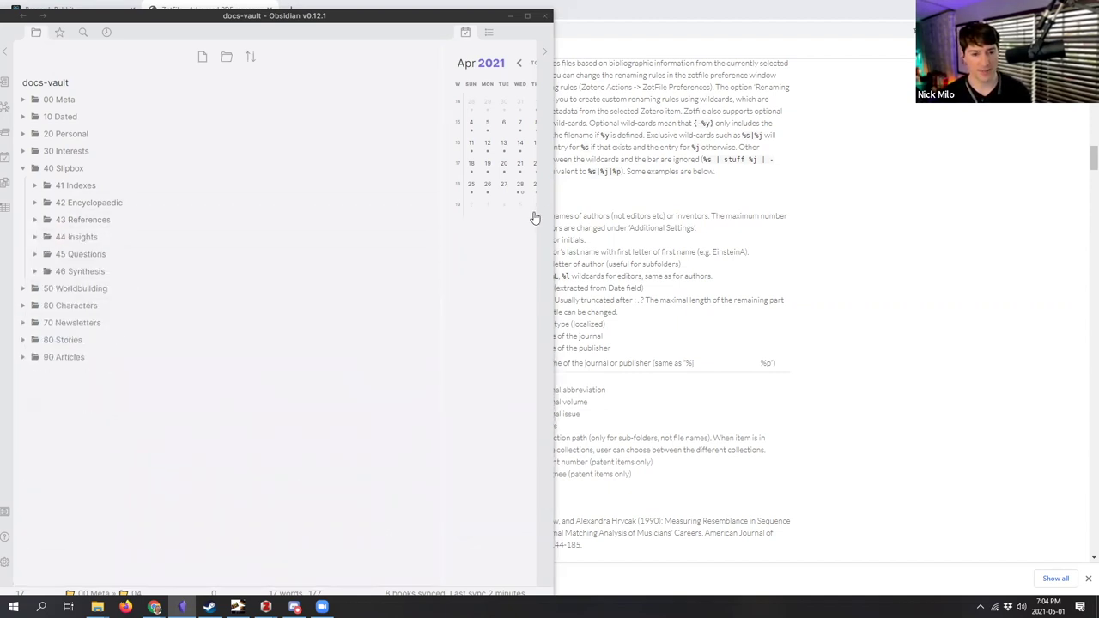
Step: Maximize the Obsidian window and narrow the file list beside the Mdnotes Default Template note
left_click_drag(549, 213, 305, 216)
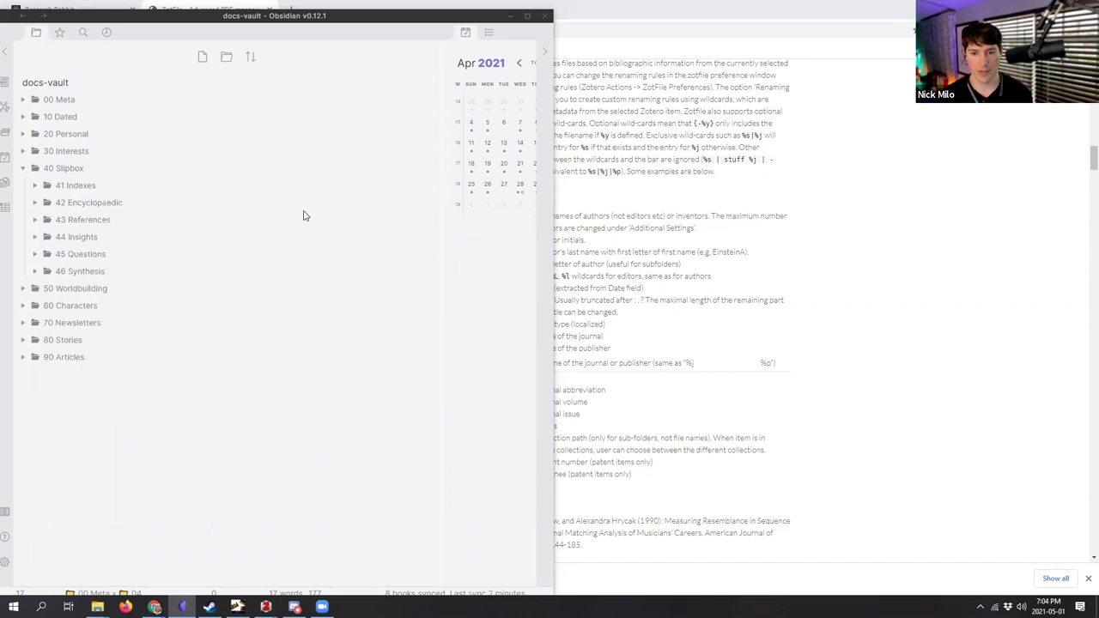
double_click(195, 16)
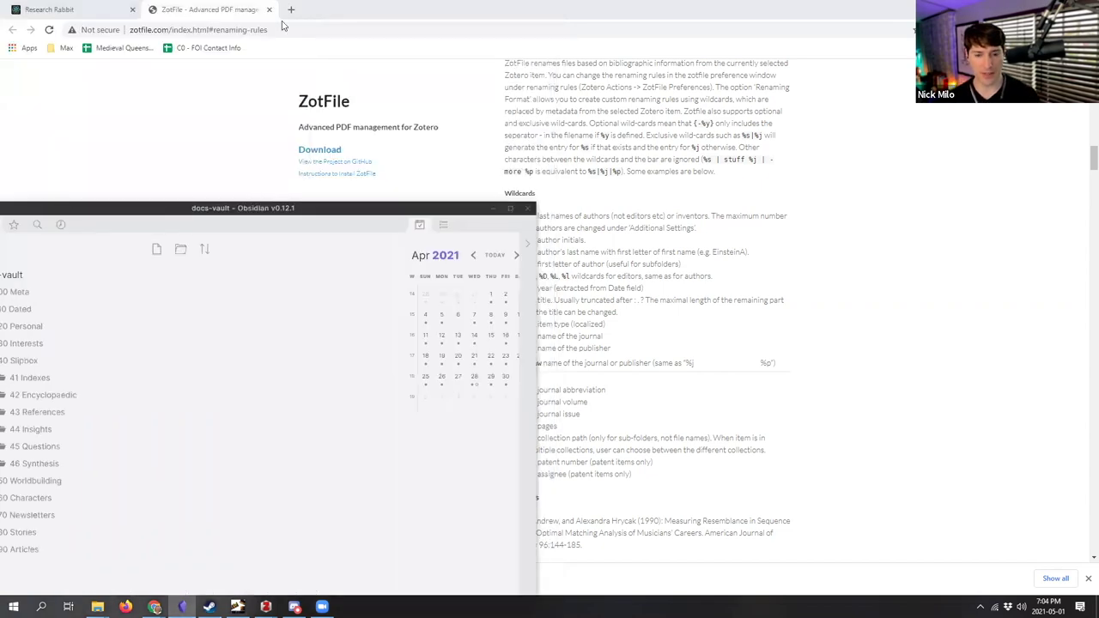
left_click(562, 28)
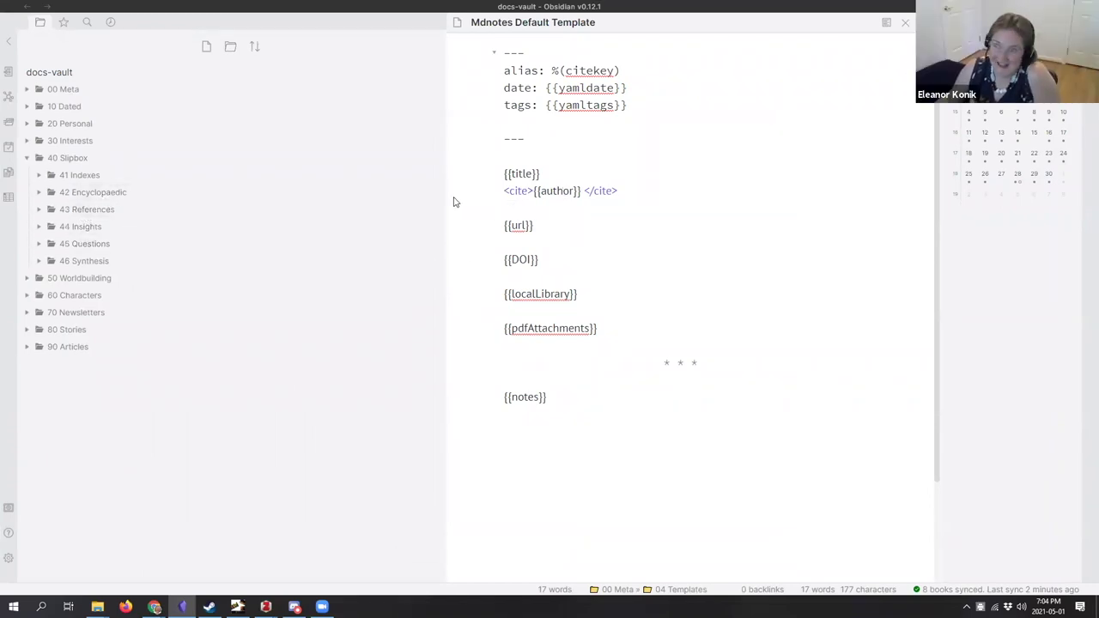
left_click_drag(447, 197, 162, 199)
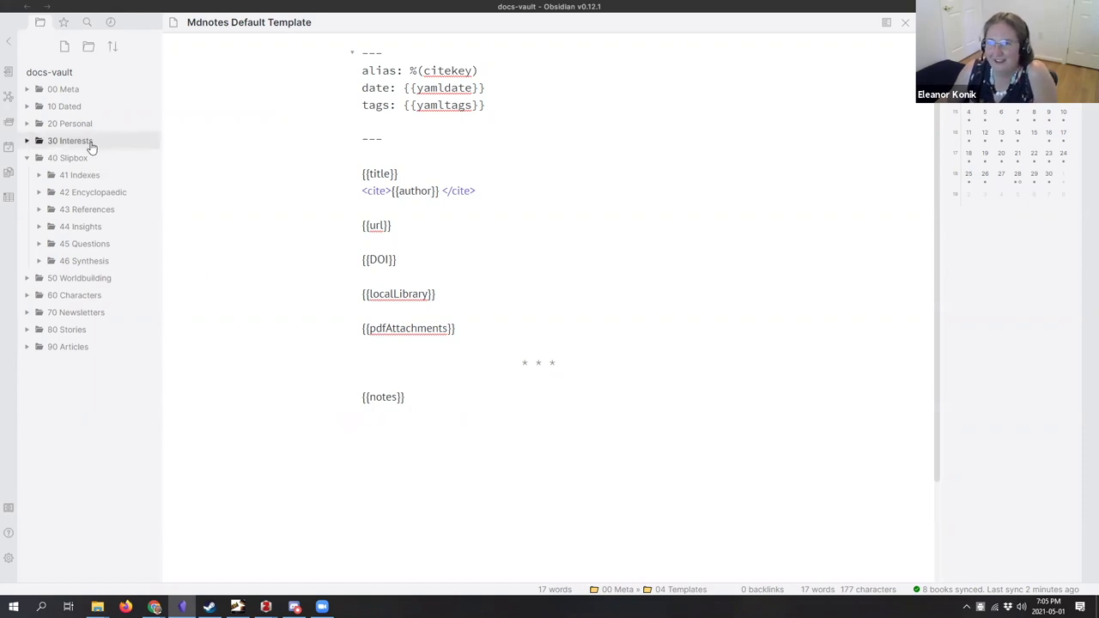
Step: Look at the subfolders of 20 Personal and 10 Dated, and collapse both folders again
left_click(25, 124)
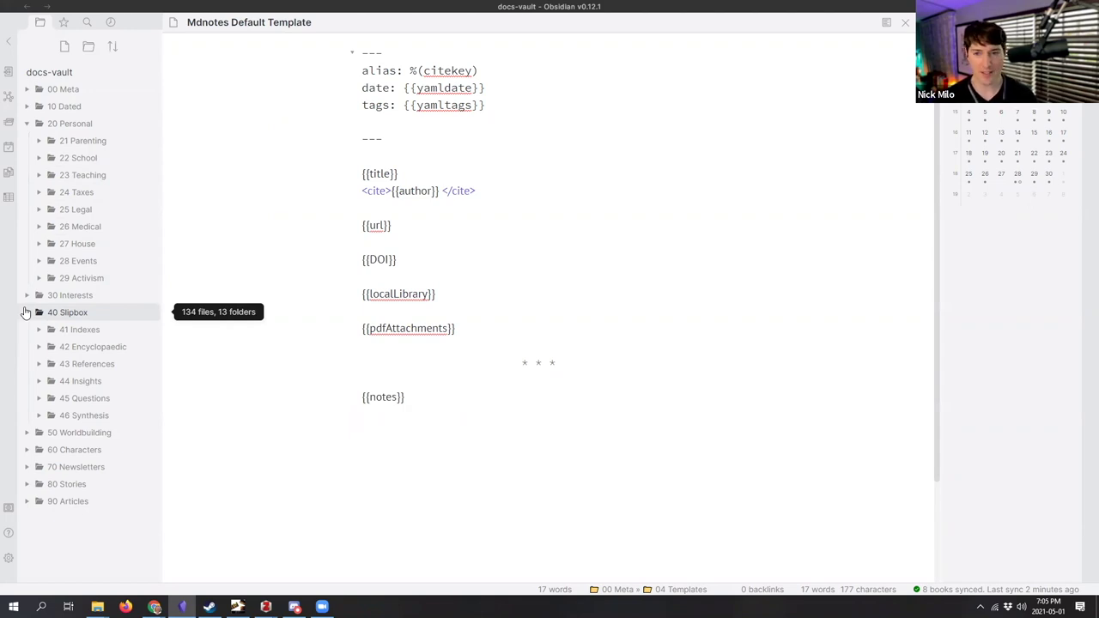
left_click(27, 105)
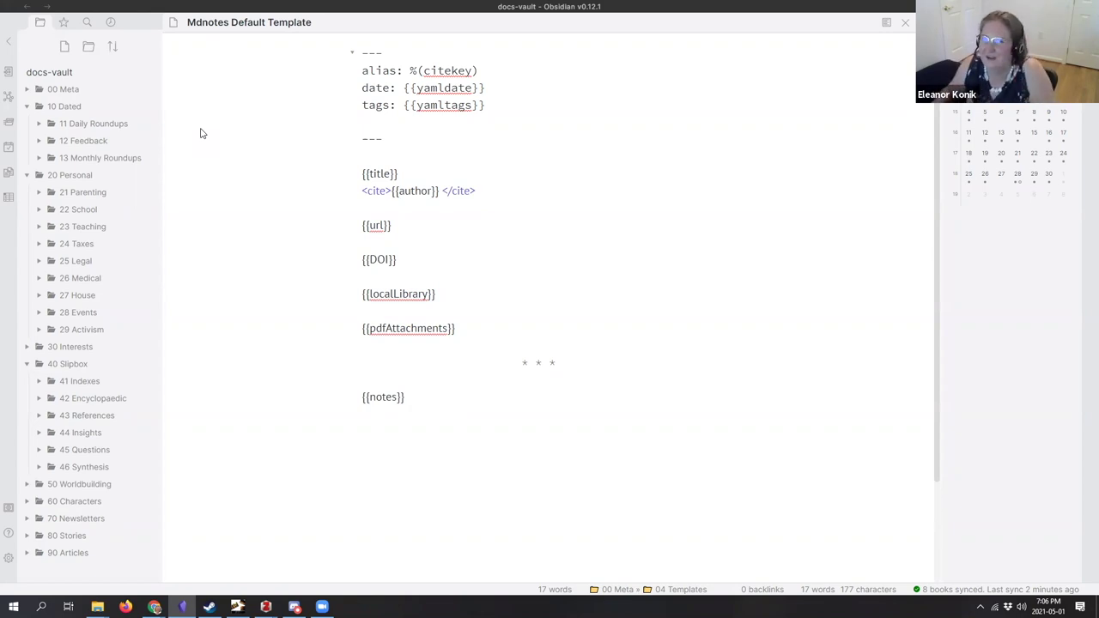
left_click(99, 112)
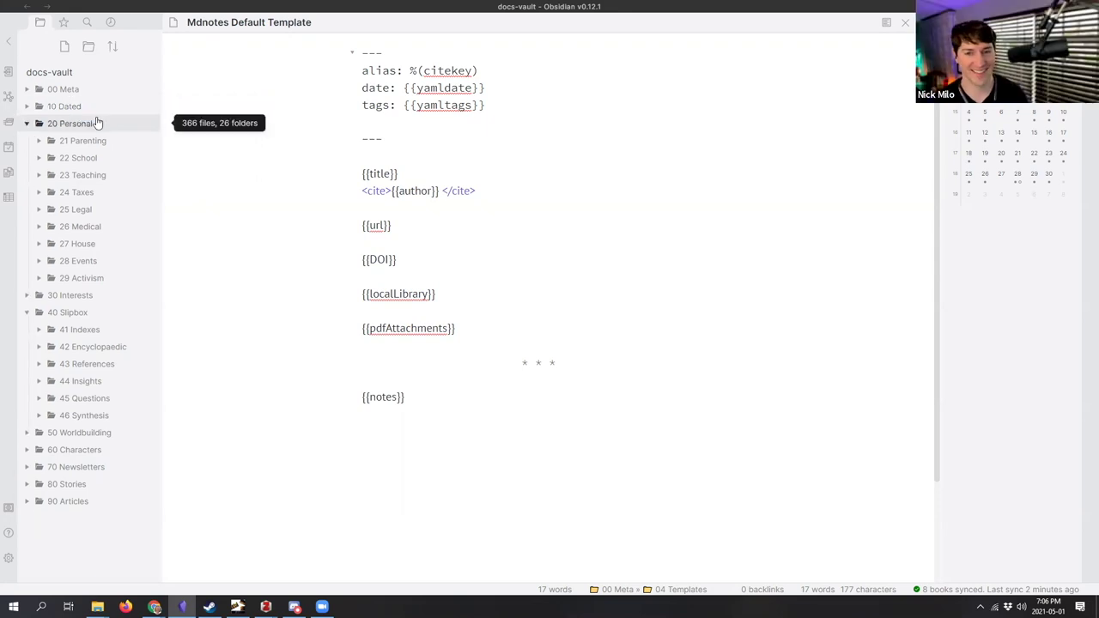
left_click(98, 123)
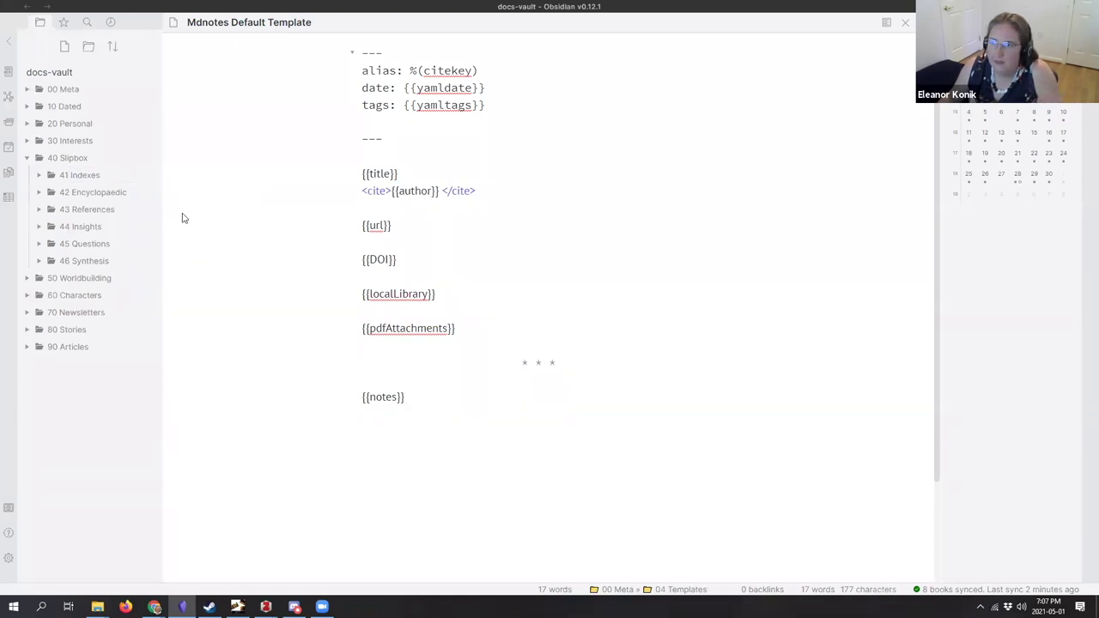
mouse_move(265, 607)
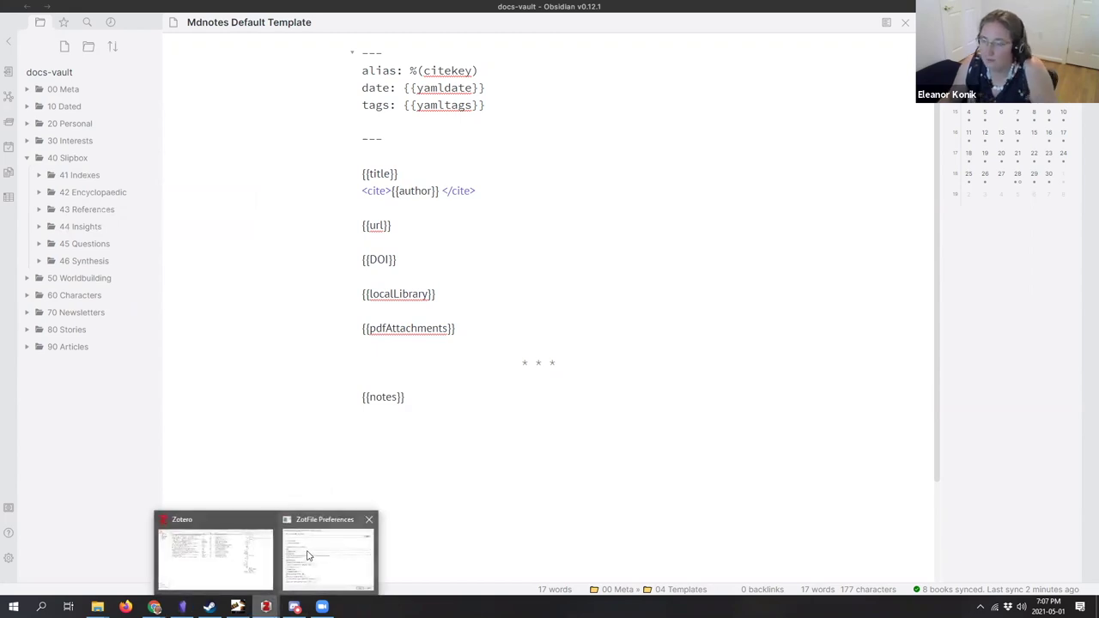
left_click(309, 555)
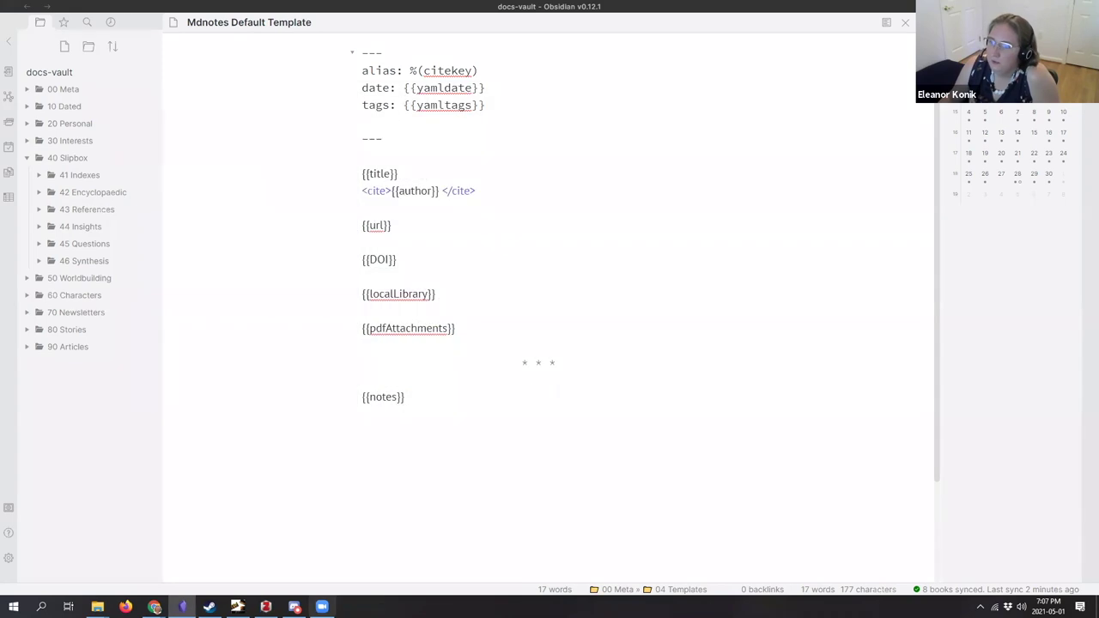
left_click(265, 608)
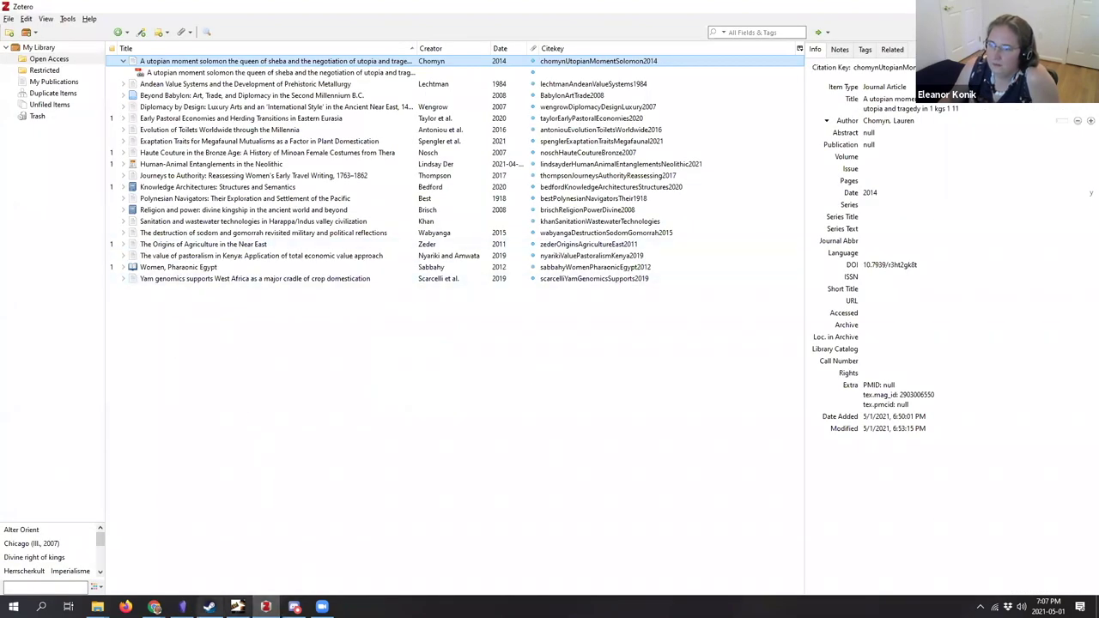
left_click(182, 607)
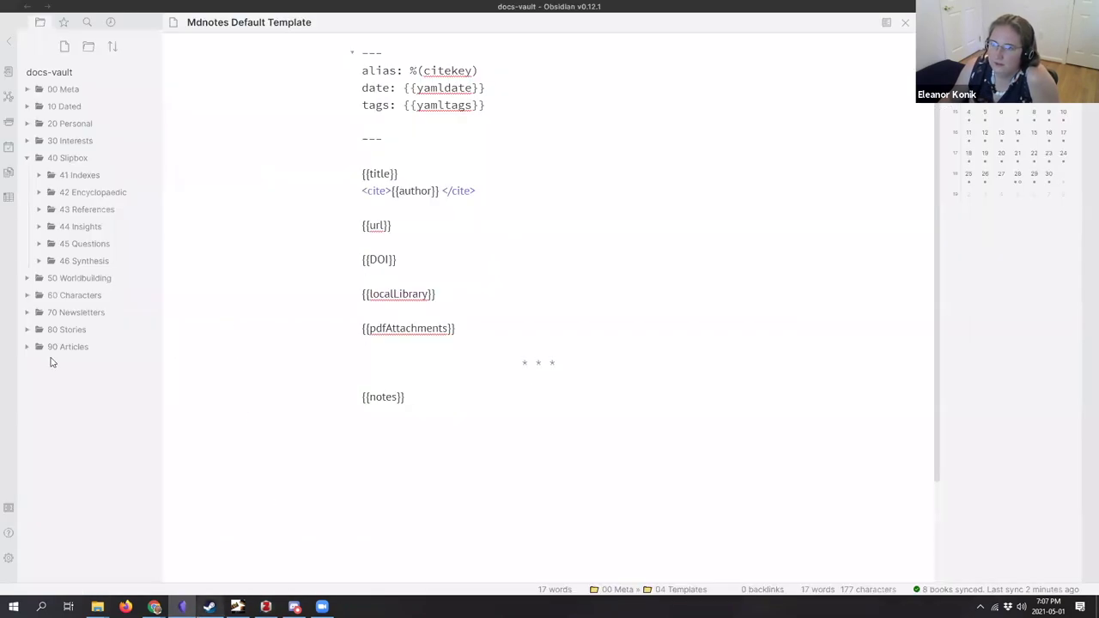
Step: Expand the 43 References and 43.06 Zotdumps folders and widen the file list to read the full note titles
left_click(42, 211)
left_click(51, 313)
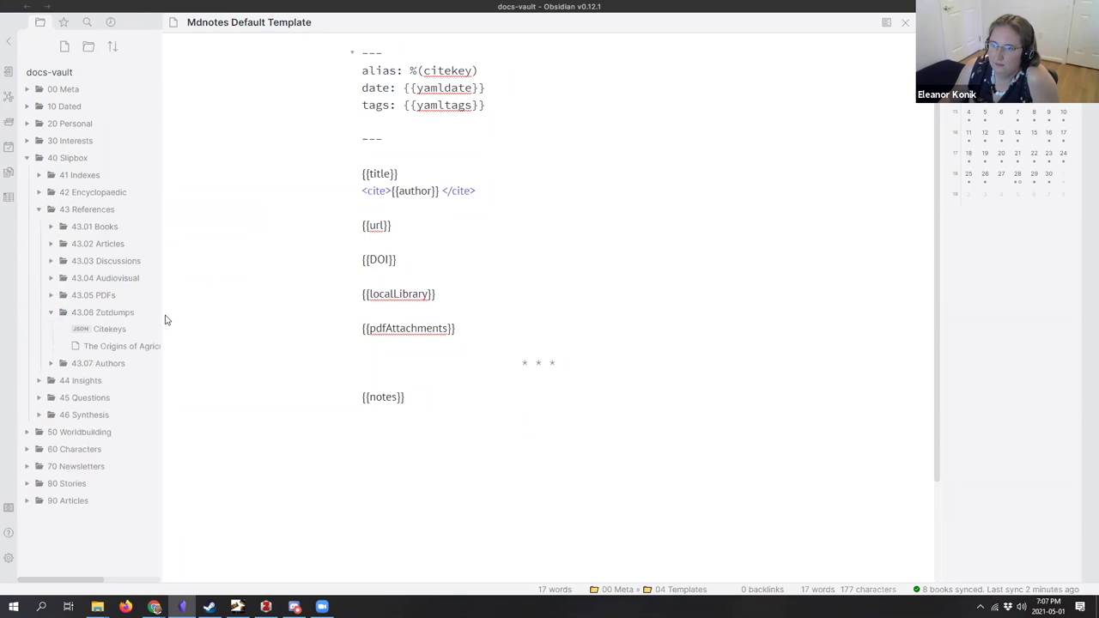
left_click_drag(163, 314, 332, 310)
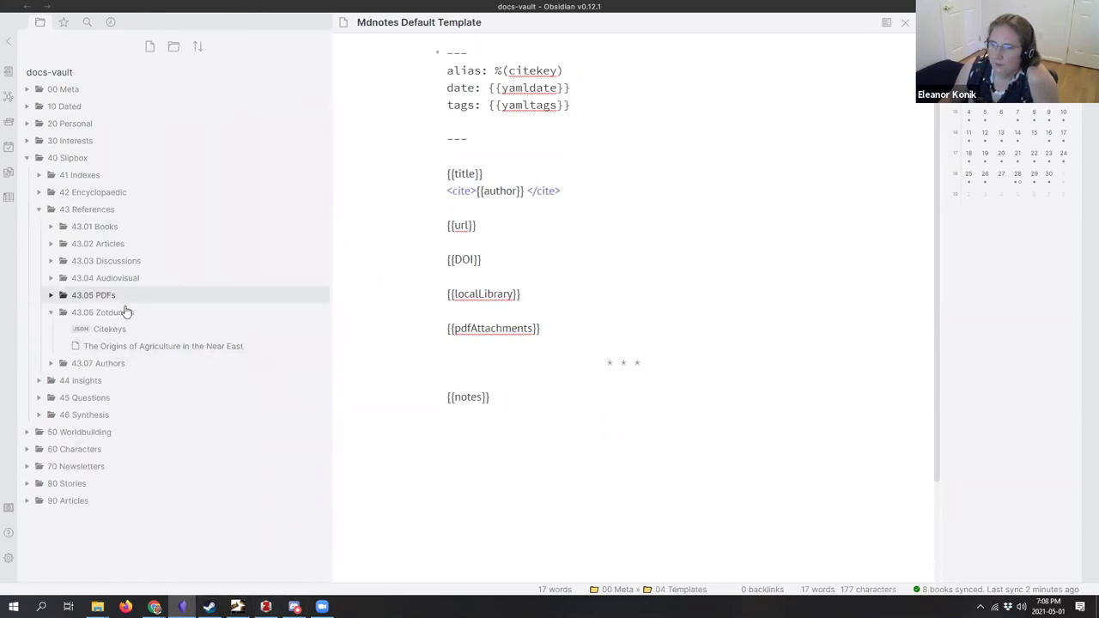
left_click(52, 246)
left_click(53, 246)
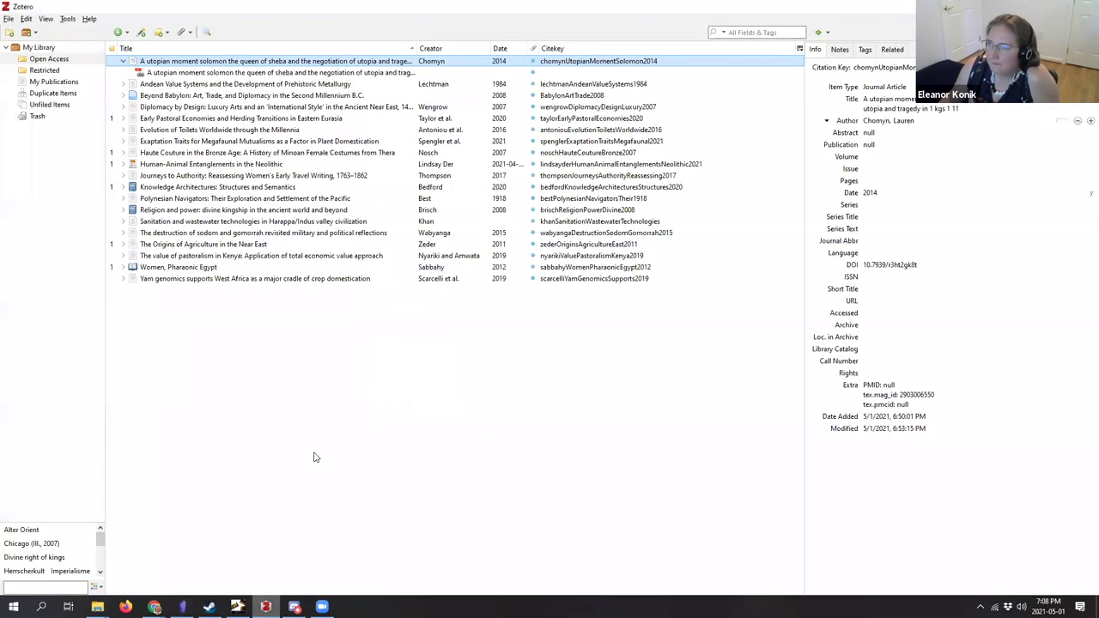
Step: Switch to Zotero and sort the Open Access papers by their number of notes
left_click(266, 607)
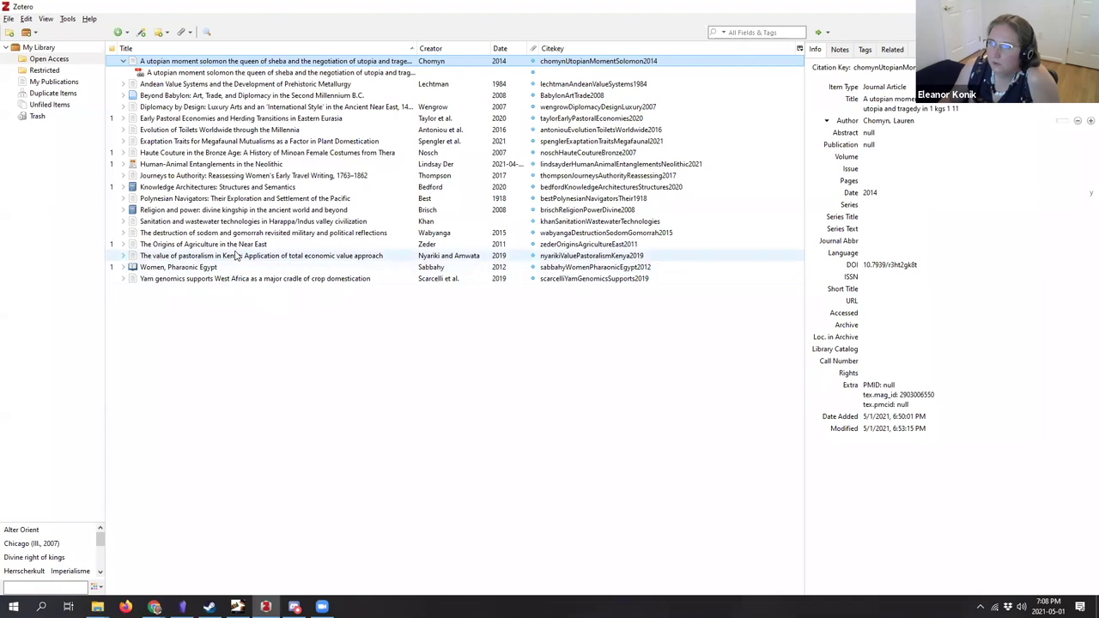
left_click(236, 245)
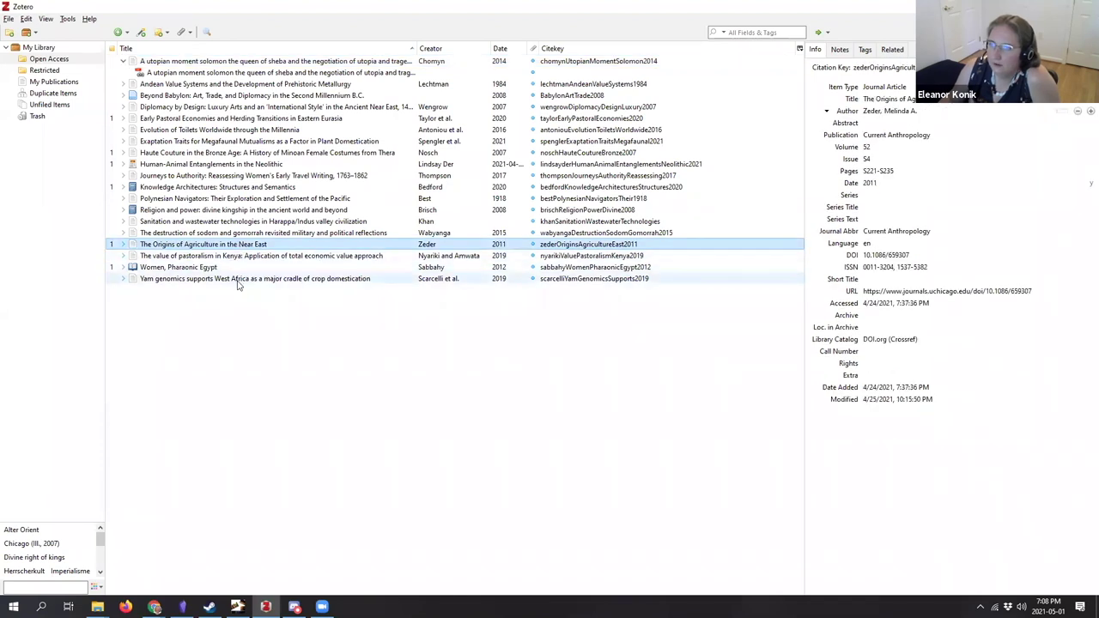
left_click(110, 48)
left_click(112, 222)
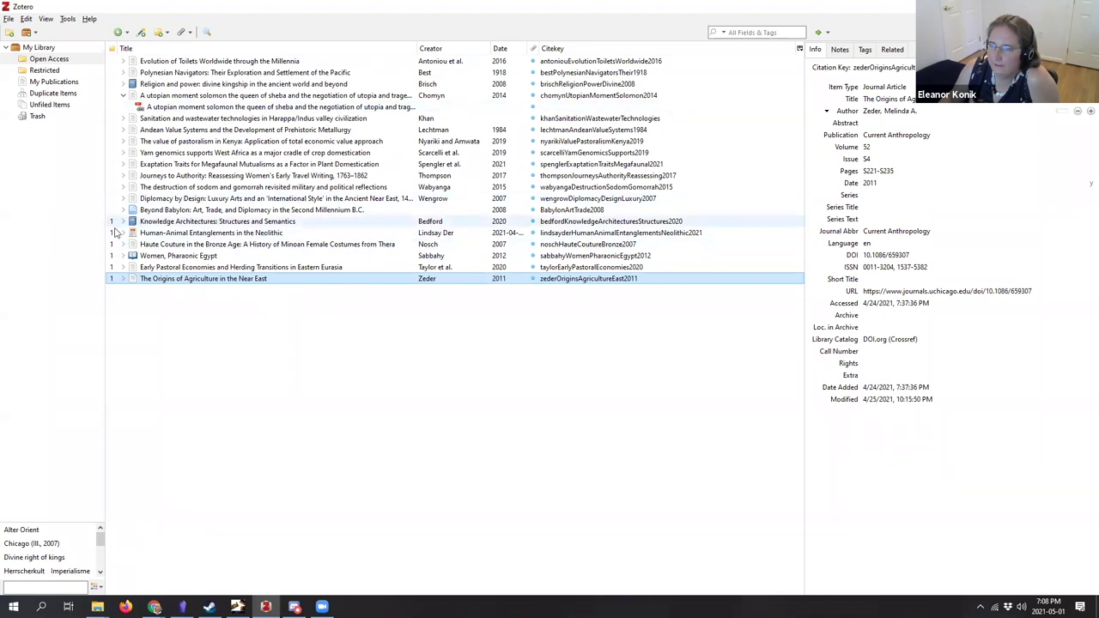
left_click(113, 233)
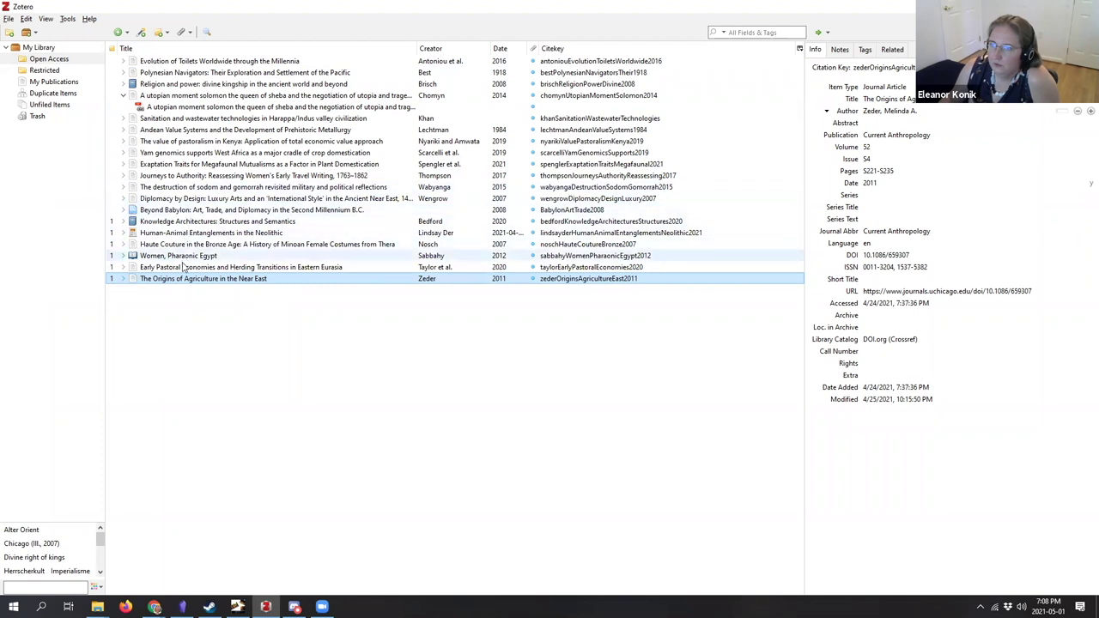
Step: Expand "Early Pastoral Economies and Herding Transitions in Eastern Eurasia" and look at its extracted annotations note and PDF attachment
left_click(123, 267)
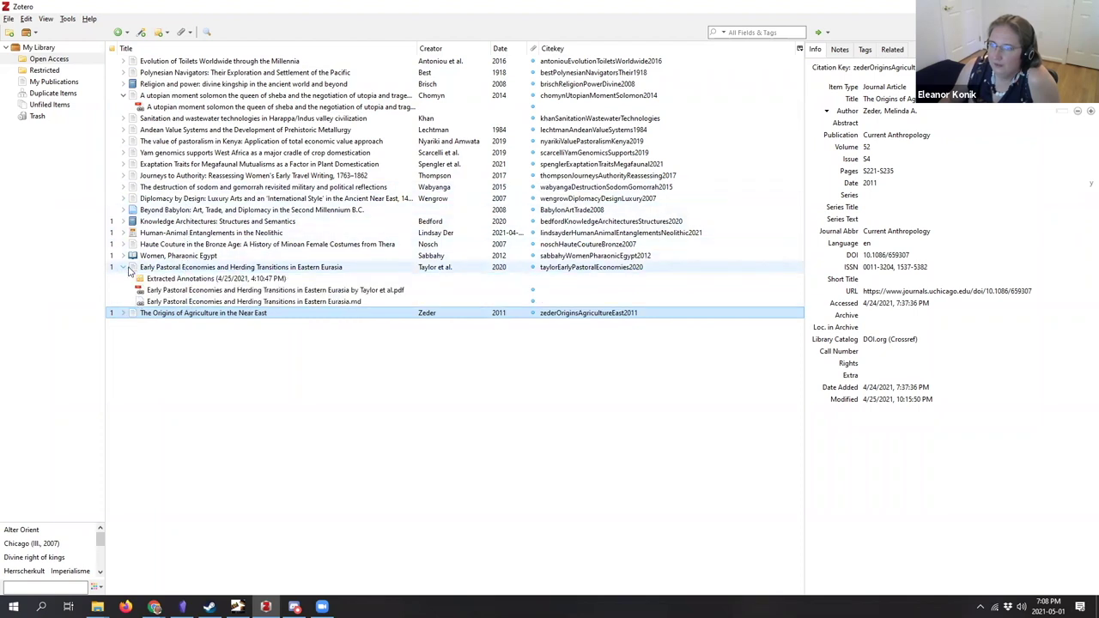
left_click(211, 268)
left_click(328, 278)
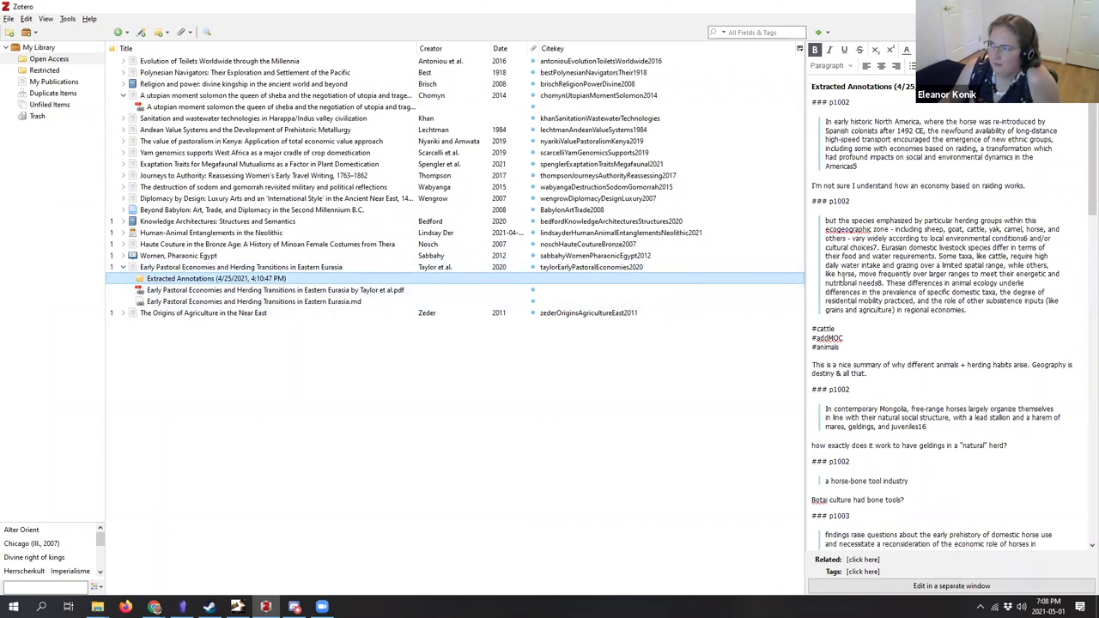
left_click(359, 289)
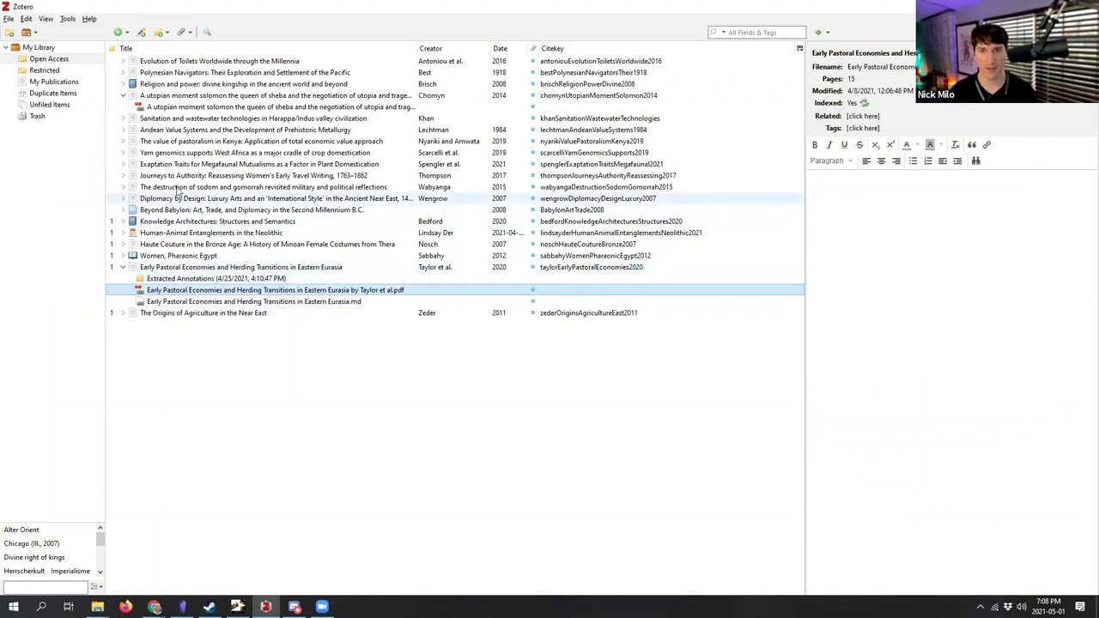
Step: Open the PDF of "A utopian moment solomon the queen of sheba" and read the start of its Introduction on page 6
left_click(180, 107)
double_click(180, 108)
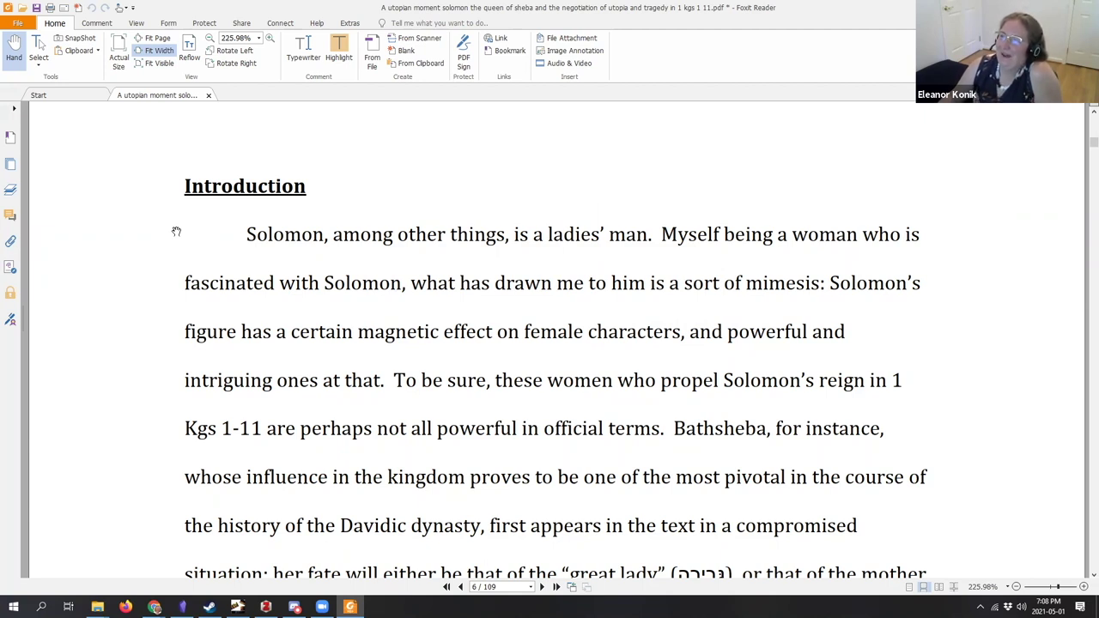
scroll(176, 232, "down", 2)
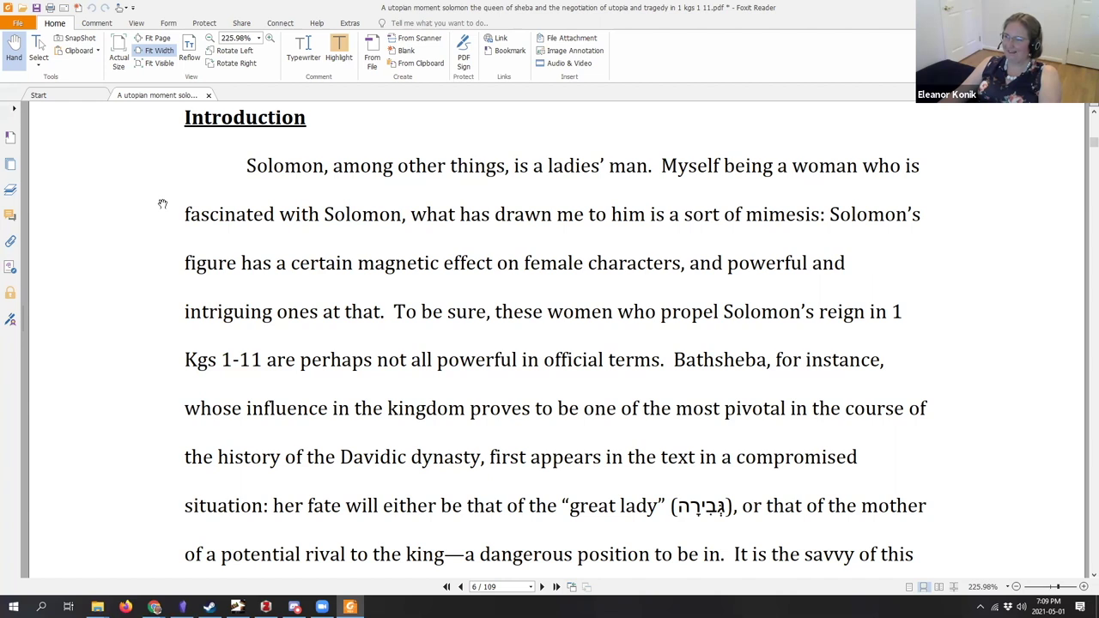
scroll(162, 203, "down", 1)
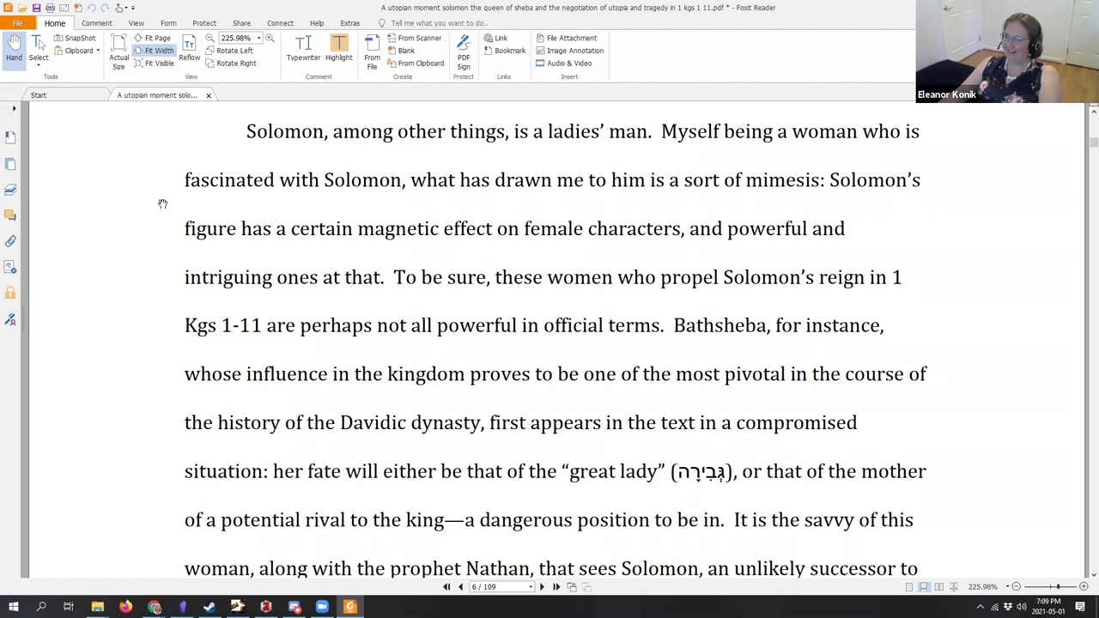
scroll(162, 203, "down", 1)
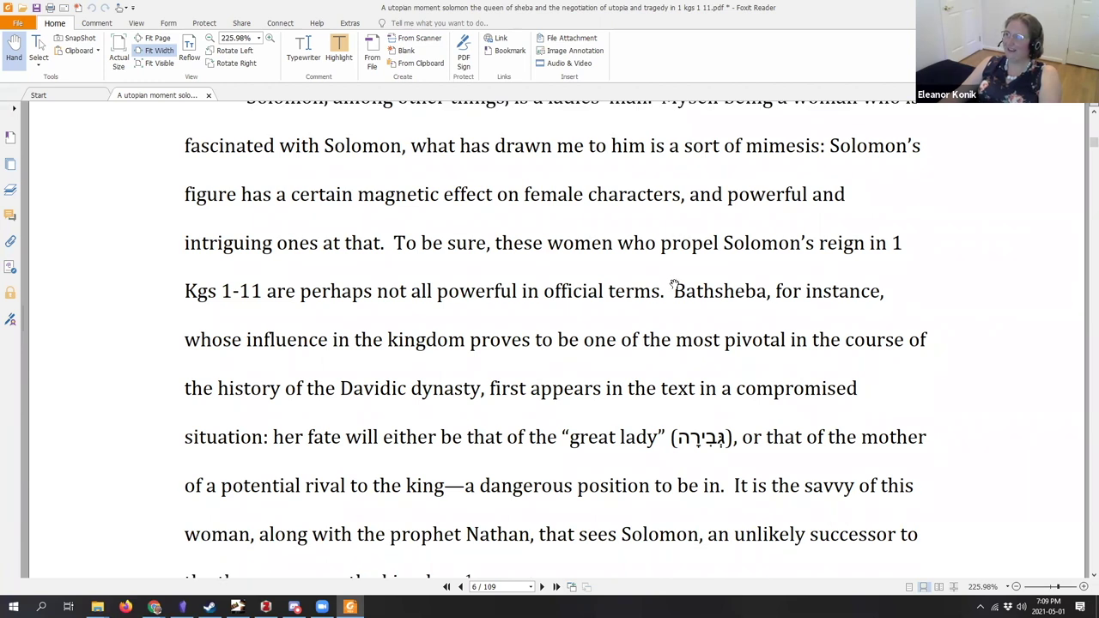
Step: Highlight the Introduction sentence from "Bathsheba, for instance," to "a dangerous position to be in."
left_click(301, 56)
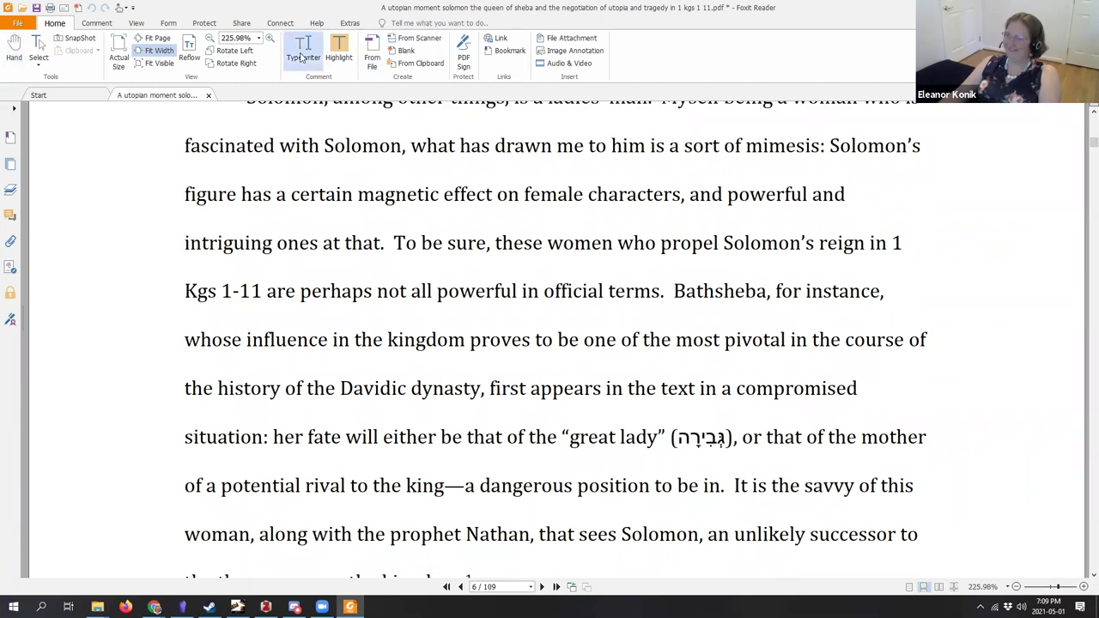
left_click(339, 52)
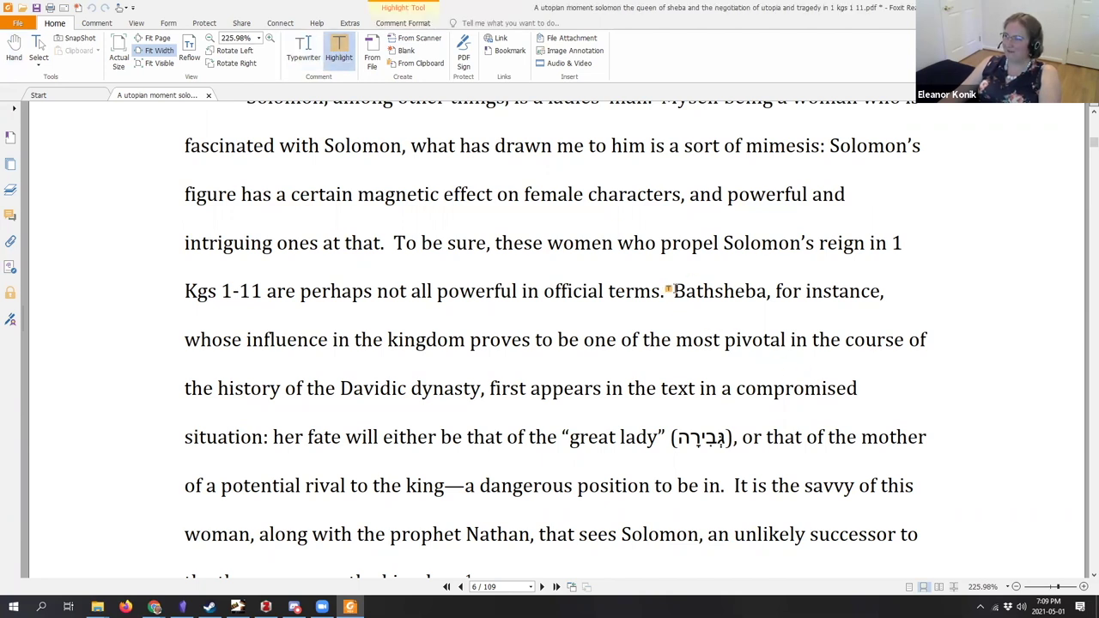
left_click_drag(669, 291, 731, 486)
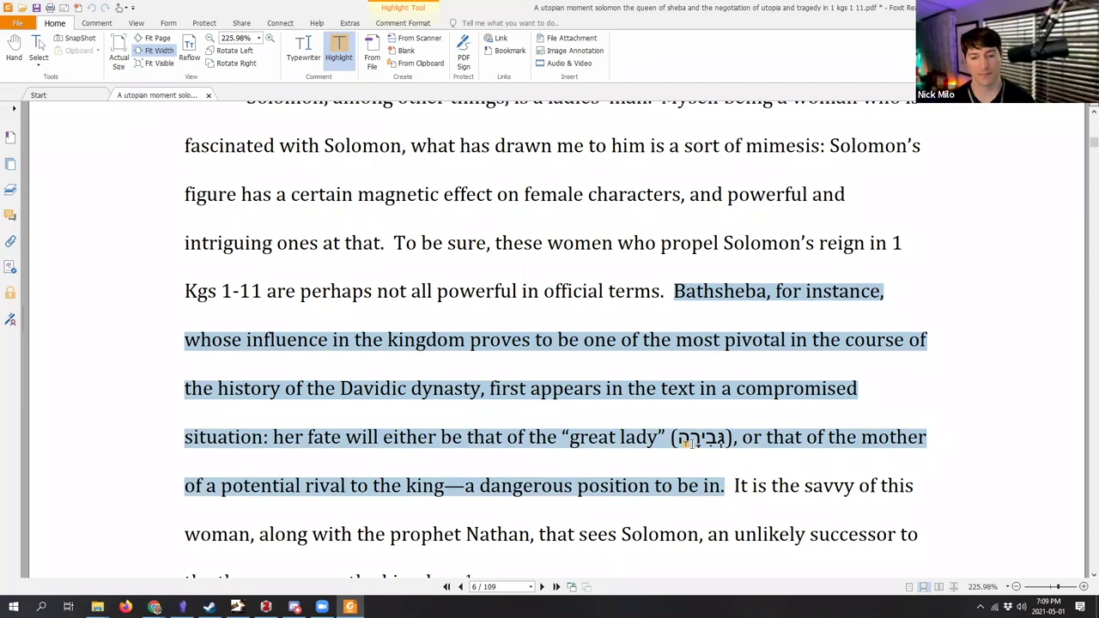
scroll(991, 335, "down", 1)
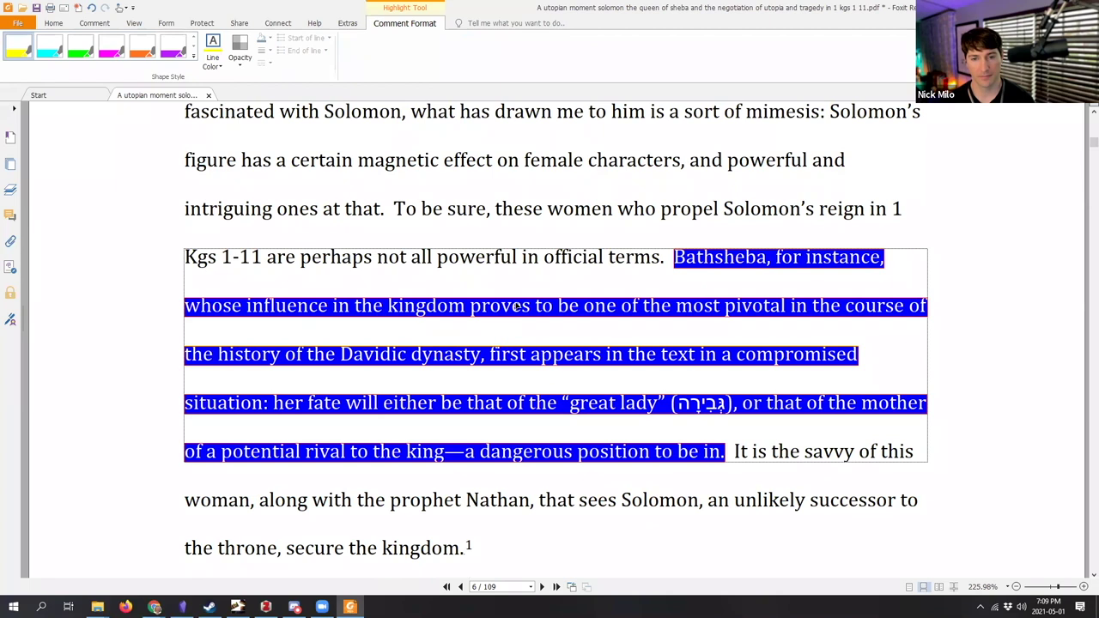
Step: Comment on the highlight: "I am interested in women of the bible, and I am interested in the kinds of power women had in the Ancient World."
type("I am intere")
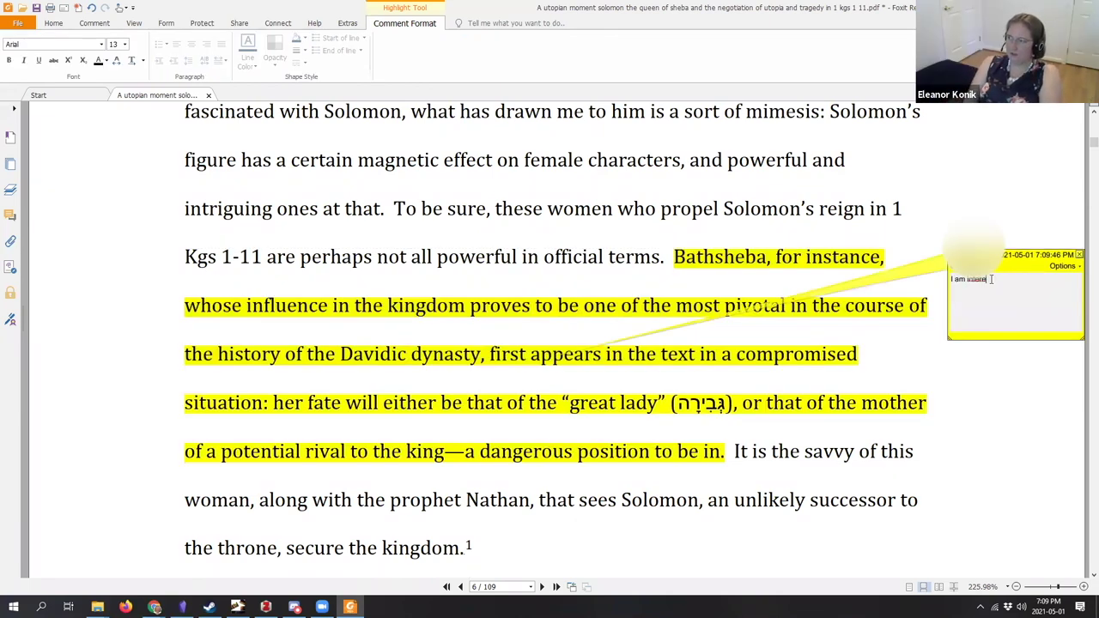
type("sted in")
type(" women o")
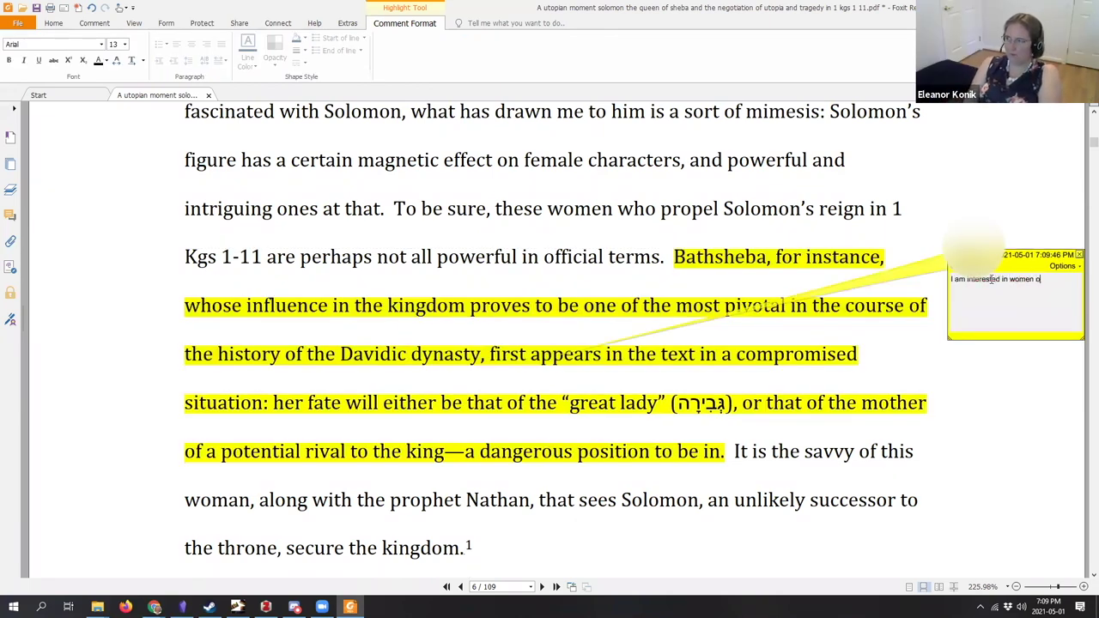
type("f the bible, and I am interested in th")
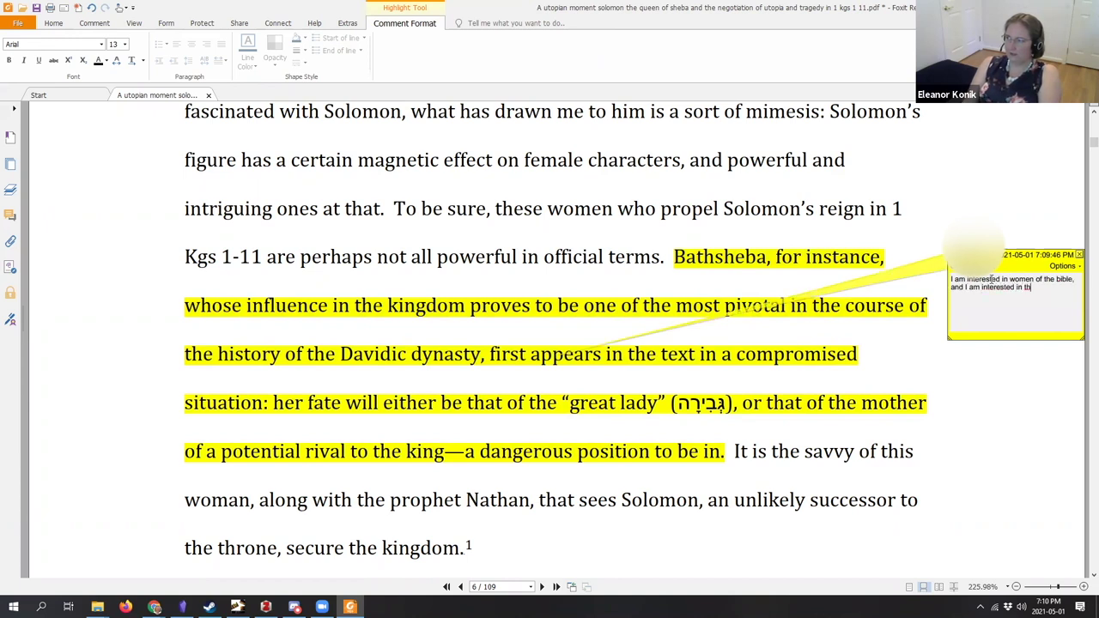
type("e kinds of power women had in the Ancient World. ")
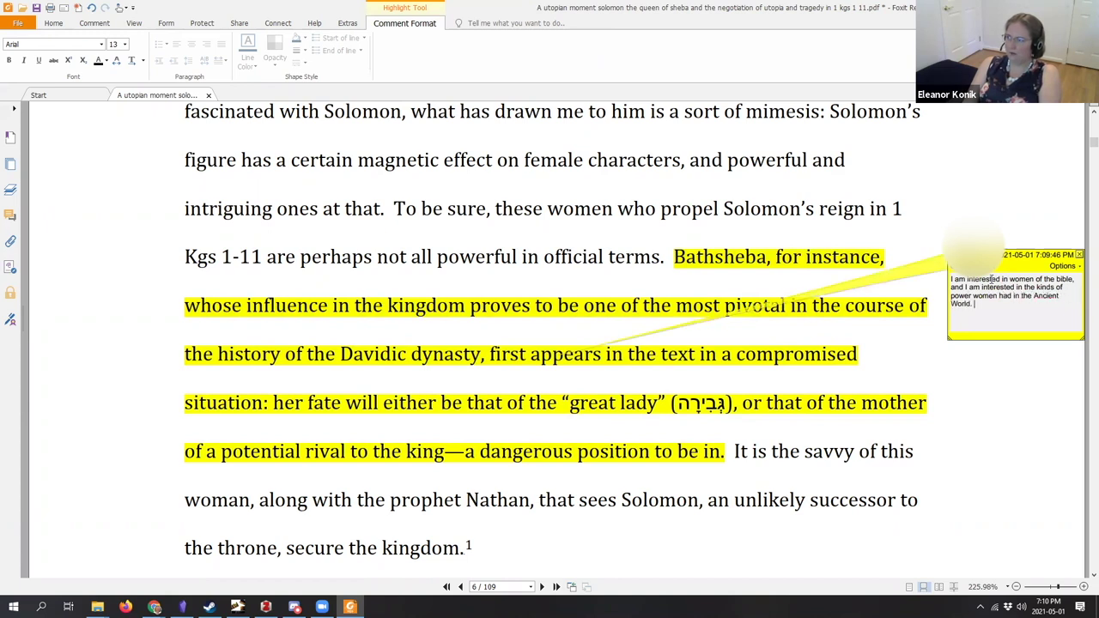
Step: Continue the comment: "This is relevant for [[Phoenicia]] because Ancient Israel is a Caananite religion, and probably relevant to my [[marriage]] MOC."
type("This is relevant for [[Phoenici")
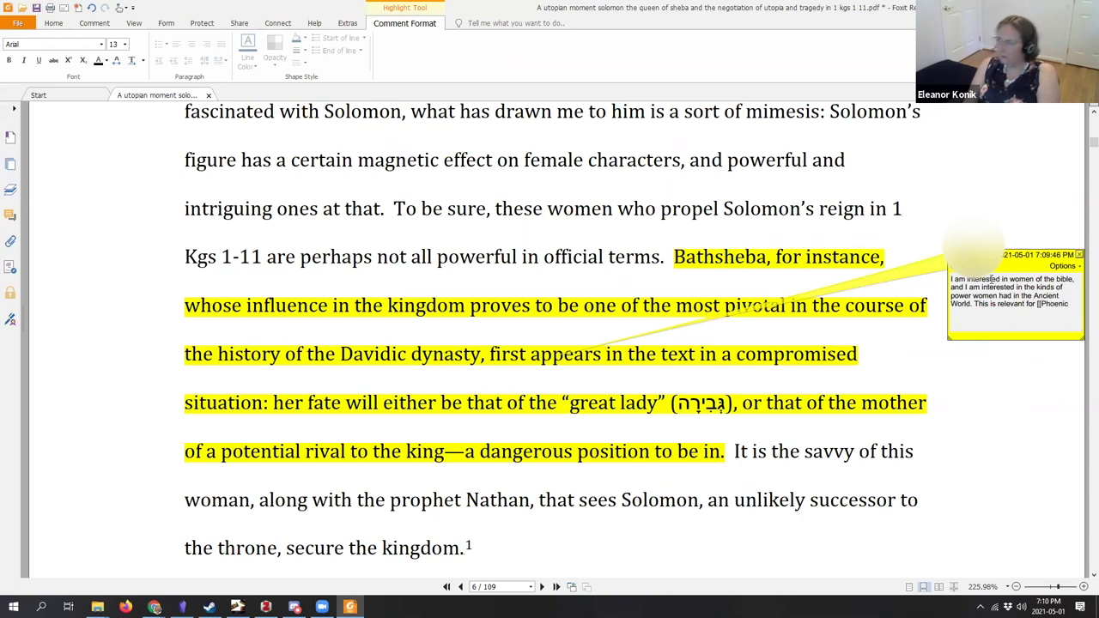
type("a]] because ")
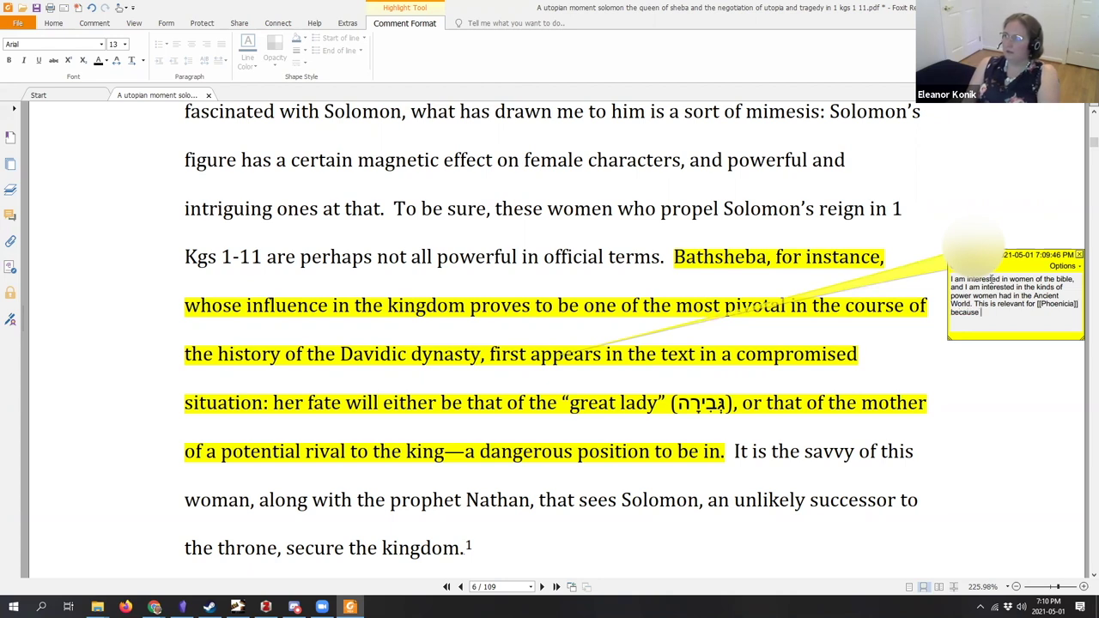
type("Ancient Israel ")
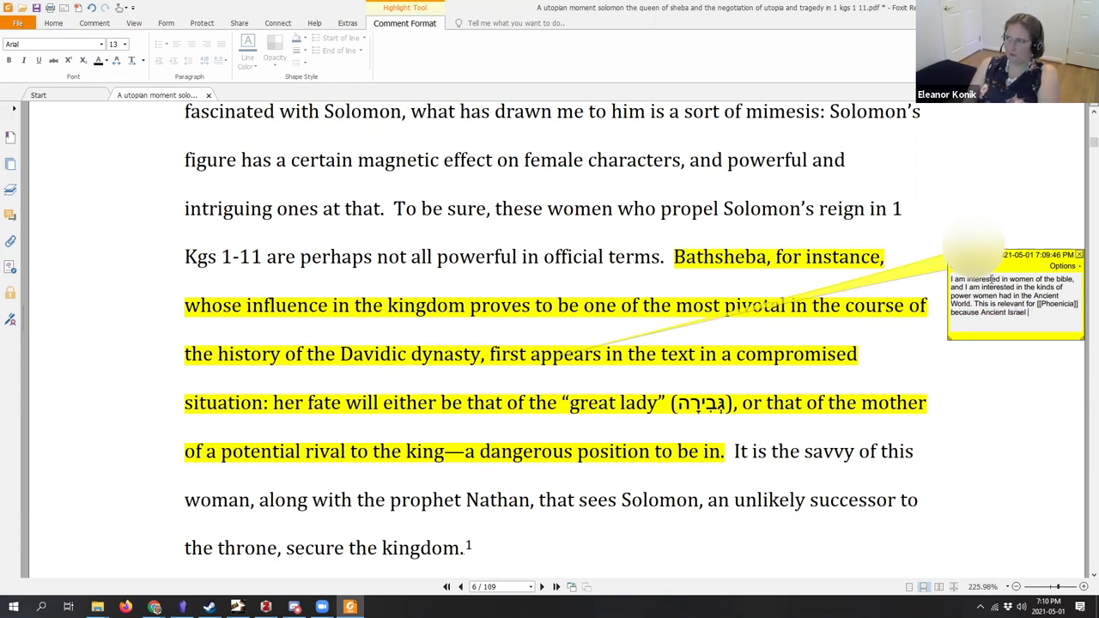
type("is a Caananite religion,")
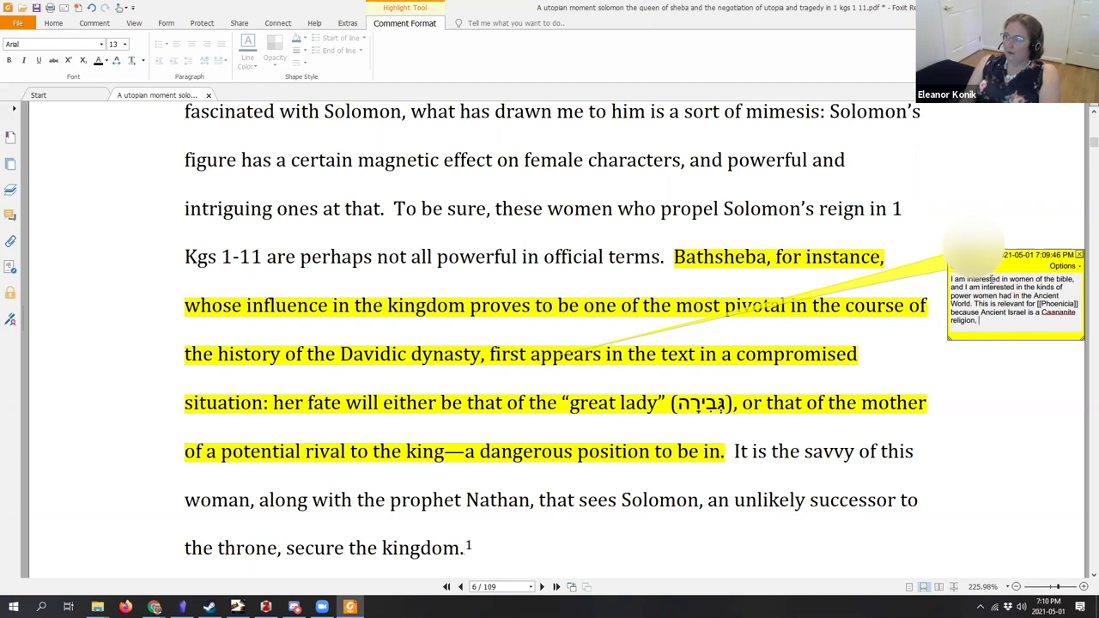
type("and proba")
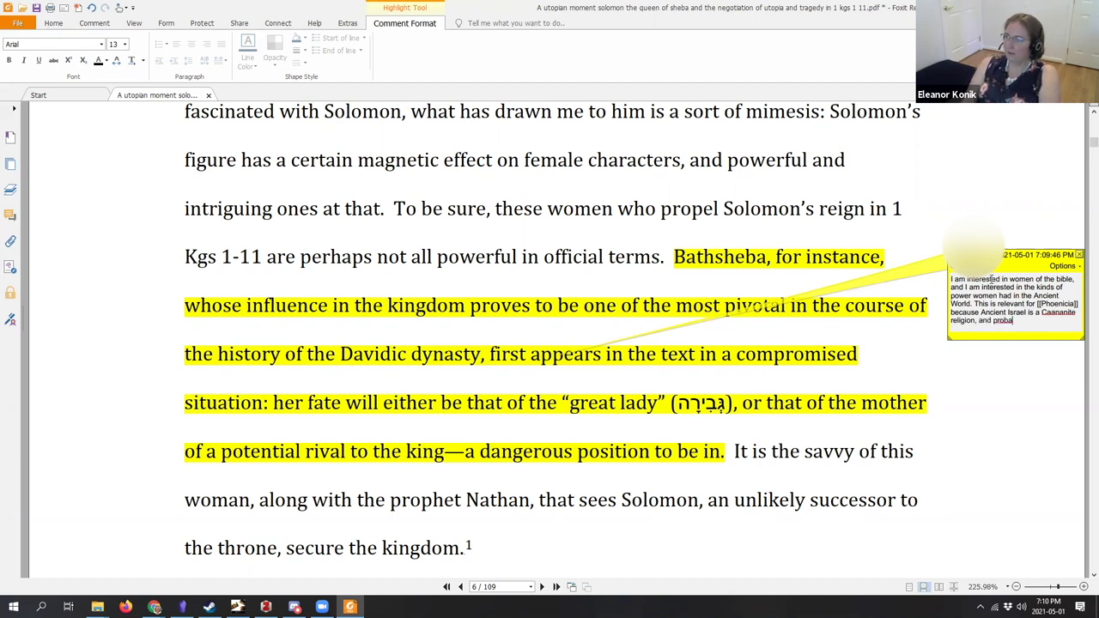
type("bly relevant to my [[")
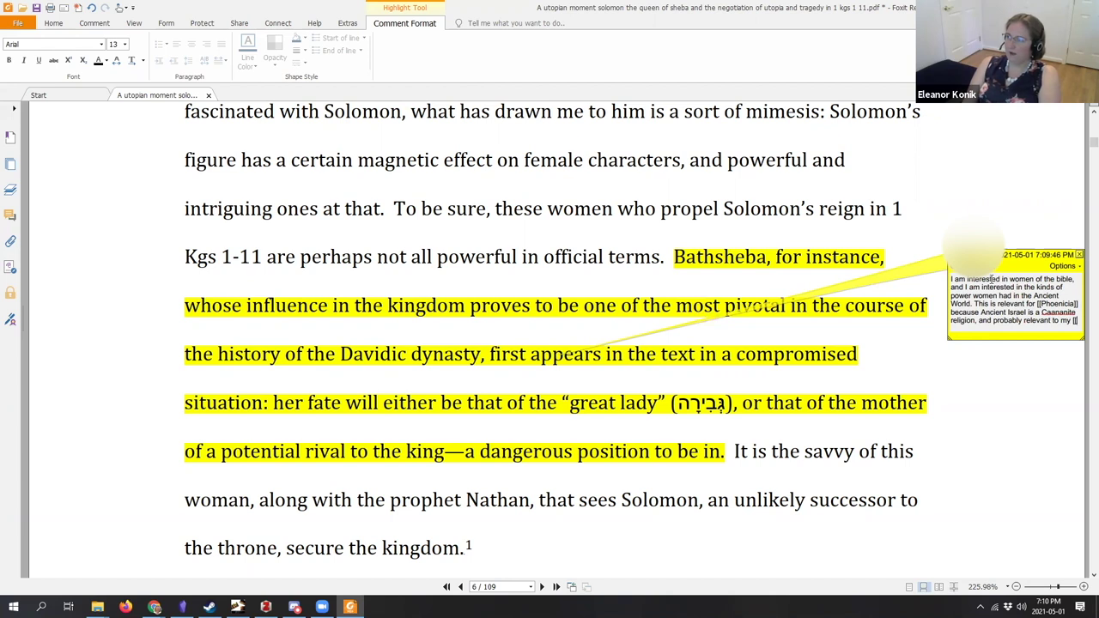
type("marriage]] MOC.")
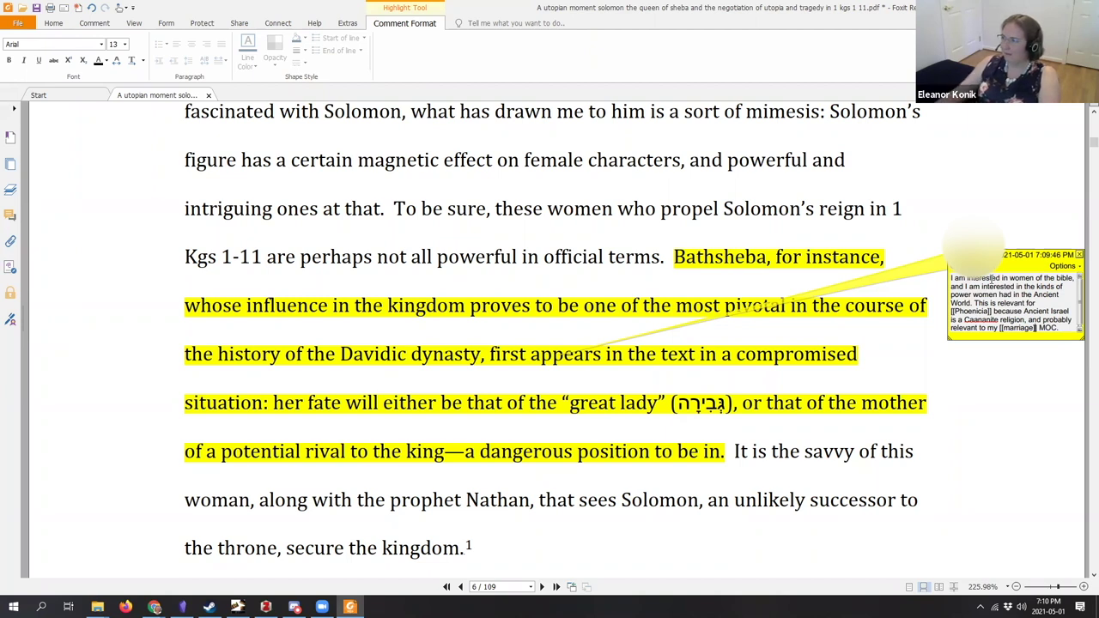
Step: Close the highlight's comment, then close the PDF and save its changes
left_click(191, 253)
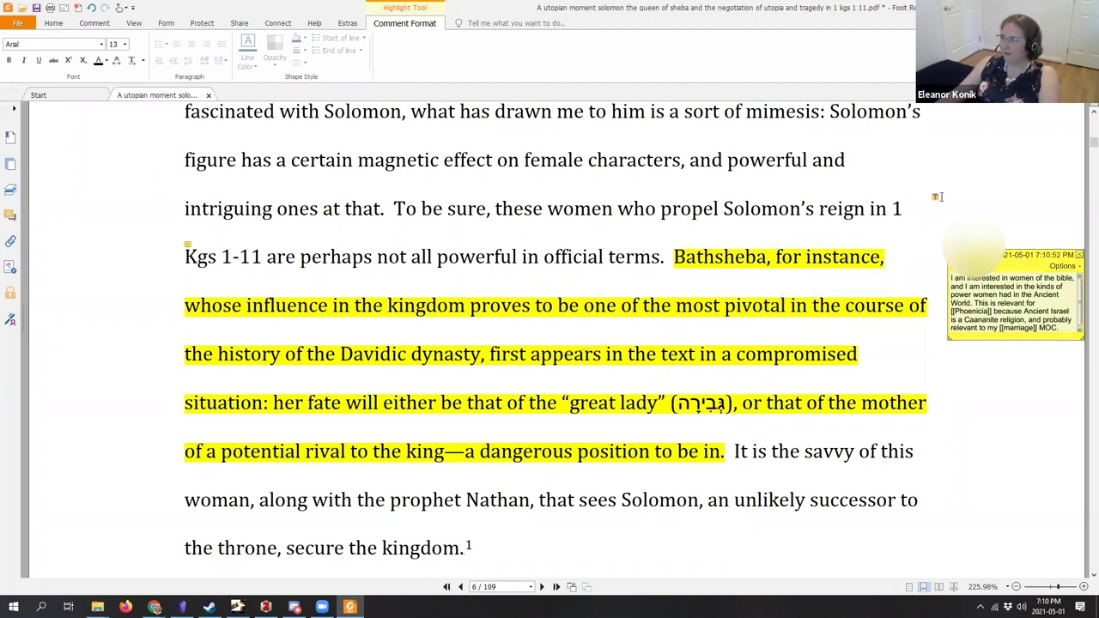
left_click(1081, 257)
left_click(743, 254)
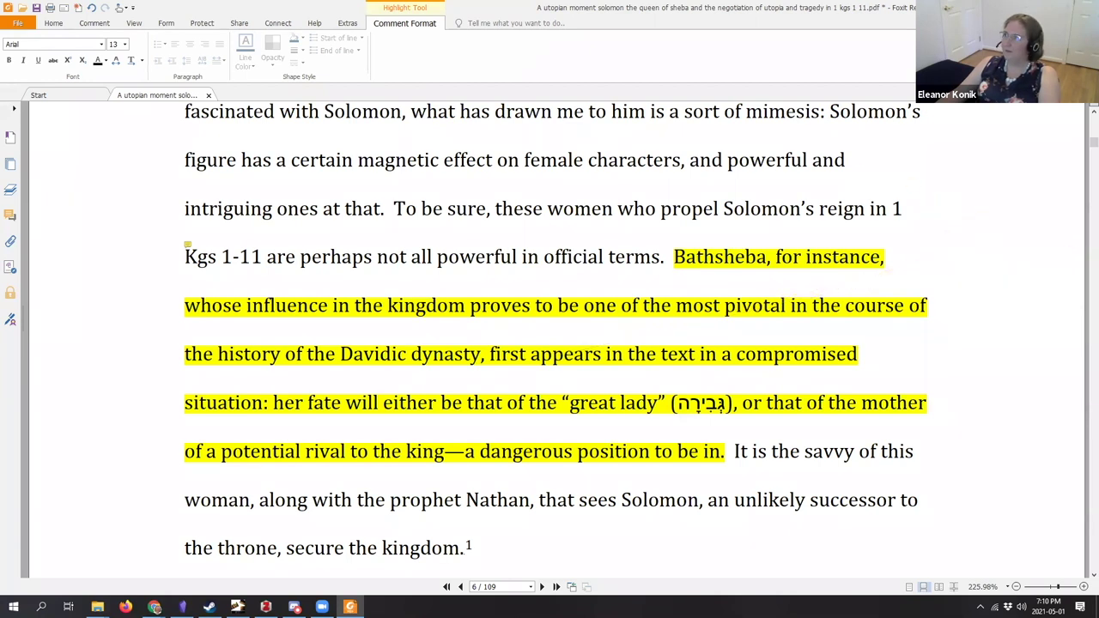
key("ctrl+w")
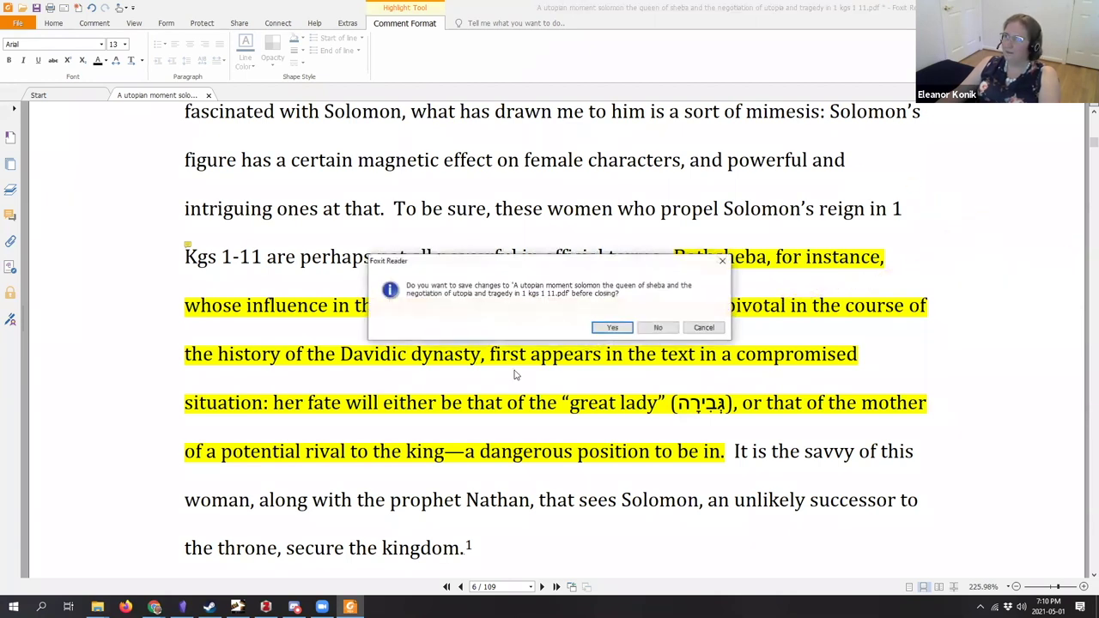
left_click(612, 328)
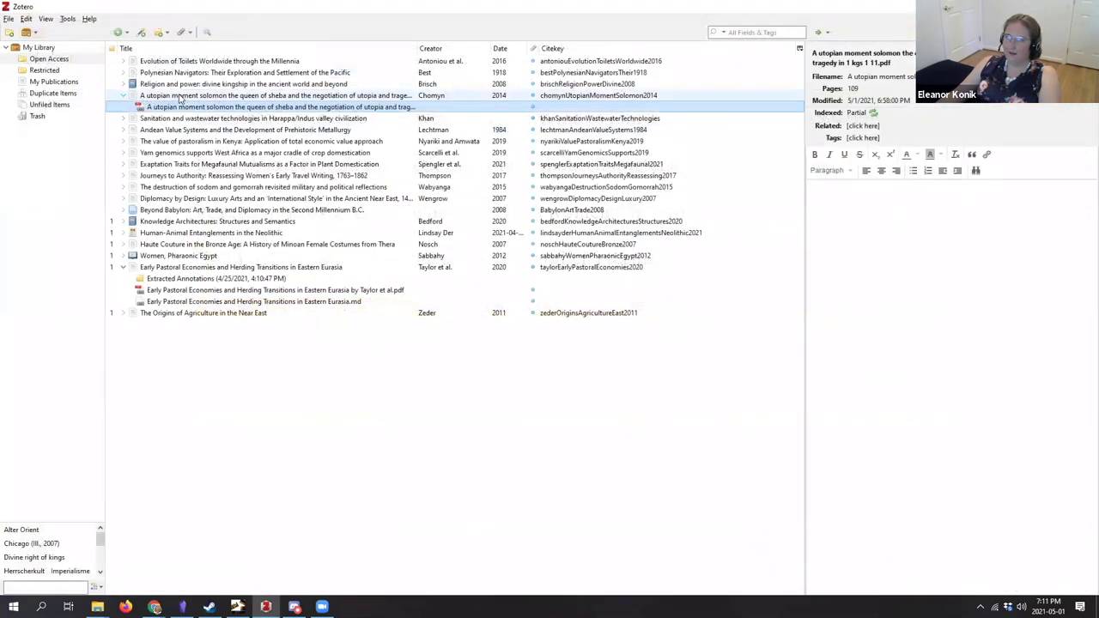
Step: Extract the annotations from the PDF attached to "A utopian moment solomon the queen of sheba" with ZotFile
left_click(125, 96)
right_click(156, 97)
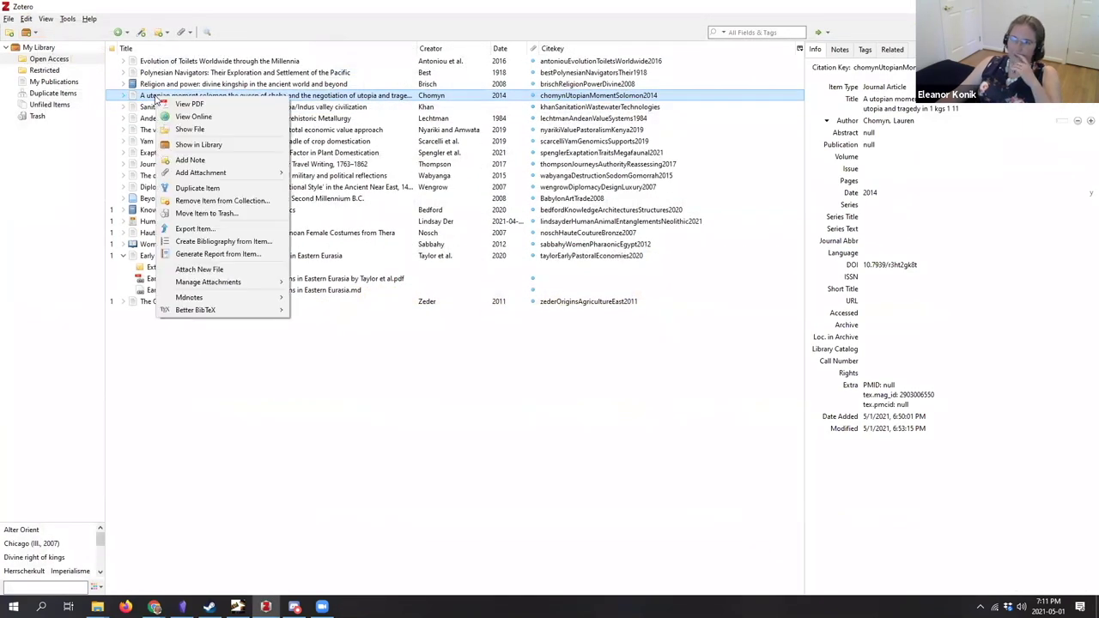
mouse_move(266, 284)
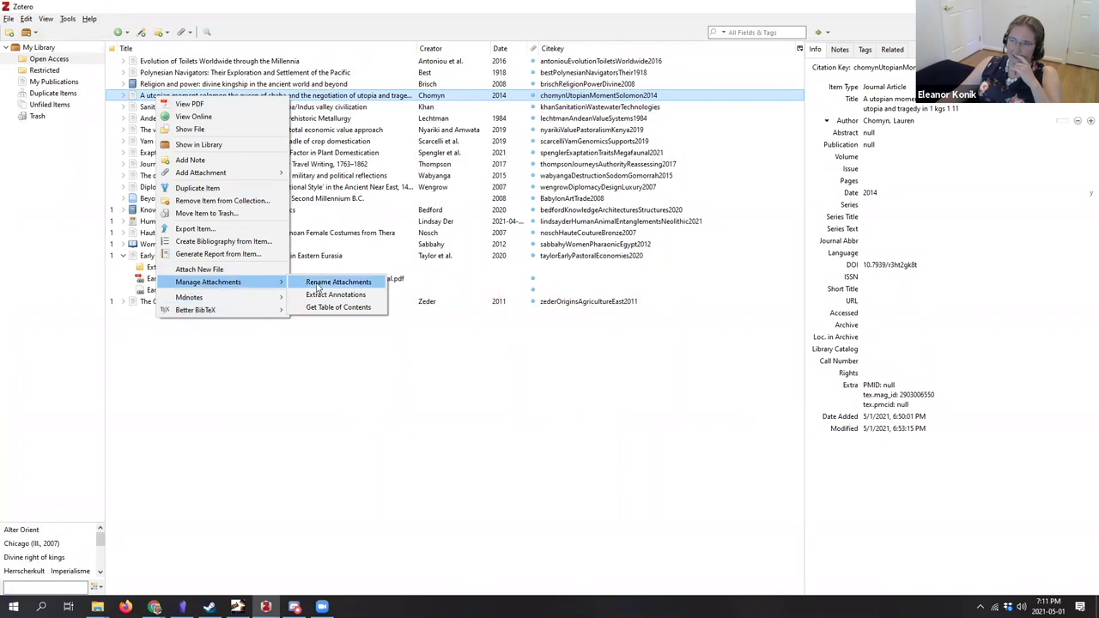
left_click(840, 49)
right_click(168, 96)
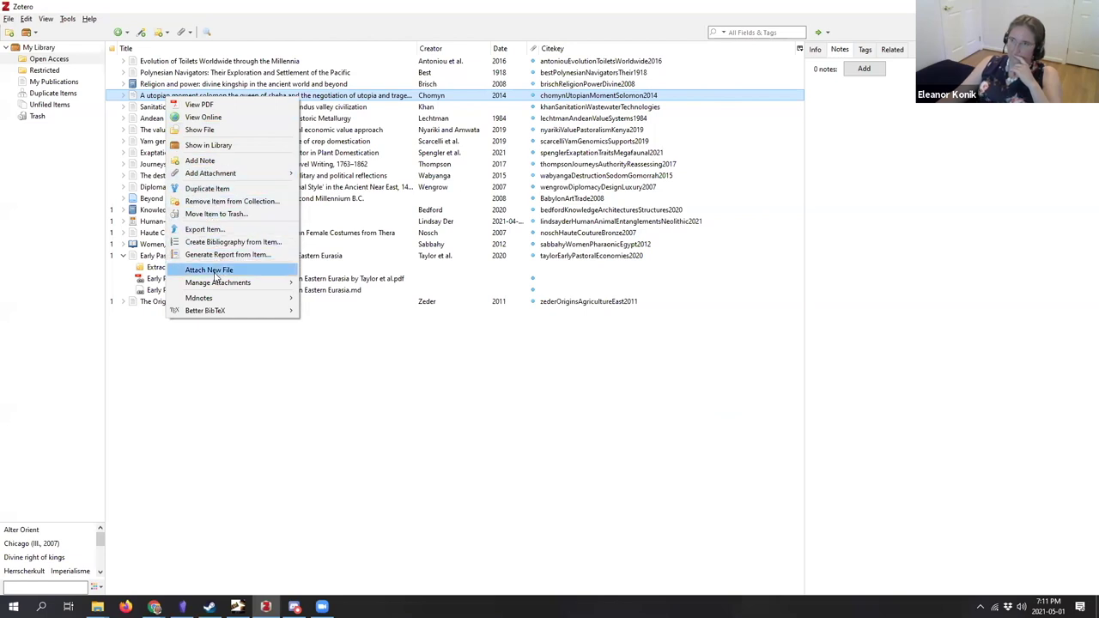
mouse_move(216, 284)
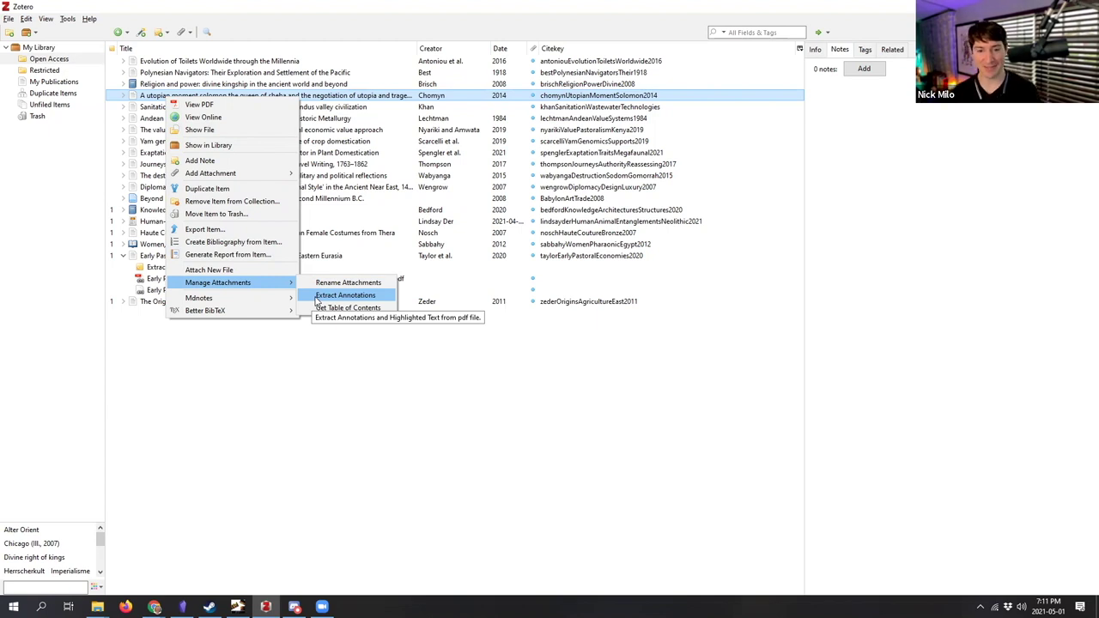
left_click(316, 297)
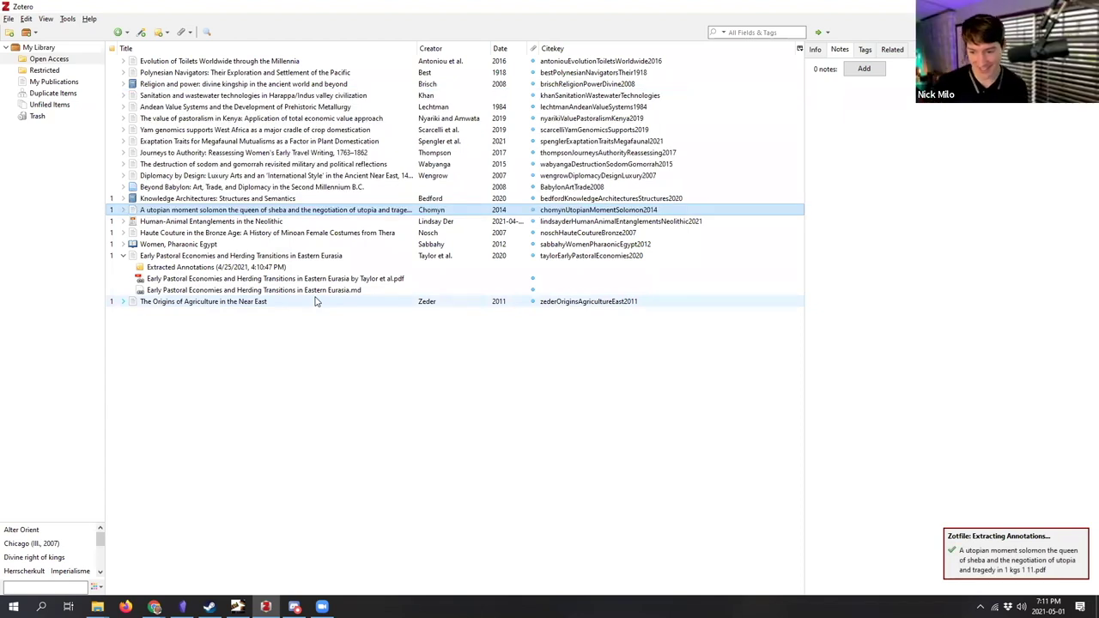
Step: Open the extracted annotations note under "A utopian moment solomon the queen of sheba" for editing
left_click(125, 210)
left_click(146, 222)
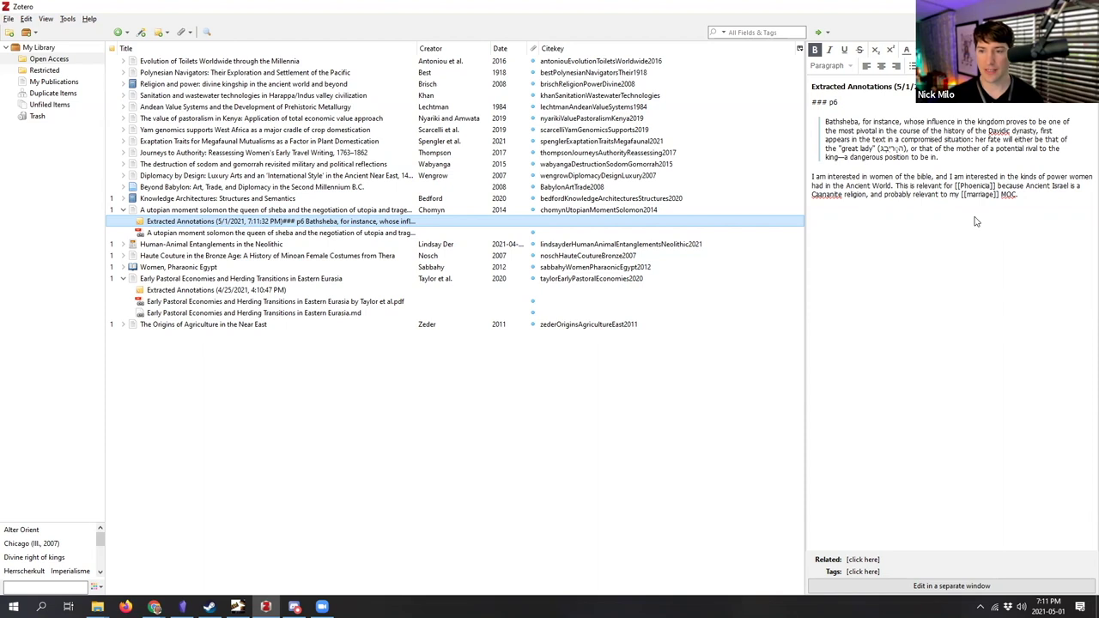
left_click(839, 112)
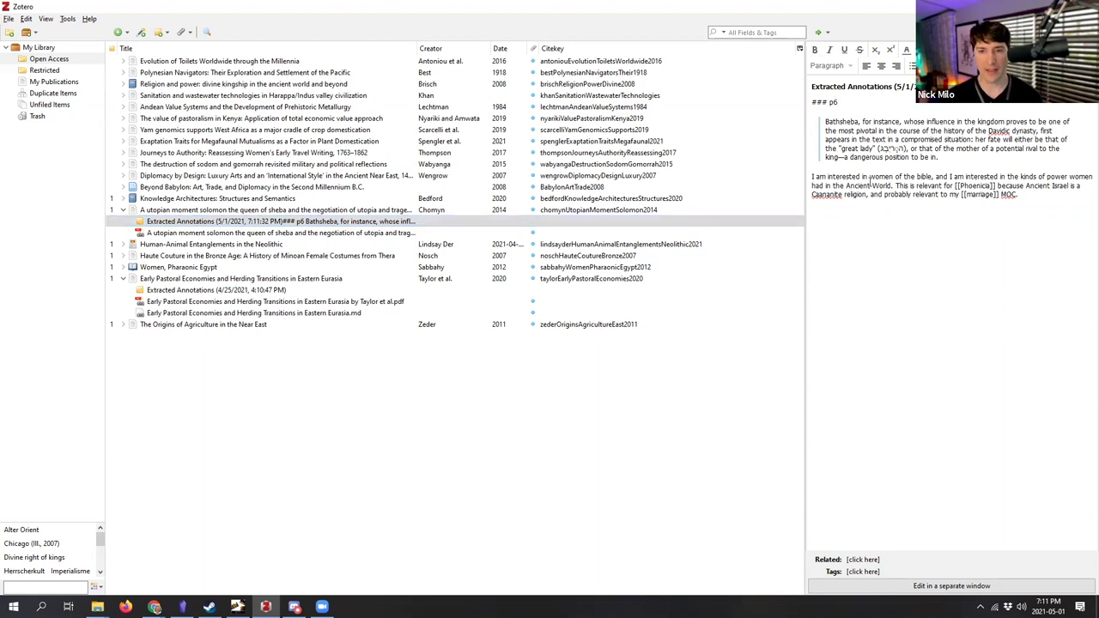
Step: Format the "### p6" line in the extracted annotations note as a heading
triple_click(829, 101)
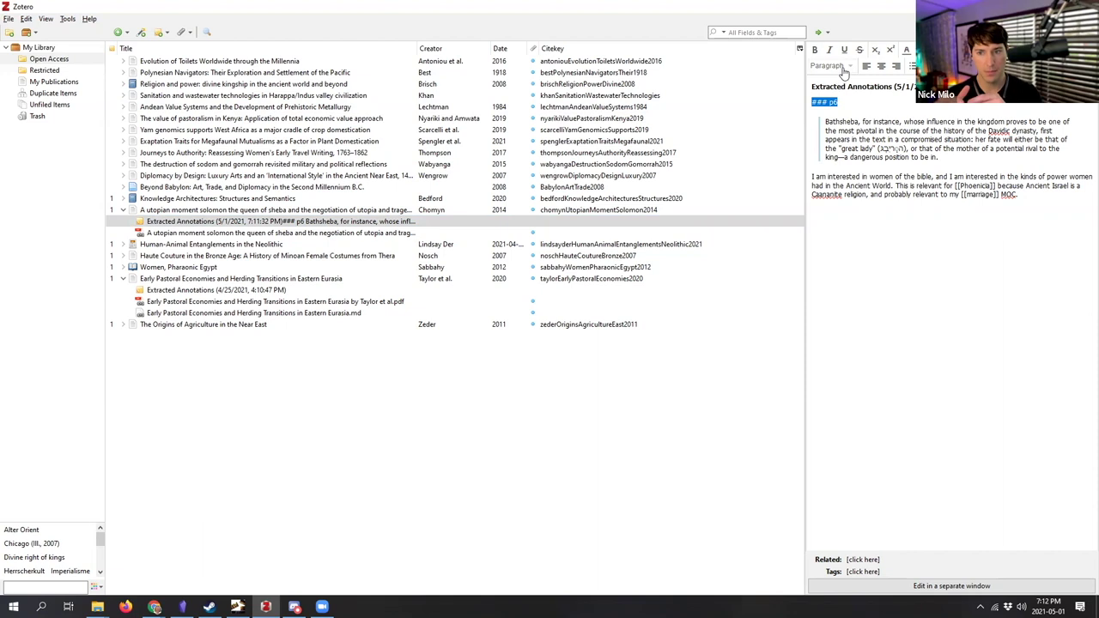
left_click(831, 66)
left_click(841, 140)
left_click(942, 217)
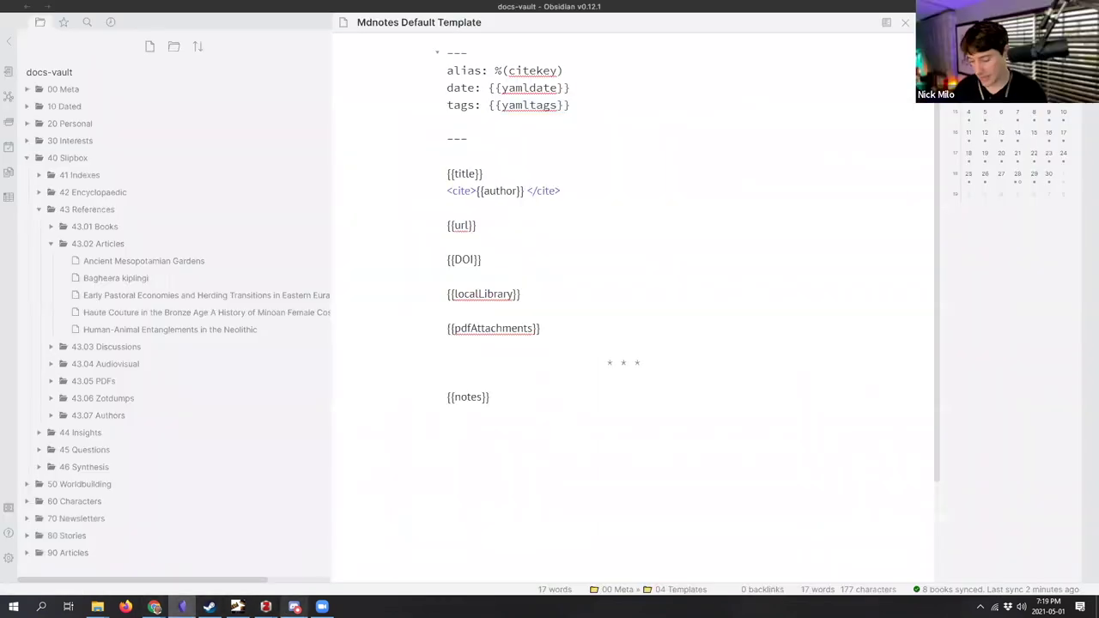
Step: Switch to Zotero's about:config window and search the preferences for "###"
mouse_move(252, 556)
left_click(364, 558)
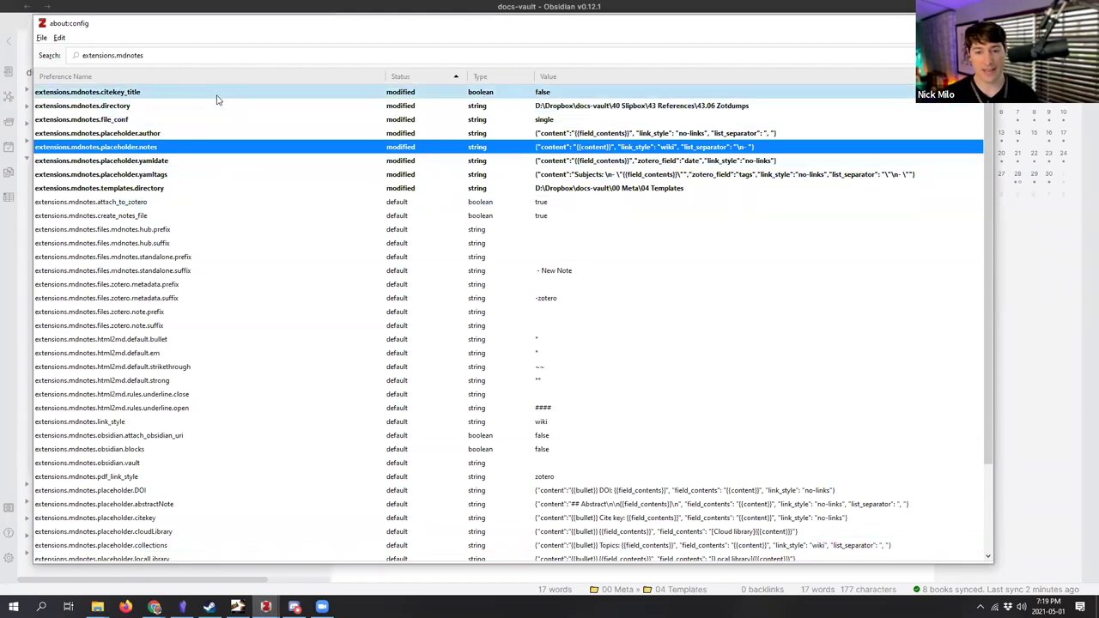
left_click(294, 606)
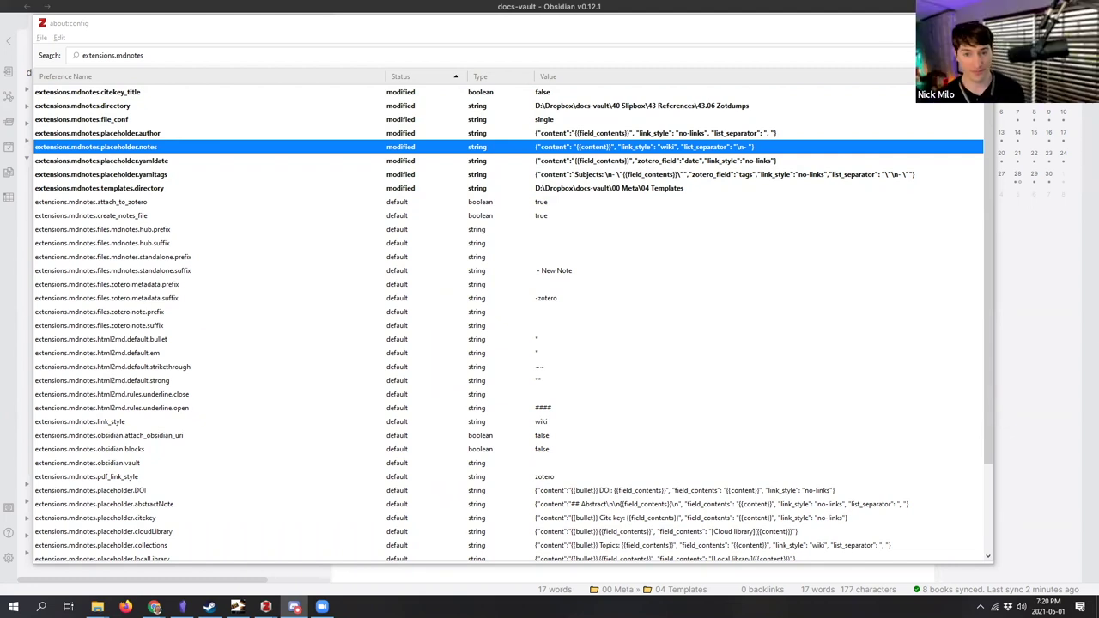
left_click(221, 61)
key("ctrl+a")
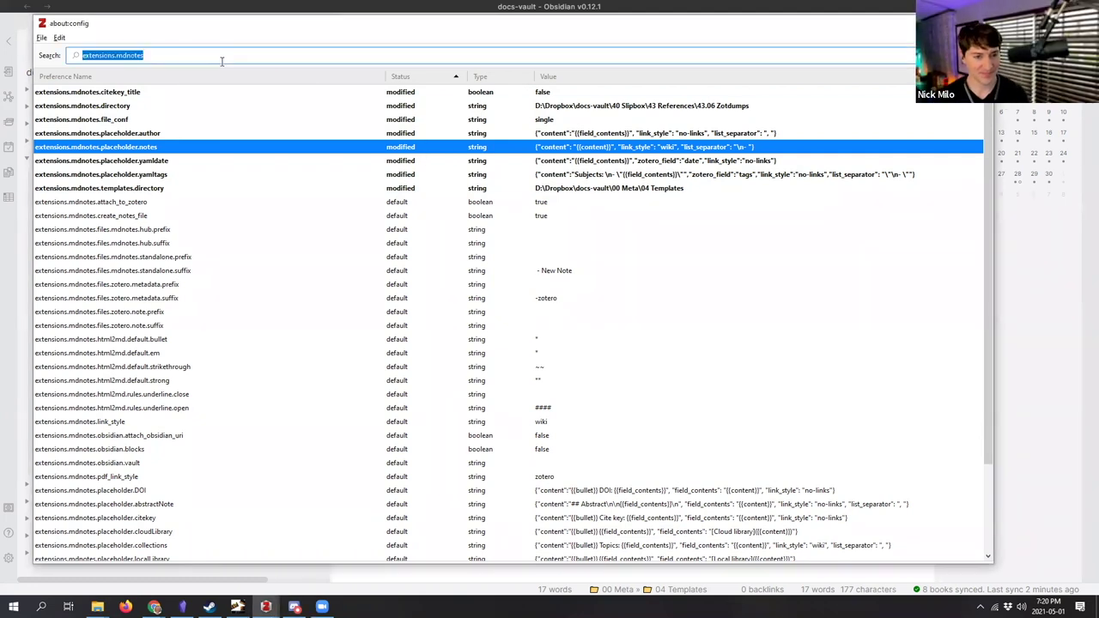
type("###")
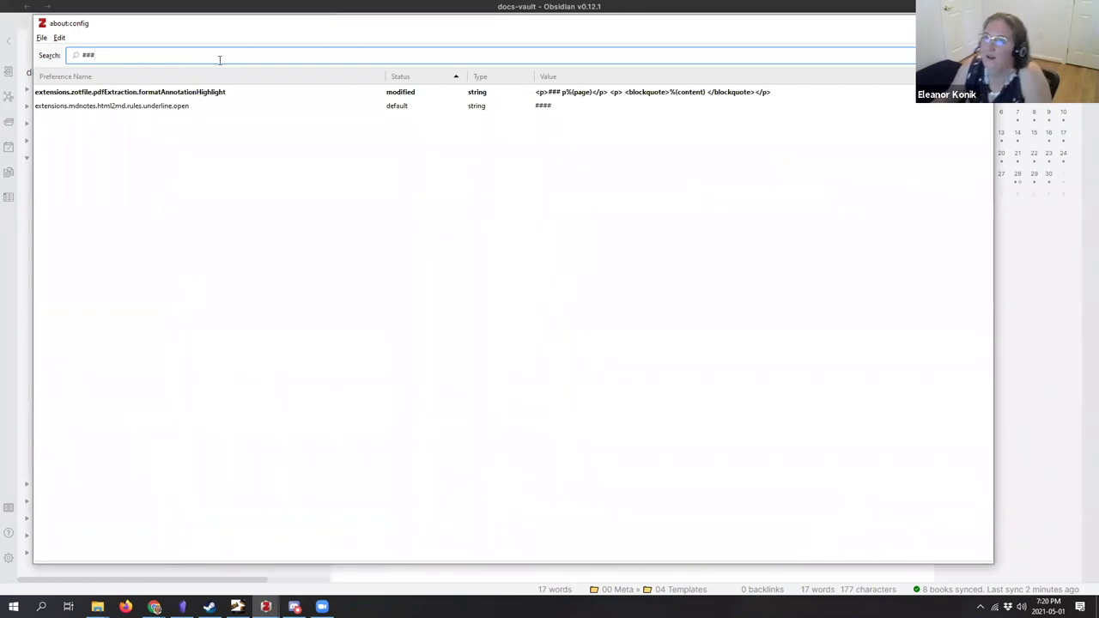
Step: View the full string of the extensions.zotfile.pdfExtraction.formatAnnotationHighlight preference in its edit dialog, then cancel
left_click(194, 94)
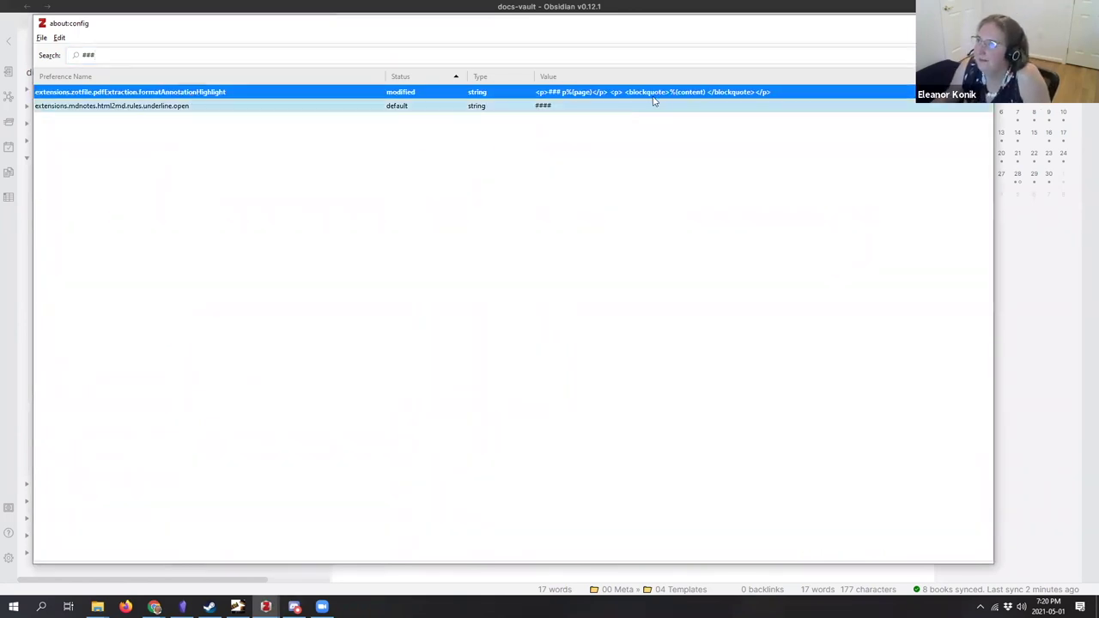
right_click(571, 96)
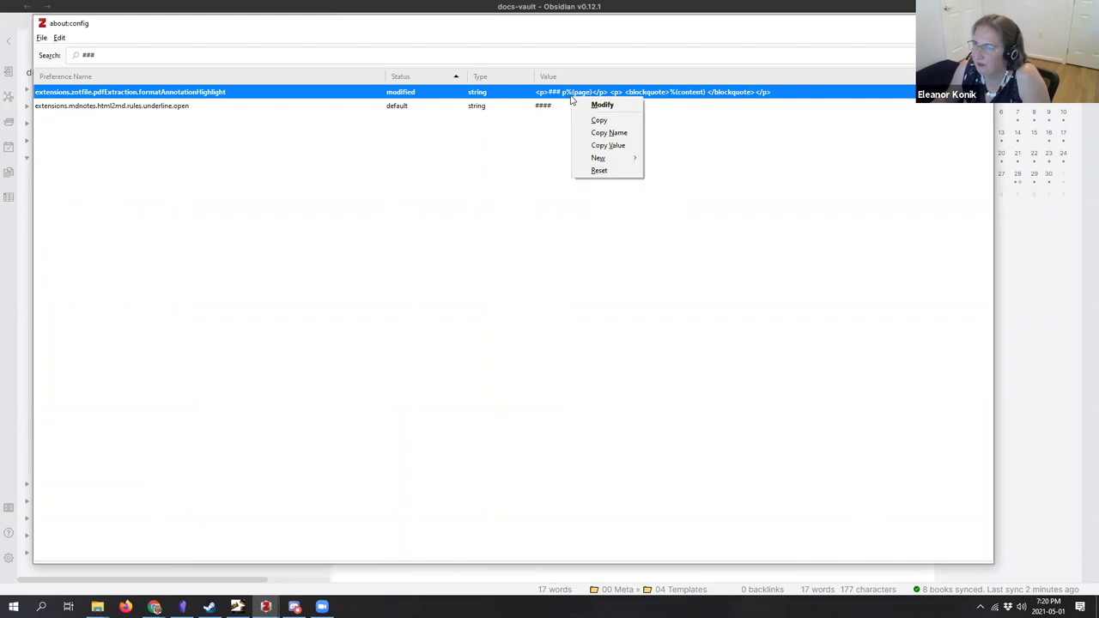
left_click(598, 102)
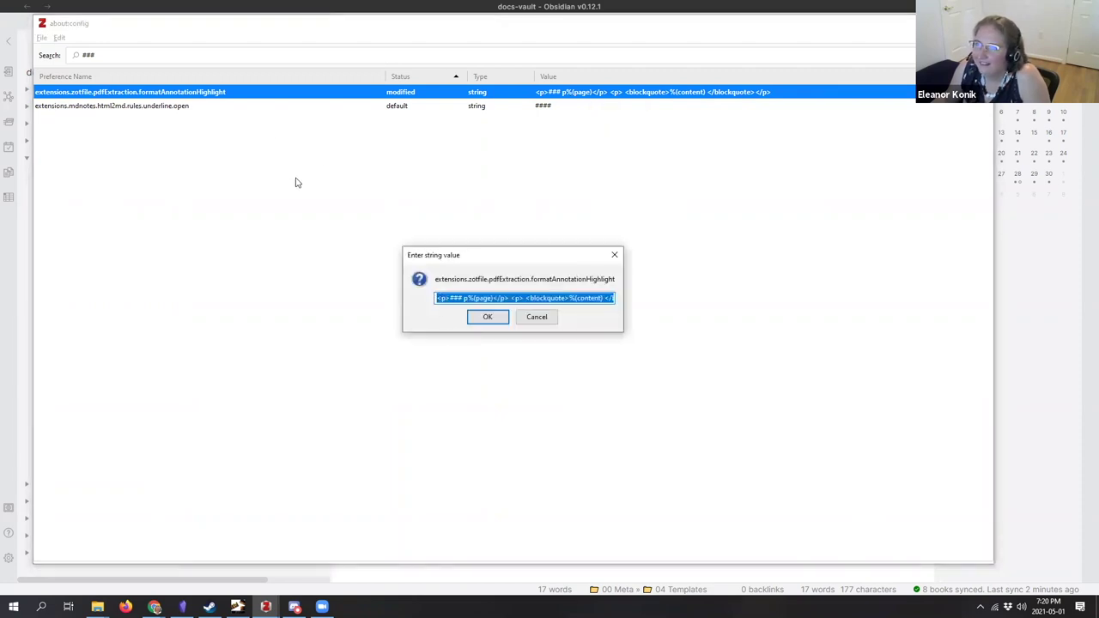
key("Escape")
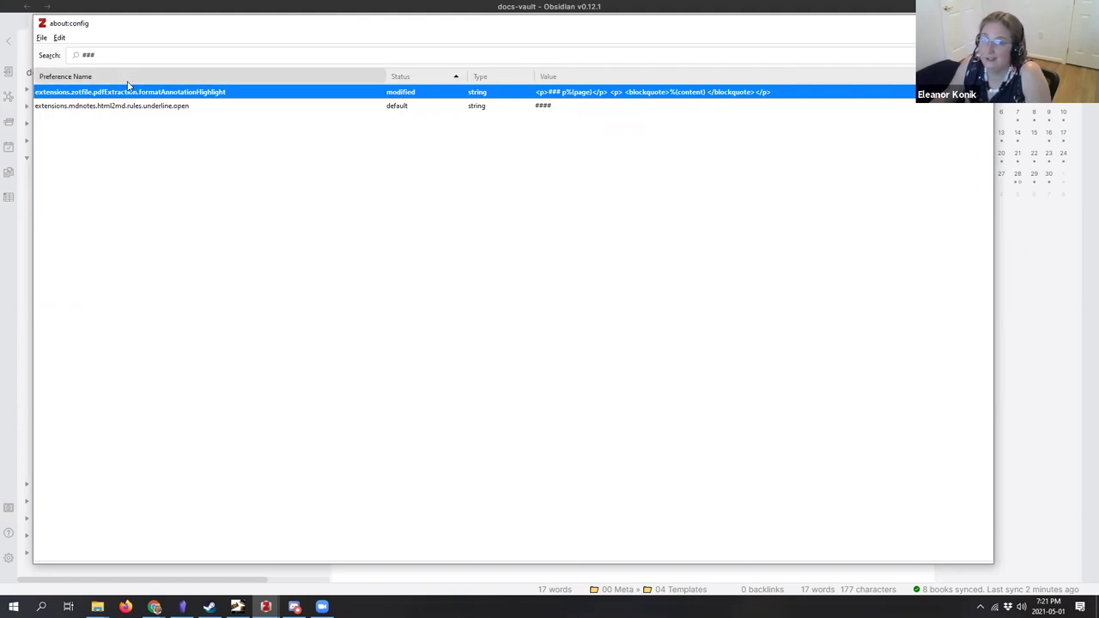
Step: Filter the preferences by "zotfile." and compare the formatAnnotationHighlight and formatAnnotationNote values
left_click(75, 55)
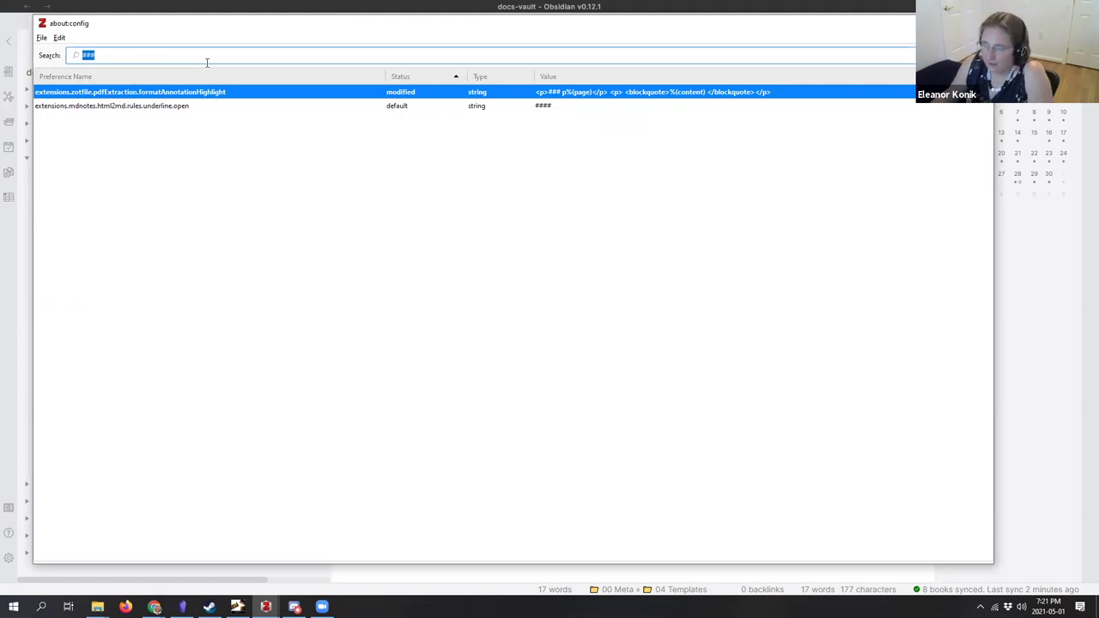
type("zotfile.")
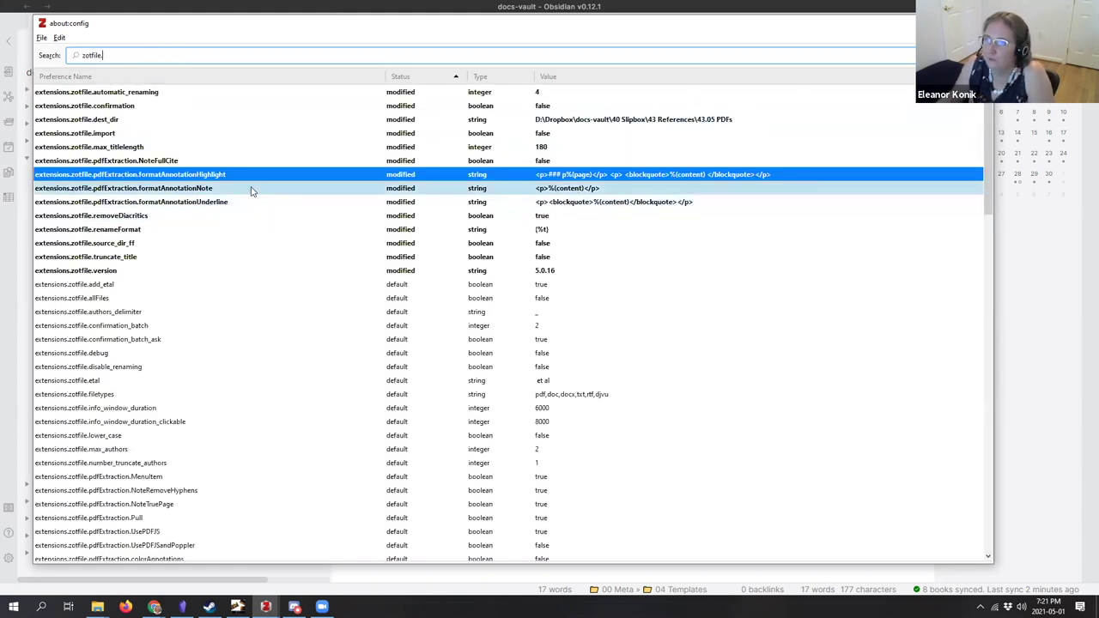
left_click(595, 188)
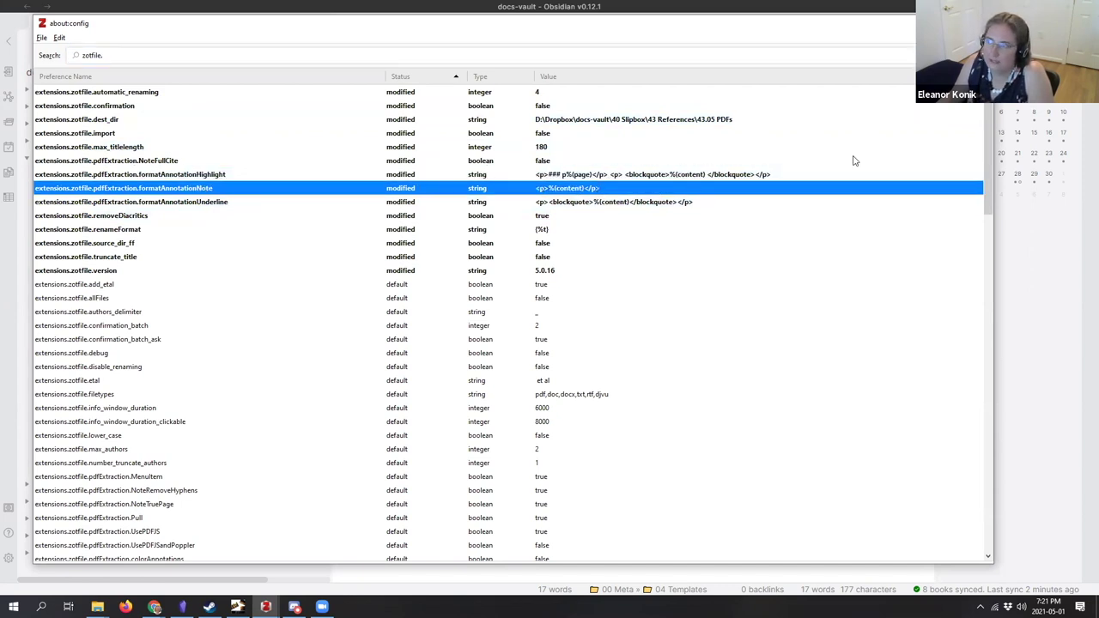
left_click(605, 175)
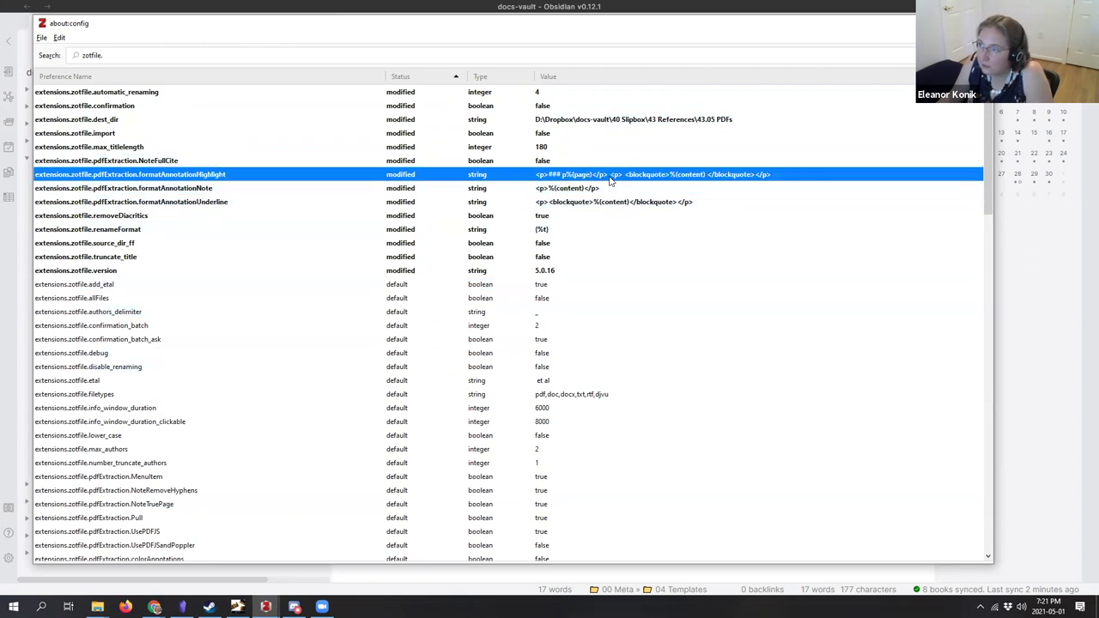
left_click(607, 191)
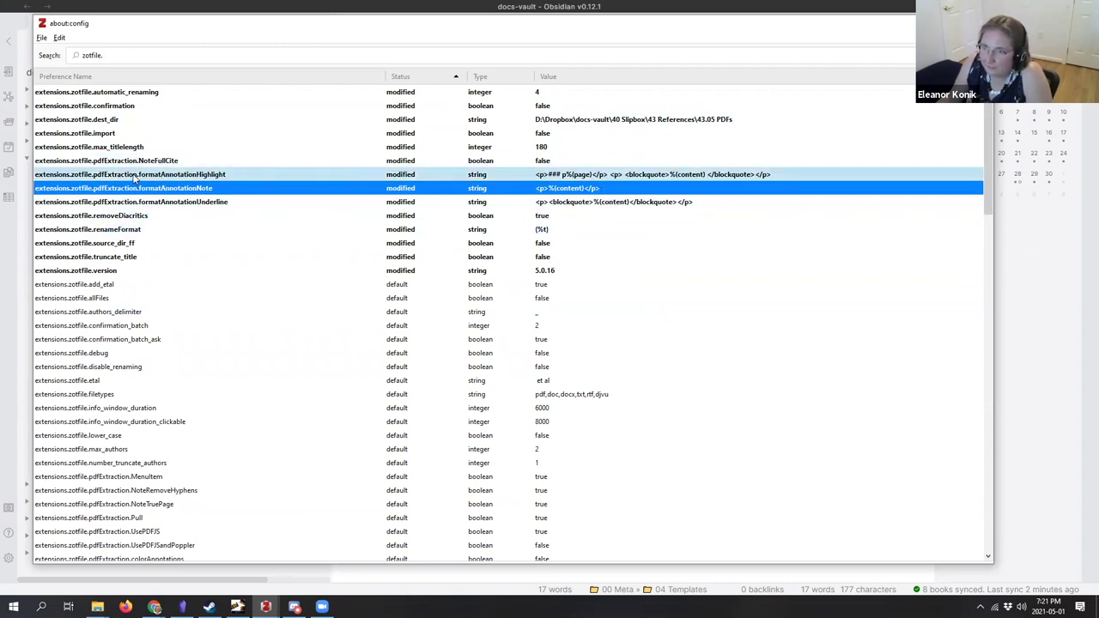
left_click(566, 177)
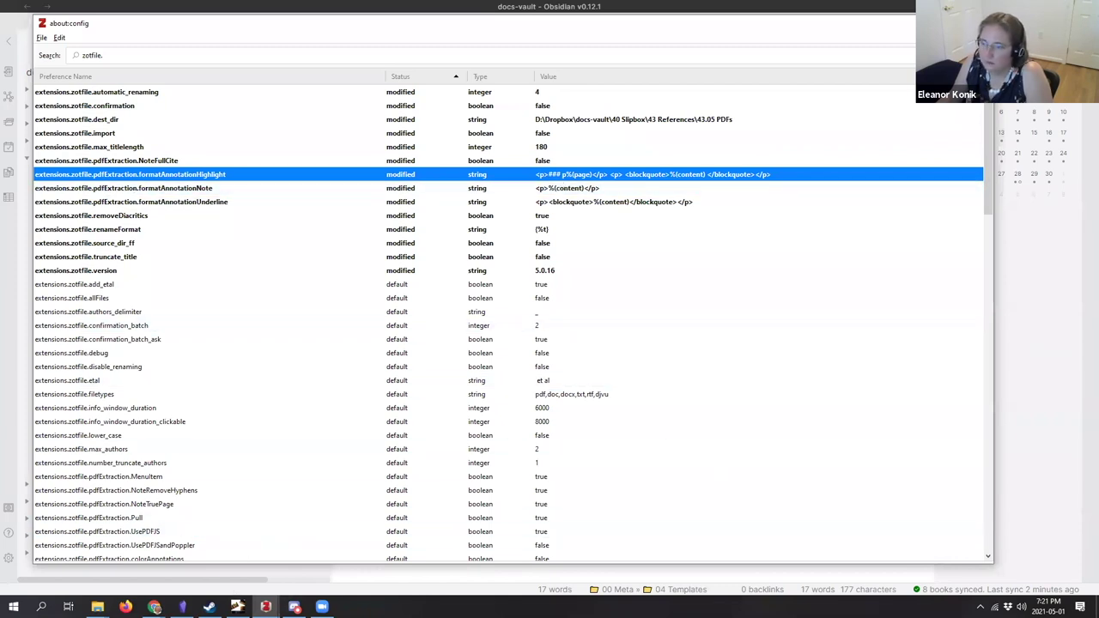
Step: Move and resize the about:config window over the Zotero library so the full preference values and the extracted note are both readable
left_click_drag(212, 29, 106, 60)
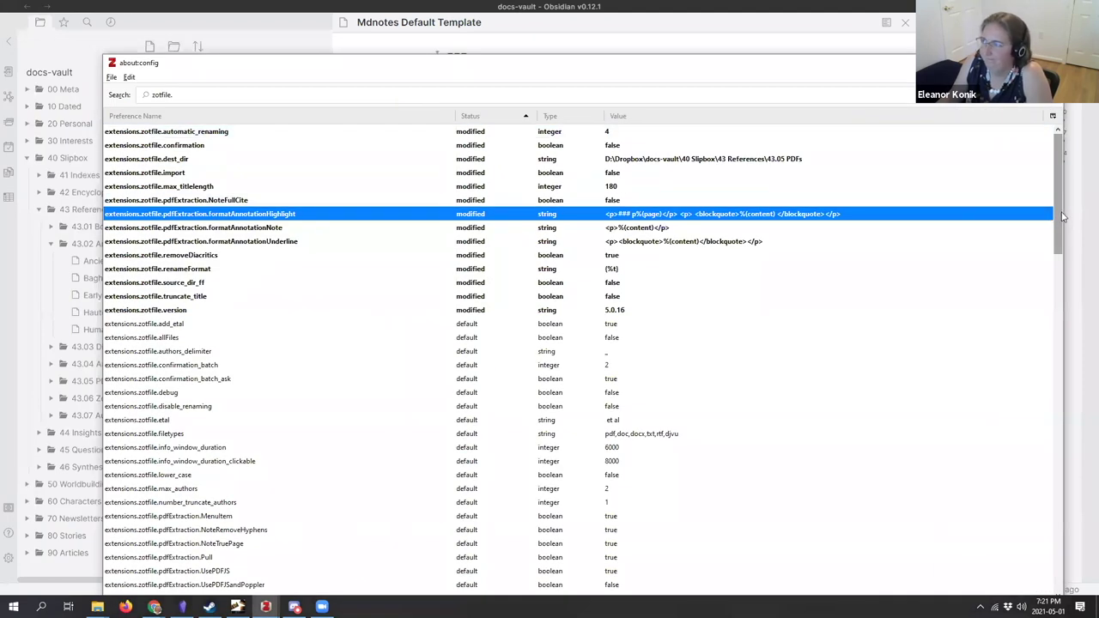
left_click_drag(1064, 212, 486, 212)
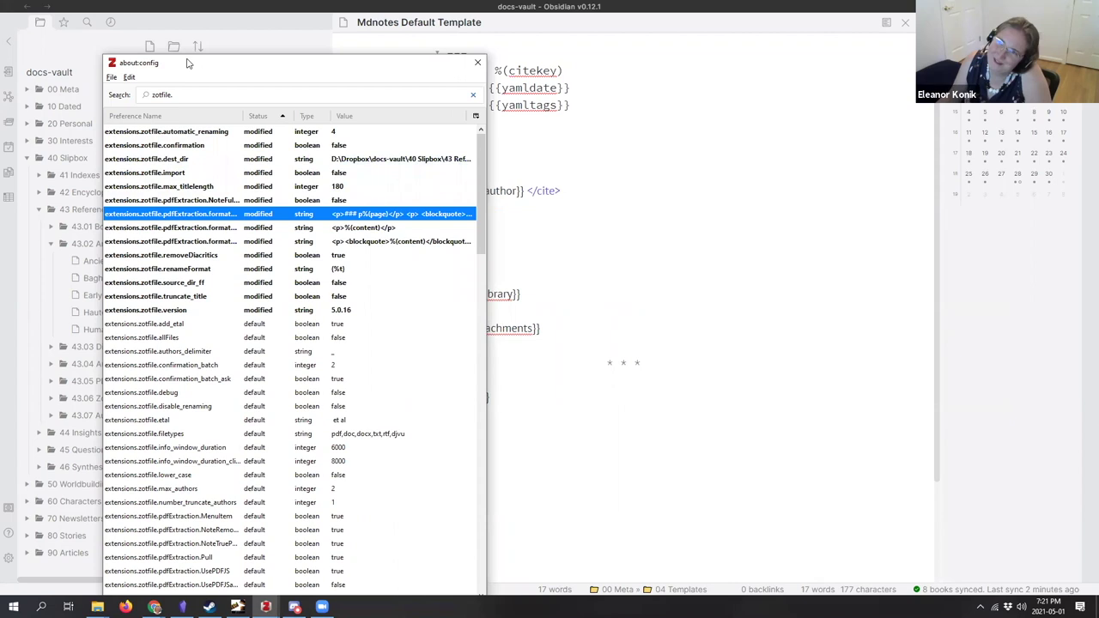
left_click_drag(189, 63, 104, 31)
mouse_move(265, 608)
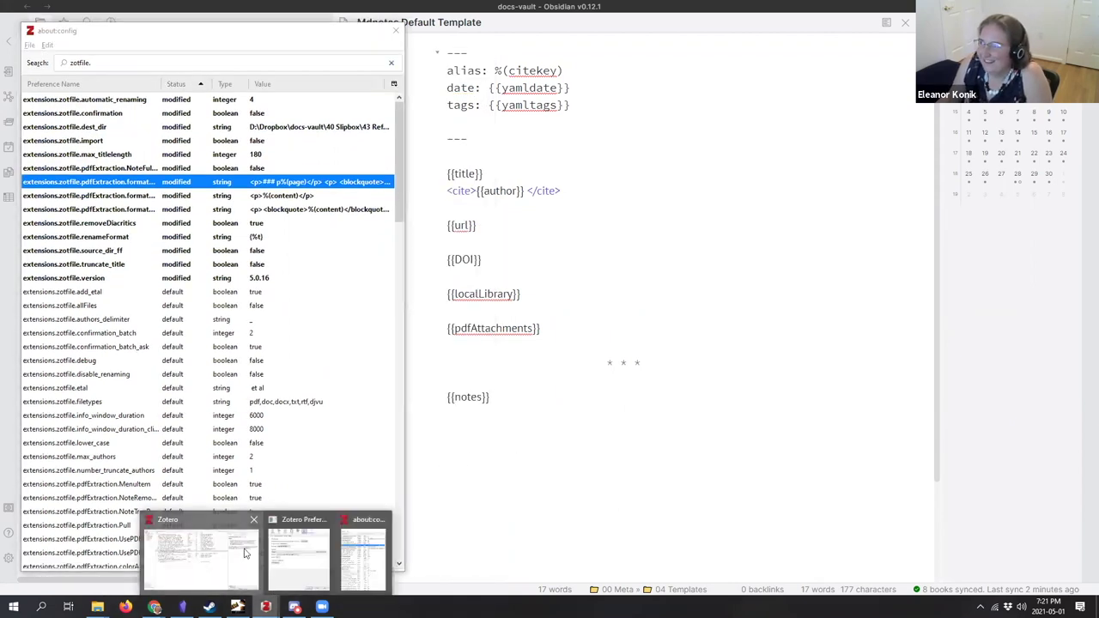
left_click(200, 565)
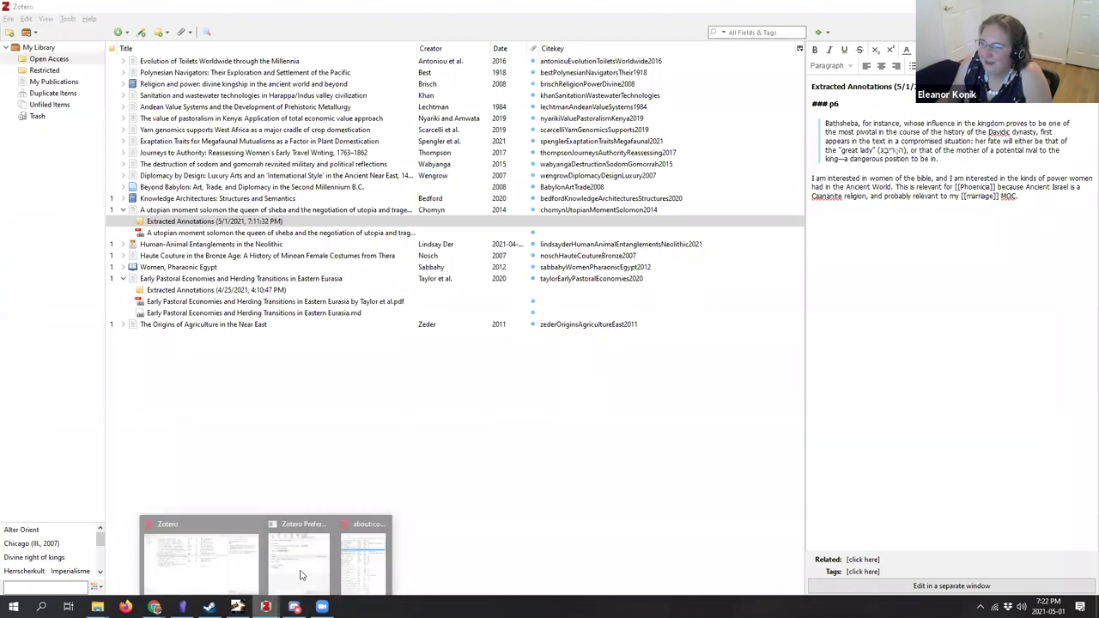
left_click(189, 554)
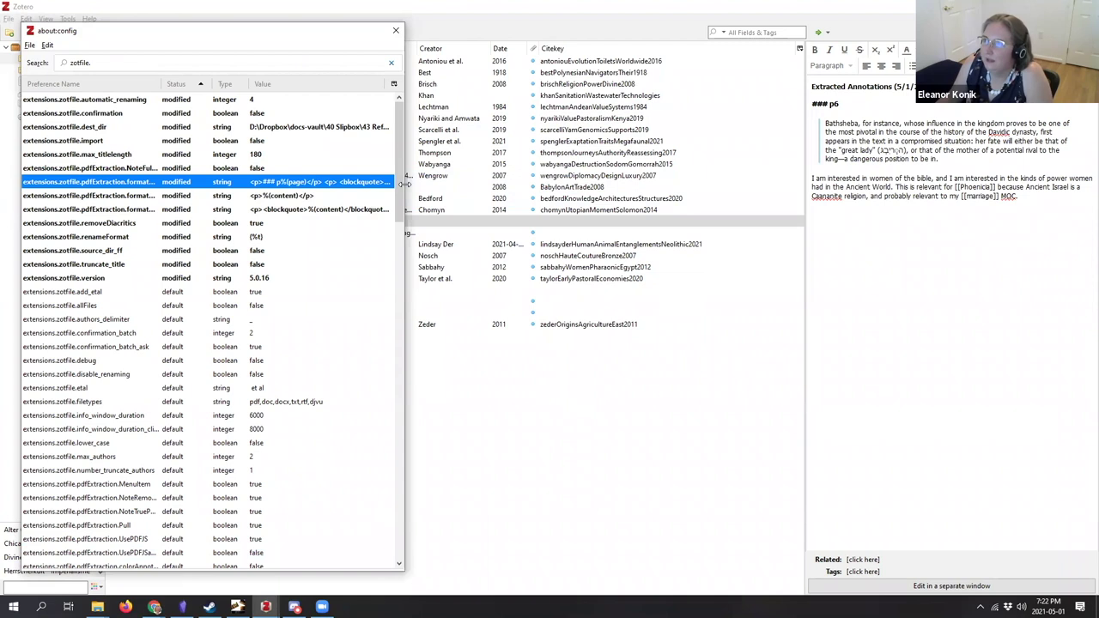
left_click_drag(403, 183, 590, 183)
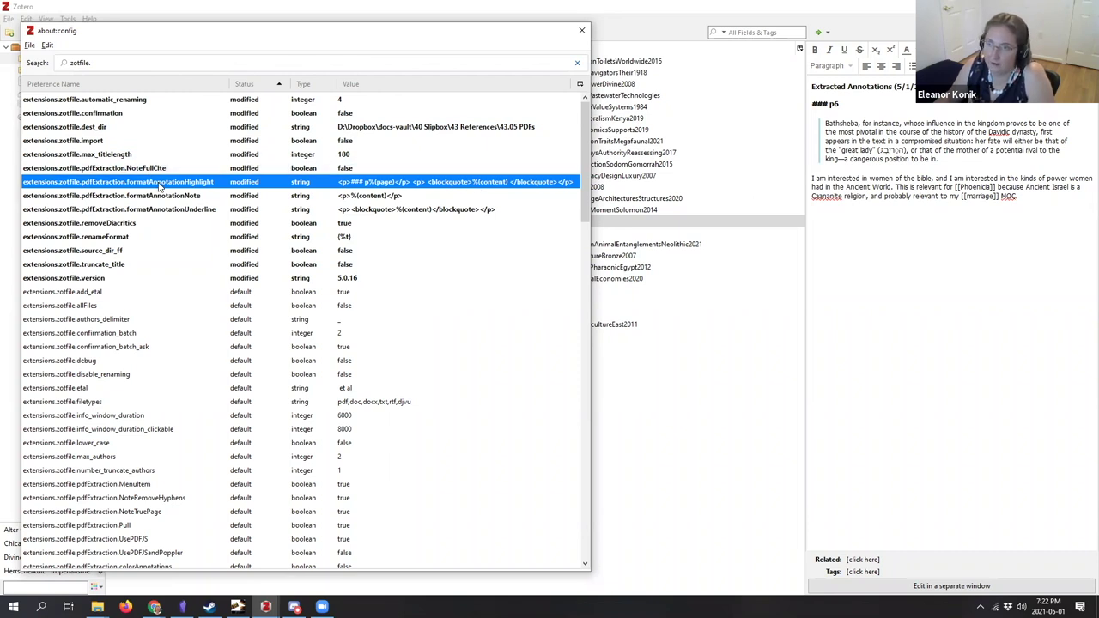
Step: Switch to the ZotFile documentation in Chrome and review the renaming wildcards, examples and user-defined wildcards through to Extract PDF Annotations
left_click(155, 607)
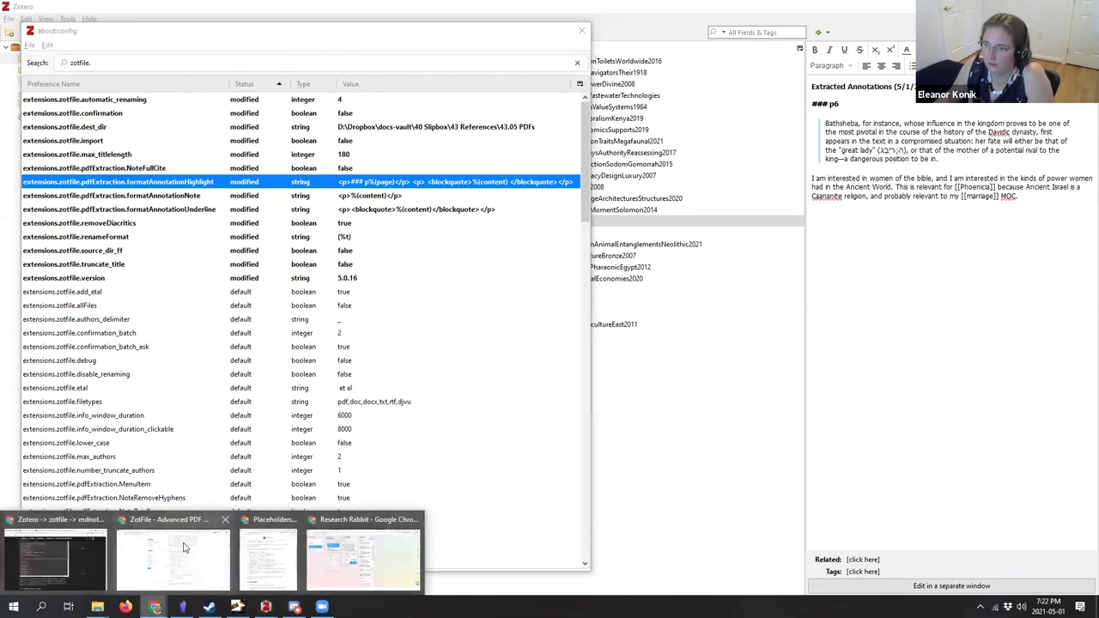
left_click(159, 550)
left_click_drag(518, 217, 519, 382)
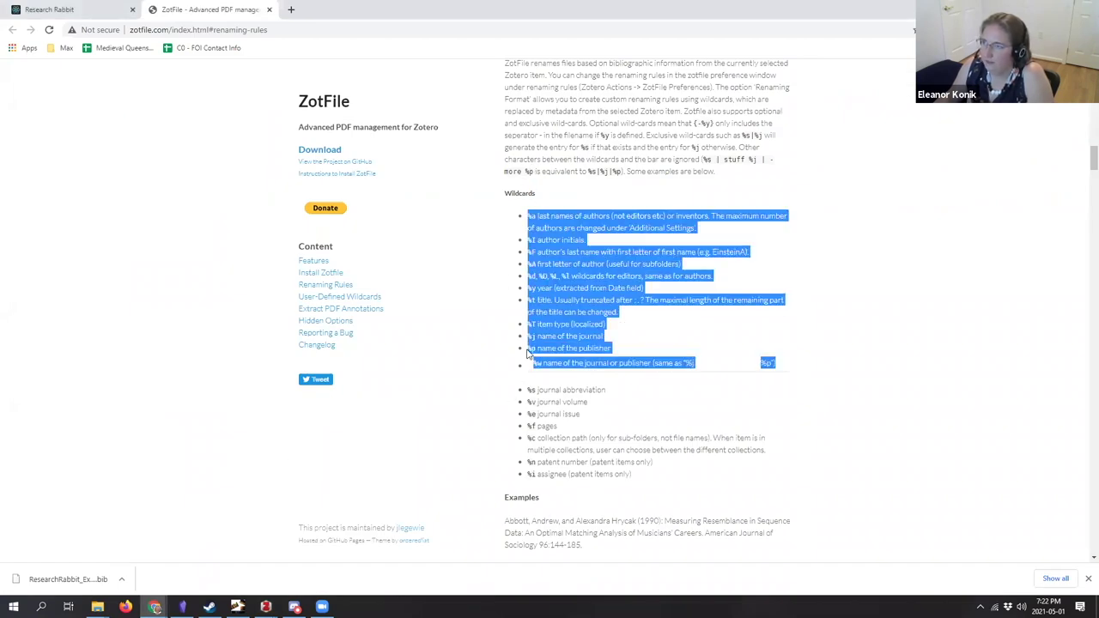
left_click(535, 372)
scroll(563, 326, "down", 1)
scroll(567, 314, "down", 5)
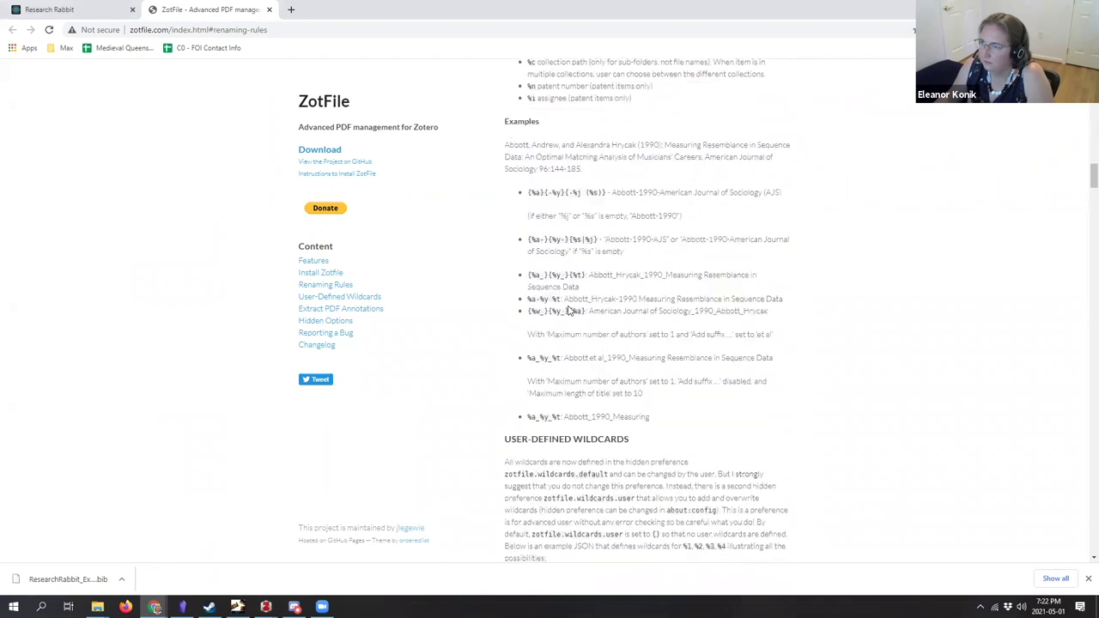
scroll(533, 285, "down", 5)
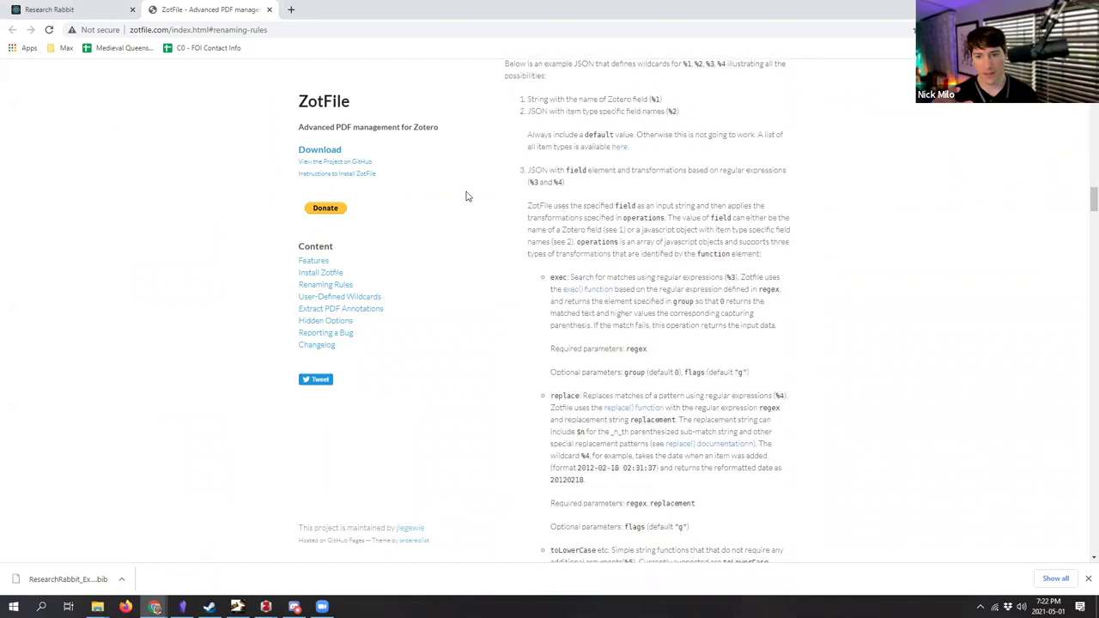
scroll(519, 388, "down", 1)
scroll(533, 381, "down", 10)
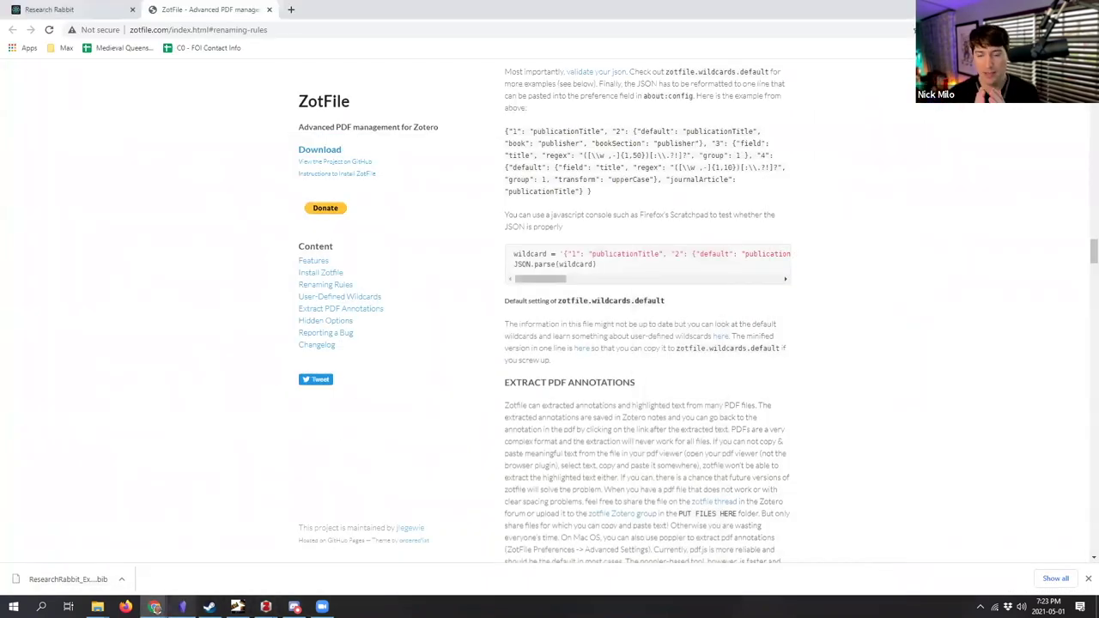
Step: Switch back to Zotero and show the about:config window in front of the library beside the extracted annotations note
mouse_move(265, 607)
left_click(364, 550)
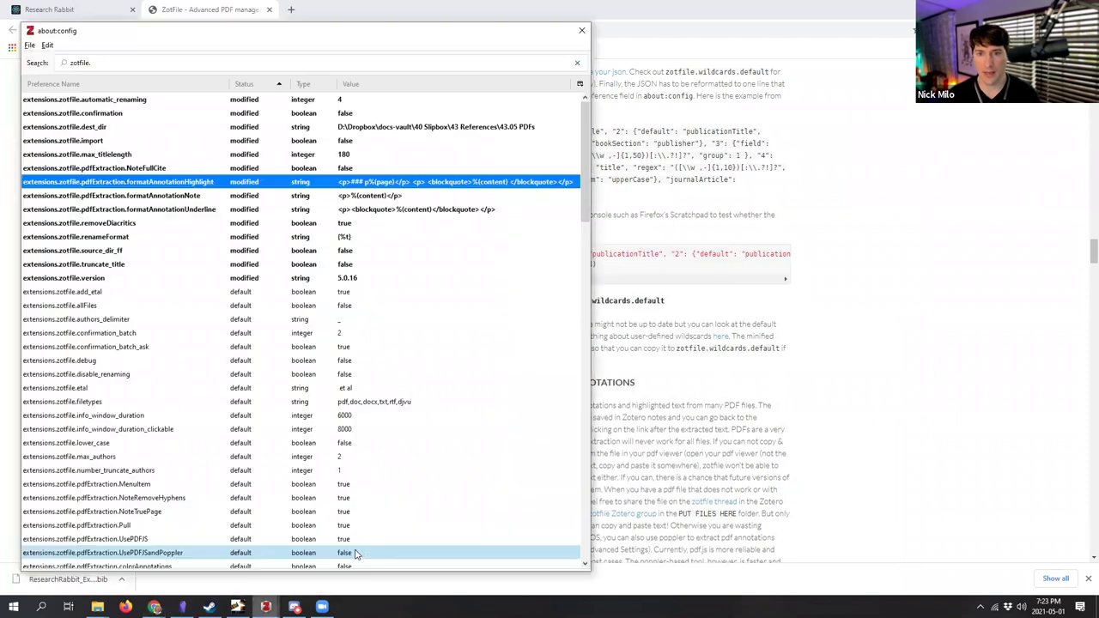
left_click(277, 552)
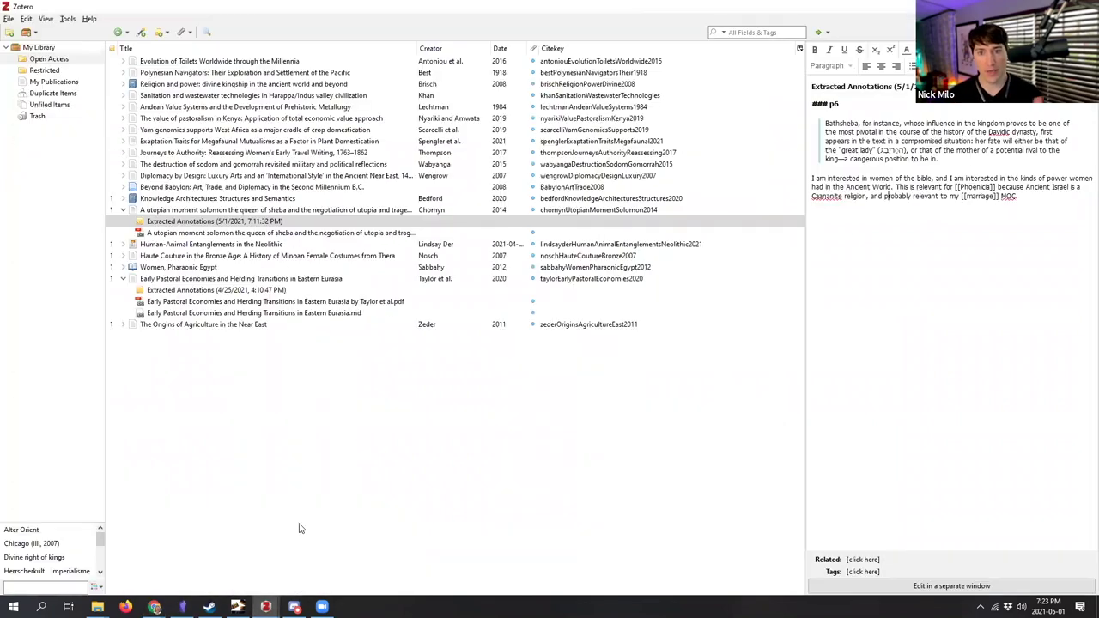
left_click(265, 607)
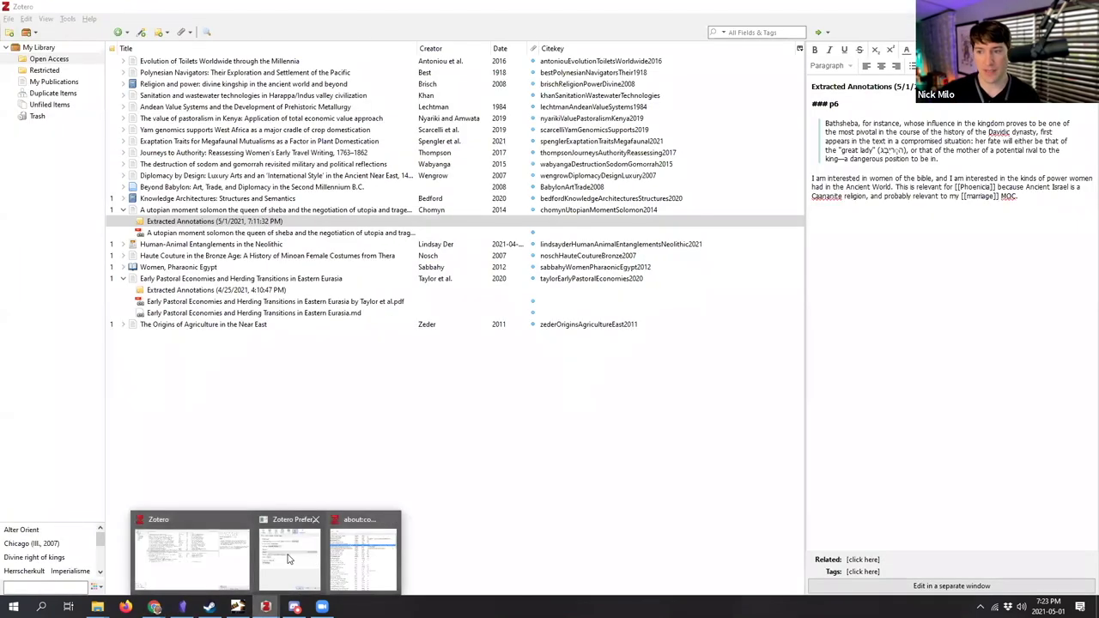
left_click(350, 553)
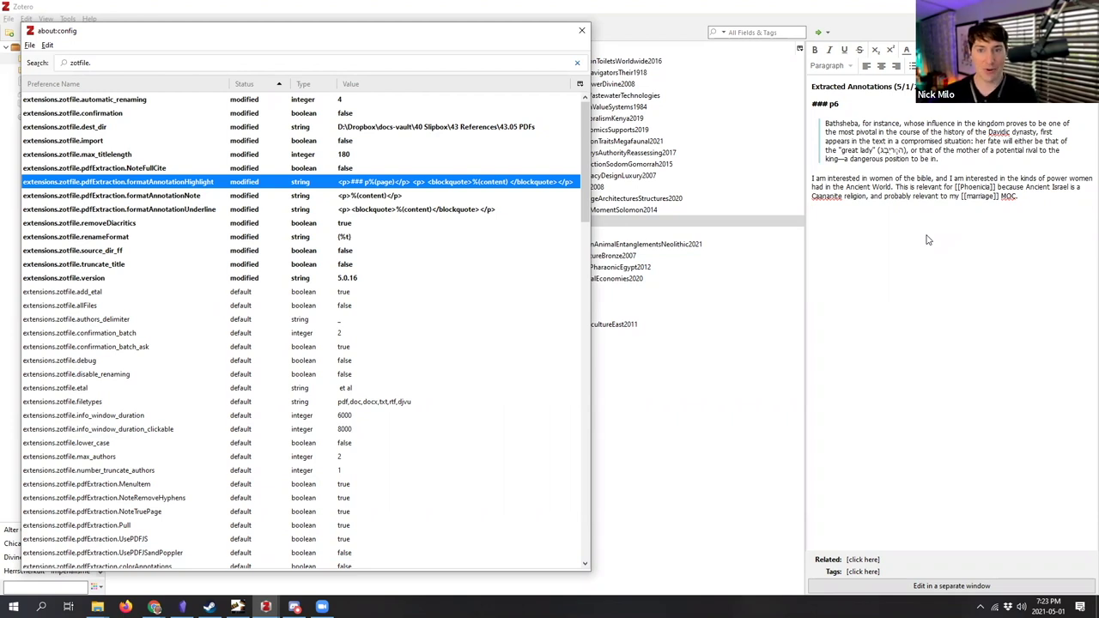
left_click(1040, 199)
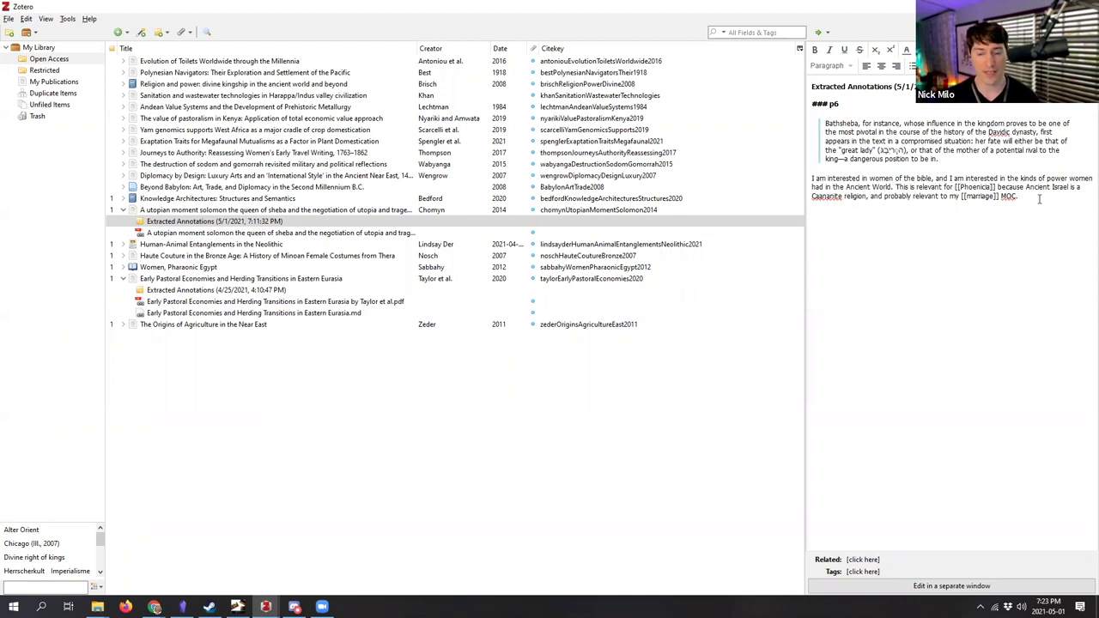
type("# Buble")
key("BackSpace")
key("BackSpace")
key("BackSpace")
key("BackSpace")
key("BackSpace")
key("BackSpace")
key("BackSpace")
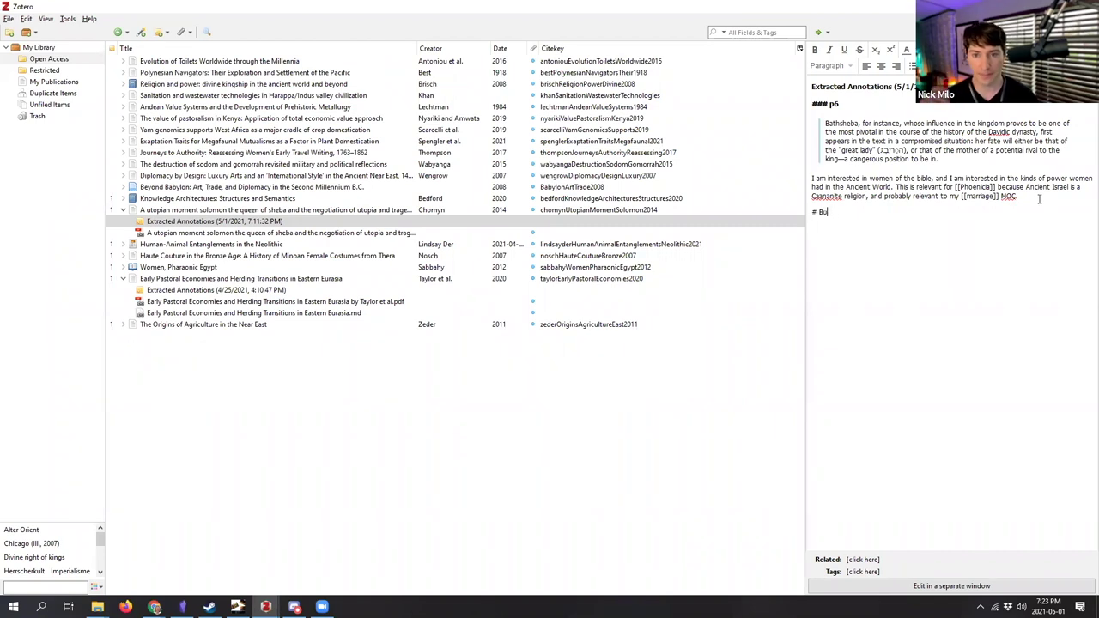
Step: Add the tag "Biblical" to the parent item of the "A utopian moment solomon the queen of sheba" paper
left_click(264, 213)
right_click(265, 214)
left_click(864, 49)
left_click(859, 69)
type("Bibl")
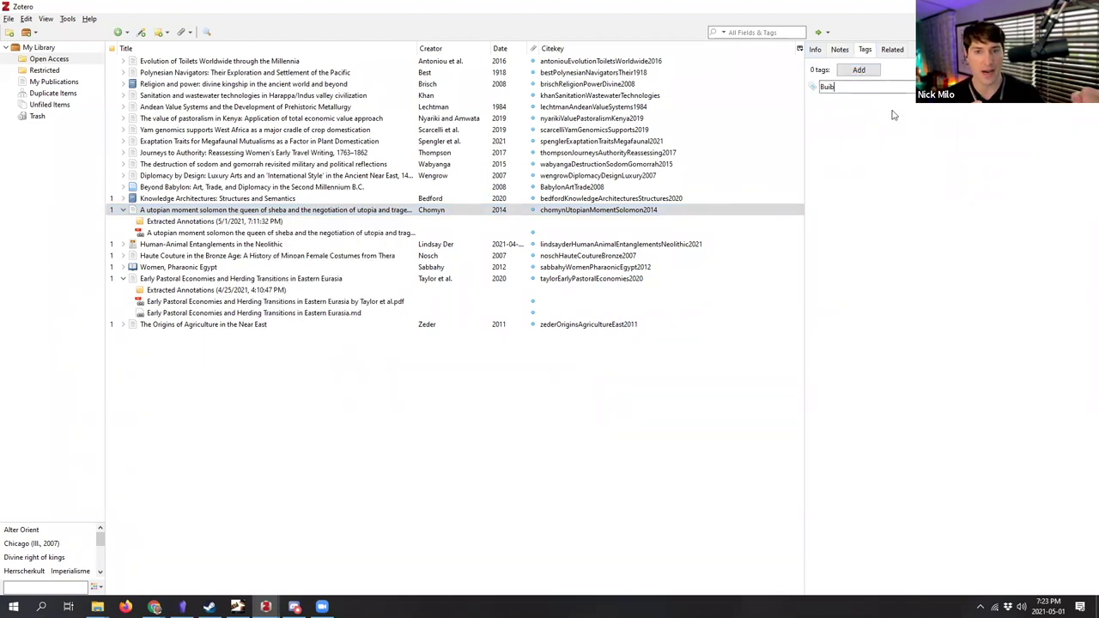
type("ical")
key("Return")
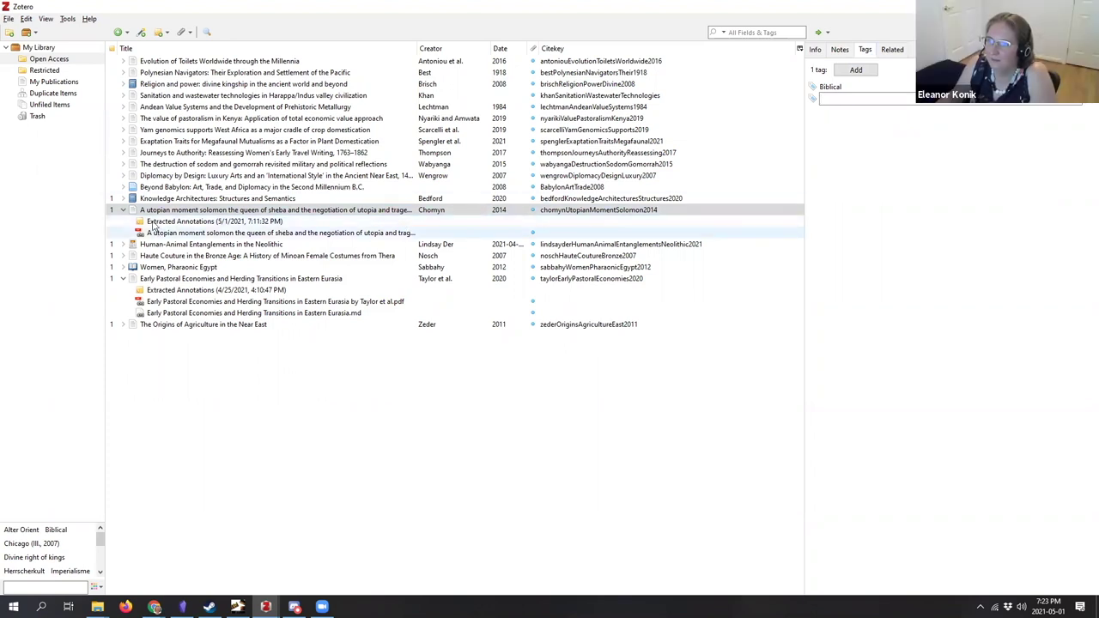
Step: Reopen the paper's Extracted Annotations note and add "#Dynasty" on a new line below the marriage MOC comment
left_click(125, 212)
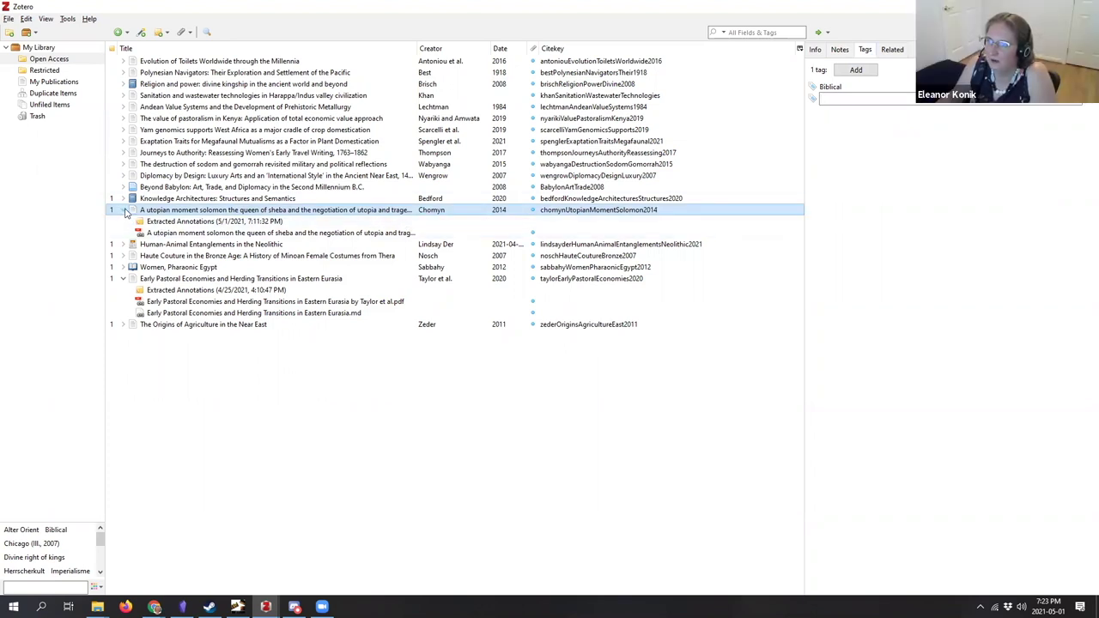
left_click(153, 223)
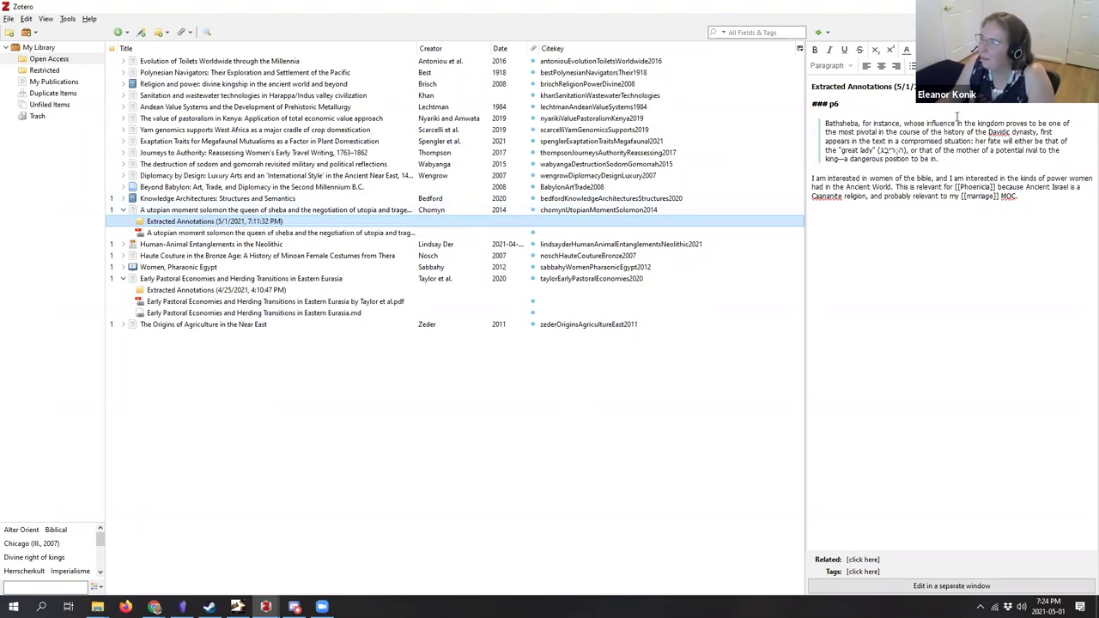
left_click(1029, 208)
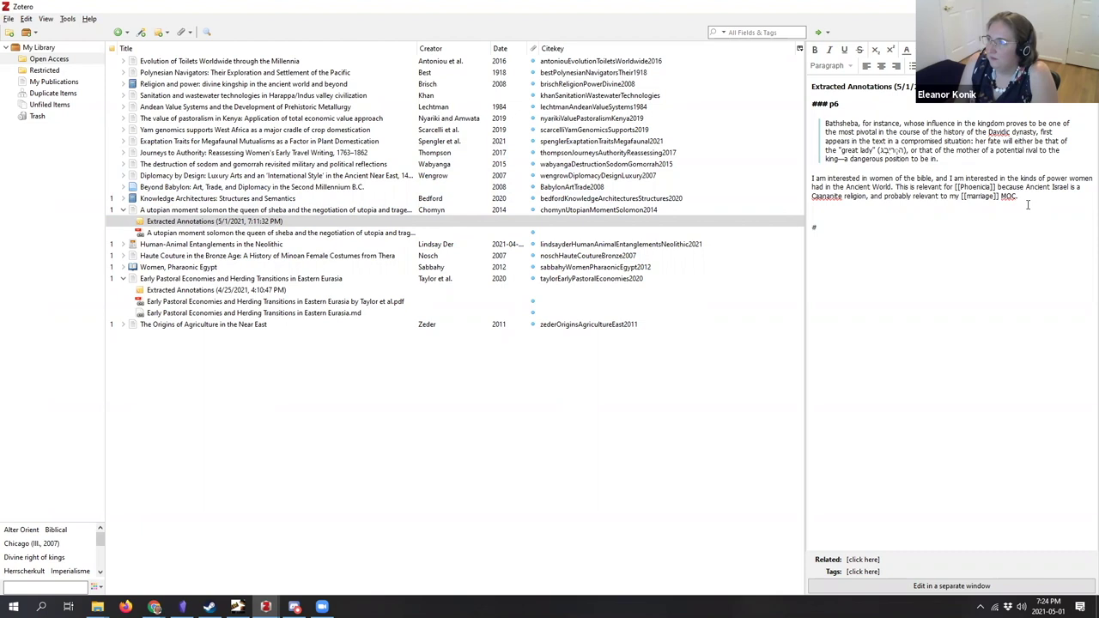
key("BackSpace")
key("BackSpace")
type("#Dynasty")
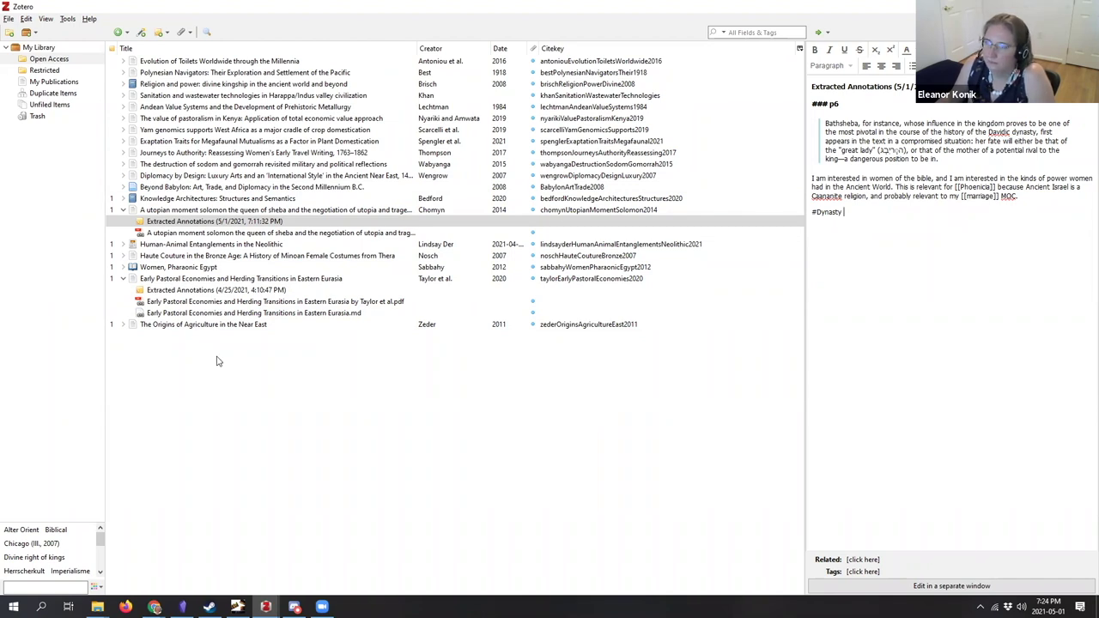
Step: Create a full Mdnotes export note from the "A utopian moment" item and save it in the 43.06 Zotdumps folder
left_click(211, 210)
right_click(212, 211)
left_click(183, 221)
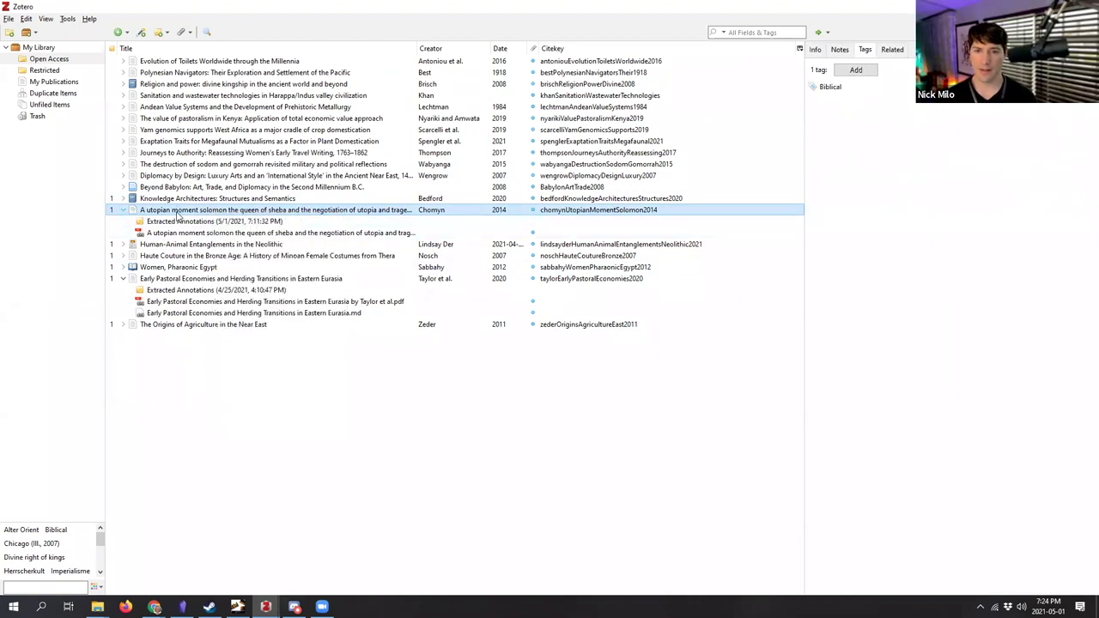
left_click(183, 220)
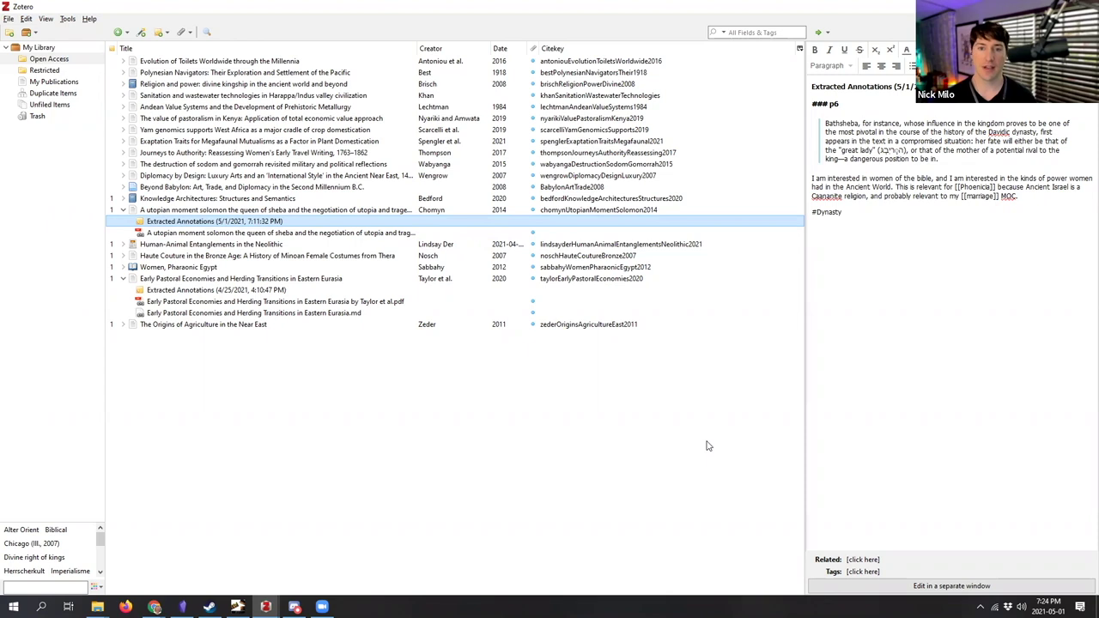
left_click(185, 210)
right_click(185, 210)
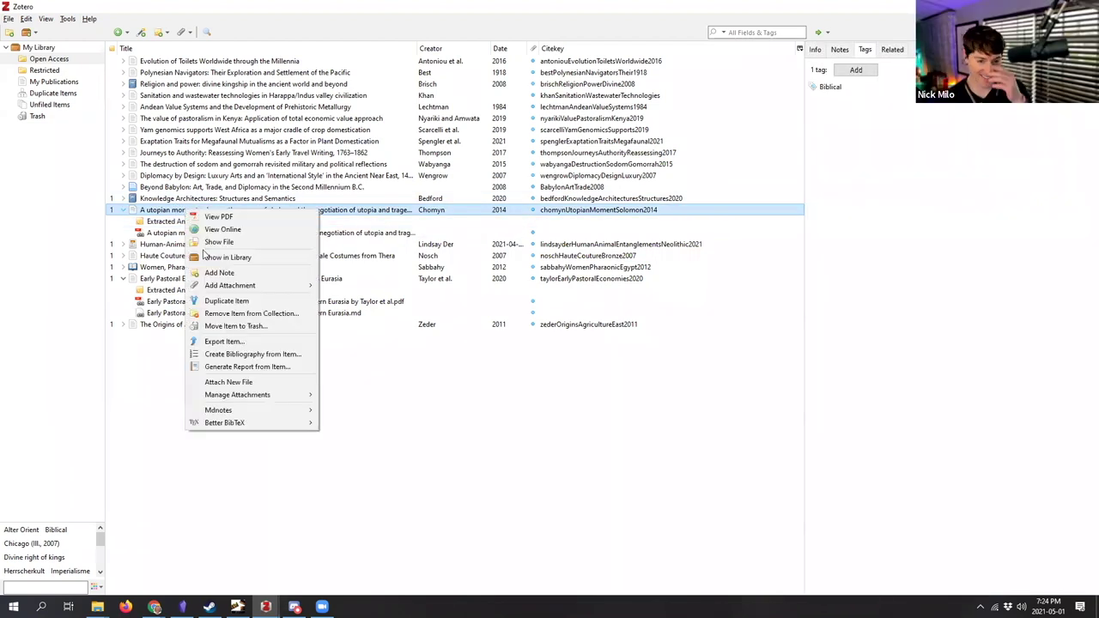
mouse_move(222, 411)
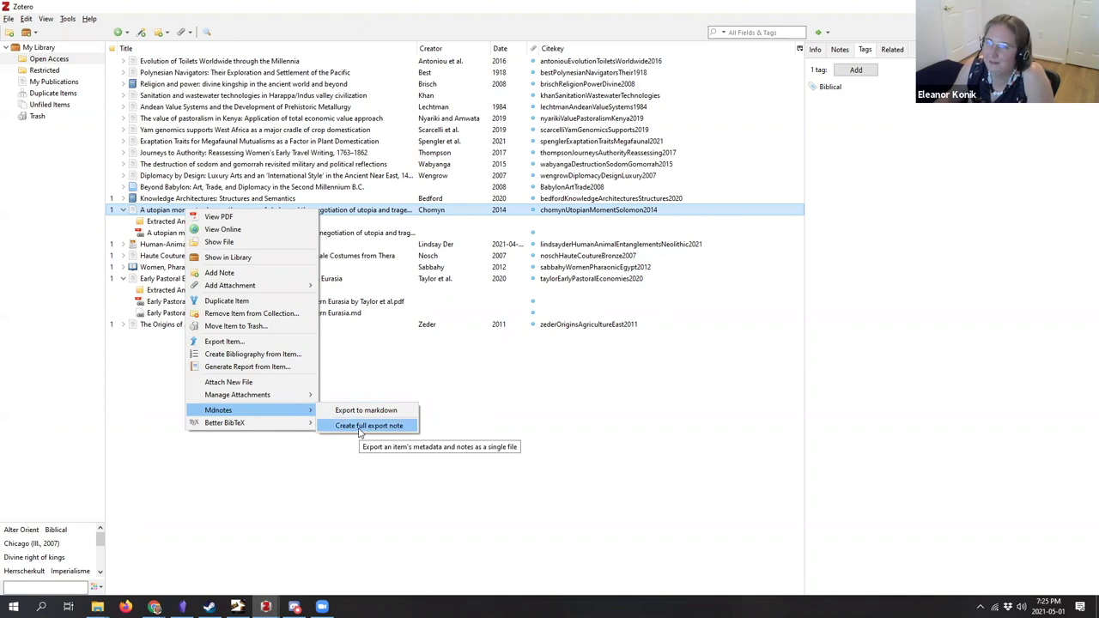
left_click(368, 426)
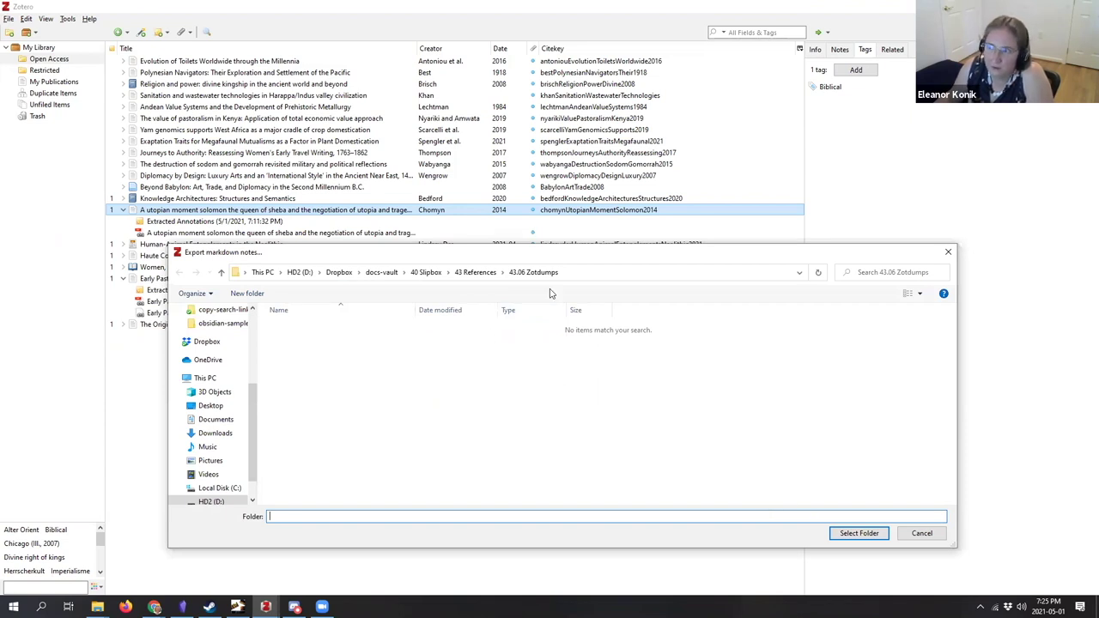
left_click(853, 534)
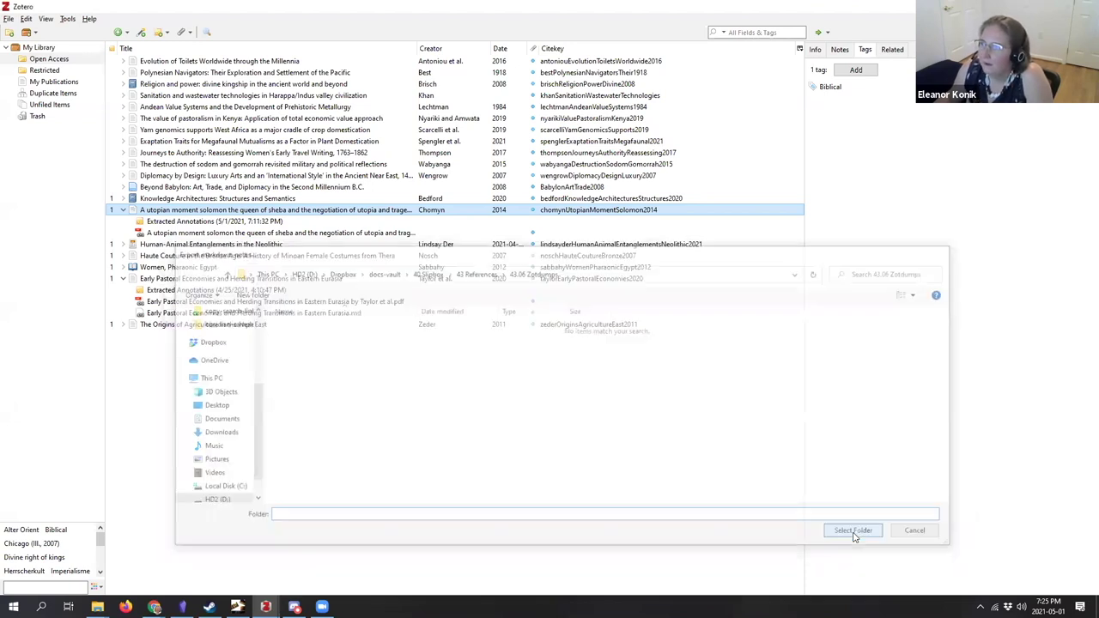
Step: Open the attached .md export in Typora, review its metadata and extracted annotations, and close it again
double_click(337, 245)
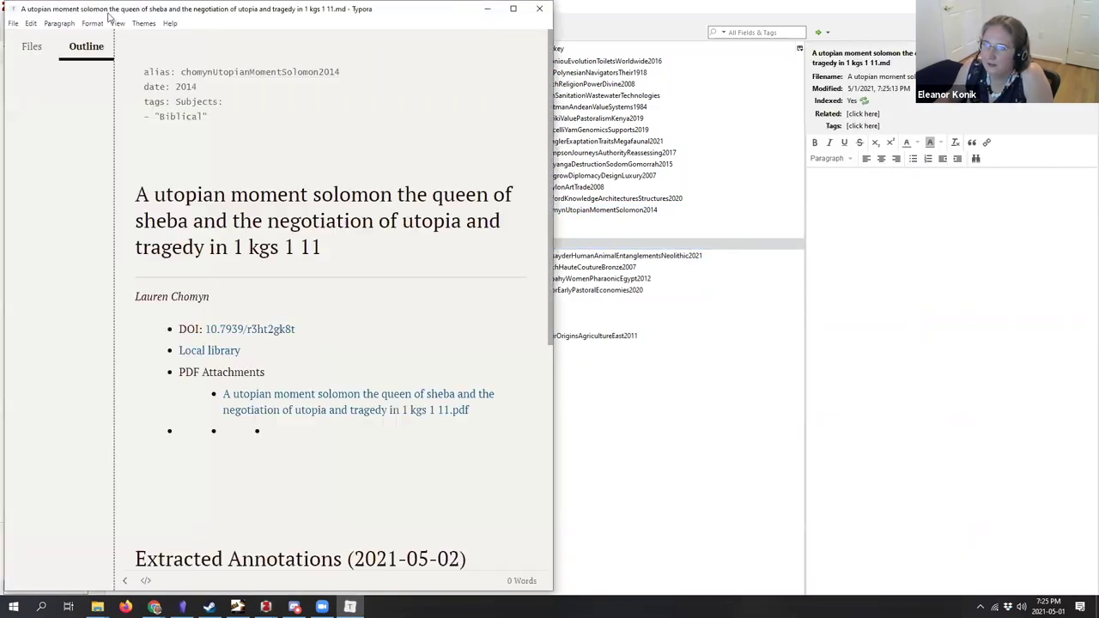
left_click_drag(116, 11, 374, 203)
left_click(715, 134)
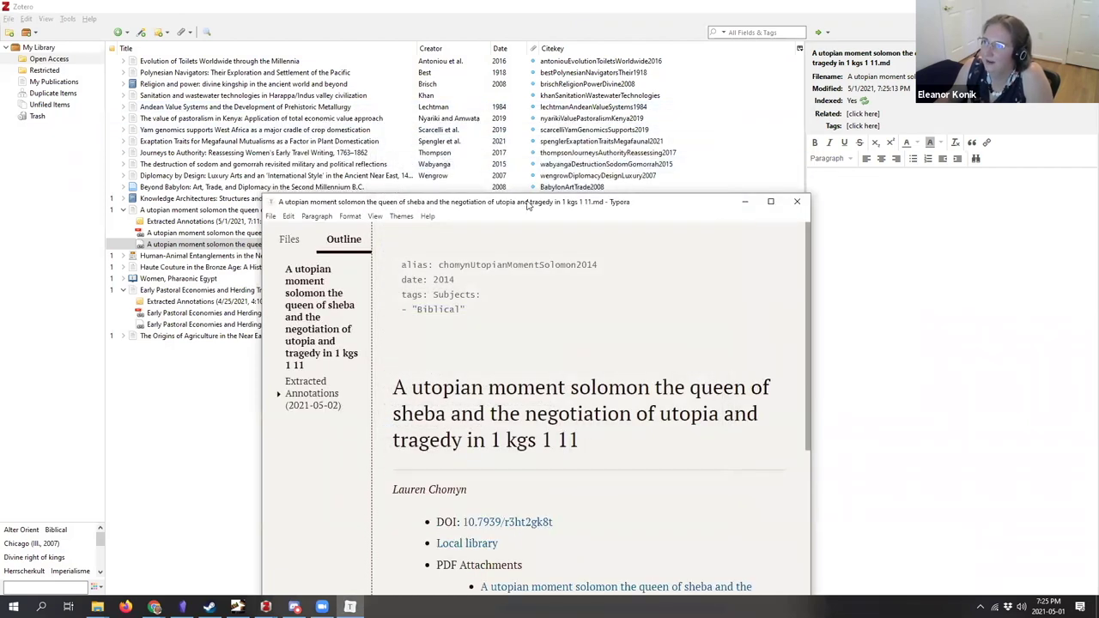
mouse_move(448, 205)
left_mouse_down()
mouse_move(449, 127)
mouse_move(373, 62)
left_mouse_up()
scroll(389, 423, "down", 10)
scroll(389, 423, "up", 10)
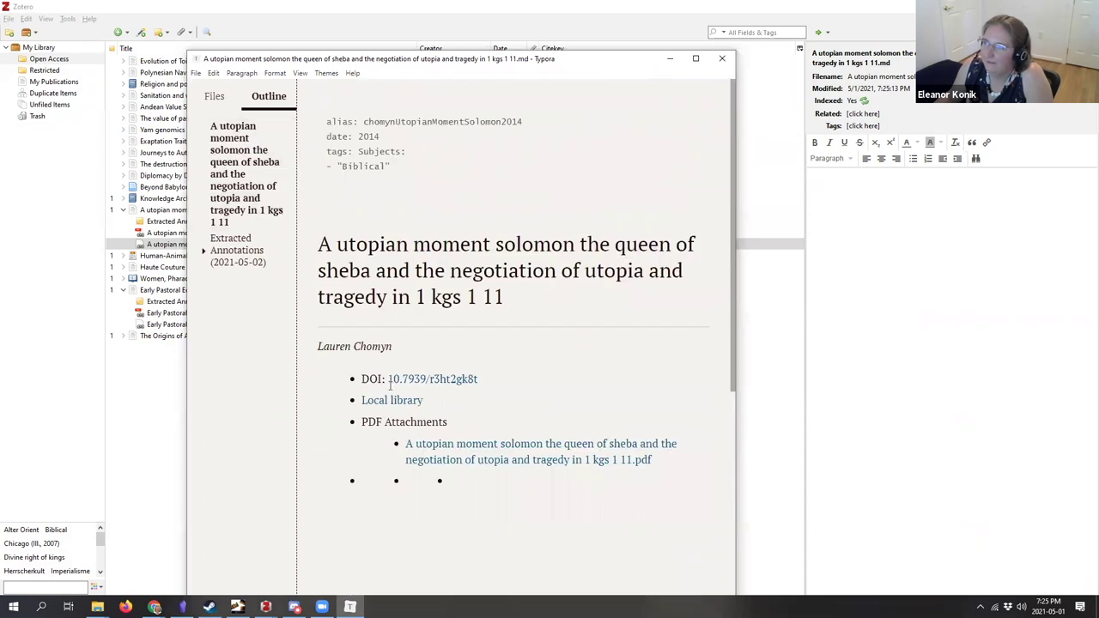
scroll(567, 344, "down", 10)
scroll(567, 344, "up", 10)
left_click(723, 61)
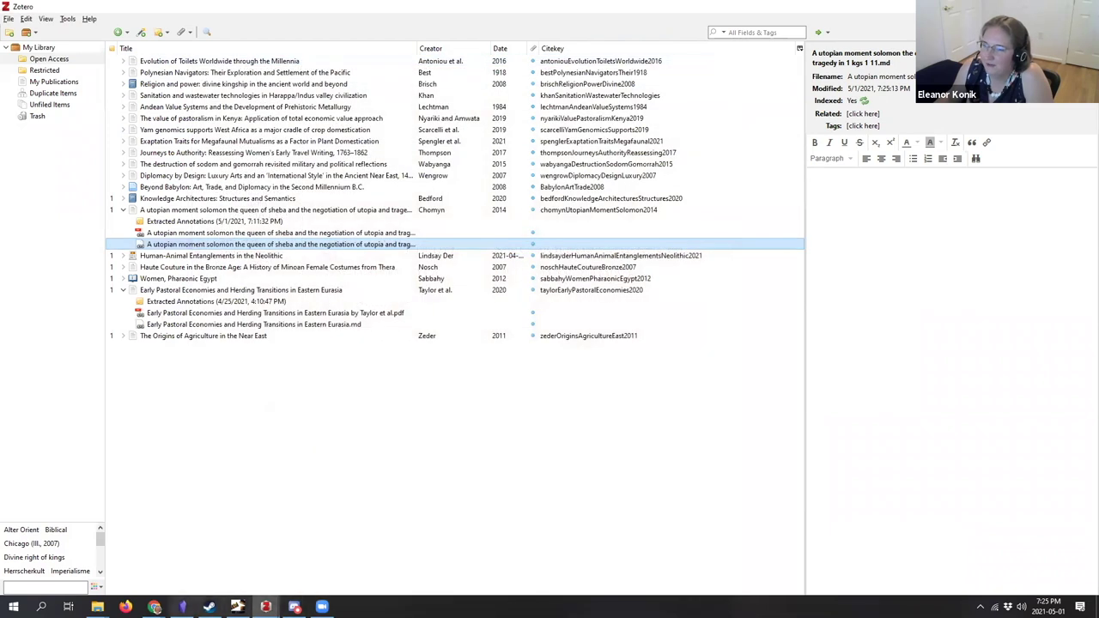
Step: Switch to Obsidian, open the exported "A utopian moment" note in 43.06 Zotdumps, and remove "Subjects:" from its tags line
left_click(182, 607)
left_click(51, 245)
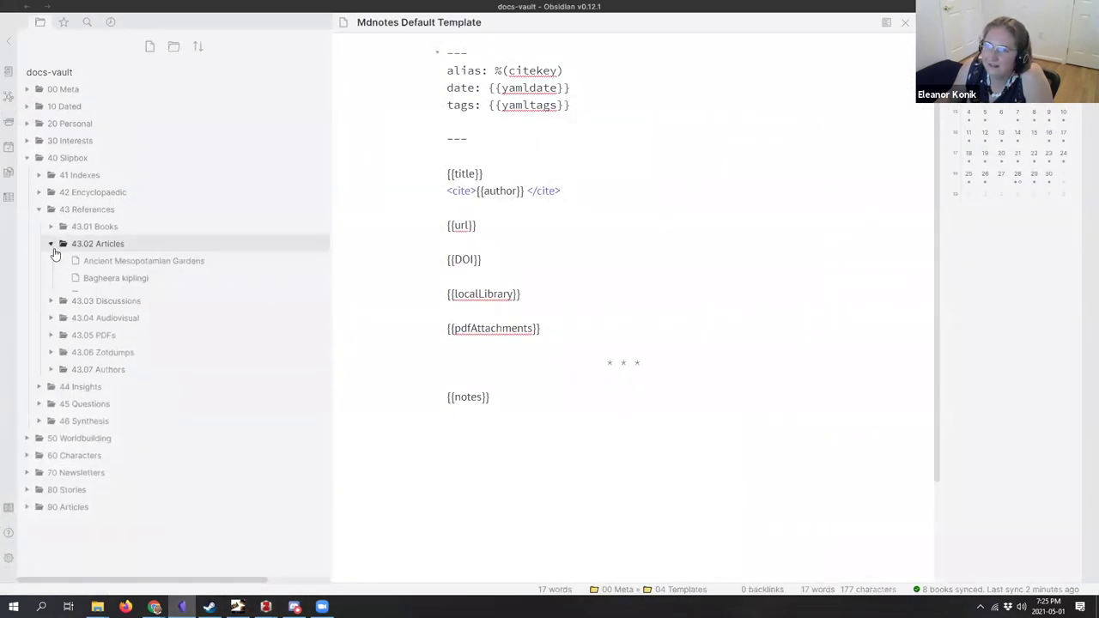
left_click(49, 312)
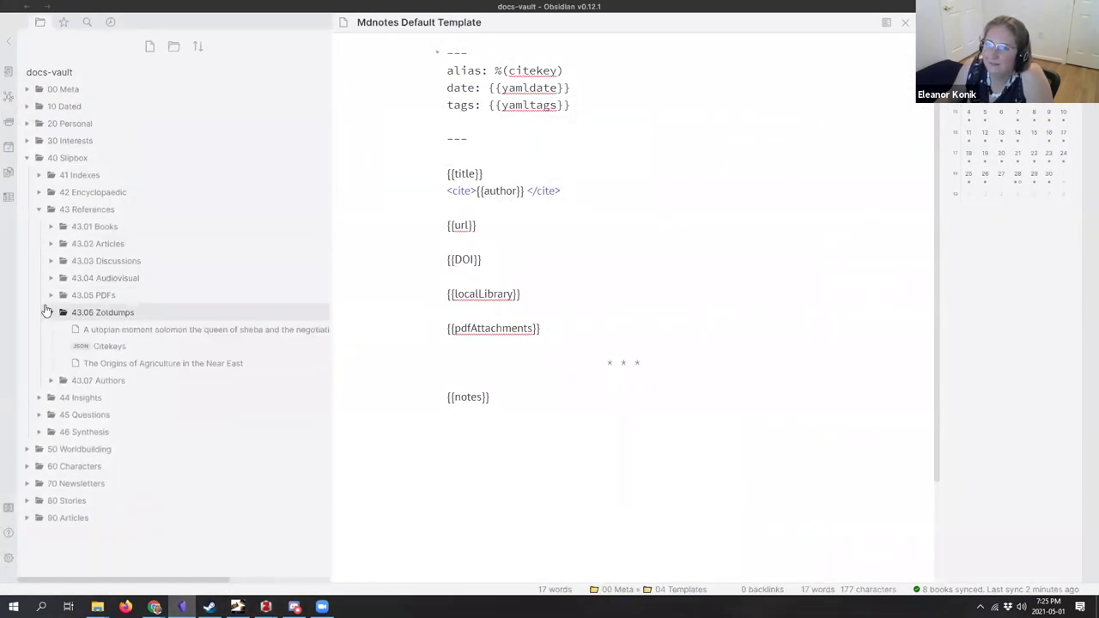
left_click(192, 330)
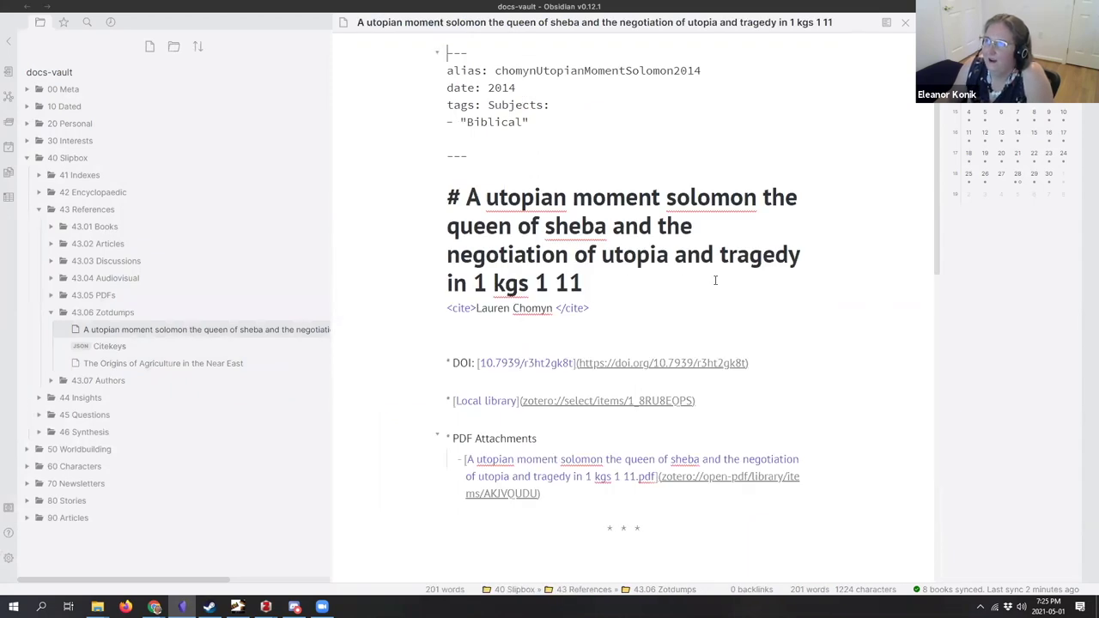
left_click_drag(489, 105, 613, 105)
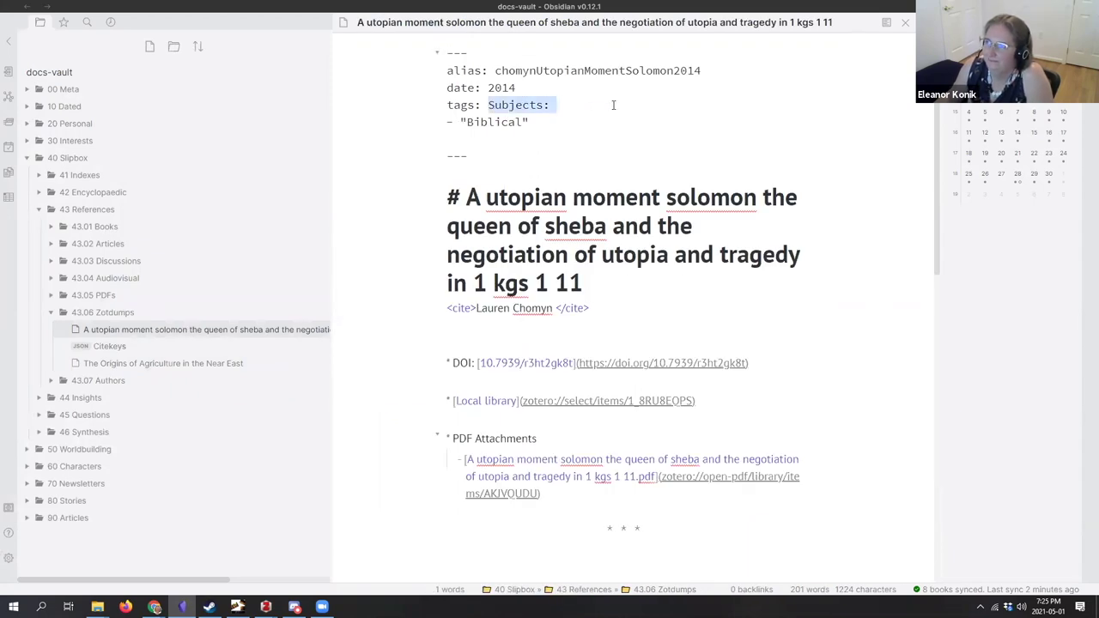
key("BackSpace")
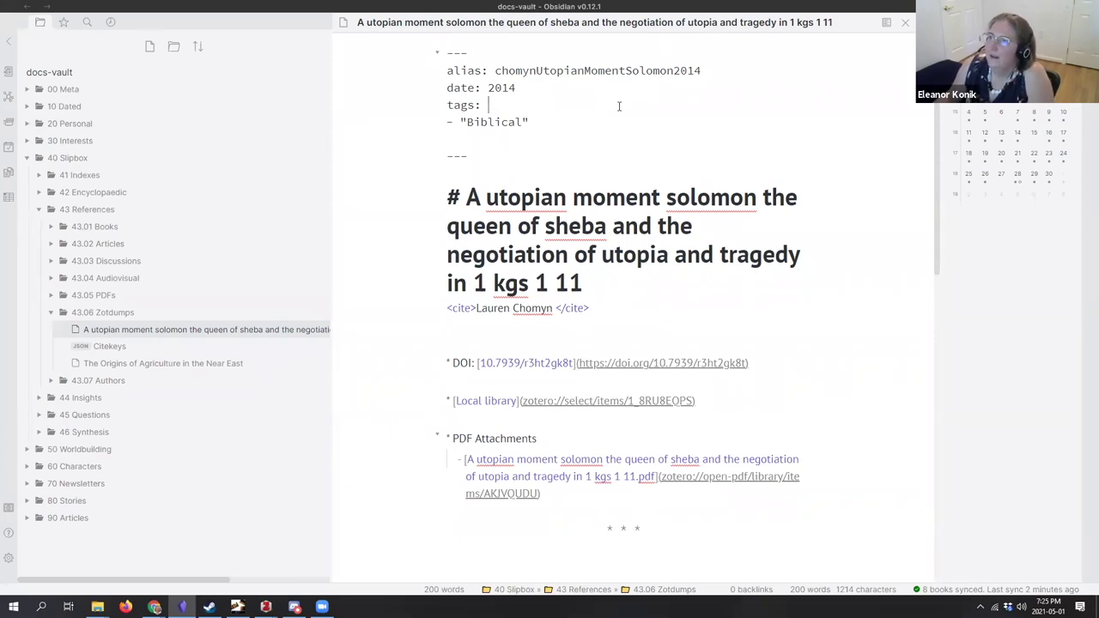
left_click(601, 284)
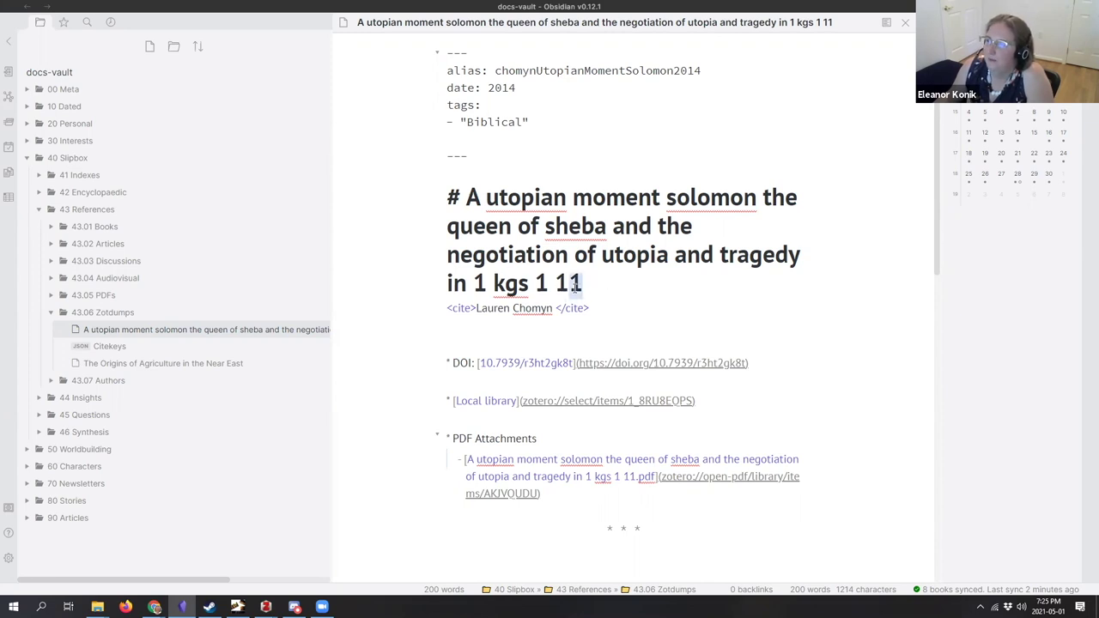
Step: Delete the redundant bold "Extracted Annotations" line and remove the extra "\###" from the p6 heading
scroll(658, 284, "down", 5)
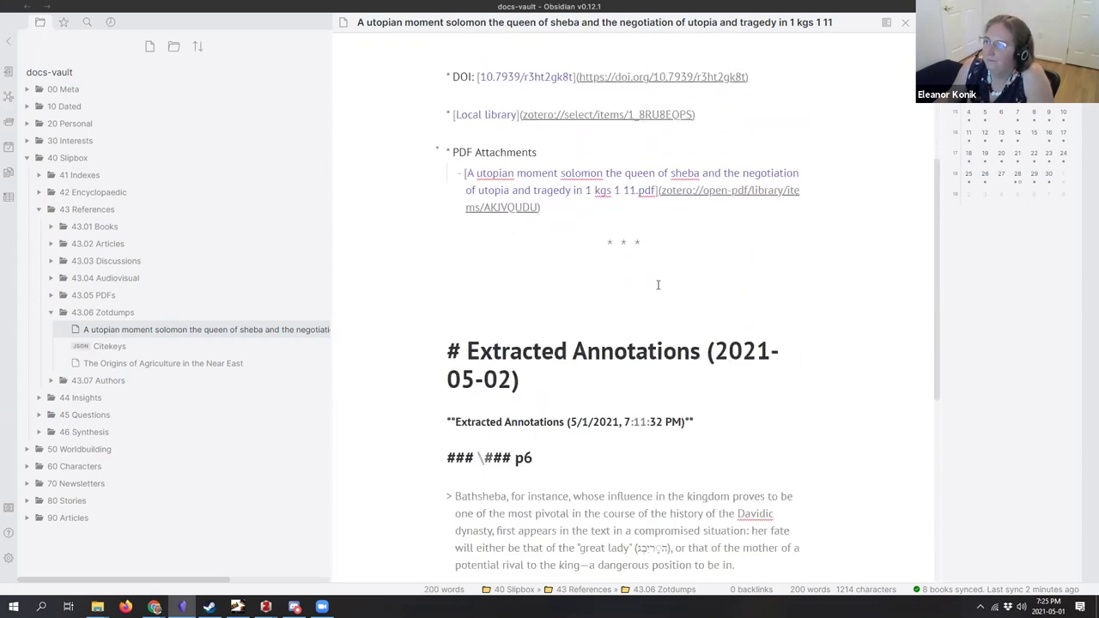
triple_click(743, 307)
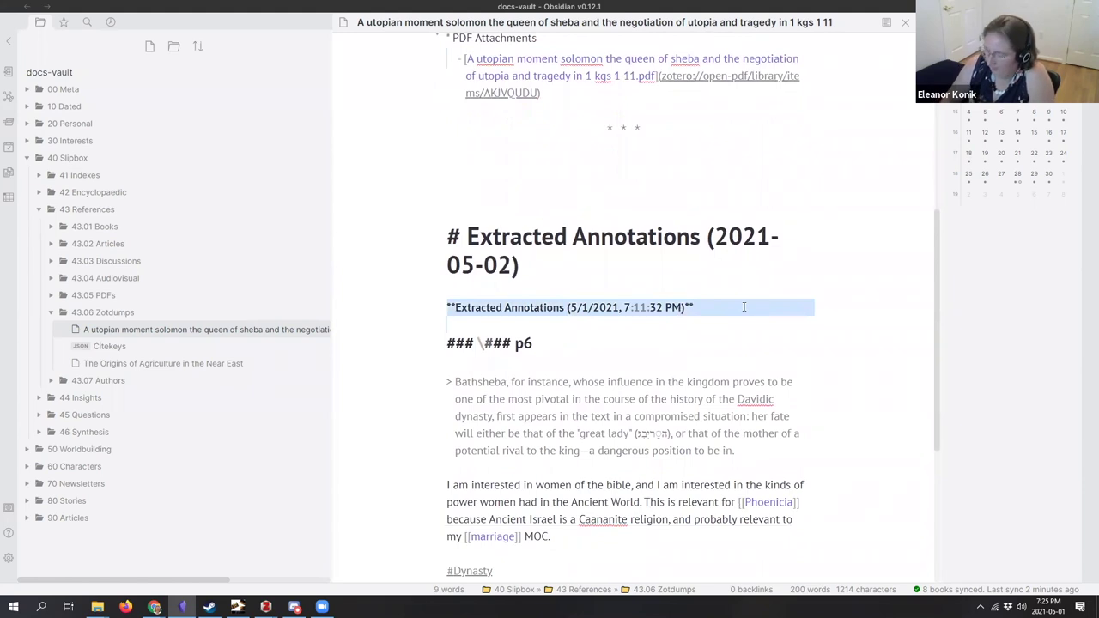
key("BackSpace")
mouse_move(475, 329)
left_mouse_down()
mouse_move(432, 332)
mouse_move(513, 326)
mouse_move(478, 327)
left_mouse_up()
key("Right")
key("BackSpace")
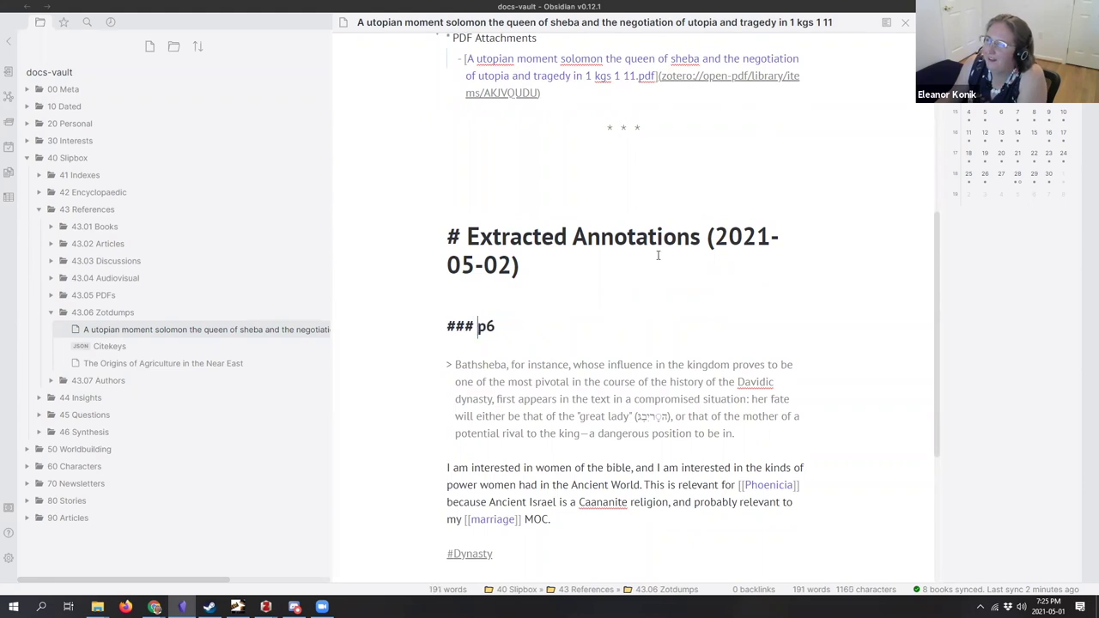
Step: Check the note's preview, remove the blank lines between the DOI, Local library and PDF Attachments bullets, and preview it again
left_click(887, 23)
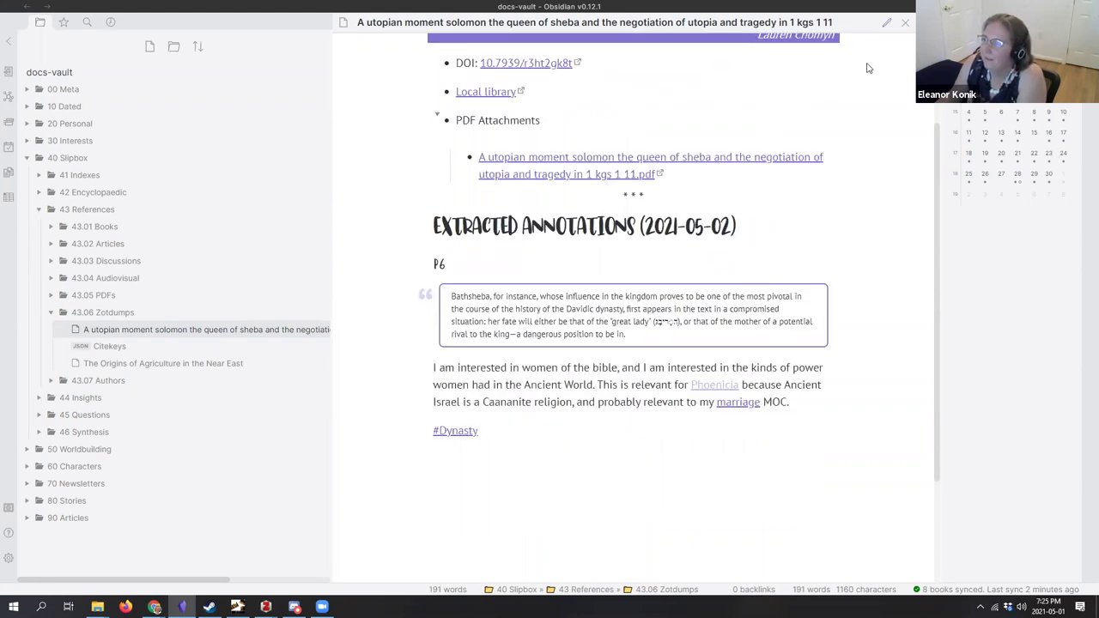
scroll(882, 58, "up", 2)
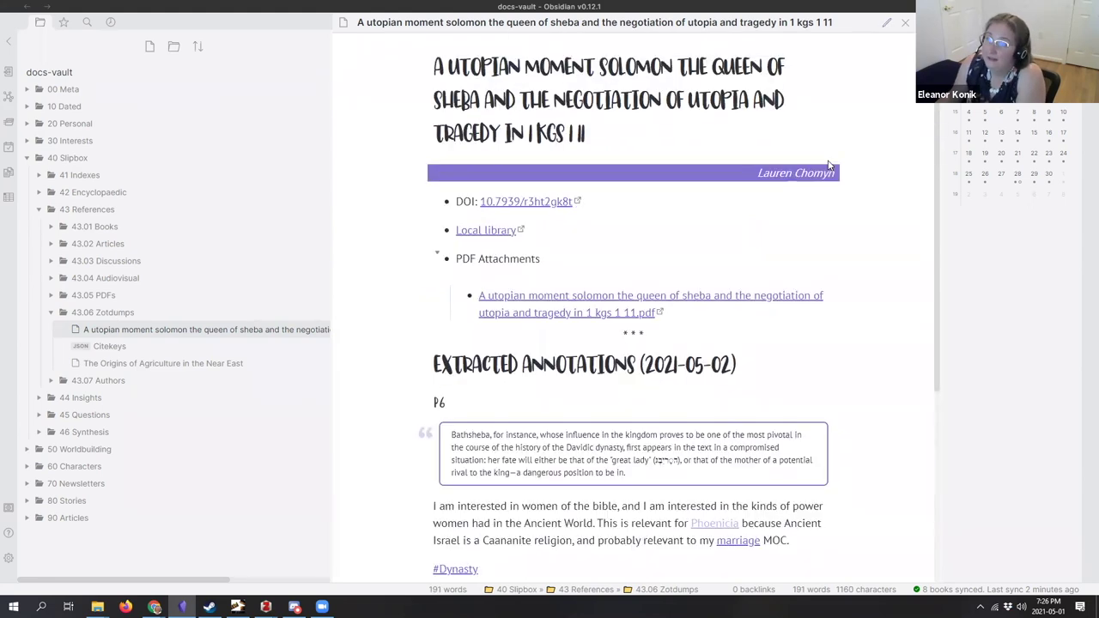
left_click(887, 23)
key("Delete")
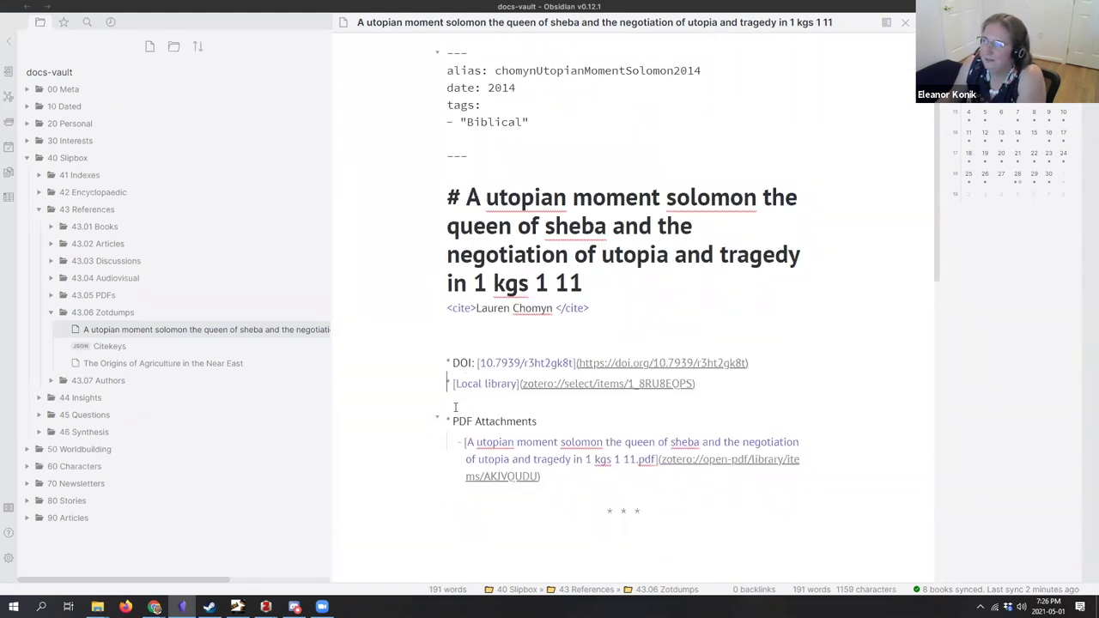
key("Delete")
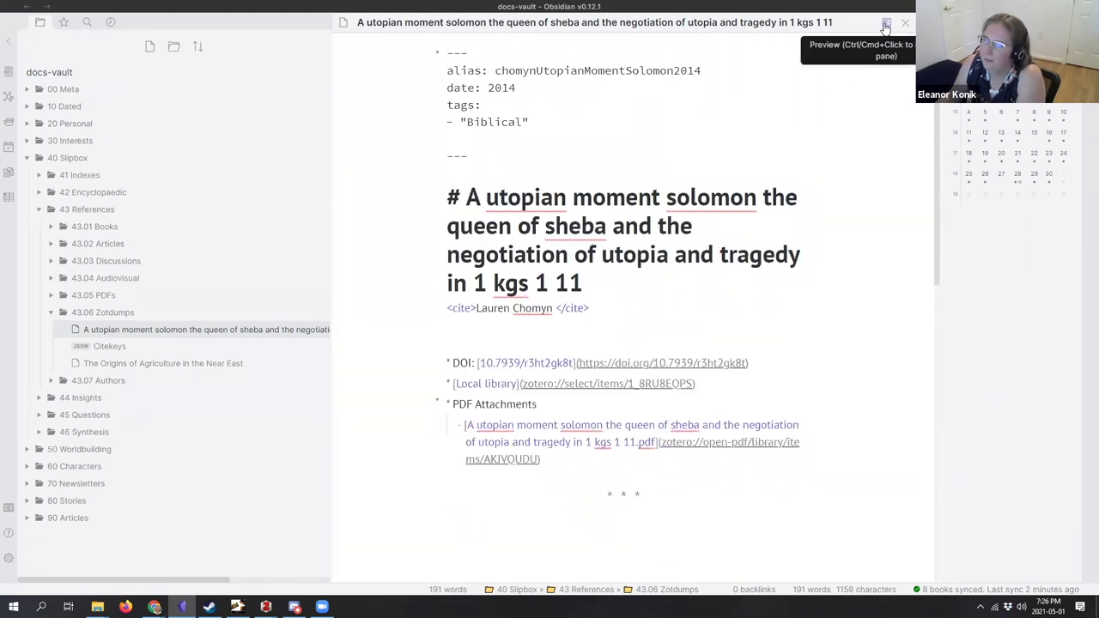
key("ctrl+e")
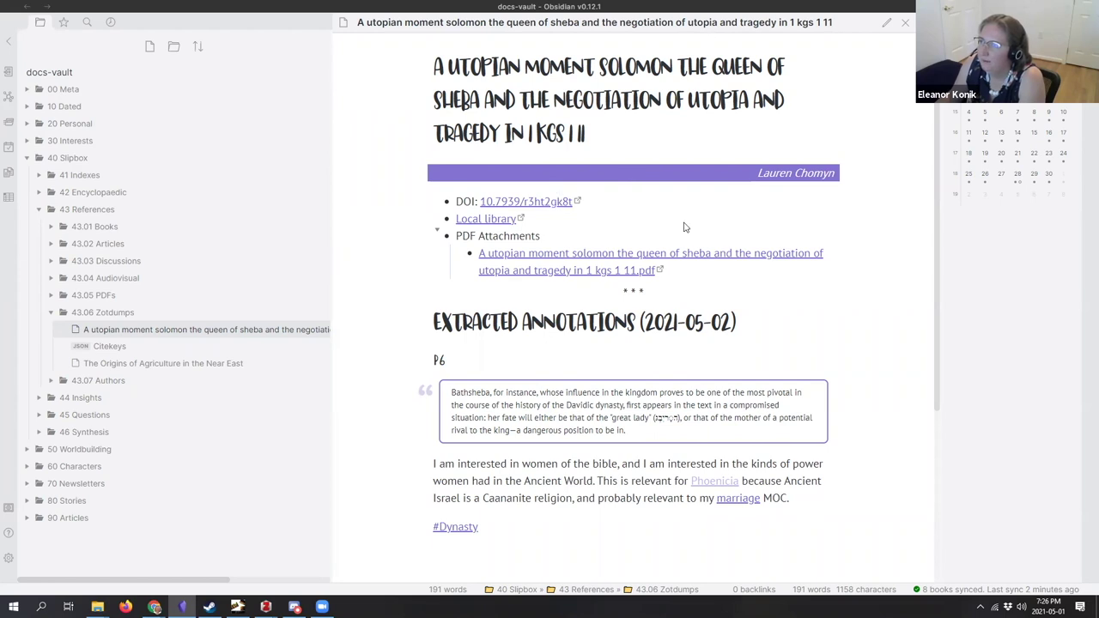
Step: Follow the note's DOI link to the thesis page in Chrome, look through its details, and return to Obsidian
left_click(558, 201)
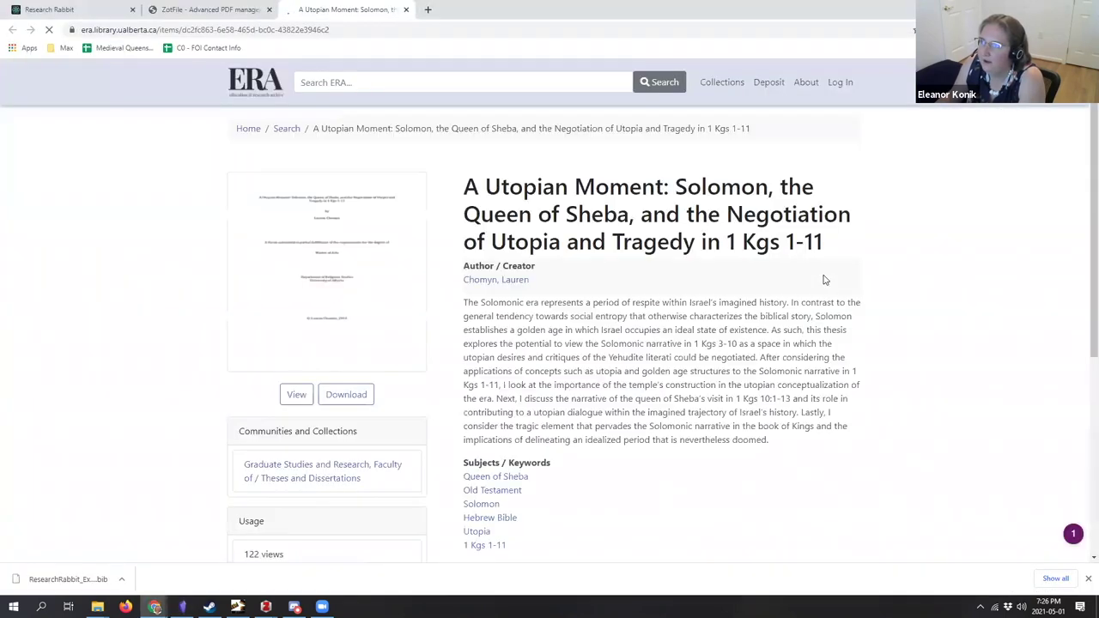
scroll(823, 280, "down", 10)
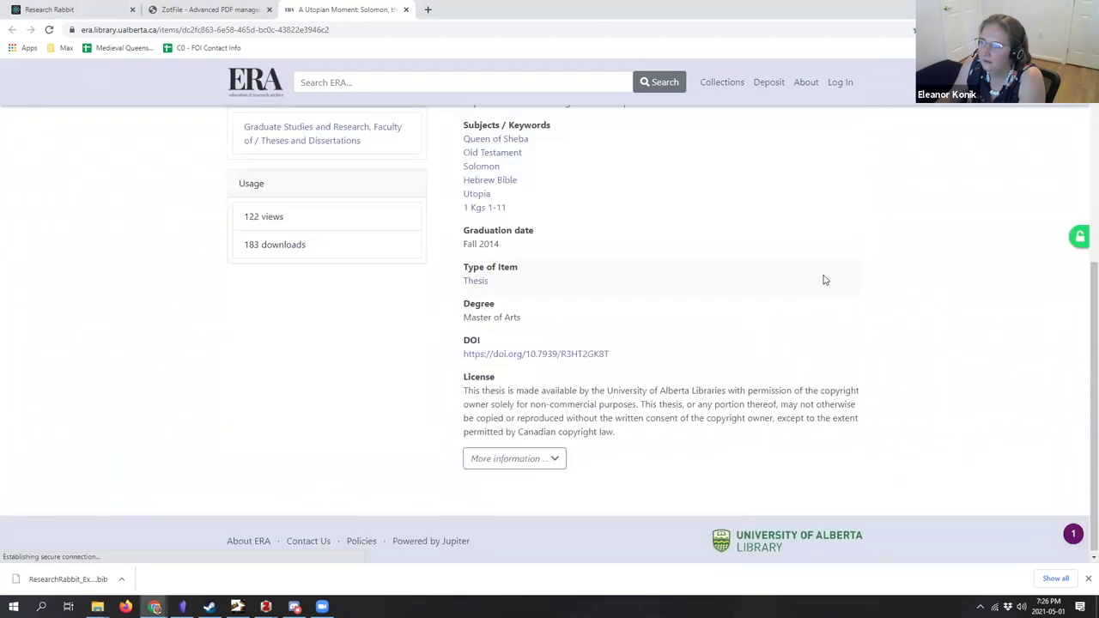
key("alt+Tab")
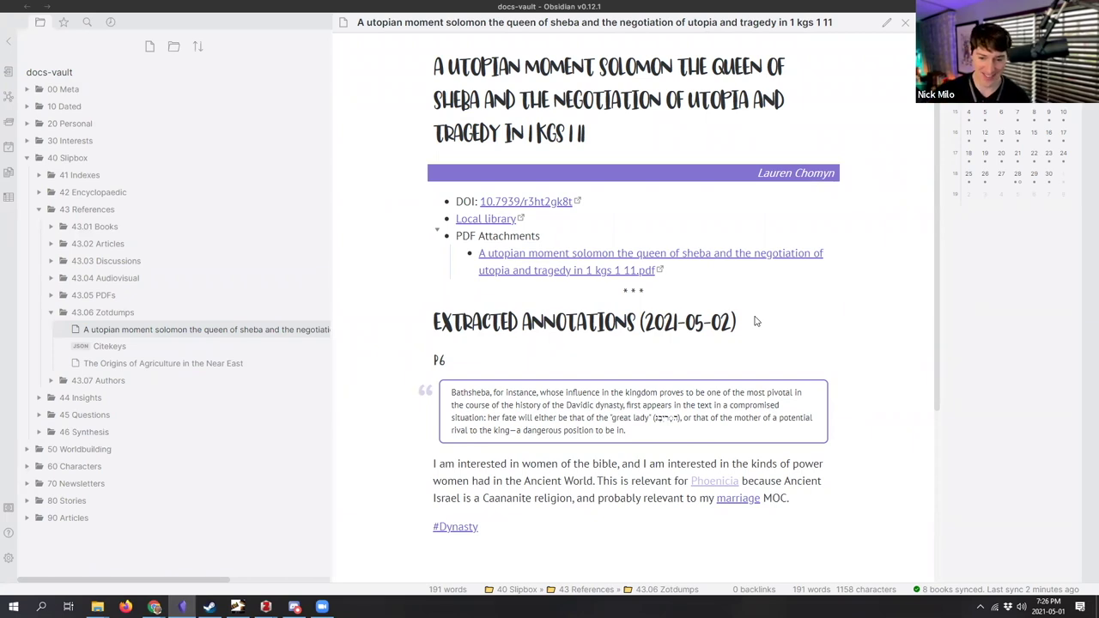
Step: Point out the Bathsheba quotation in the previewed note and reduce the preview's text size
left_click_drag(647, 436, 450, 383)
left_click(450, 383)
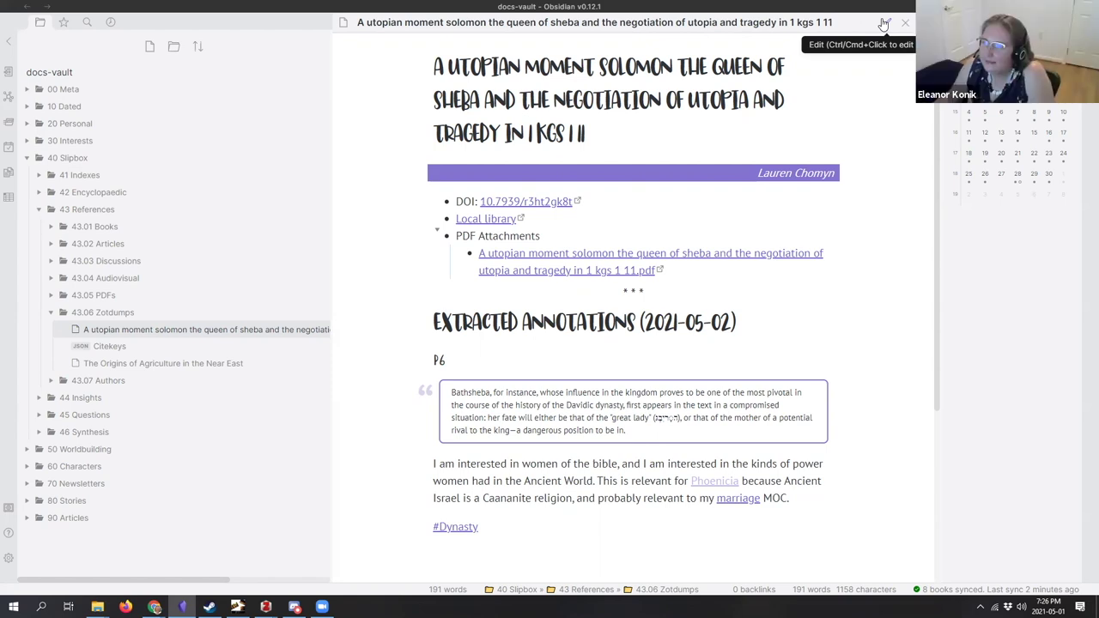
scroll(726, 305, "down", 3)
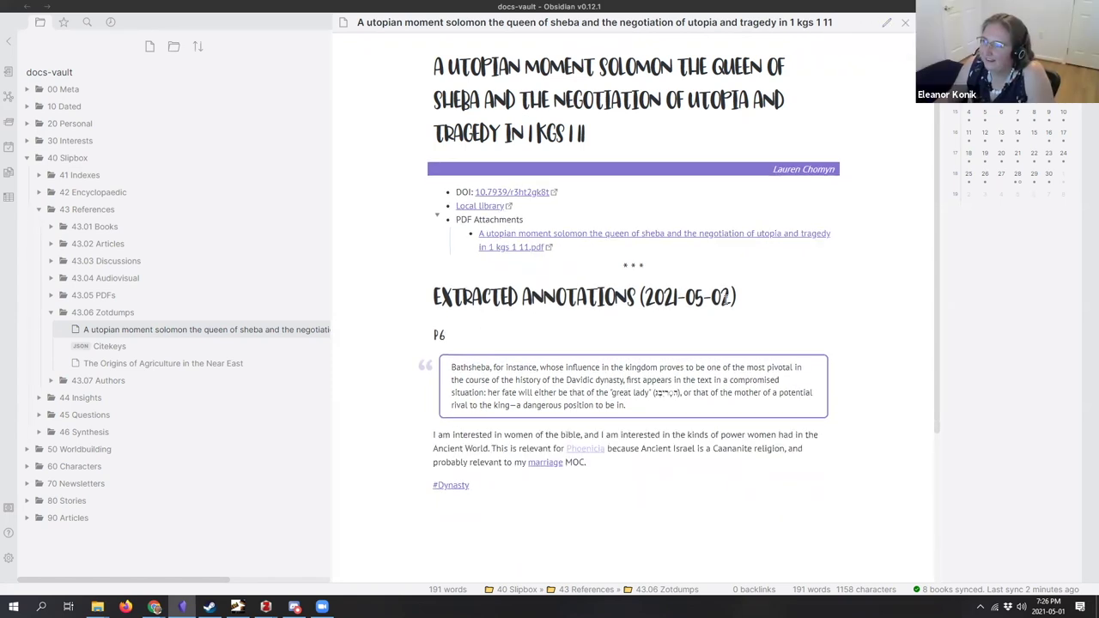